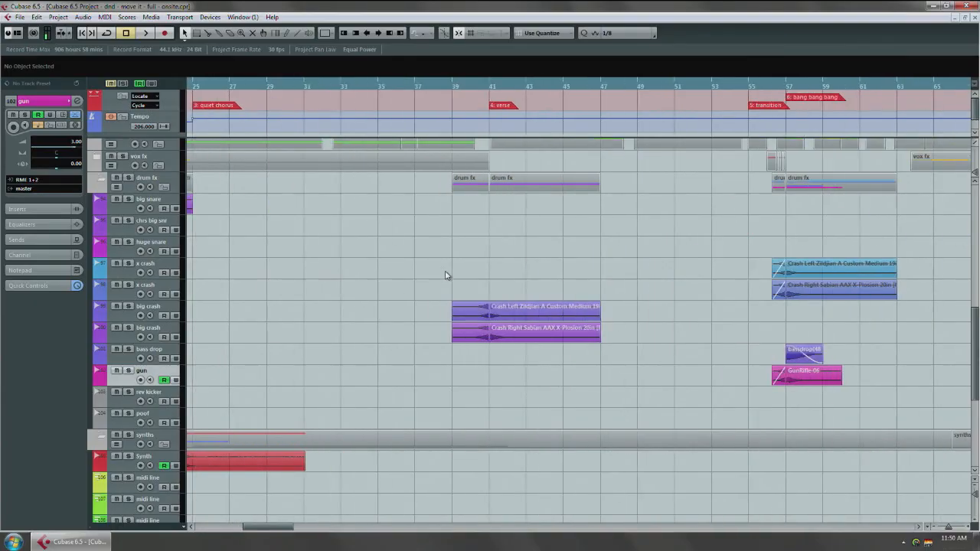
Solo both big crash tracks and play them back from bar 39
left_click(468, 91)
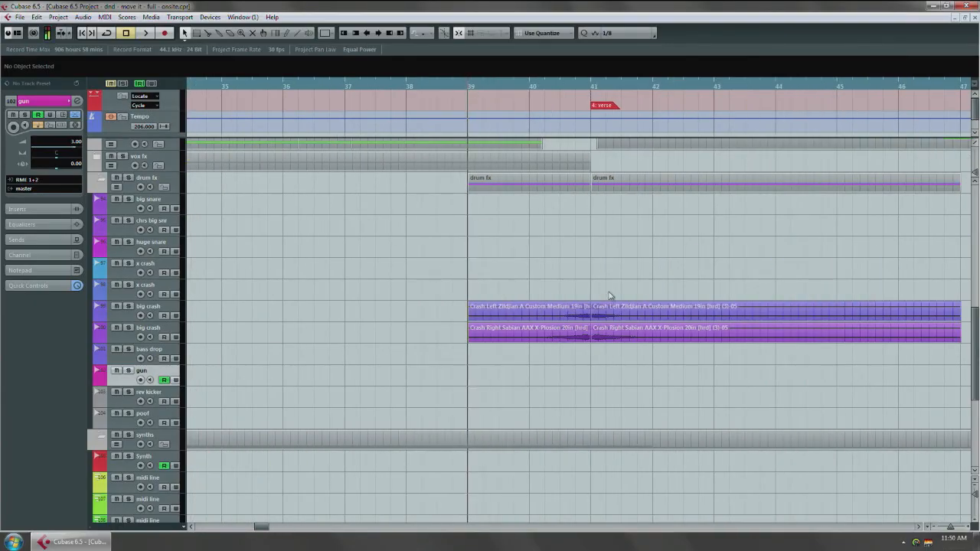
left_click_drag(350, 313, 303, 347)
left_click(177, 340)
left_click(170, 353, "ctrl")
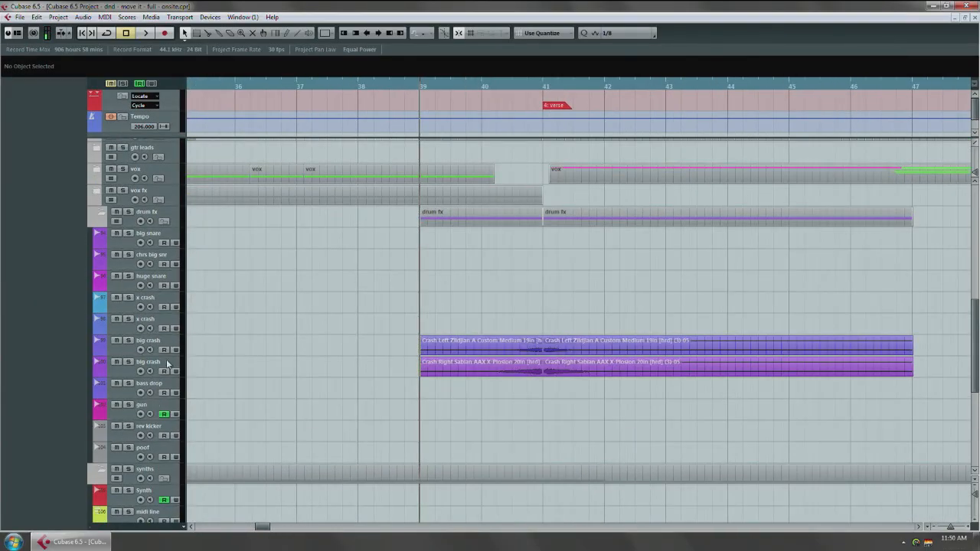
left_click(168, 361, "ctrl")
left_click(166, 347, "ctrl")
left_click_drag(349, 322, 325, 321)
key("s")
key("space")
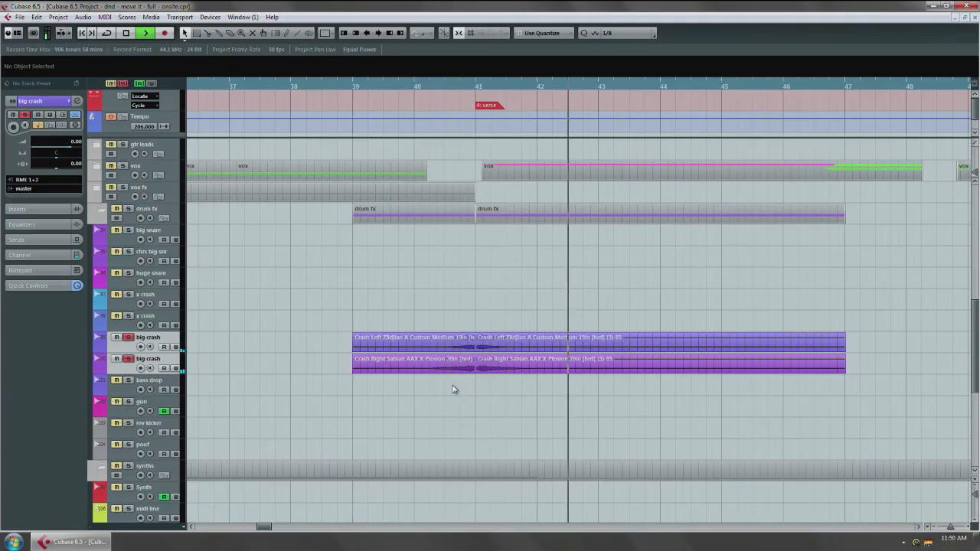
key("space")
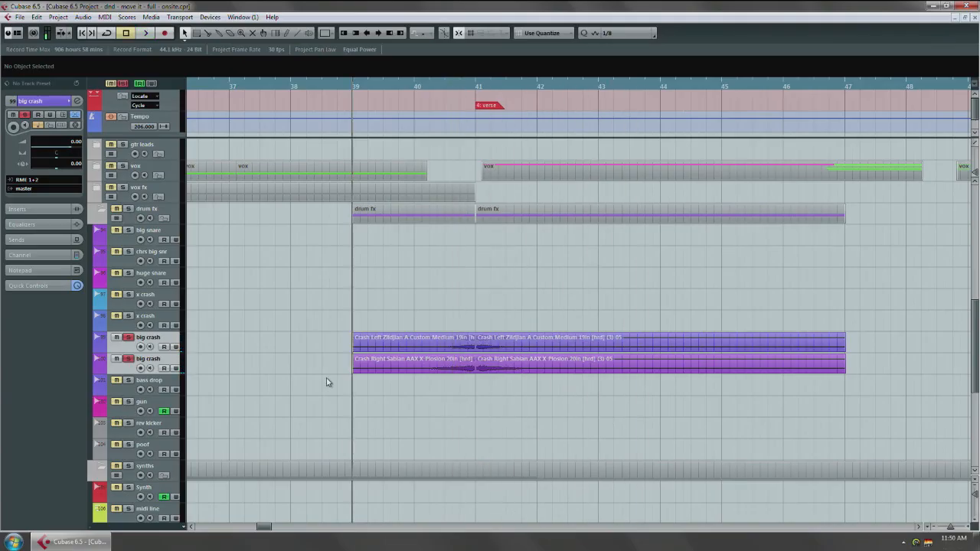
Turn off the solo on the big crash tracks and play the full mix from bar 39
key("s")
scroll(291, 321, "up", 15)
scroll(297, 305, "down", 15)
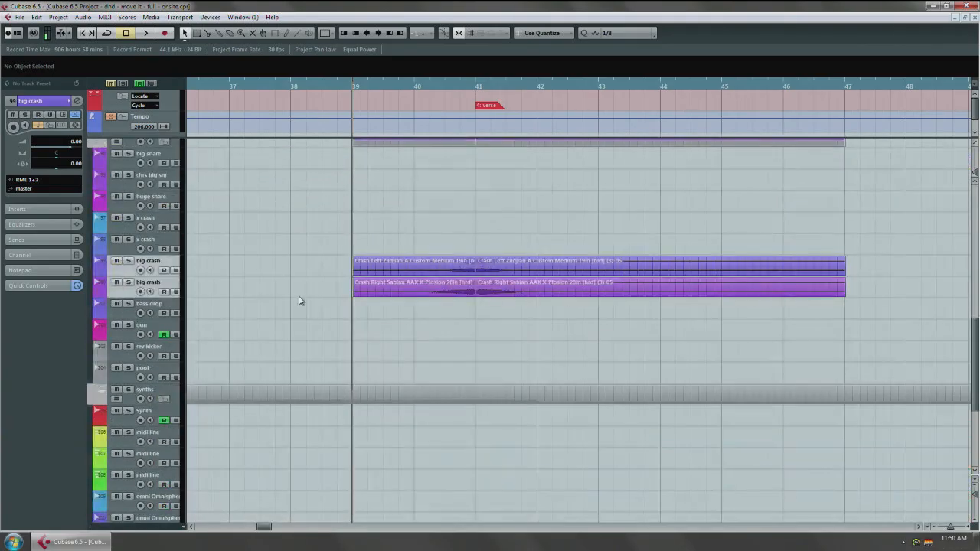
scroll(317, 269, "up", 1)
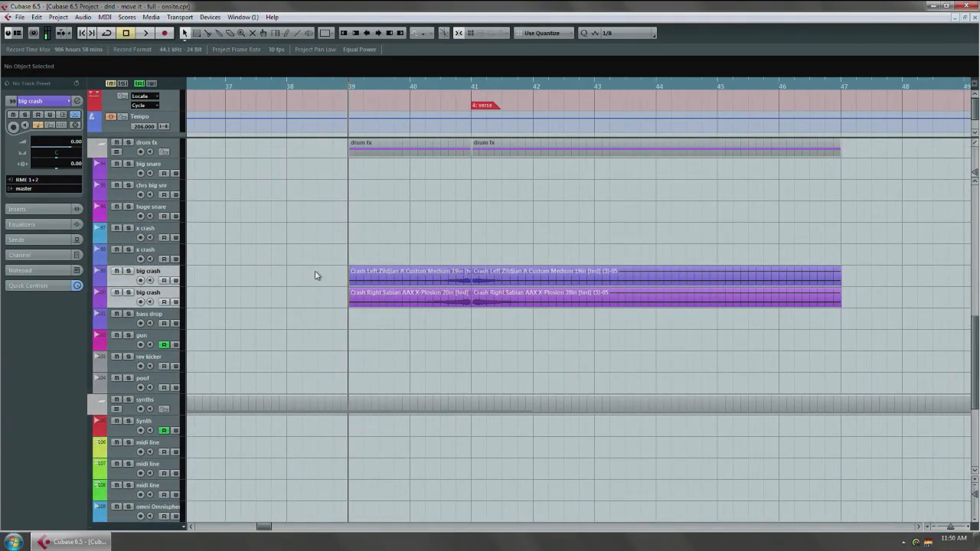
key("space")
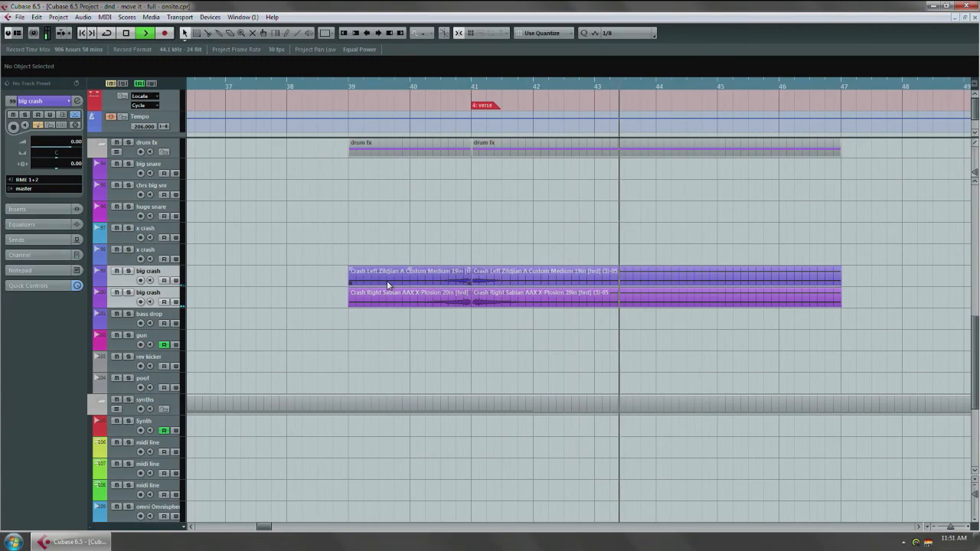
key("space")
Solo the drums folder track and play back the snare roll before the verse
scroll(387, 280, "up", 15)
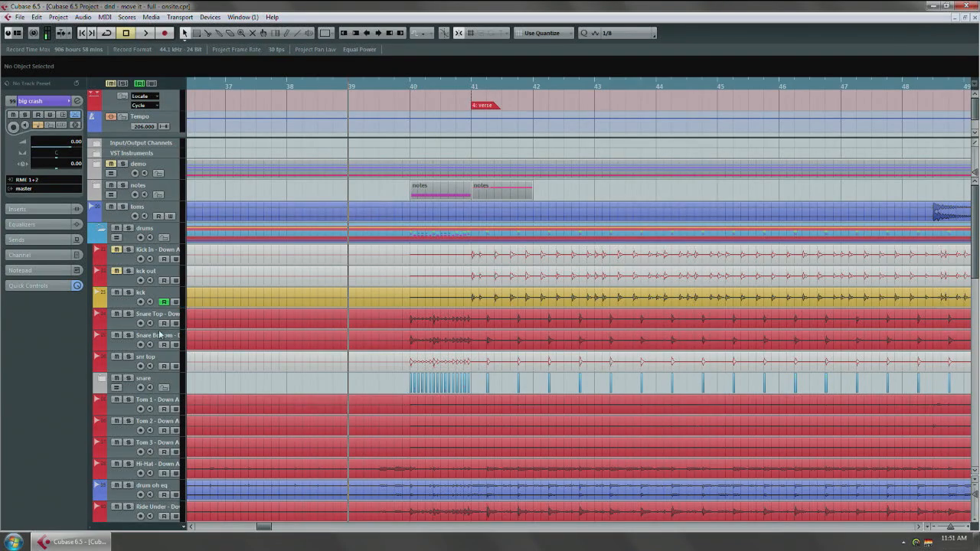
left_click(164, 228)
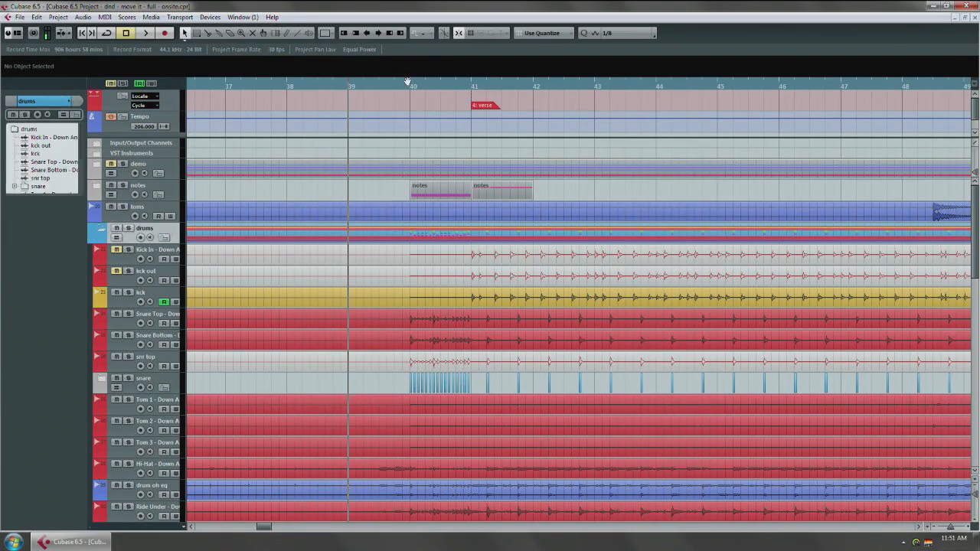
key("s")
key("space")
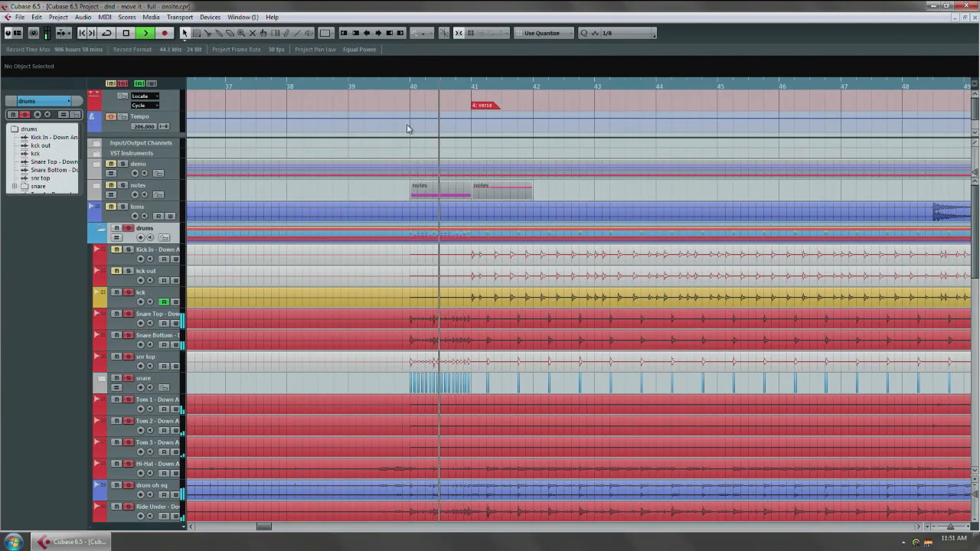
key("space")
Mute all crash events on the two big crash tracks and play the transition from bar 39 without them
left_click(351, 90)
scroll(504, 429, "down", 15)
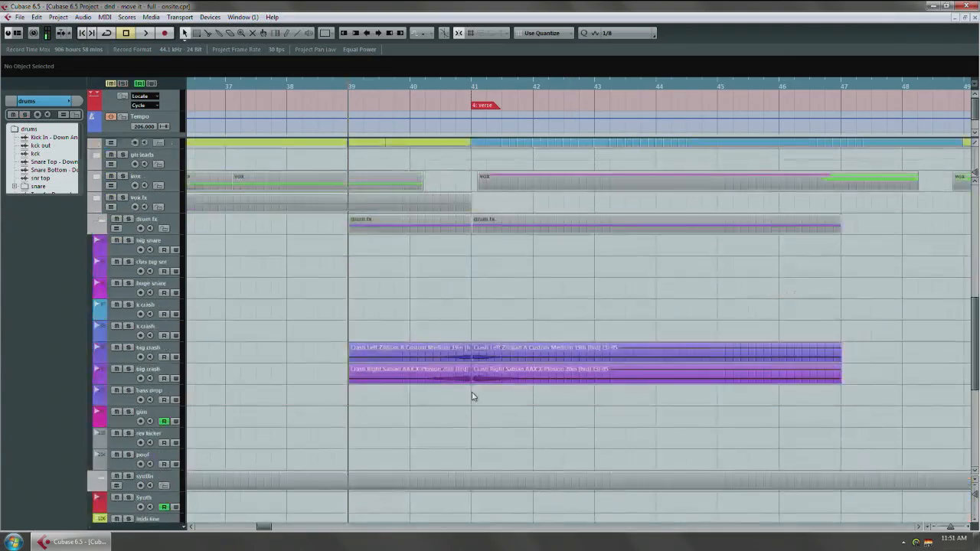
scroll(437, 315, "up", 3)
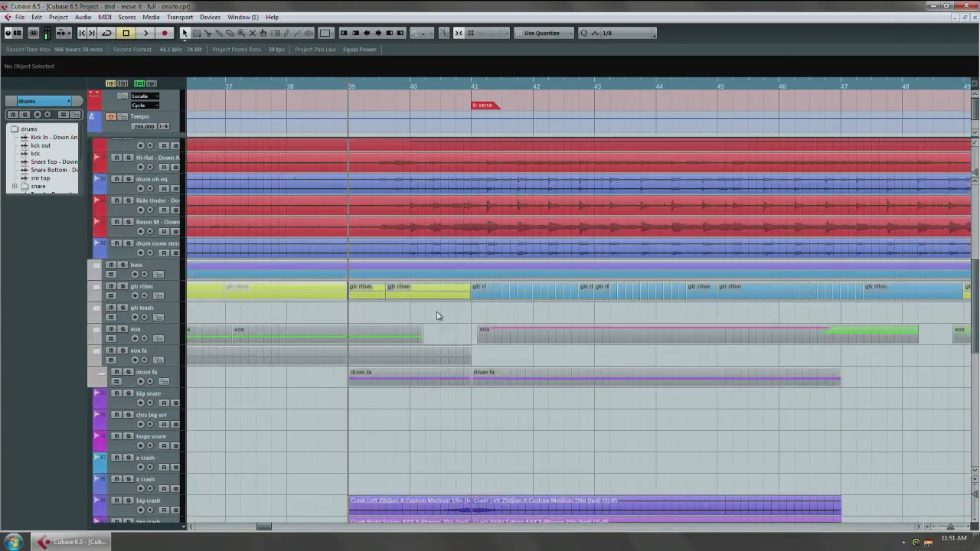
right_click(393, 391)
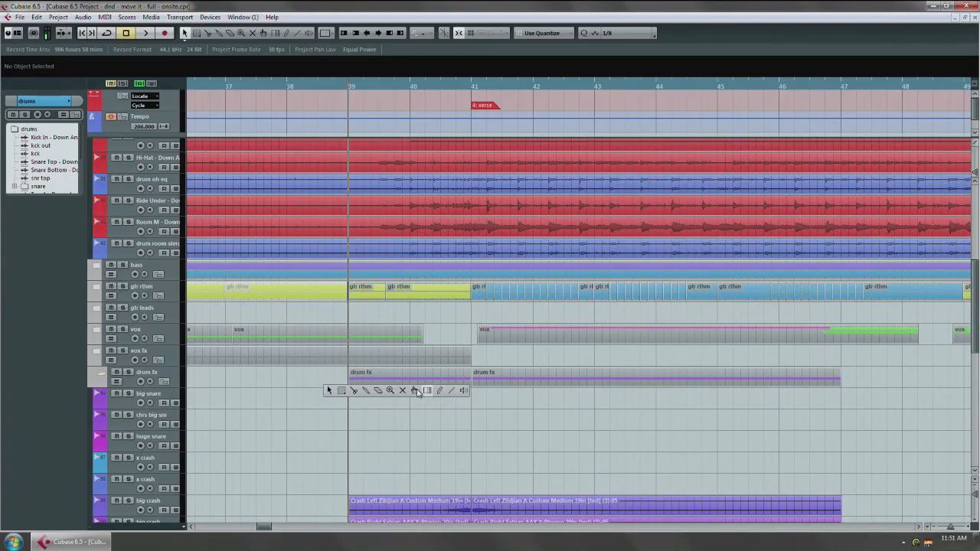
left_click(403, 392)
scroll(460, 395, "down", 3)
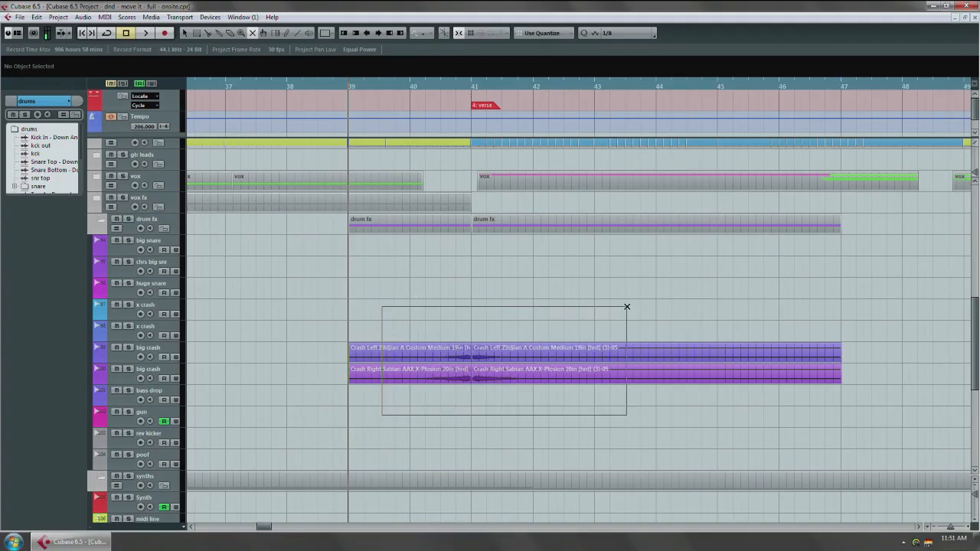
left_click_drag(626, 307, 626, 308)
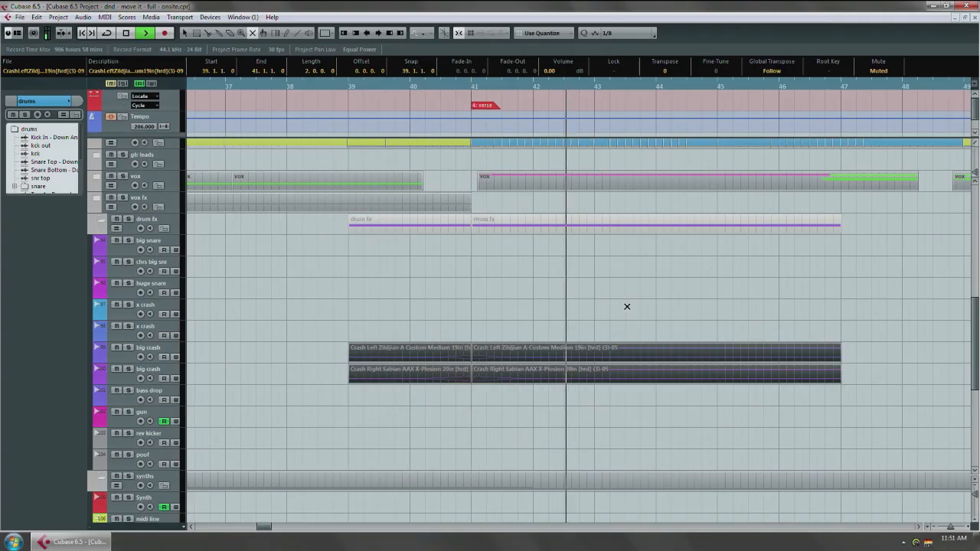
key("space")
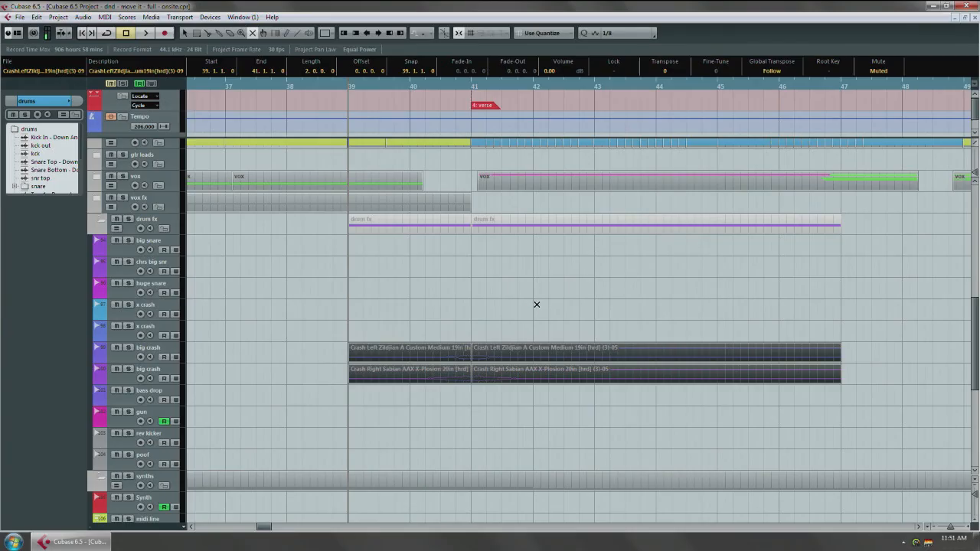
Replay the transition into the verse from bar 39 with the crash events still muted
left_click_drag(466, 316, 512, 300)
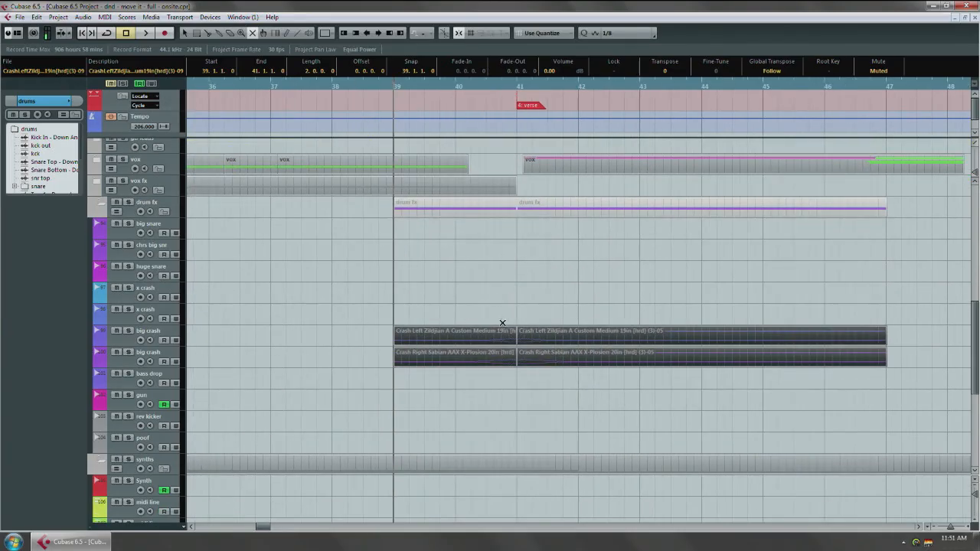
scroll(500, 337, "up", 4)
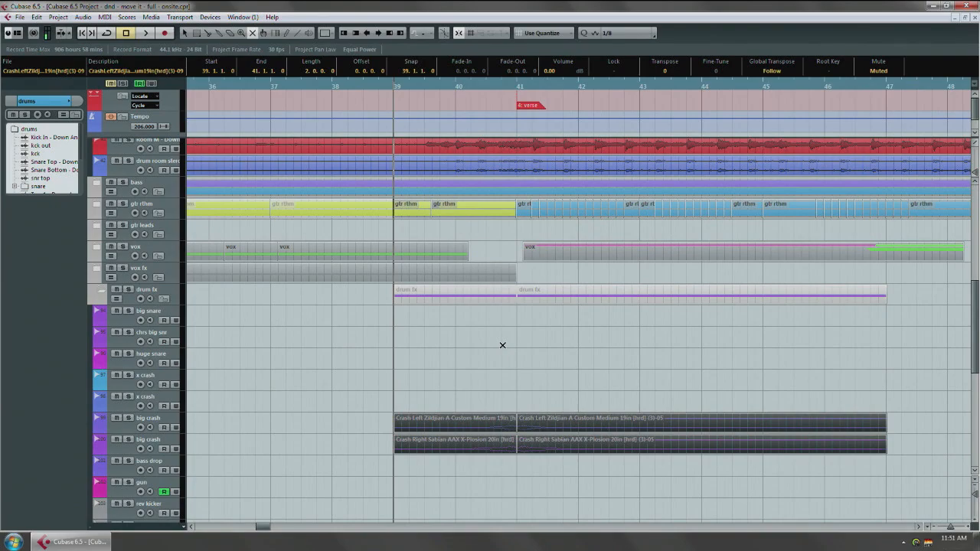
key("space")
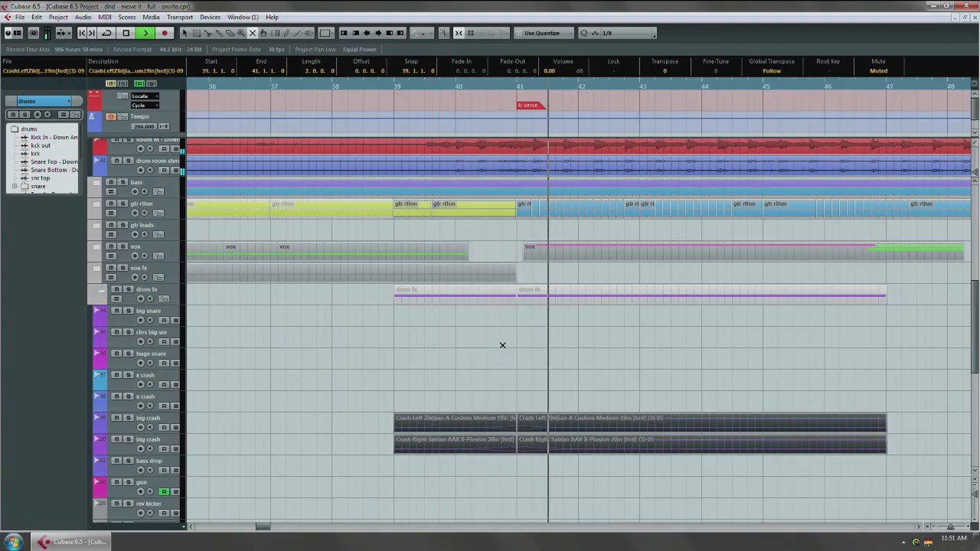
key("space")
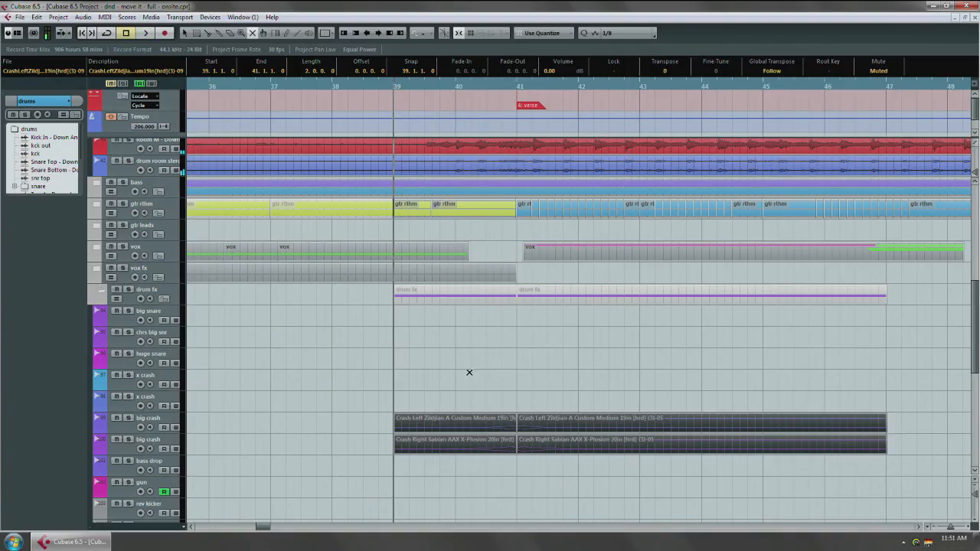
Unmute the crash events on both big crash tracks and play the transition from bar 39
left_click_drag(468, 372, 590, 497)
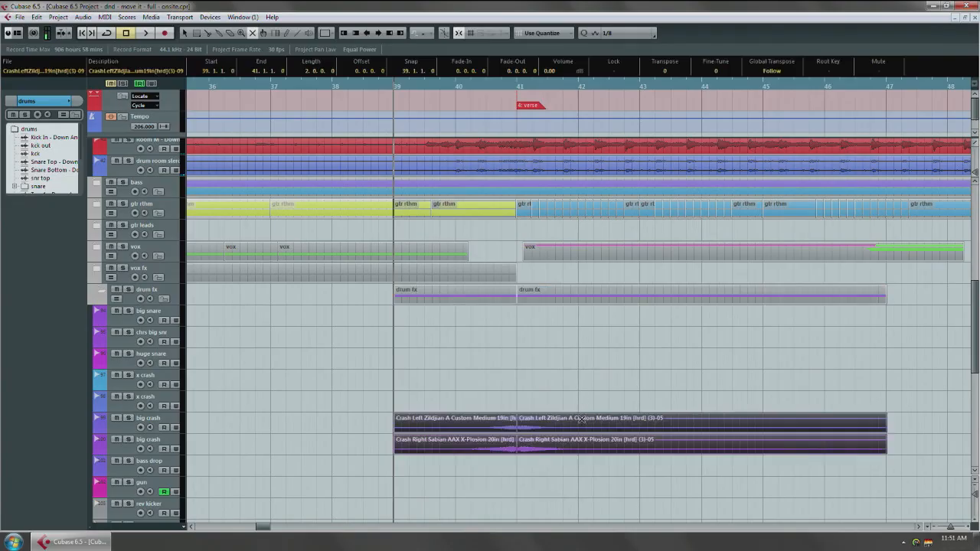
left_click(628, 359)
left_click_drag(642, 385, 495, 365)
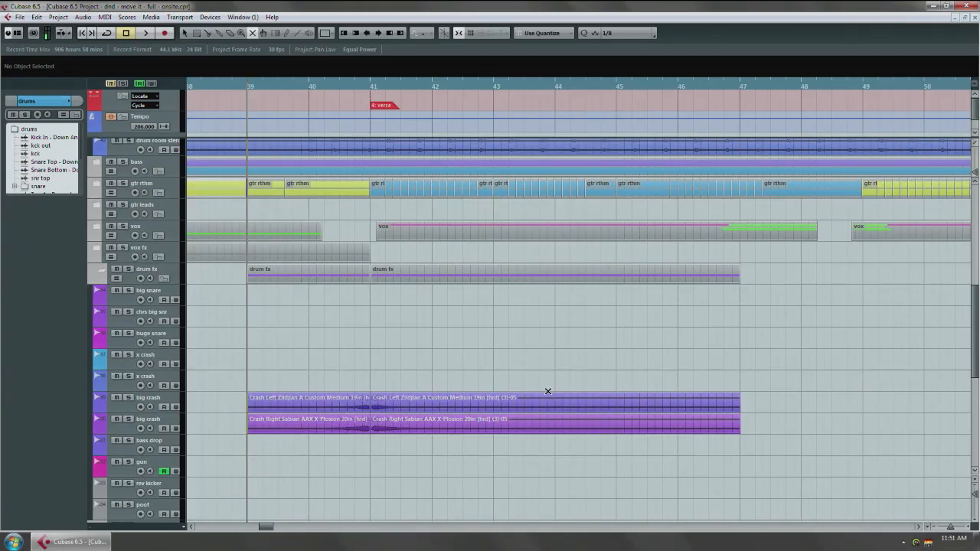
key("space")
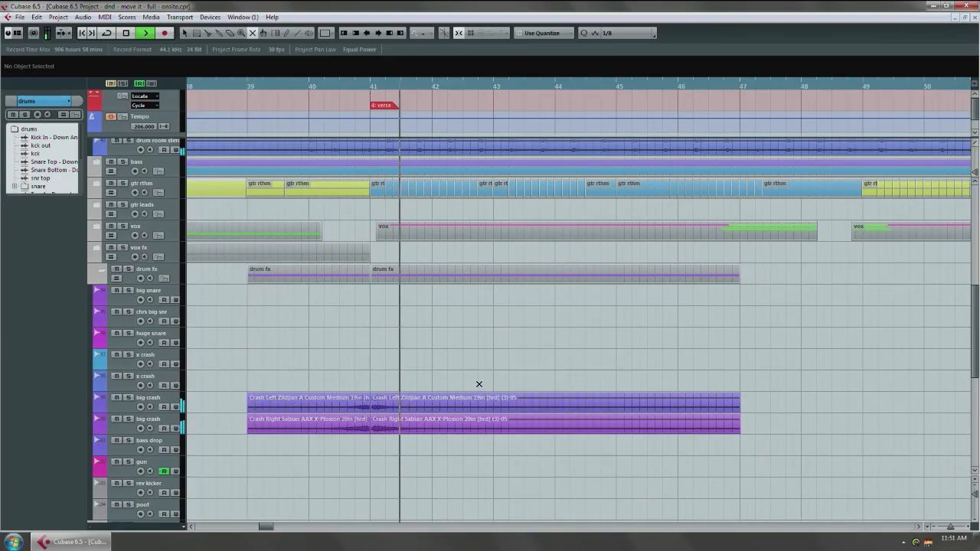
key("space")
Delete the two reversed crash events between bars 39 and 41 on the big crash tracks
scroll(536, 352, "down", 1)
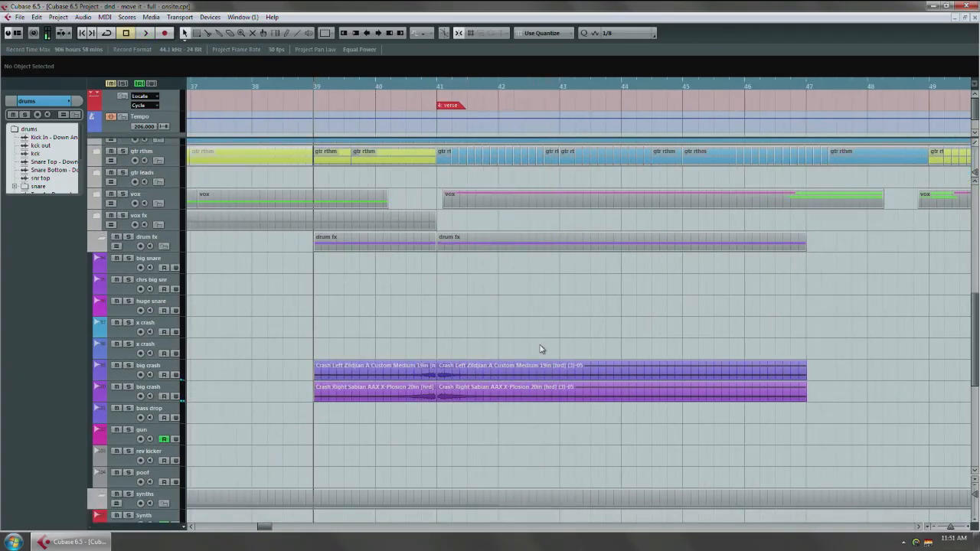
scroll(547, 344, "down", 8)
left_click_drag(613, 388, 475, 391)
scroll(414, 375, "up", 8)
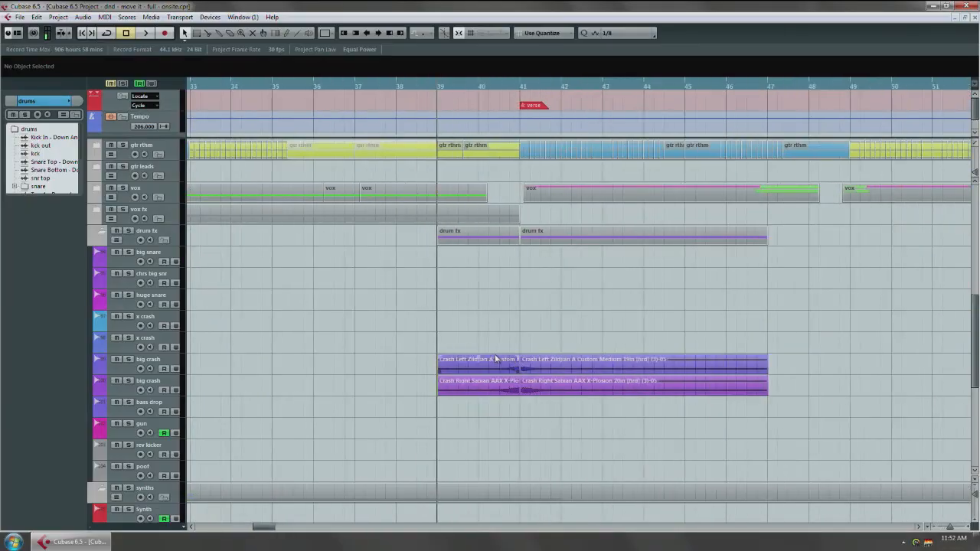
left_click_drag(475, 306, 527, 480)
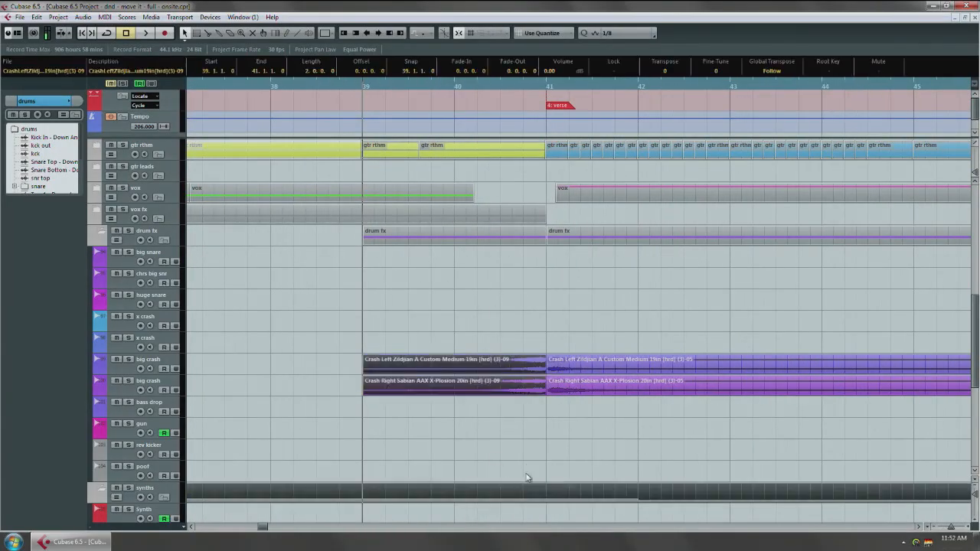
left_click(500, 322)
key("Delete")
Select the remaining crash events at bar 41 and enlarge both big crash tracks to show their waveforms
left_click_drag(500, 324, 617, 414)
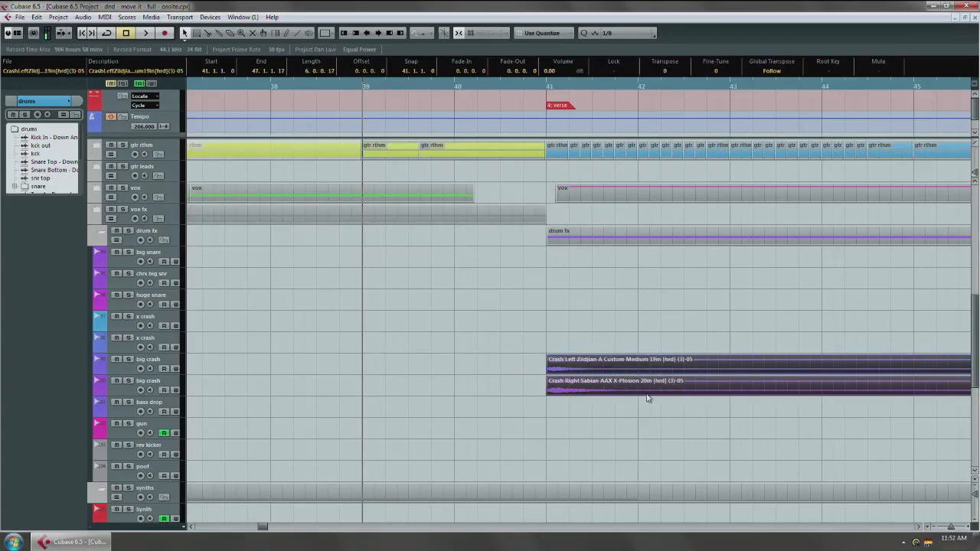
left_click_drag(693, 378, 675, 386)
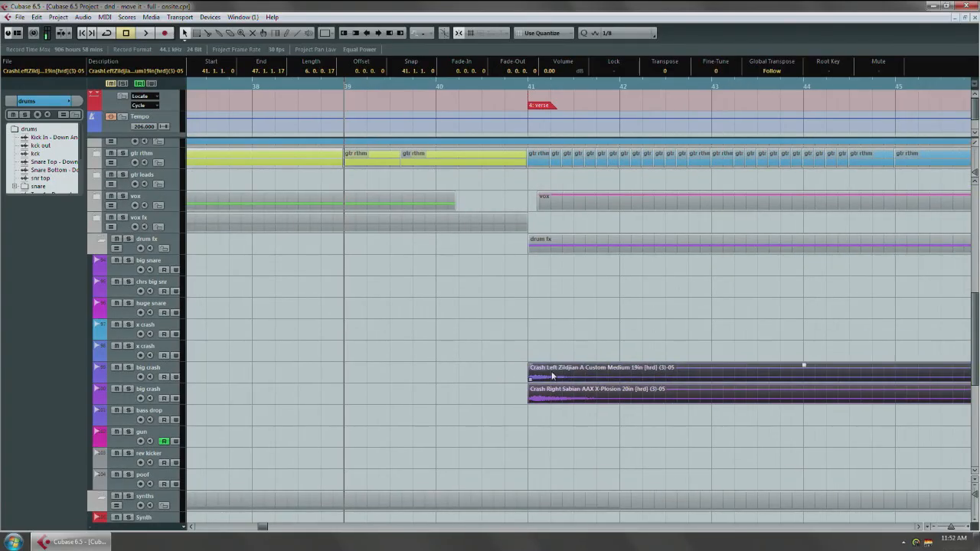
left_click(161, 373)
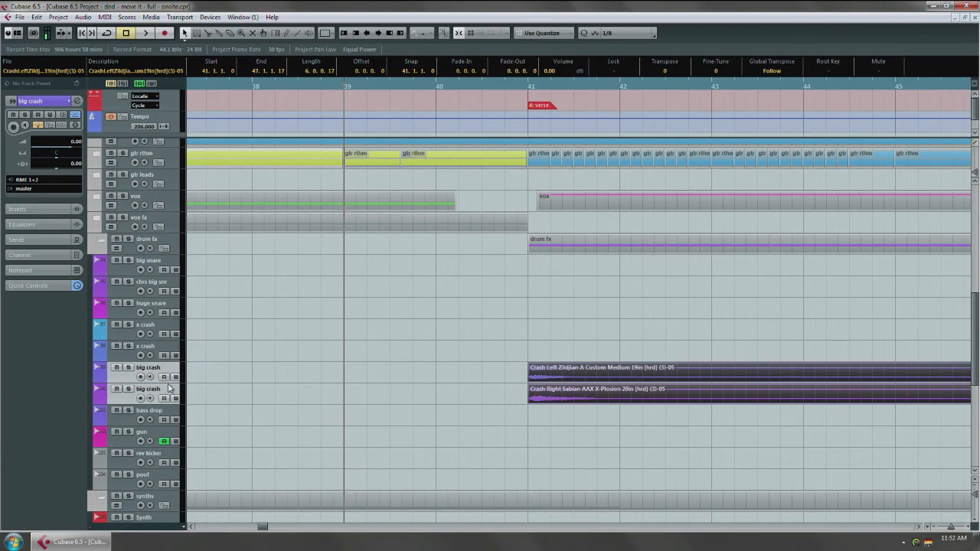
key("z")
scroll(532, 370, "up", 3)
left_click_drag(578, 363, 541, 426)
scroll(529, 391, "down", 2)
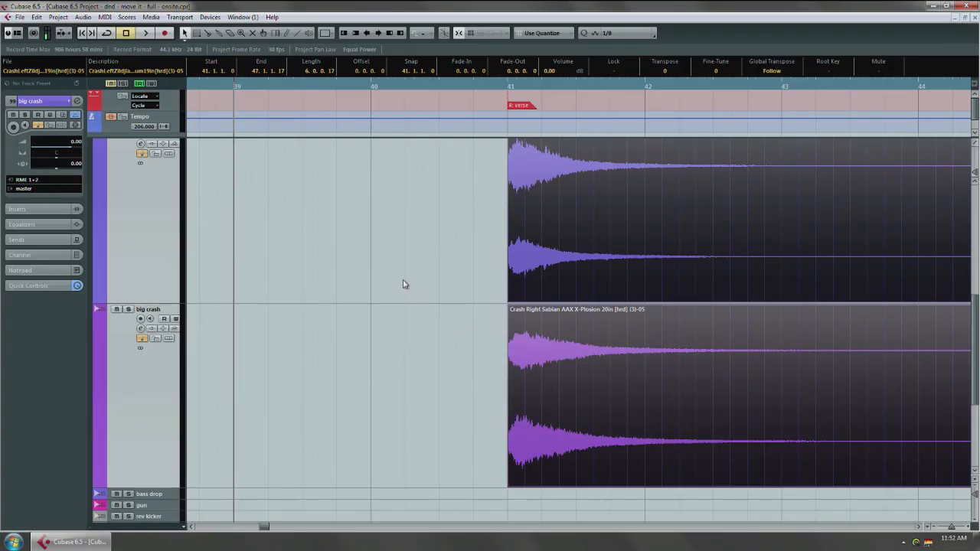
left_click_drag(456, 236, 397, 396)
left_click_drag(365, 267, 572, 411)
left_click_drag(419, 352, 576, 363)
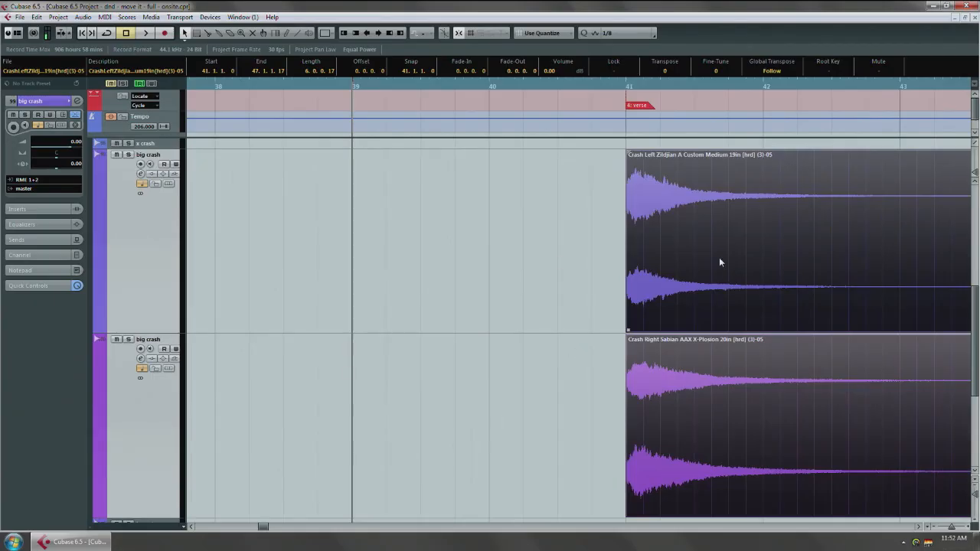
mouse_move(634, 247)
left_mouse_down()
mouse_move(583, 242)
mouse_move(698, 382)
mouse_move(705, 426)
left_mouse_up()
mouse_move(746, 318)
left_mouse_down()
mouse_move(649, 303)
mouse_move(744, 304)
mouse_move(735, 305)
left_mouse_up()
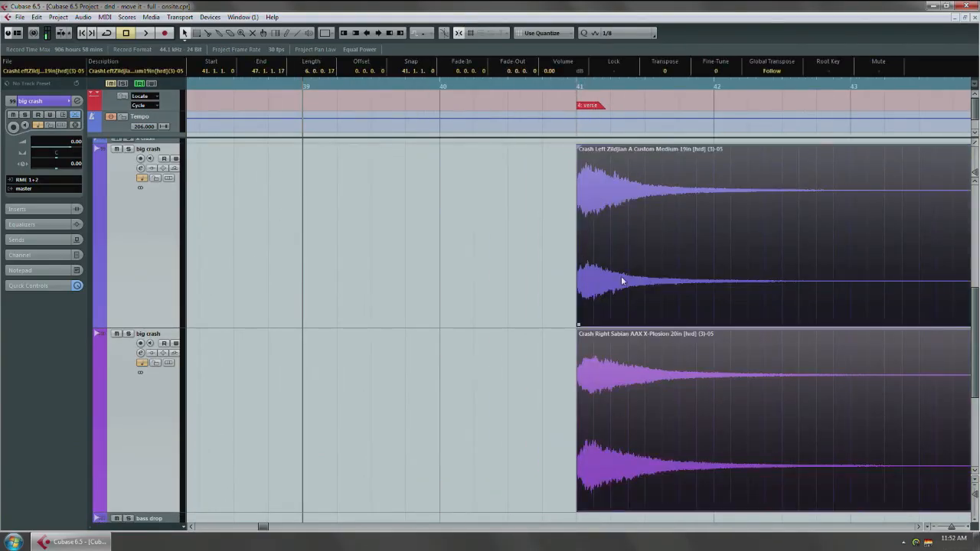
Copy both crash events to bar 39, split the copies at bar 41 and delete the excess
mouse_move(643, 262)
left_mouse_down()
mouse_move(387, 271)
mouse_move(399, 279)
left_mouse_up()
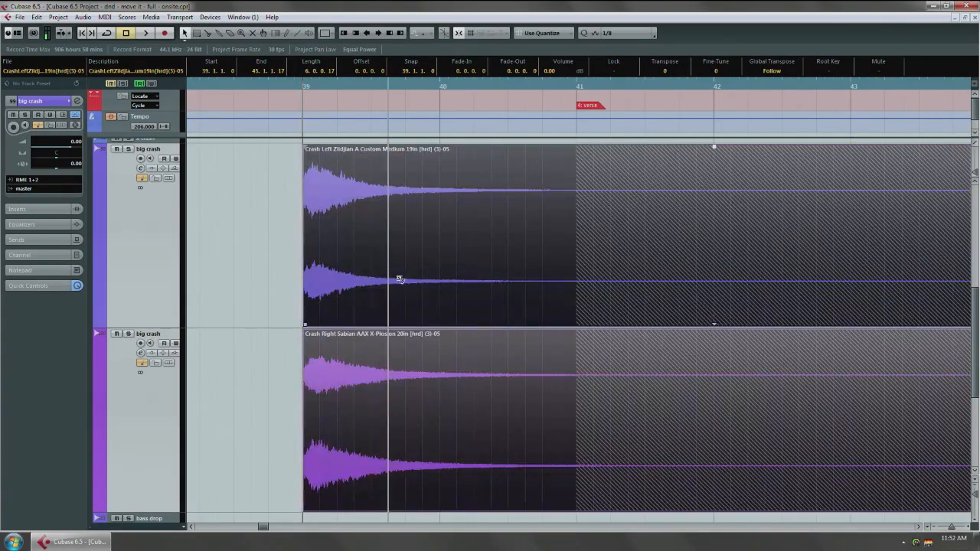
left_click(576, 287, "alt")
key("Delete")
Reverse the two copied crash events between bars 39 and 41, processing them as a new version
left_click_drag(288, 262, 392, 366)
right_click(393, 366)
mouse_move(457, 280)
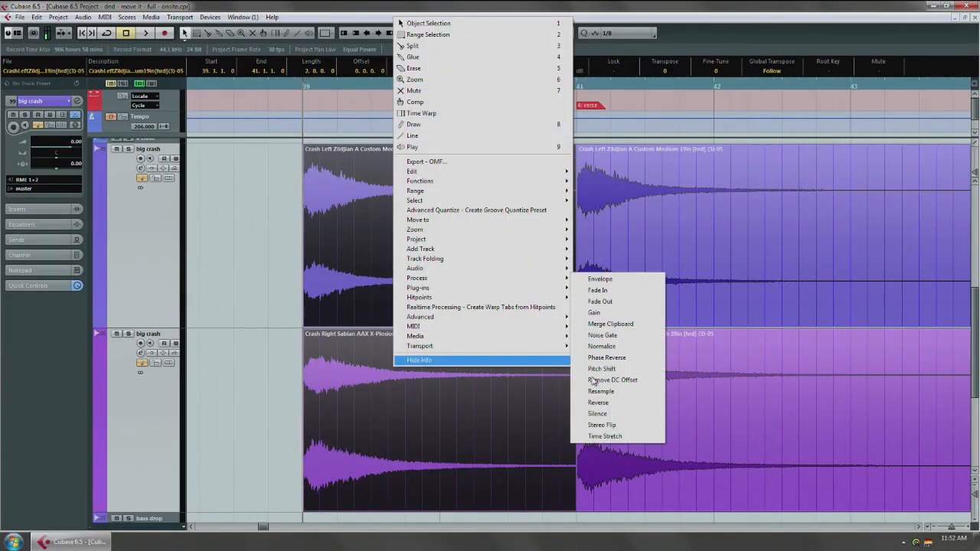
left_click(613, 403)
left_click(474, 307)
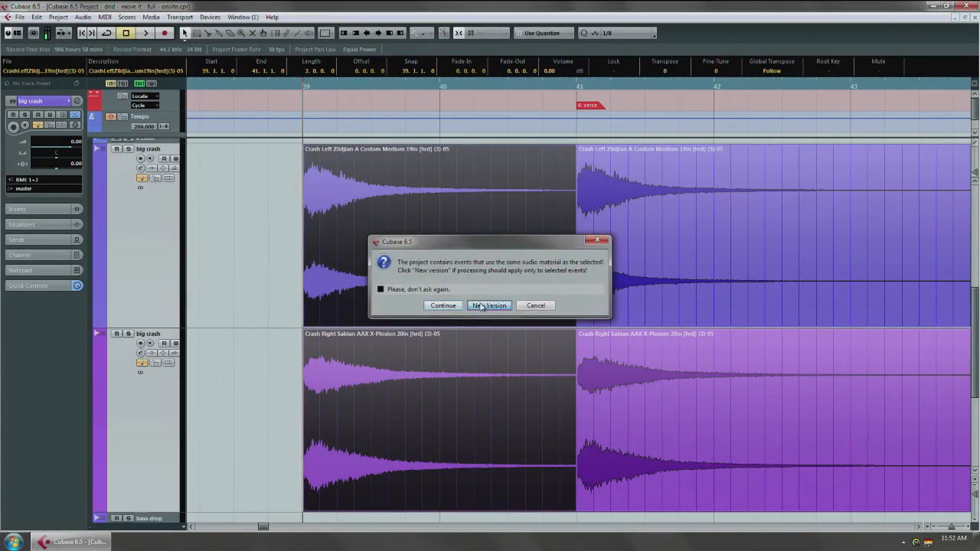
Play back the reversed crash build-up into the verse at bar 41
left_click(262, 257)
key("space")
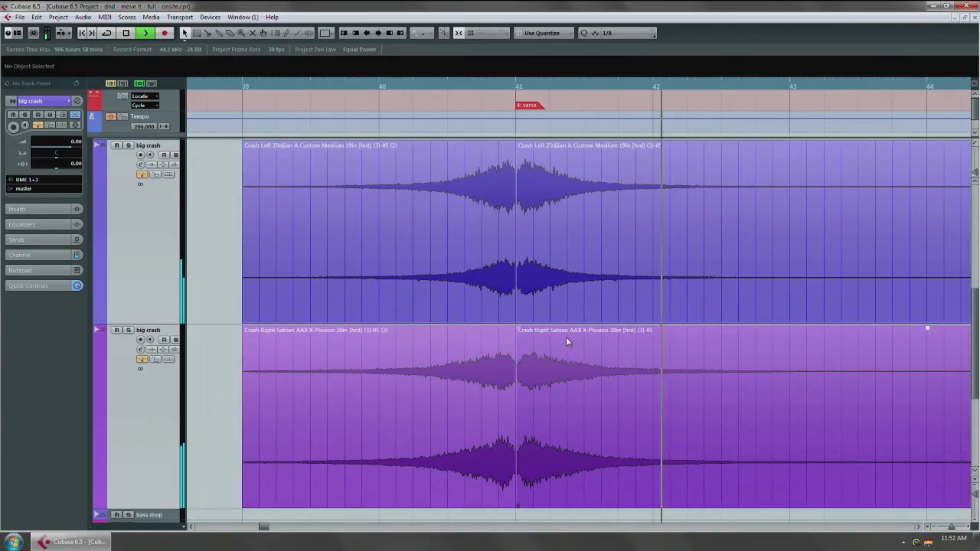
key("space")
Examine the join at bar 41 on both big crash tracks up close with the waveforms vertically magnified
scroll(490, 327, "up", 6)
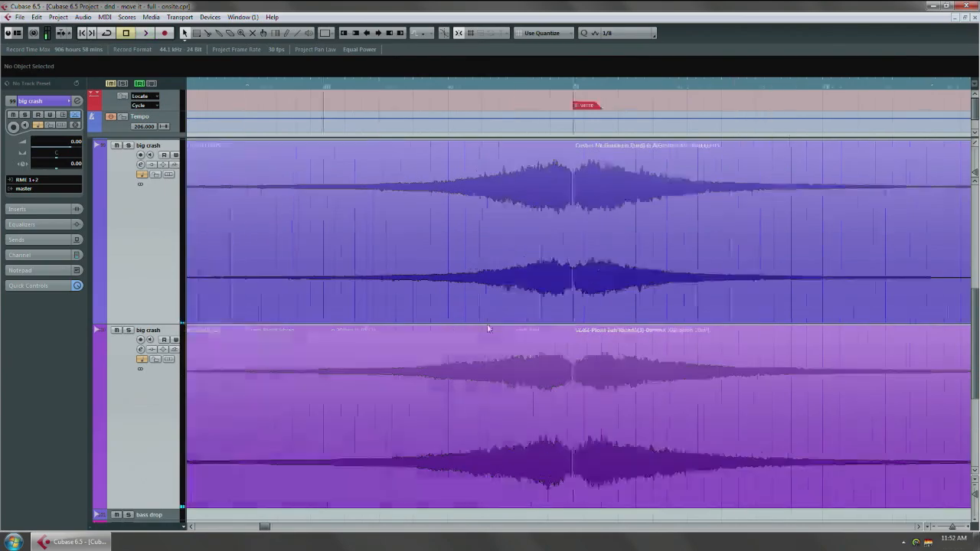
left_click_drag(720, 316, 555, 309)
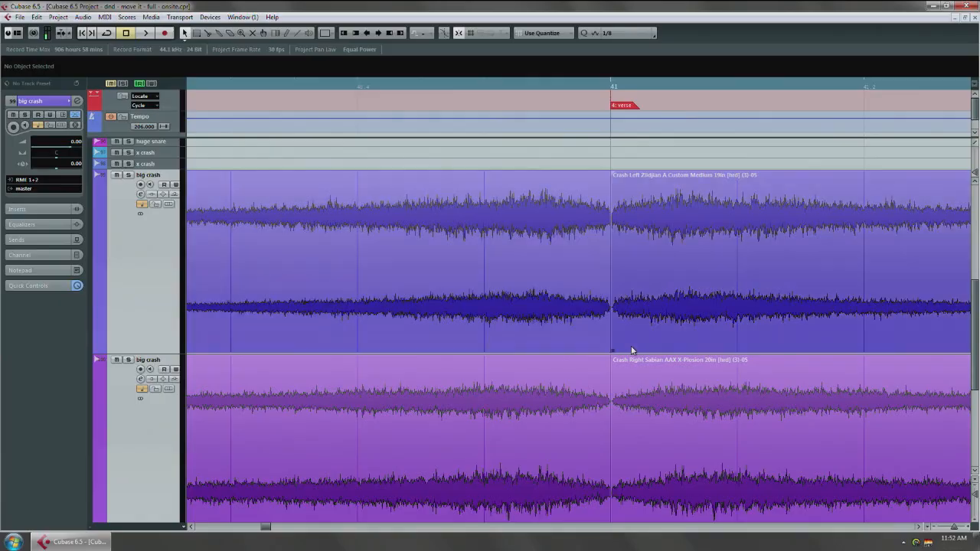
scroll(631, 350, "up", 3)
scroll(530, 343, "up", 3)
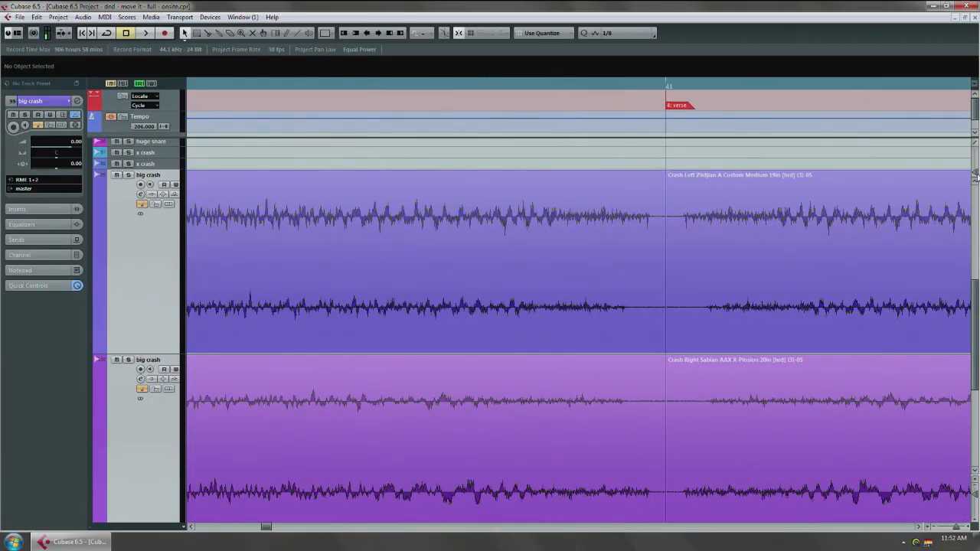
left_click_drag(975, 174, 975, 171)
scroll(632, 305, "up", 5)
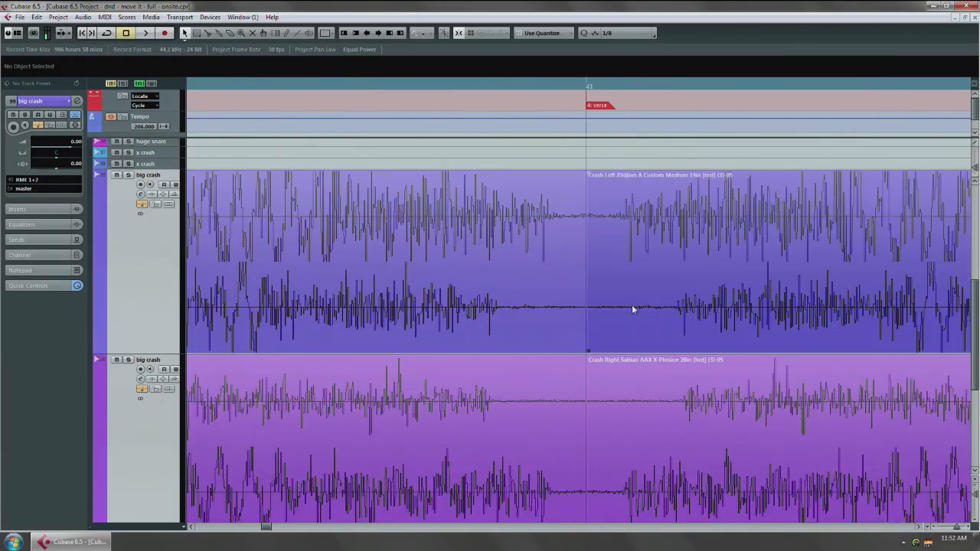
scroll(627, 246, "down", 3)
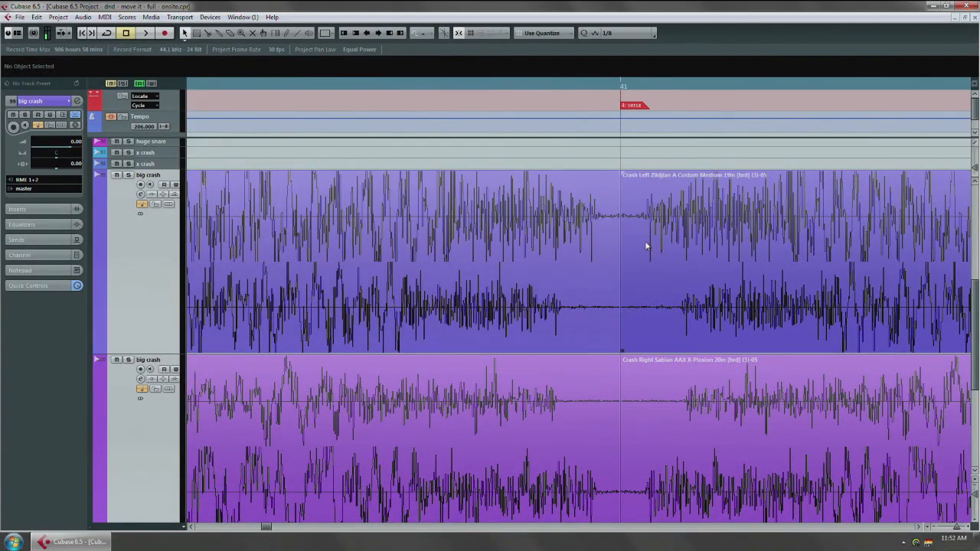
left_click_drag(688, 321, 536, 280)
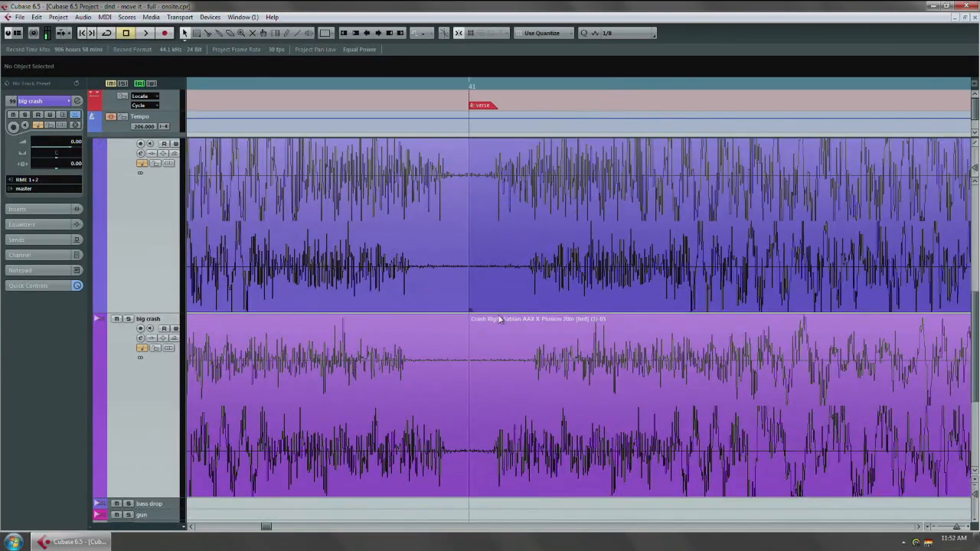
scroll(499, 317, "down", 8)
Audition the transition from the reversed crash into bar 41 with the Play tool
right_click(538, 278)
left_click(603, 266)
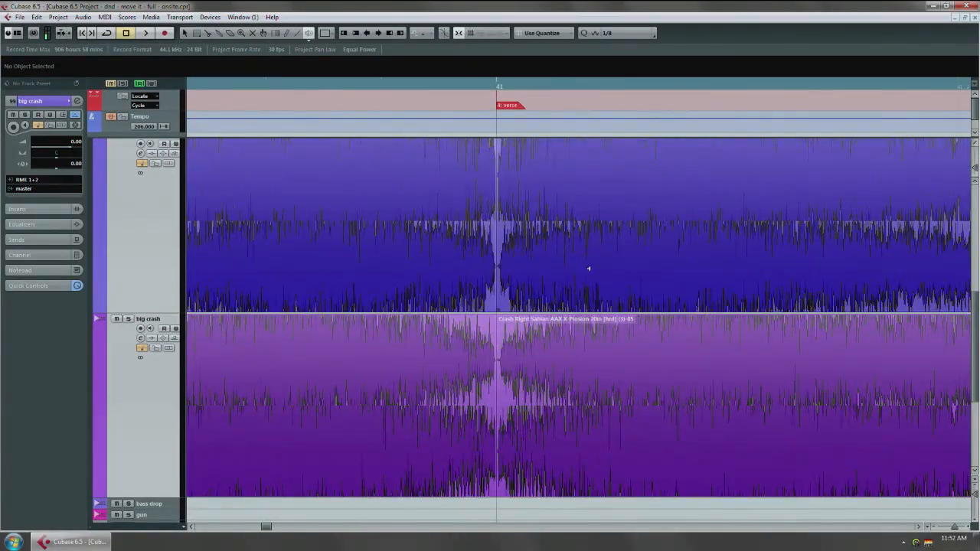
scroll(591, 268, "down", 3)
left_click(350, 224)
left_click(350, 223)
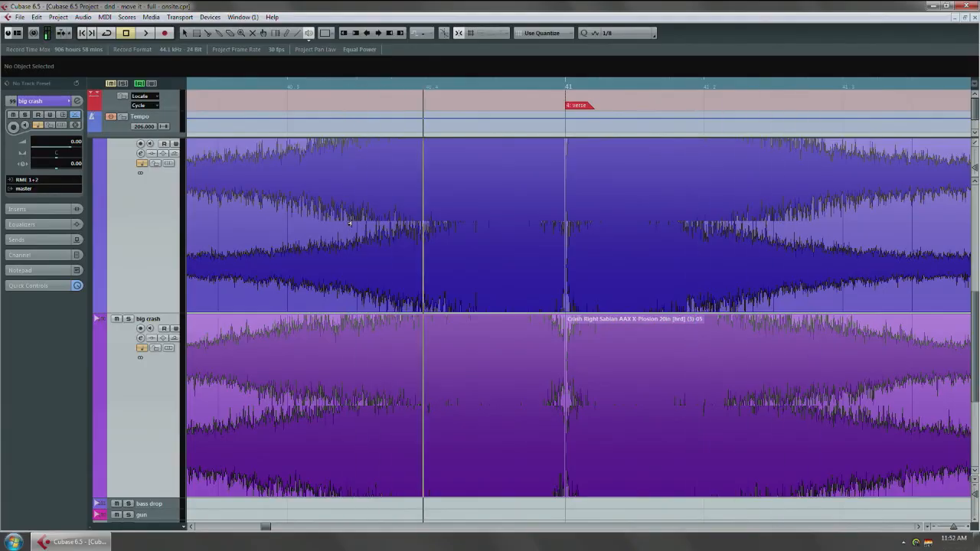
key("1")
Delete the quiet range around bar 41 on the upper big crash track using the Range Selection tool
scroll(556, 272, "up", 3)
right_click(556, 269)
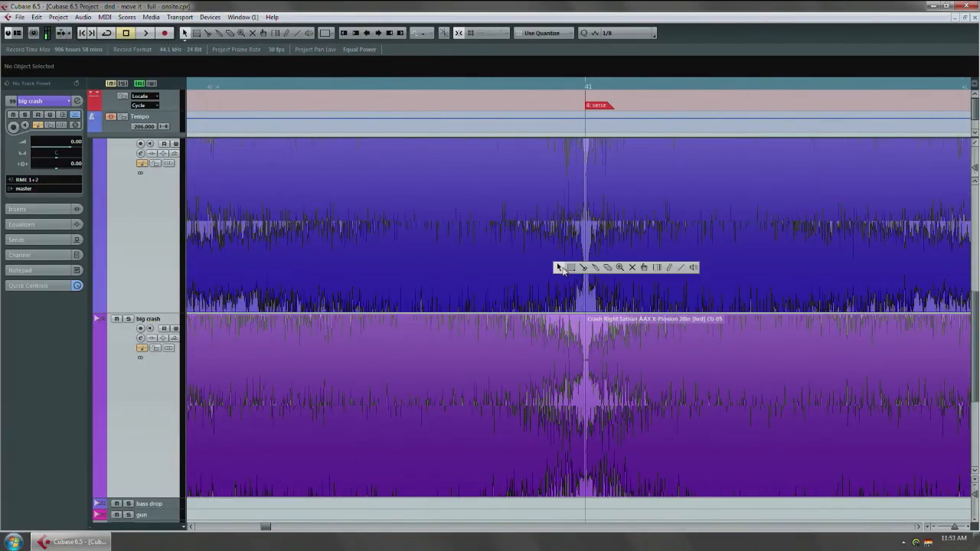
left_click(572, 267)
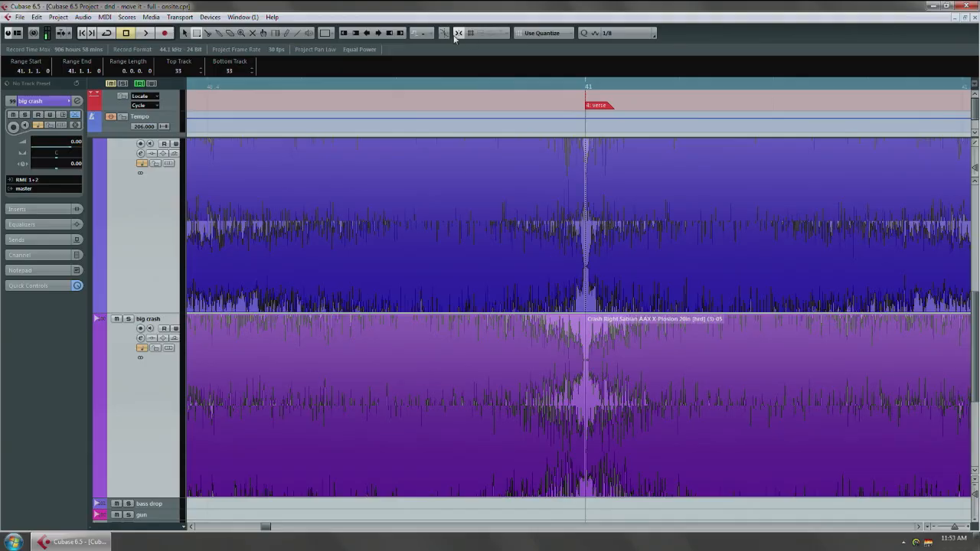
left_click_drag(559, 230, 650, 227)
key("Delete")
Set the snap type to Events and move the upper reversed crash event against the start of the following event
left_click(483, 33)
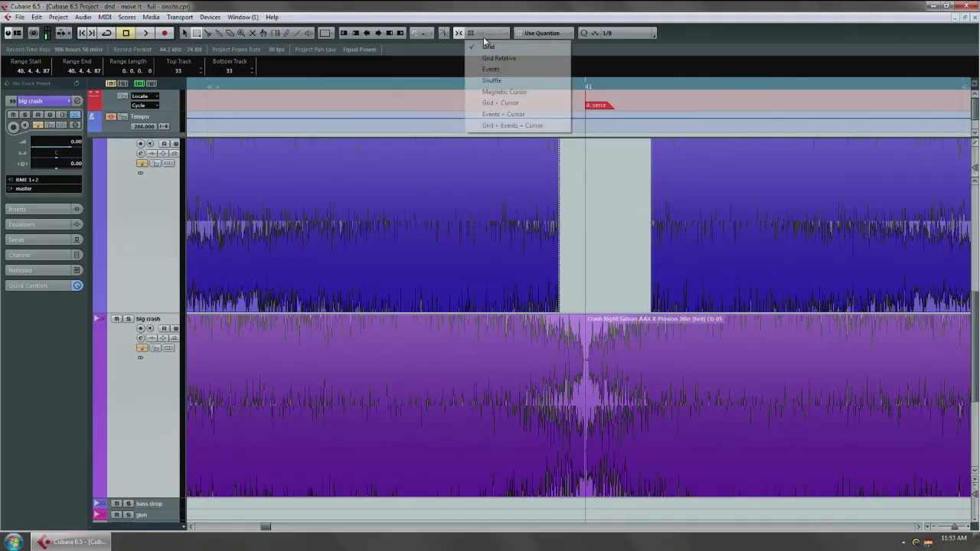
left_click(490, 69)
key("1")
left_click_drag(543, 246, 627, 247)
Audition the closed join on the upper big crash track with the Play tool, starting from before bar 41
right_click(527, 254)
left_click(670, 258)
key("g")
key("g")
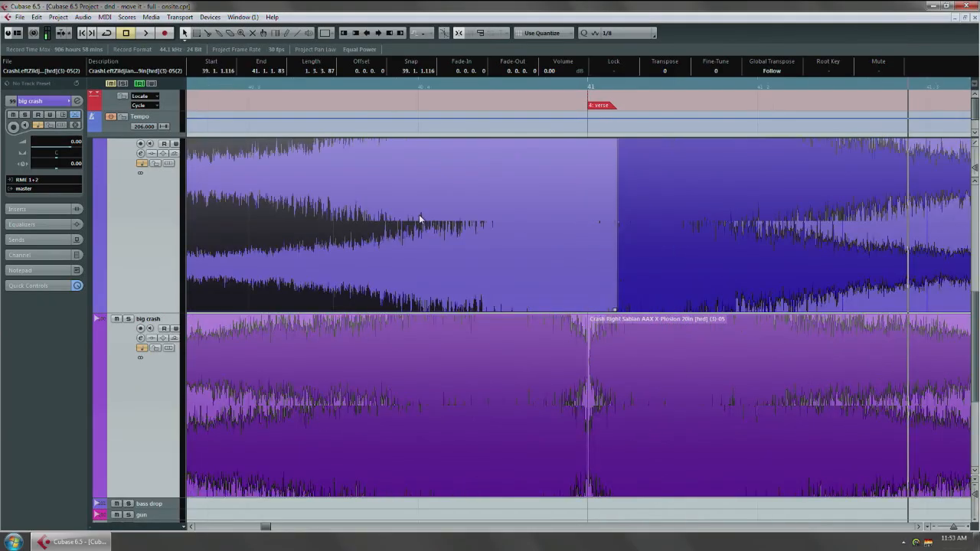
key("9")
left_click(400, 216)
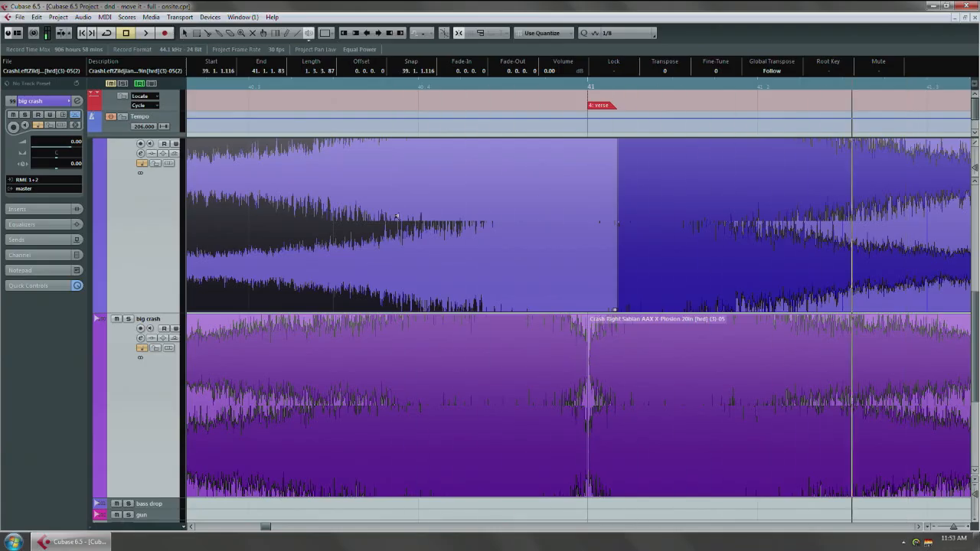
left_click(291, 215)
left_click(291, 216)
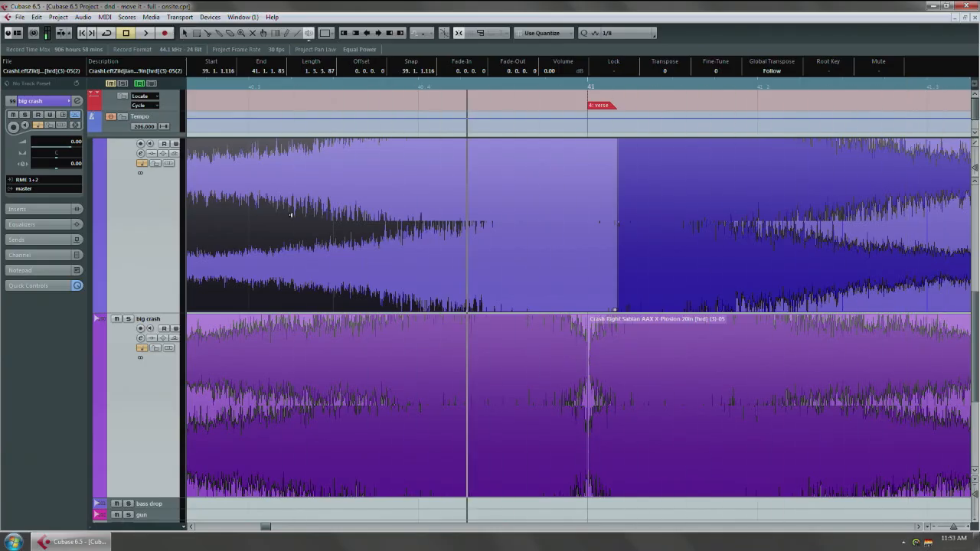
Undo and redo the gap edit while auditioning both versions of the upper crash transition for comparison
key("Delete")
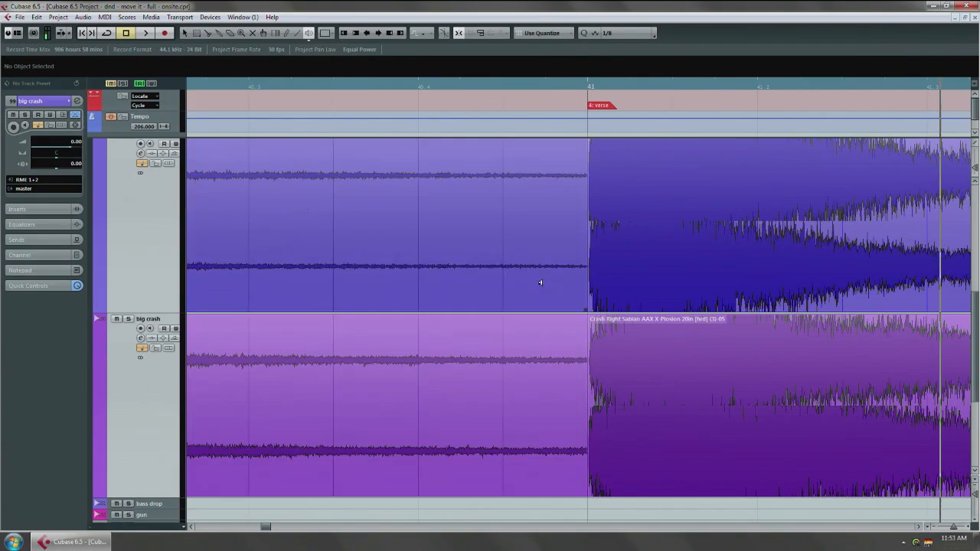
key("ctrl+z")
scroll(527, 269, "down", 1, "ctrl")
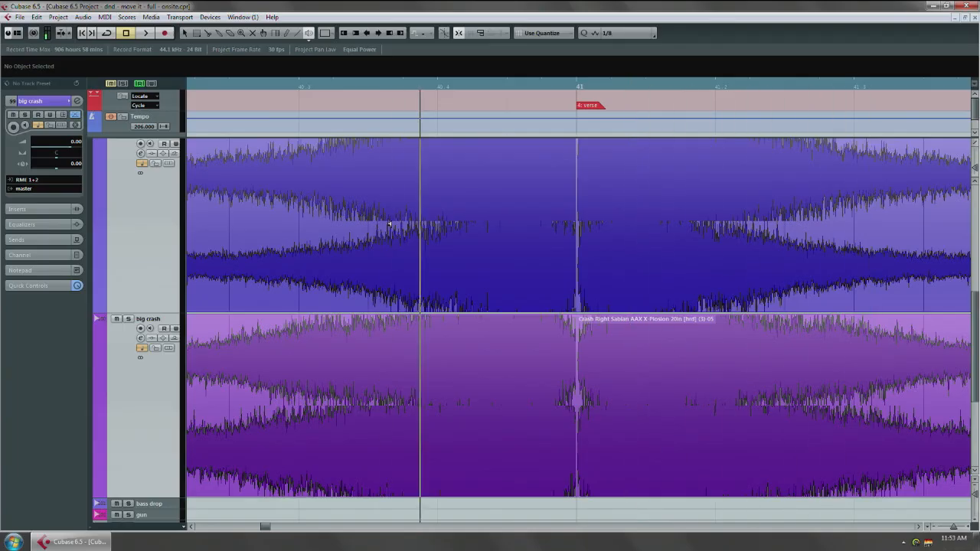
key("ctrl+shift+z")
key("ctrl+z")
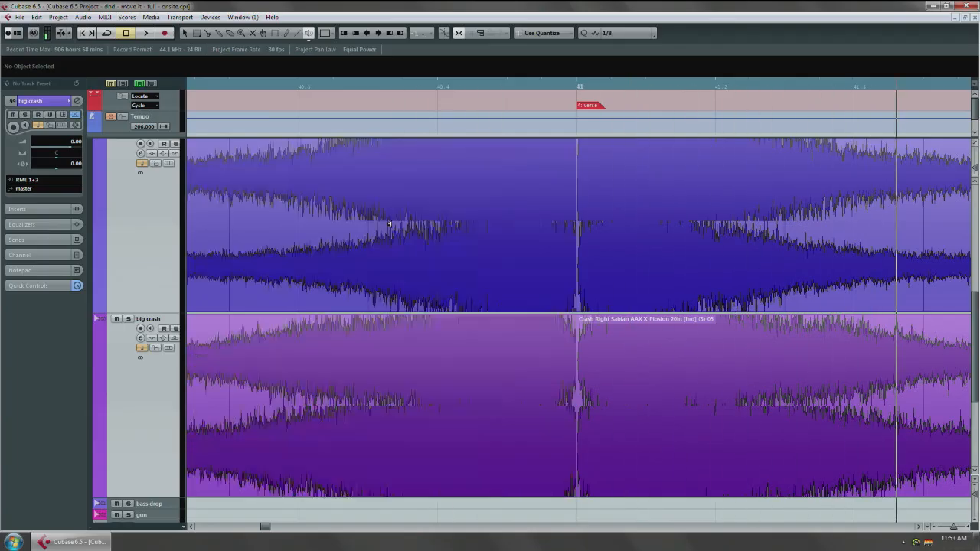
left_click(389, 224)
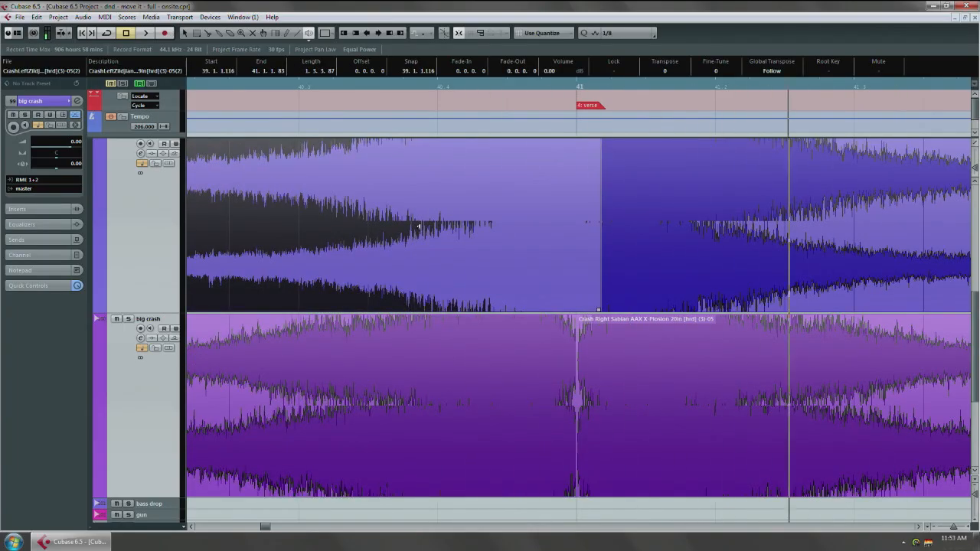
key("Delete")
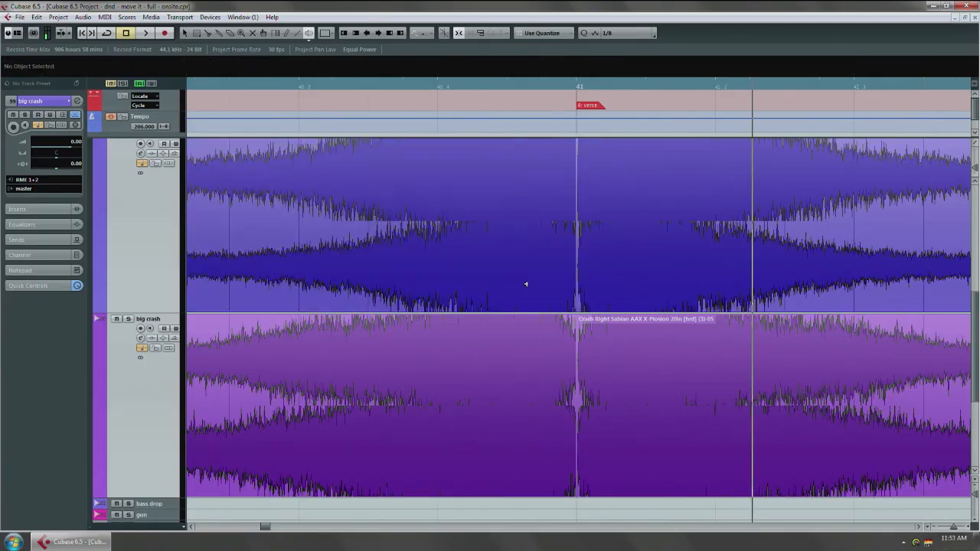
Delete the two reversed crash events before bar 41 on the big crash tracks
scroll(570, 268, "up", 3)
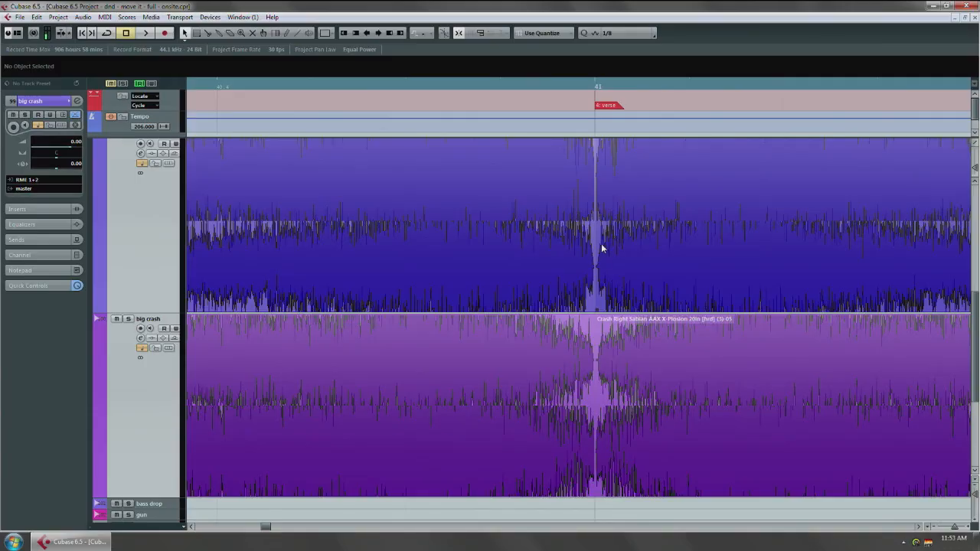
scroll(520, 242, "down", 3)
key("ctrl+z")
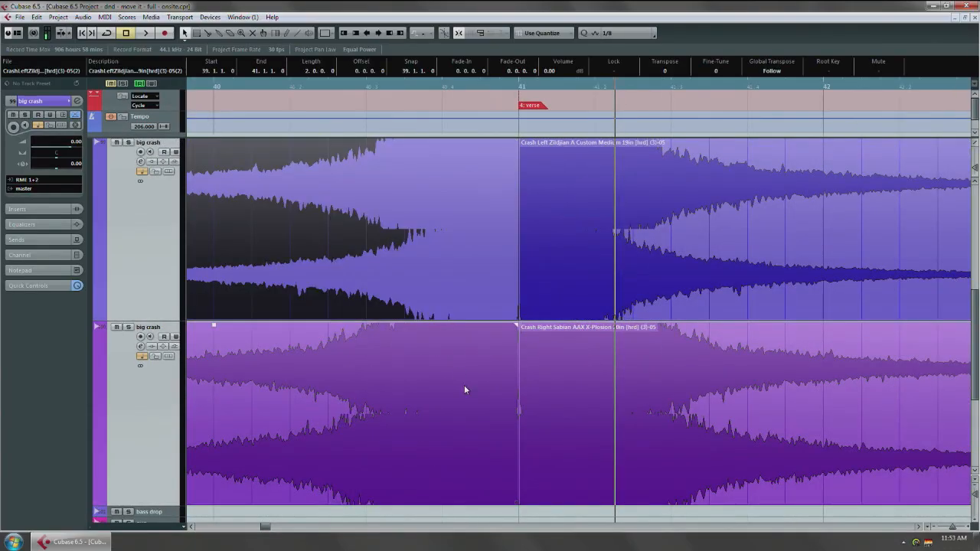
key("Delete")
Set the quantize value to 1/64 and nudge both remaining crash events earlier, to start at 40.4.4.90
scroll(498, 344, "up", 3)
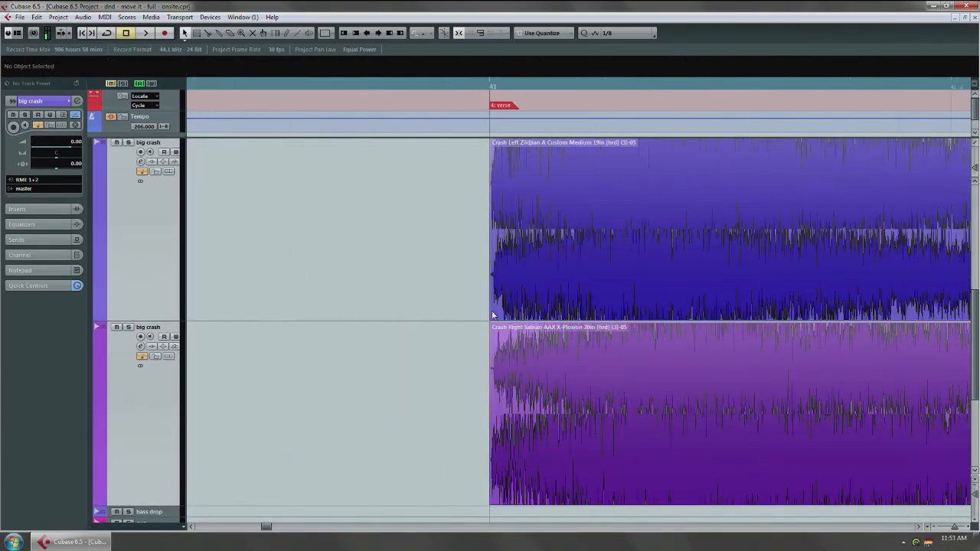
key("ctrl+a")
scroll(510, 175, "up", 2)
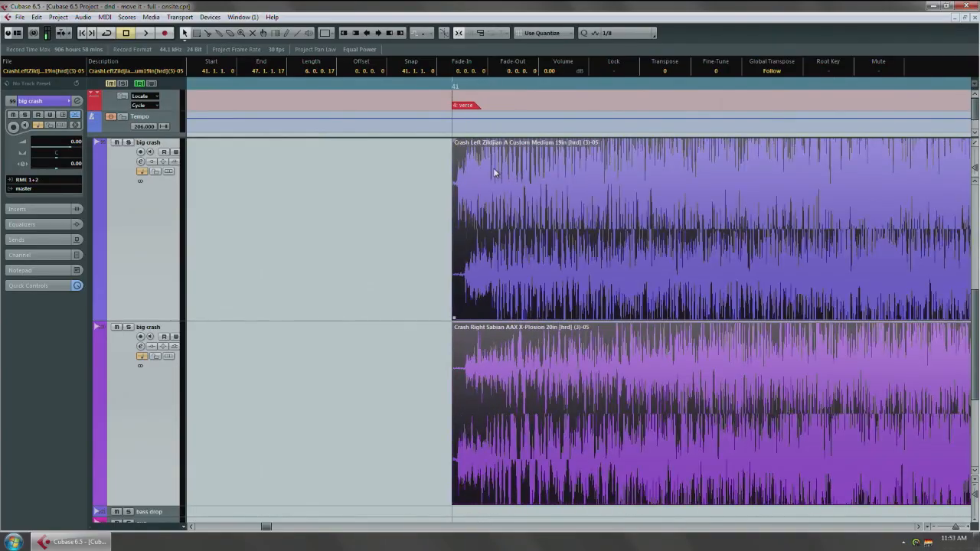
left_click_drag(481, 174, 582, 173)
left_click_drag(492, 227, 819, 432)
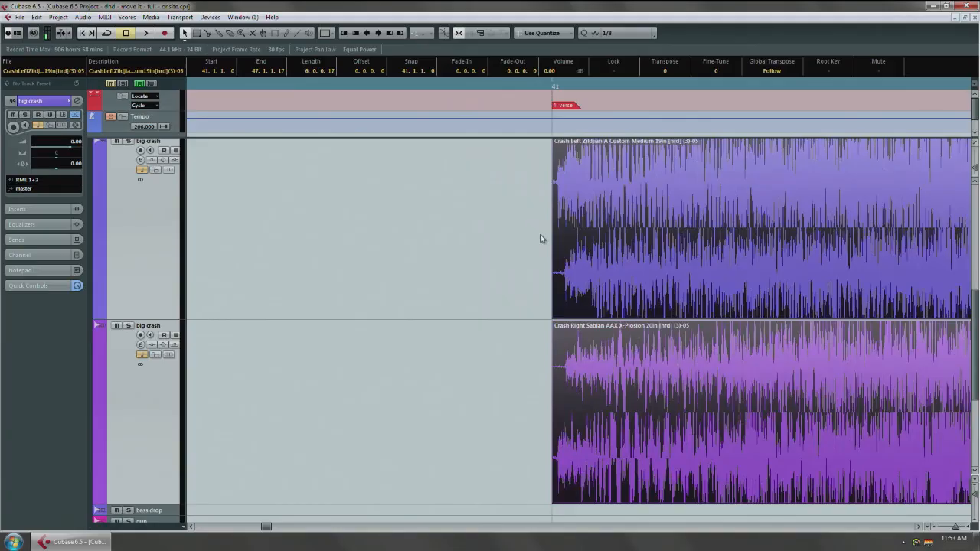
left_click(641, 36)
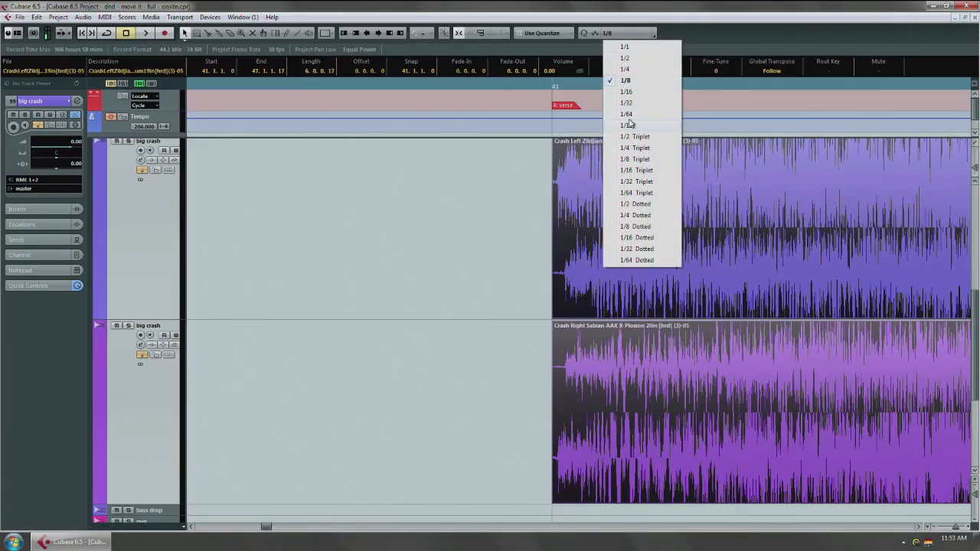
left_click(628, 127)
left_click(619, 35)
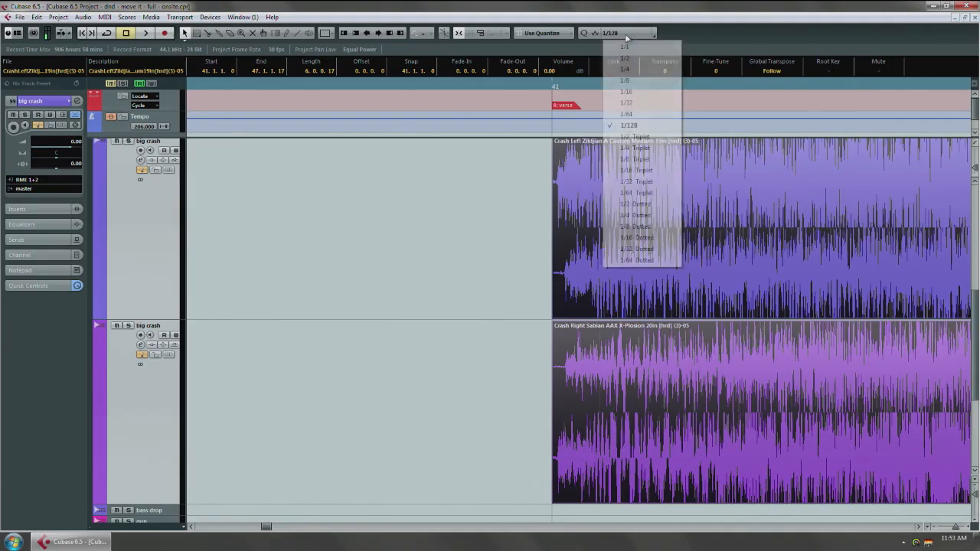
left_click(626, 114)
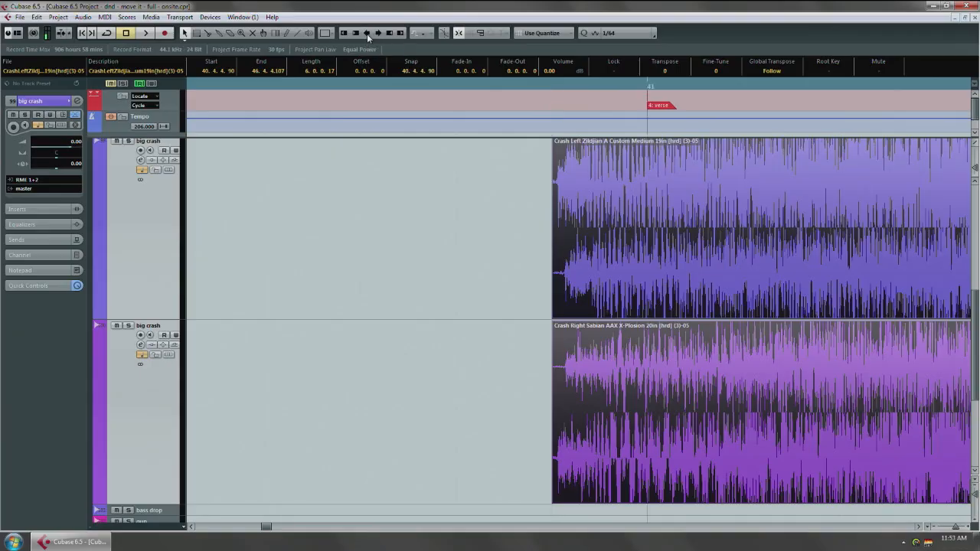
scroll(570, 236, "up", 3)
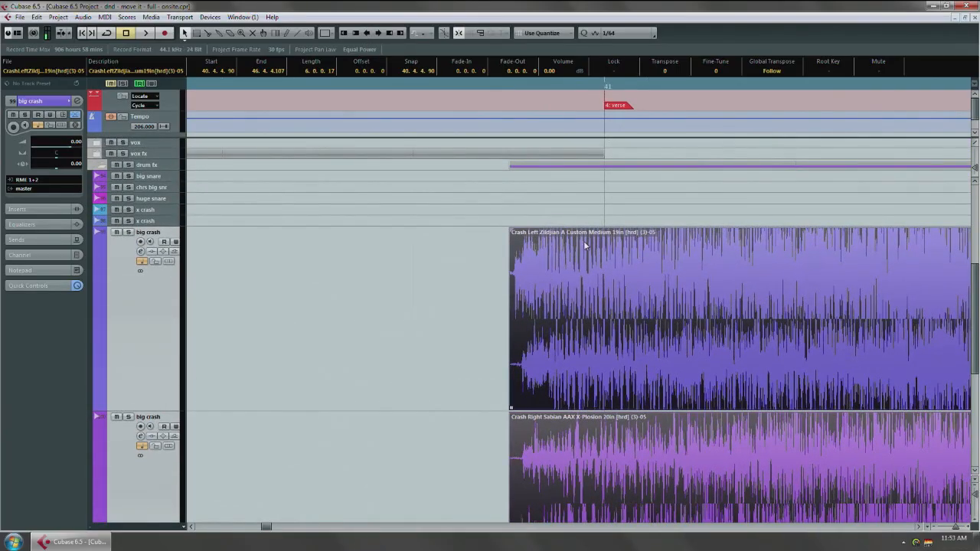
scroll(615, 290, "down", 2)
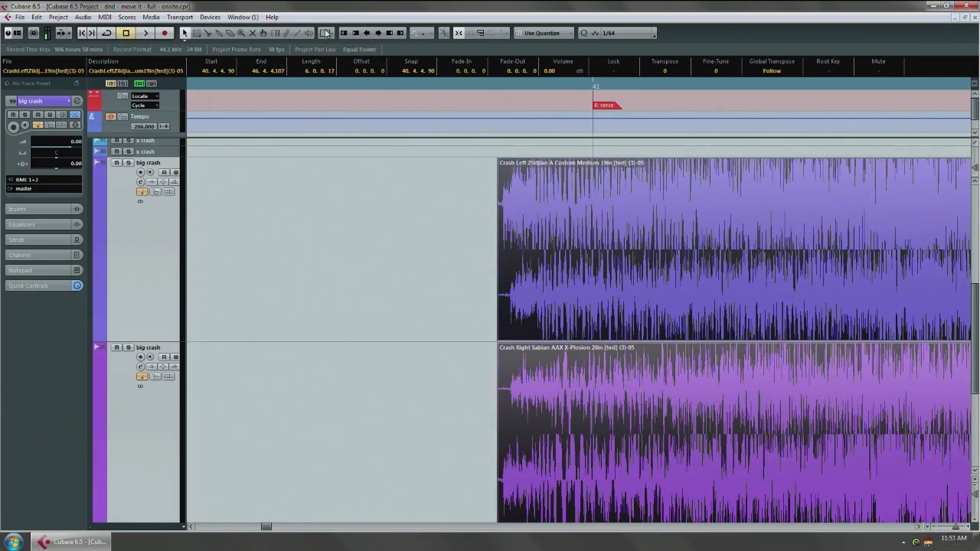
Trim the start of both nudged crash events to bar 41, cutting off the quiet lead-in
left_click(357, 35)
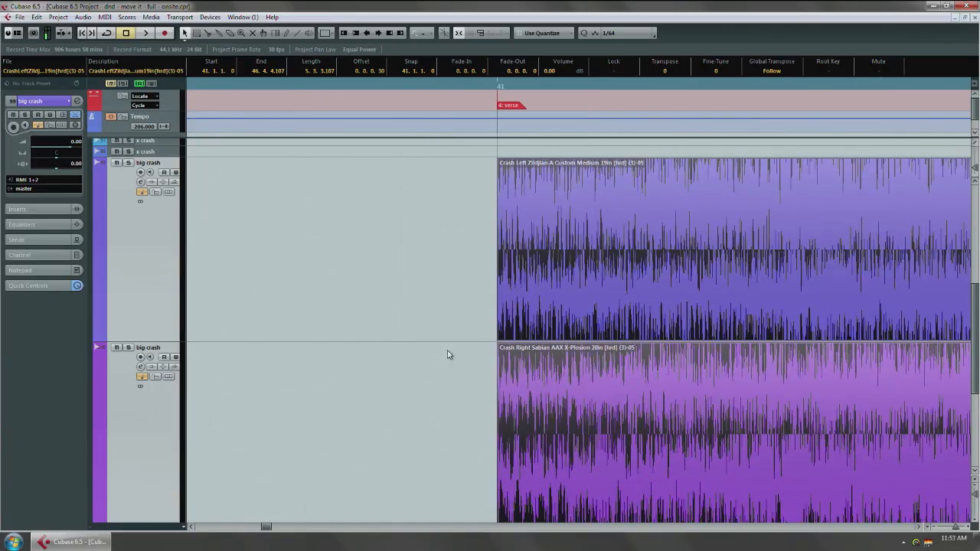
key("ctrl+z")
mouse_move(405, 338)
left_mouse_down()
mouse_move(499, 338)
mouse_move(403, 339)
left_mouse_up()
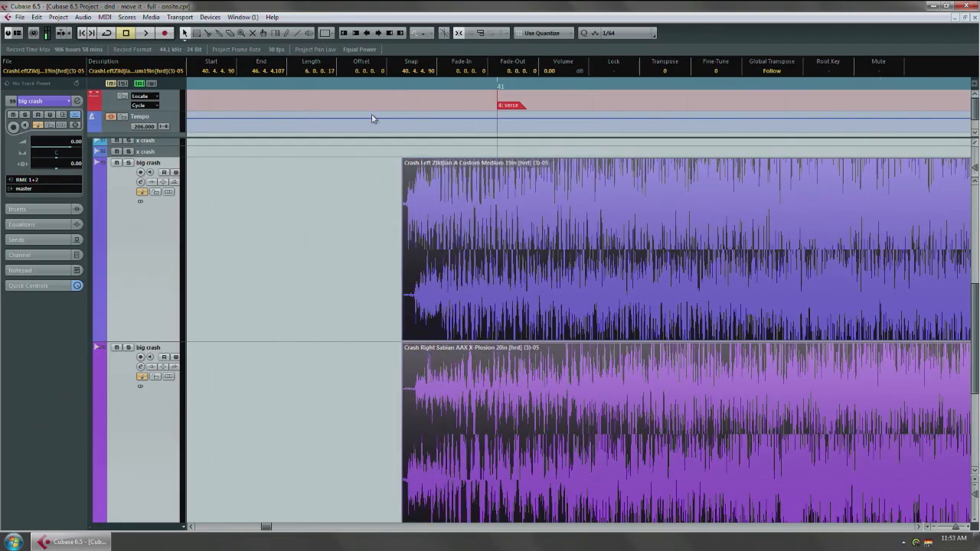
left_click(362, 33)
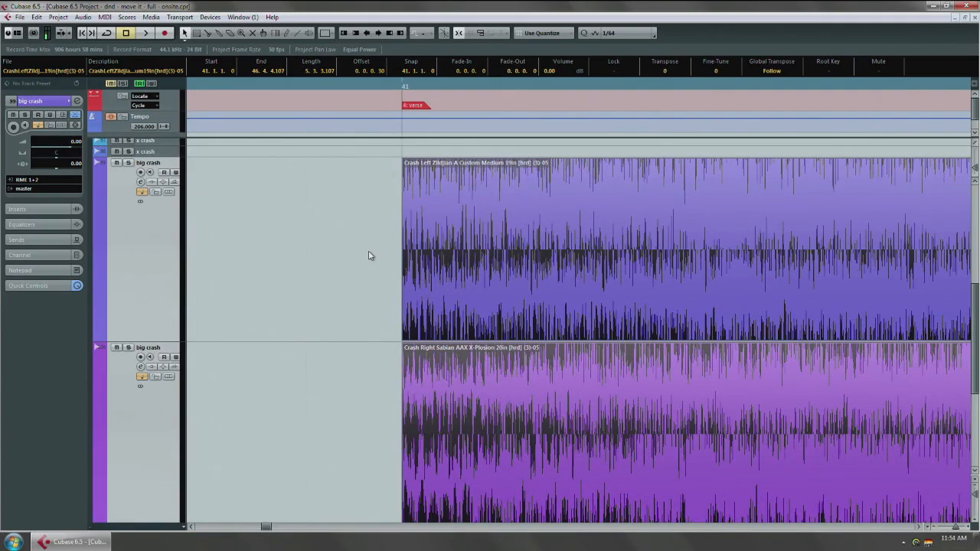
Audition the trimmed crash events' attack at bar 41 with the Play tool
scroll(380, 278, "down", 3)
left_click_drag(379, 278, 481, 232)
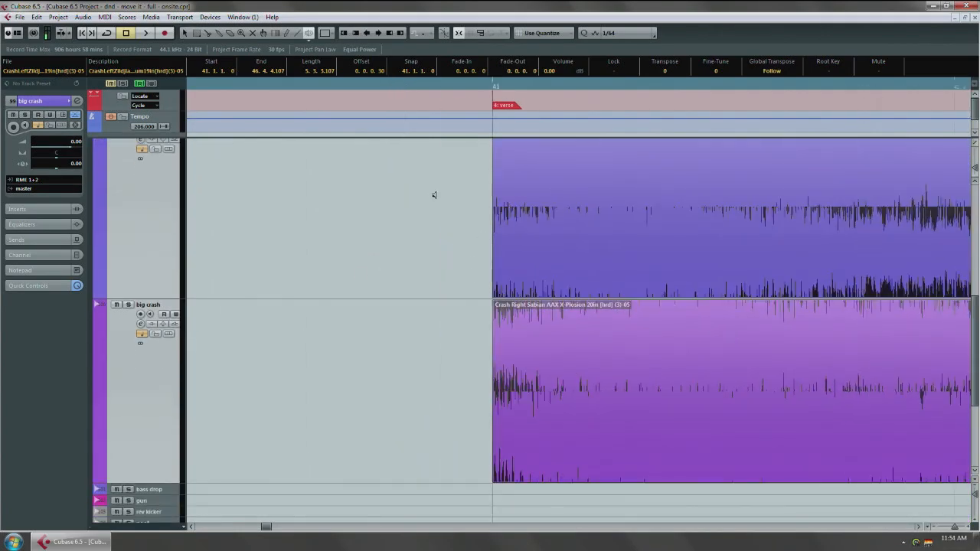
left_click(370, 217)
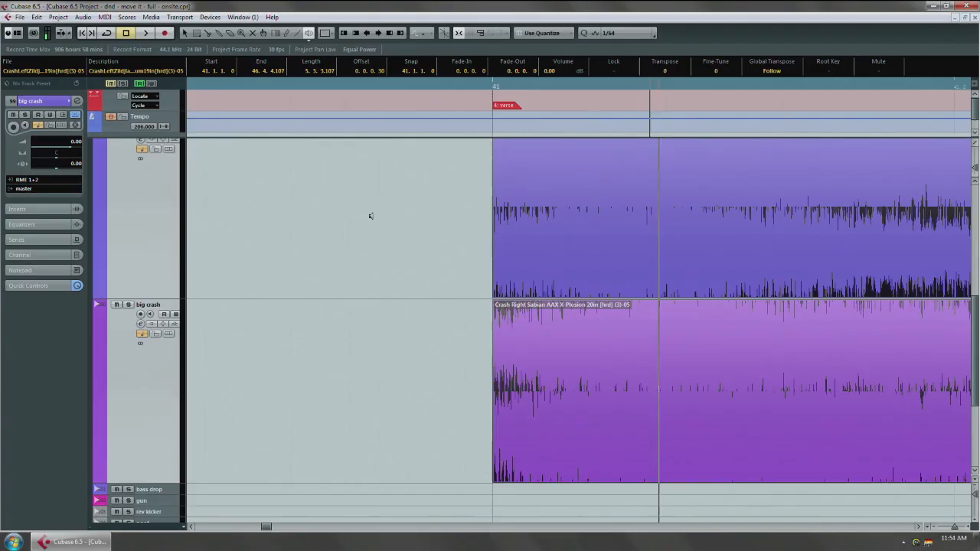
Undo and redo the start trim of both crash events to compare their attack at bar 41
left_click(371, 217)
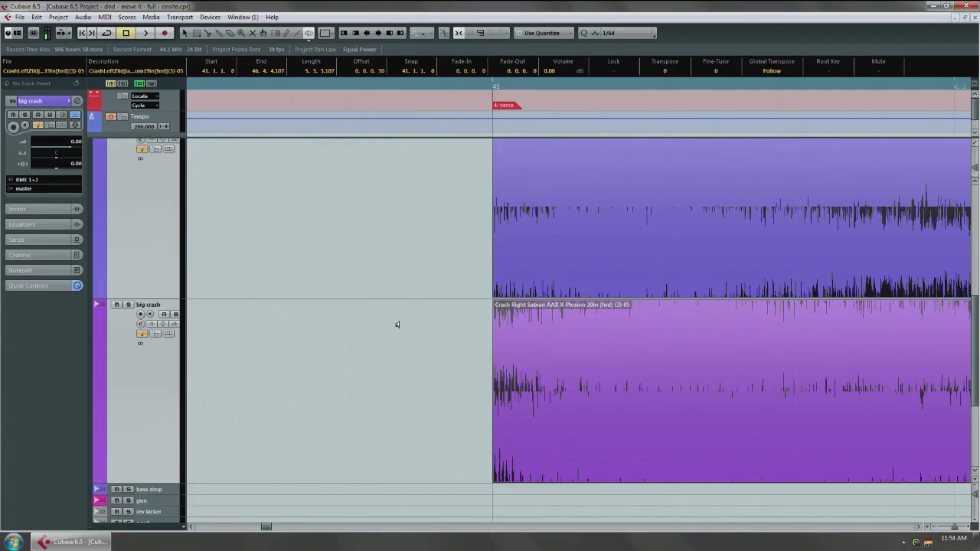
key("ctrl+z")
key("ctrl+z")
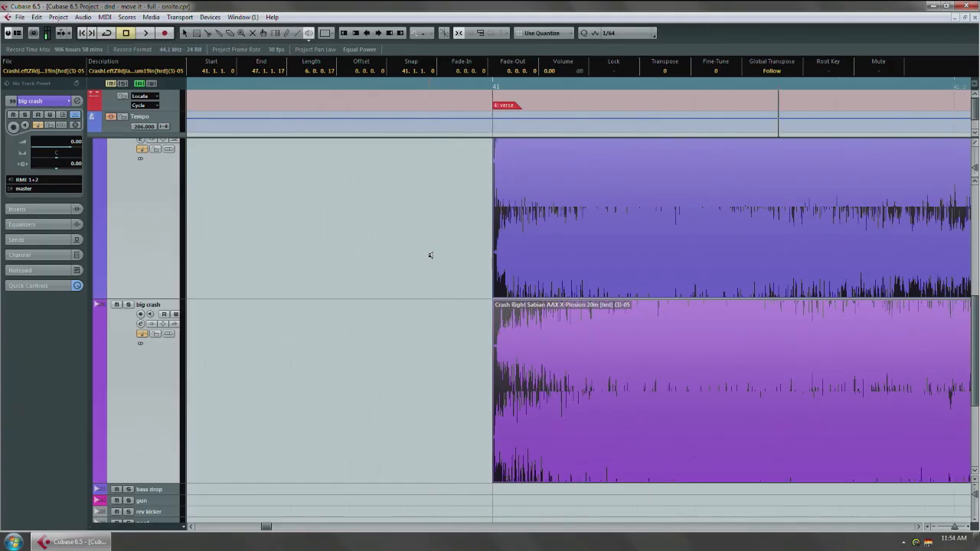
key("ctrl+shift+z")
key("ctrl+shift+z")
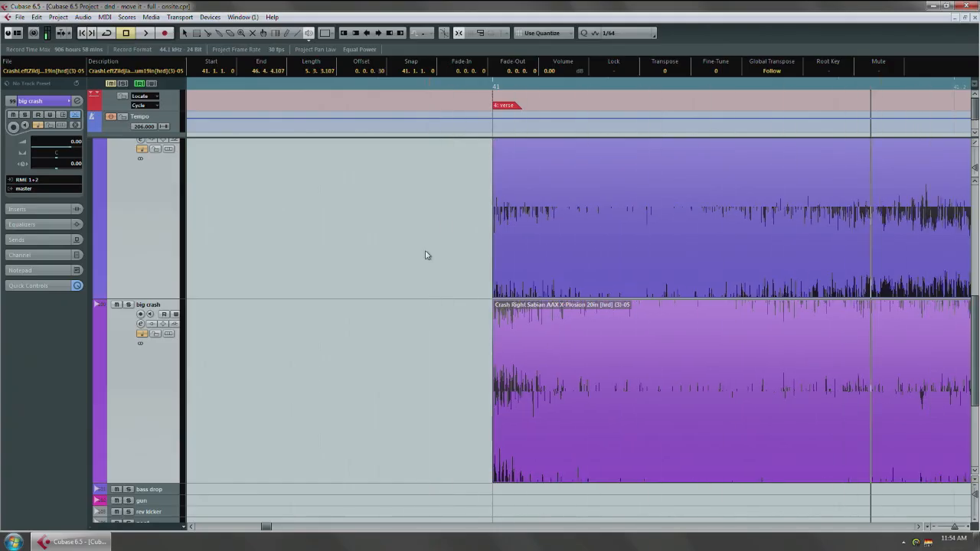
Set the quantize value to 1/4 and copy both crash events to bar 40, keeping only the one bar before bar 41
key("1")
scroll(434, 259, "down", 2)
left_click_drag(443, 265, 485, 321)
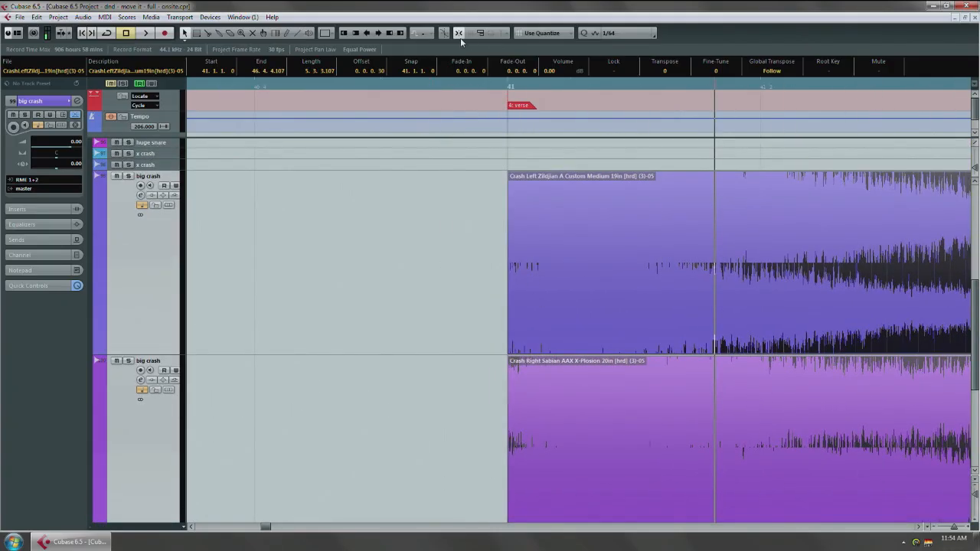
left_click(483, 33)
left_click(489, 49)
scroll(526, 241, "down", 3)
left_click_drag(489, 247, 690, 435)
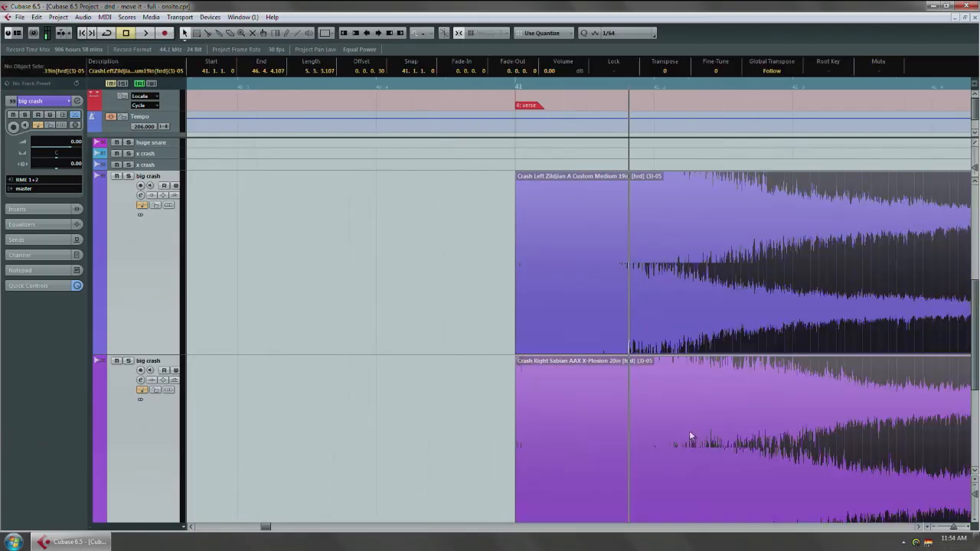
left_click(613, 33)
left_click(612, 73)
scroll(585, 220, "down", 2)
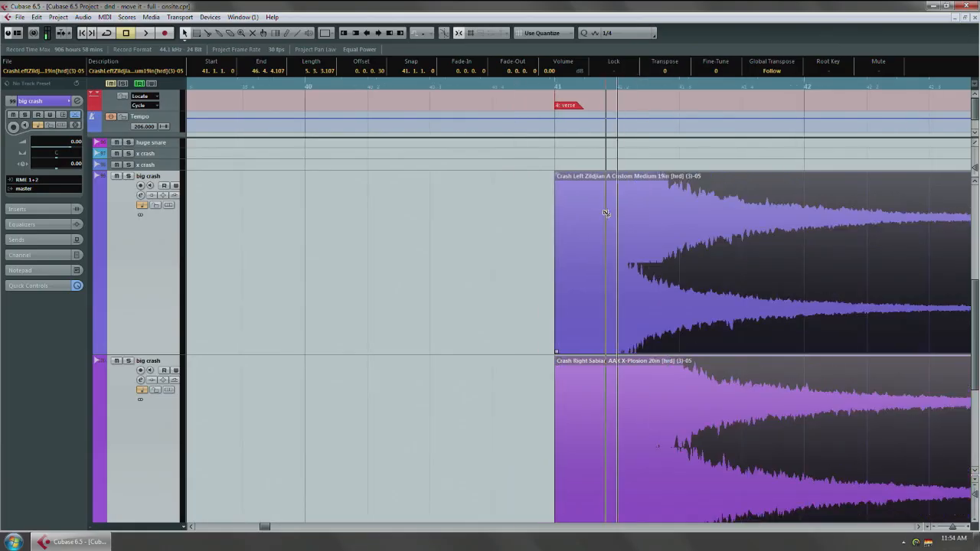
left_click_drag(583, 219, 346, 216)
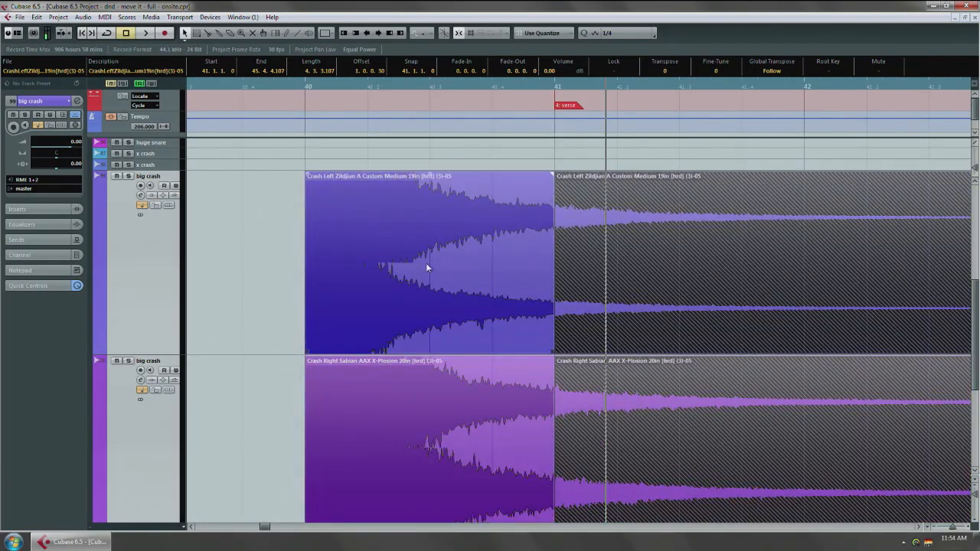
left_click_drag(341, 271, 524, 382)
key("ctrl+z")
Reverse the two one-bar crash copies at bar 40 as a new version and play them into bar 41
left_click_drag(301, 283, 419, 378)
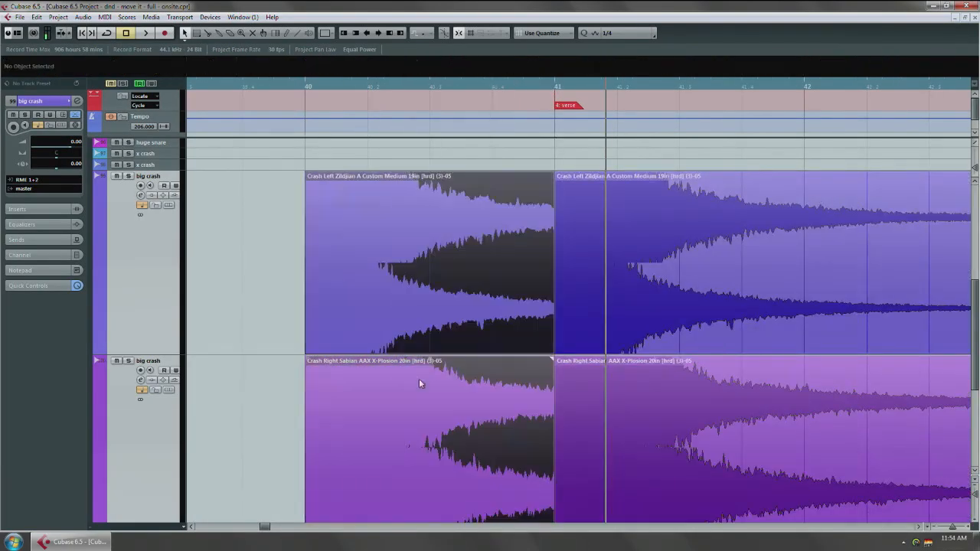
right_click(429, 369)
mouse_move(503, 278)
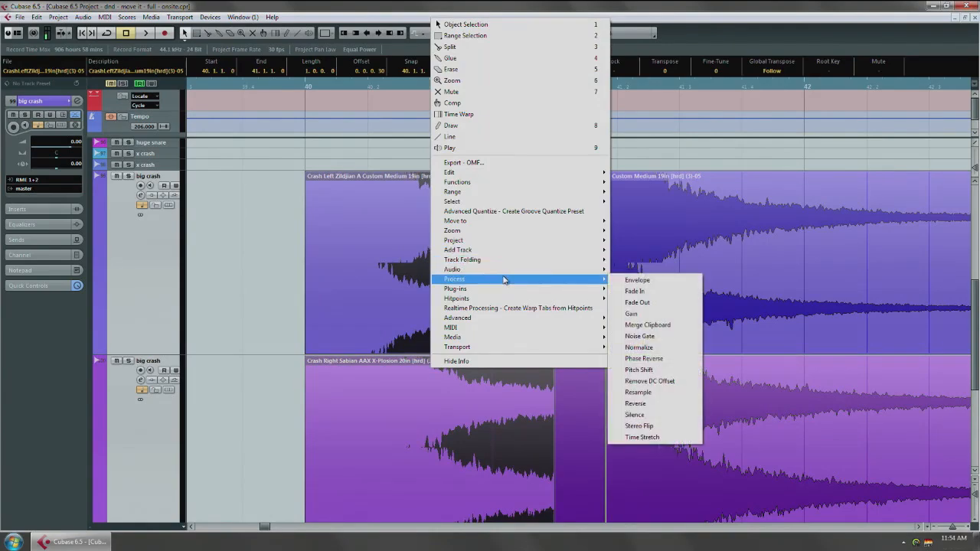
left_click(629, 404)
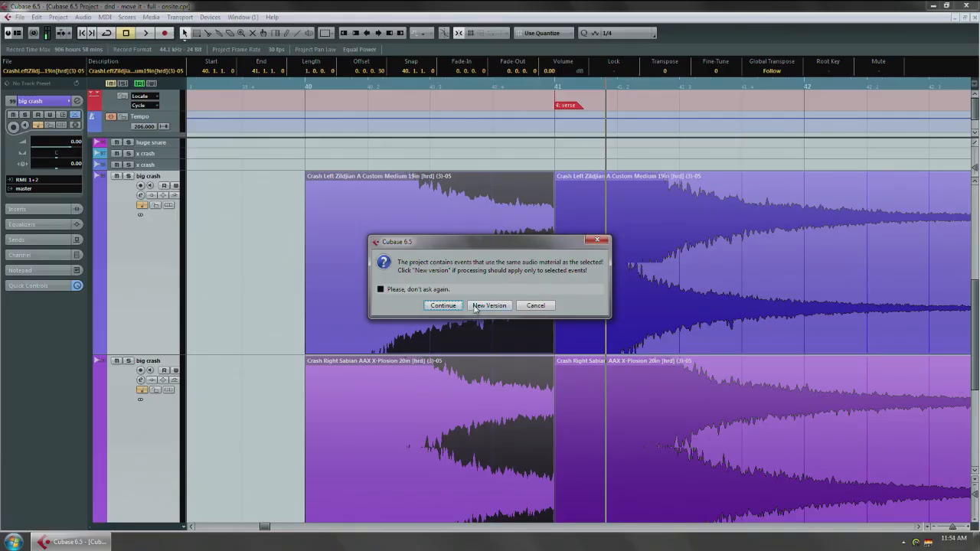
left_click(476, 306)
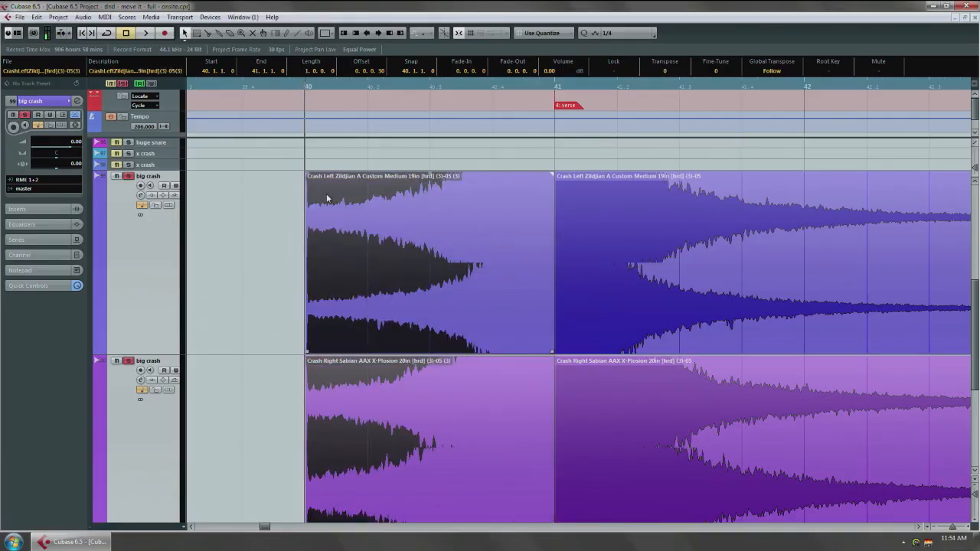
key("space")
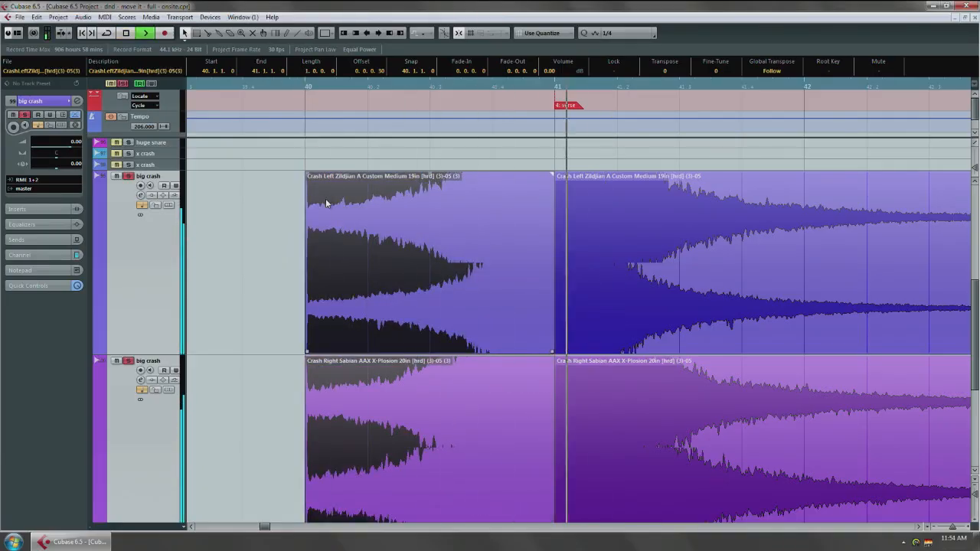
key("space")
Undo the reversed crash copies before bar 41 and the start trim of both original crash events
key("ctrl+z")
key("ctrl+z")
key("ctrl+z")
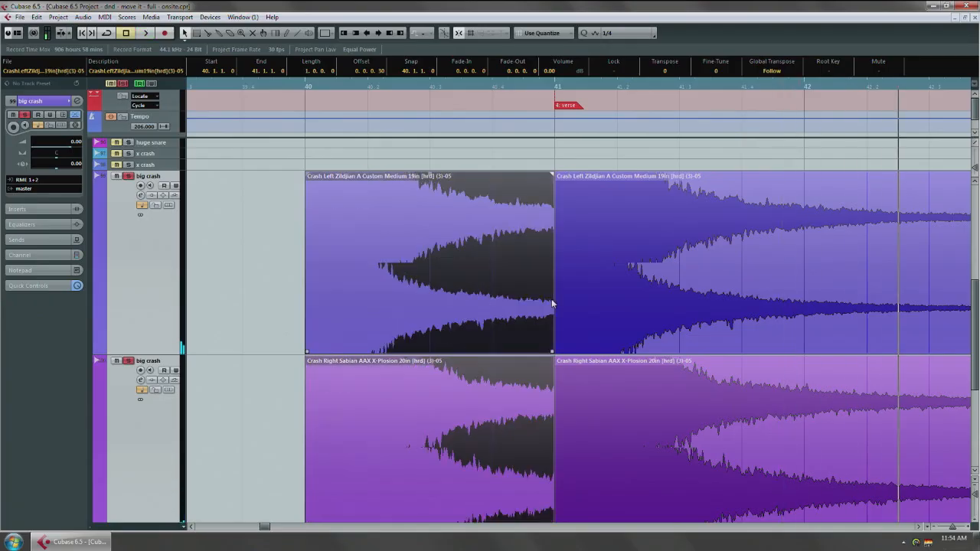
key("ctrl+z")
key("ctrl+z")
Select both crash events, set the quantize value to 1/64 and nudge them earlier to start at 40.4.4.60
scroll(542, 298, "up", 5)
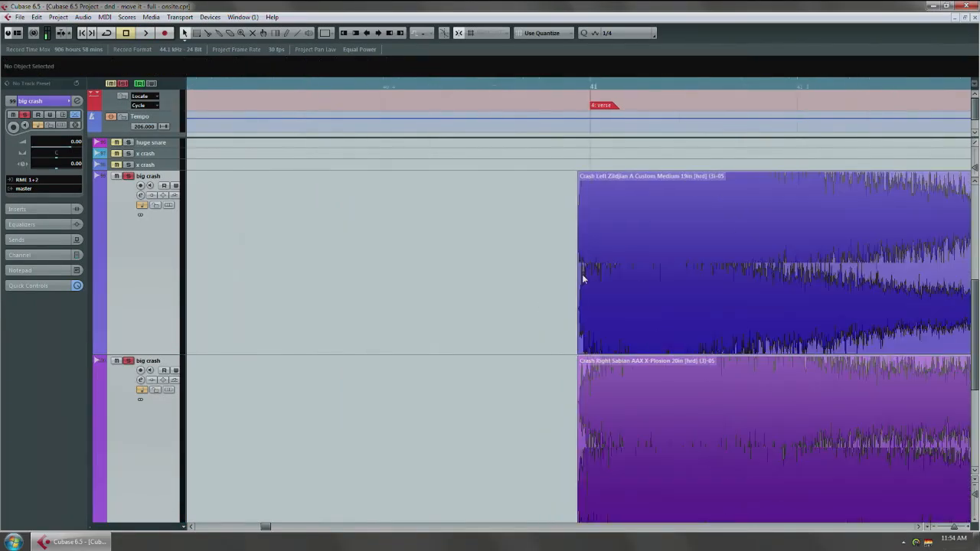
left_click_drag(554, 269, 583, 375)
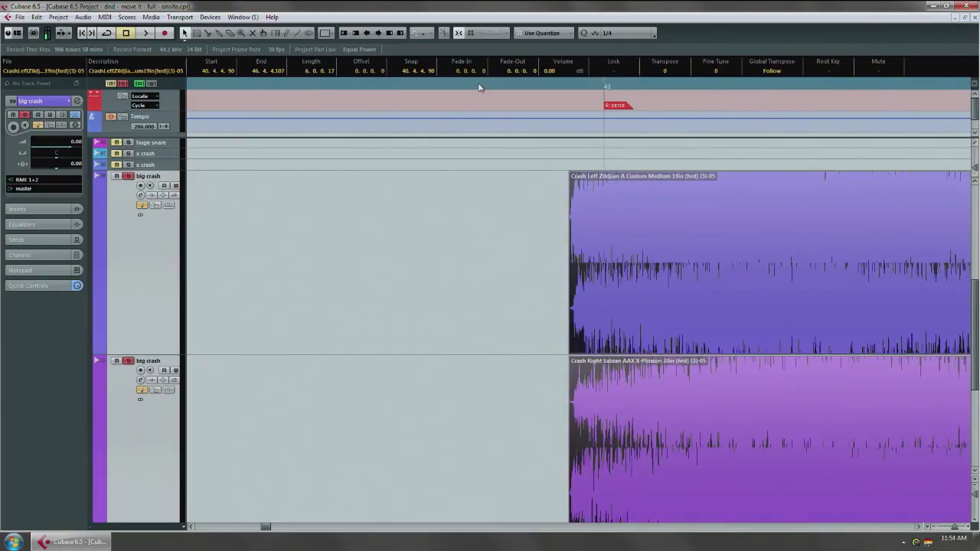
left_click(641, 35)
left_click(654, 109)
left_click(367, 34)
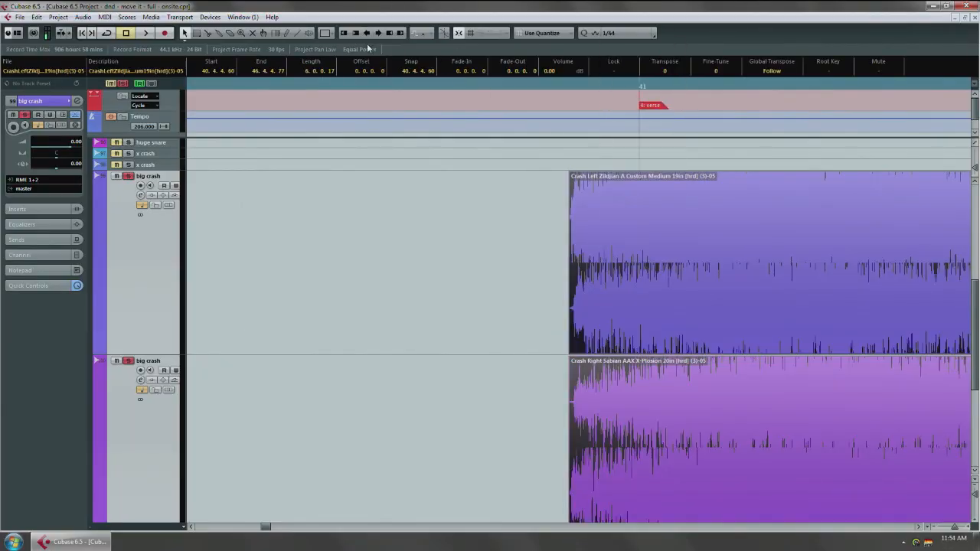
Trim the start of both crash events to bar 41, cutting off the attack before the bar line
scroll(542, 309, "down", 3)
left_click(545, 309)
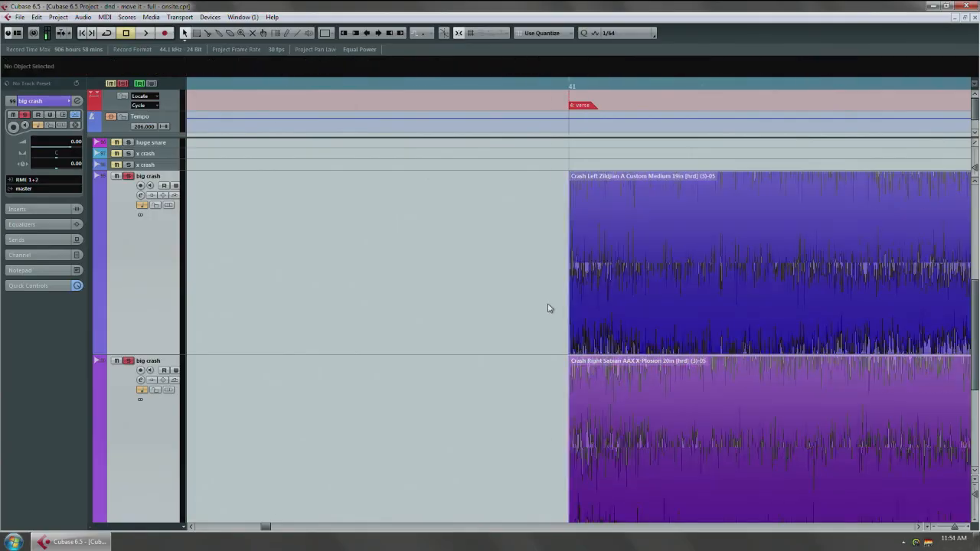
scroll(549, 309, "down", 1)
Set the quantize value to 1/8 and place one-bar copies of both trimmed crash events at bar 40
left_click(726, 448)
scroll(626, 389, "down", 3)
left_click(641, 33)
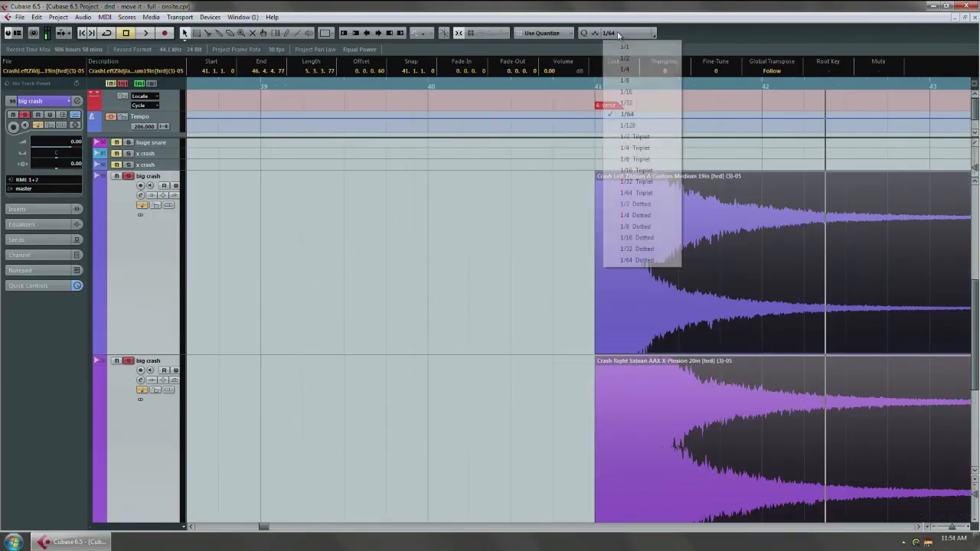
left_click(650, 83)
left_click_drag(647, 281, 571, 288)
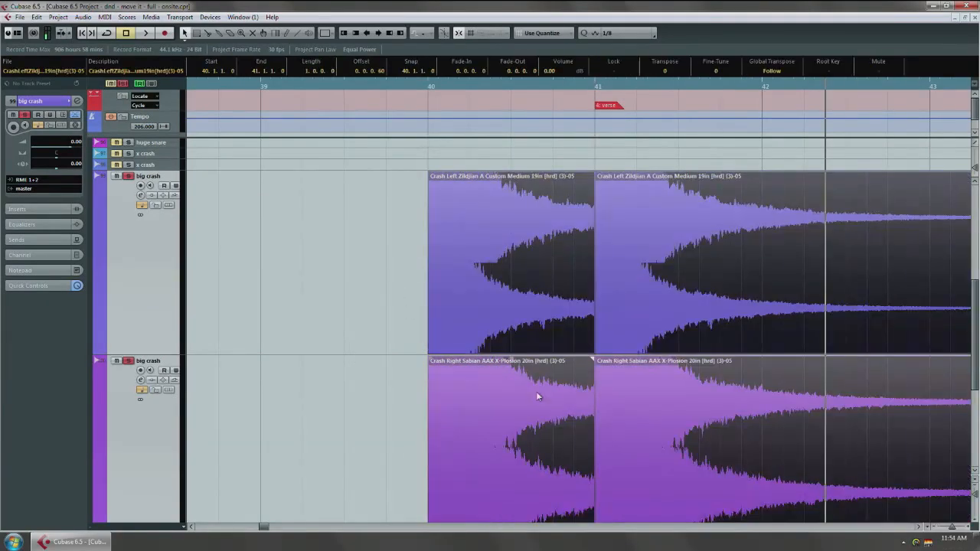
Reverse both crash copies between bars 40 and 41, creating a new version of the audio
left_click_drag(430, 180, 480, 362)
right_click(472, 399)
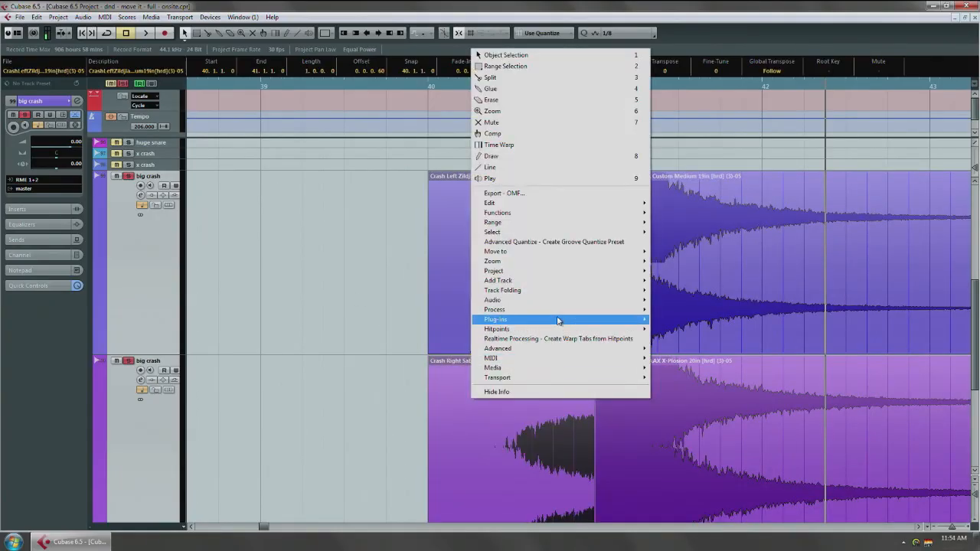
mouse_move(551, 310)
left_click(675, 434)
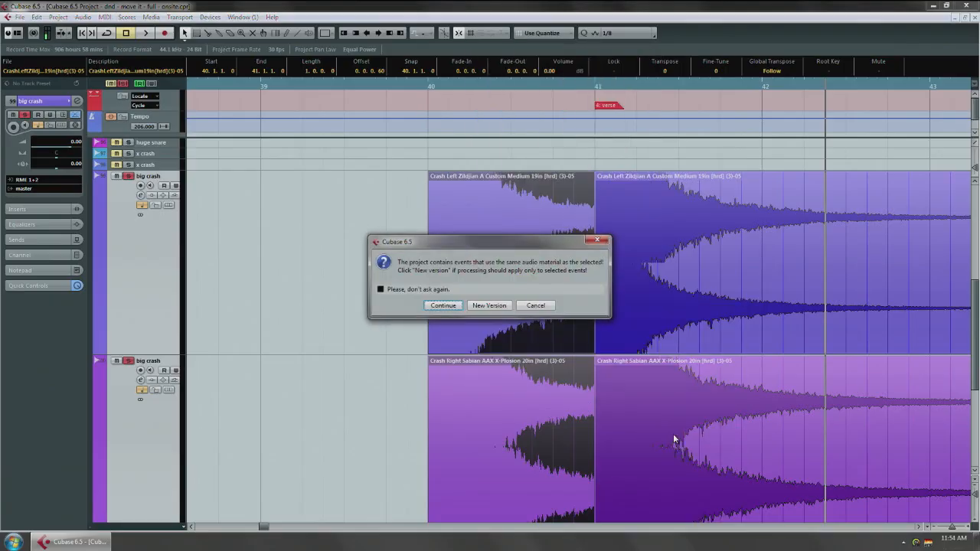
left_click(510, 305)
Play the reversed crash build-up through bar 41 and inspect the join with the original crashes
key("space")
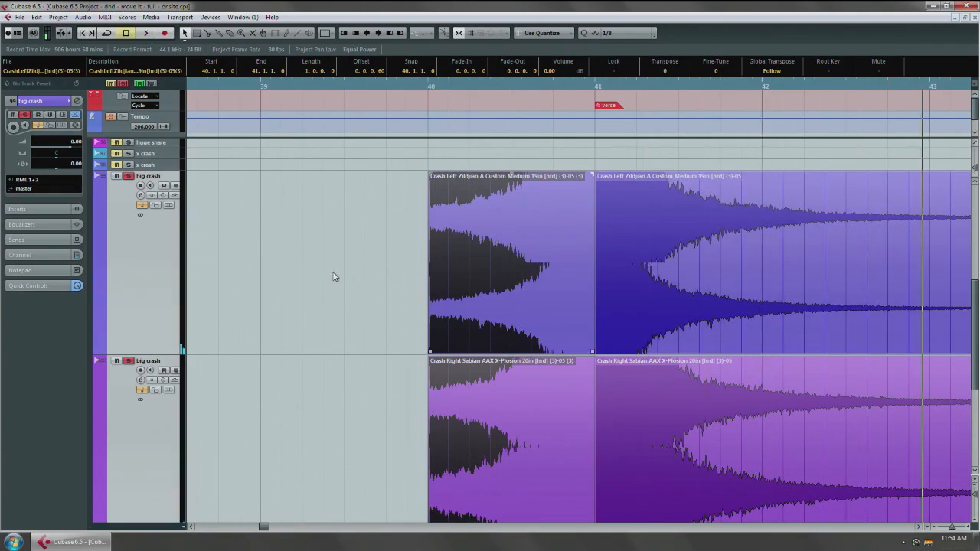
key("space")
scroll(475, 295, "up", 4, "ctrl")
scroll(731, 304, "down", 4, "ctrl")
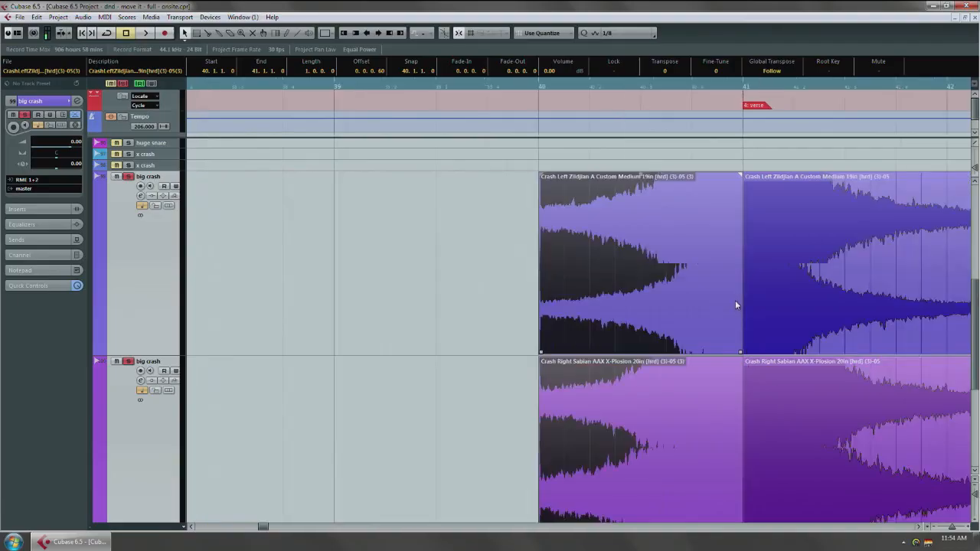
Undo the reversed copies, the start trim and the nudging, restoring both full crash events at bar 41
key("ctrl+z")
key("ctrl+z")
key("ctrl+z")
key("ctrl+z")
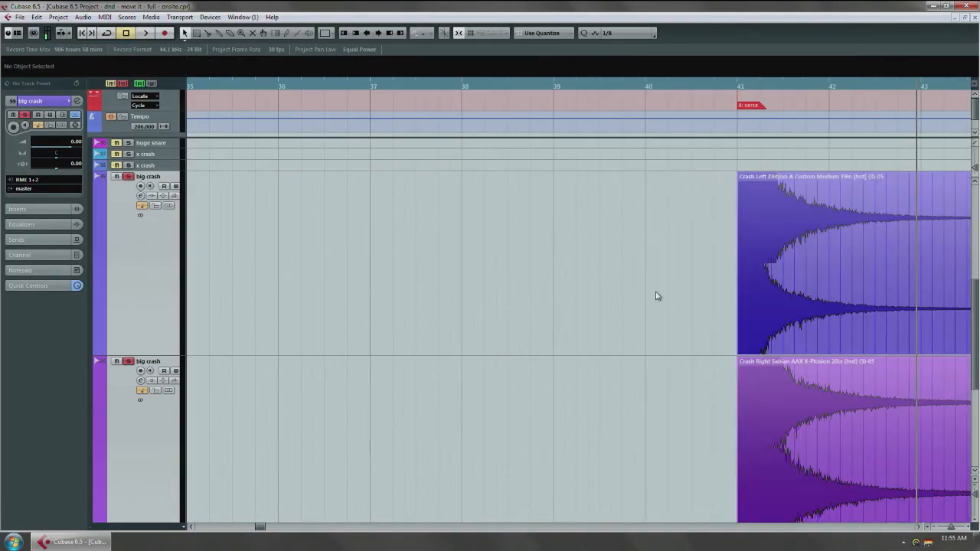
scroll(720, 297, "up", 4, "ctrl")
scroll(829, 296, "up", 3, "ctrl")
left_click_drag(824, 302, 535, 307)
key("ctrl+z")
key("ctrl+z")
scroll(536, 308, "down", 3, "ctrl")
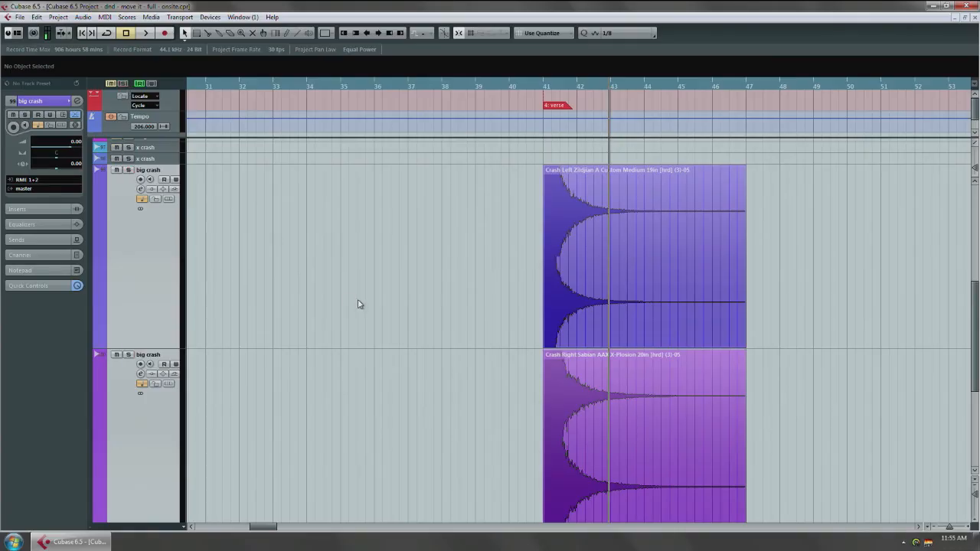
Set the track heights to 2 rows so the drum effects tracks can be seen together around the verse
scroll(375, 309, "down", 6, "ctrl")
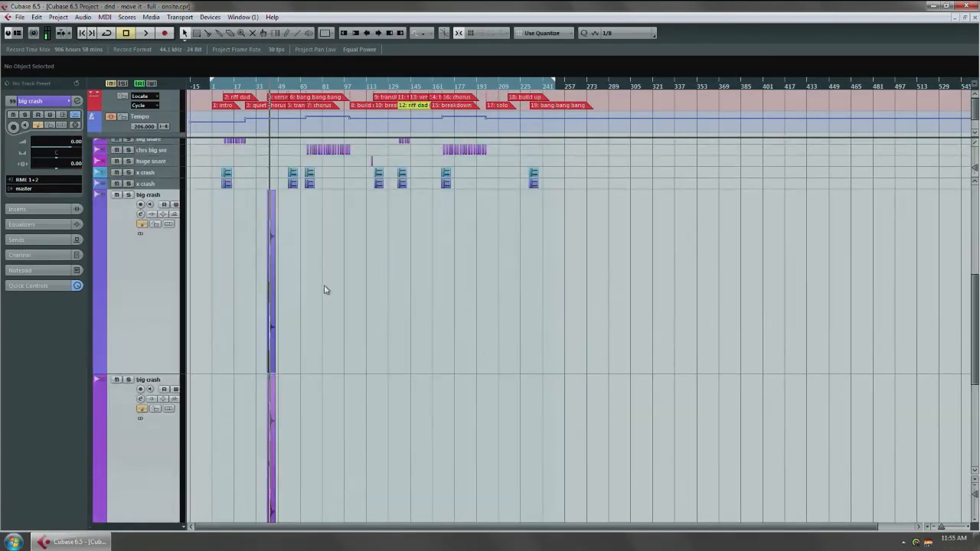
scroll(324, 290, "up", 5)
left_click(976, 483)
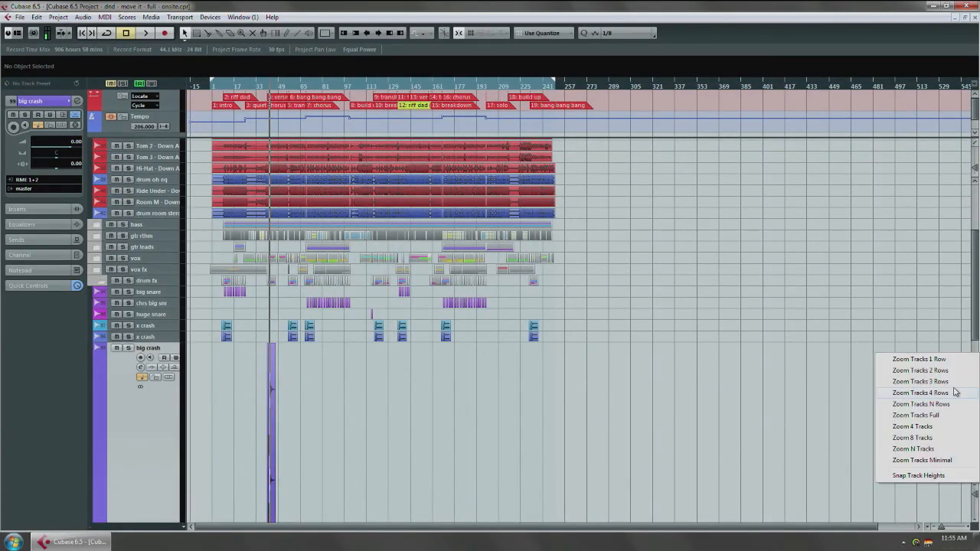
left_click(953, 370)
scroll(340, 334, "up", 3)
left_click_drag(341, 334, 513, 429)
scroll(306, 240, "up", 3)
scroll(269, 301, "up", 5)
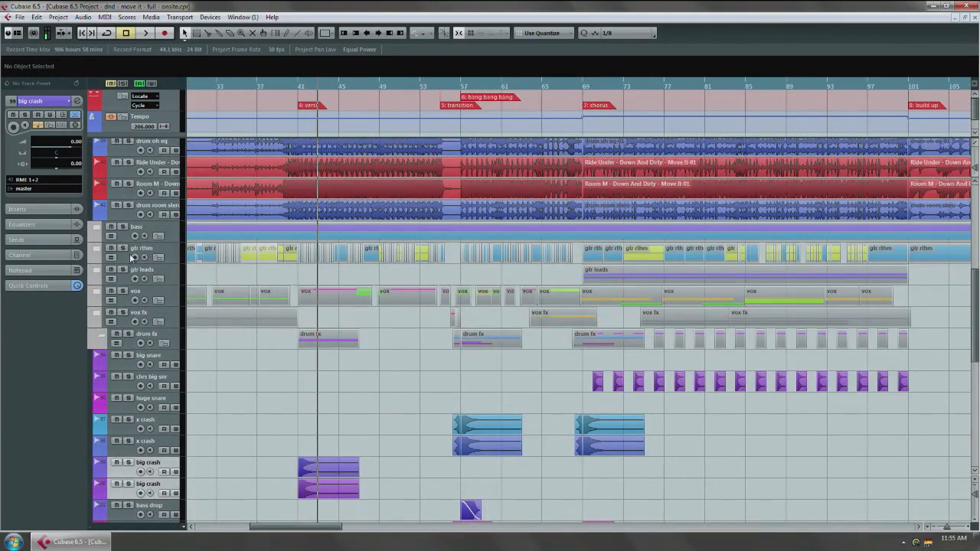
Look through the arrangement from the bar 41 verse to the later choruses for other drum effect events
left_click_drag(314, 367, 595, 341)
left_click_drag(367, 352, 321, 379)
left_click_drag(612, 375, 253, 376)
left_click_drag(582, 375, 334, 382)
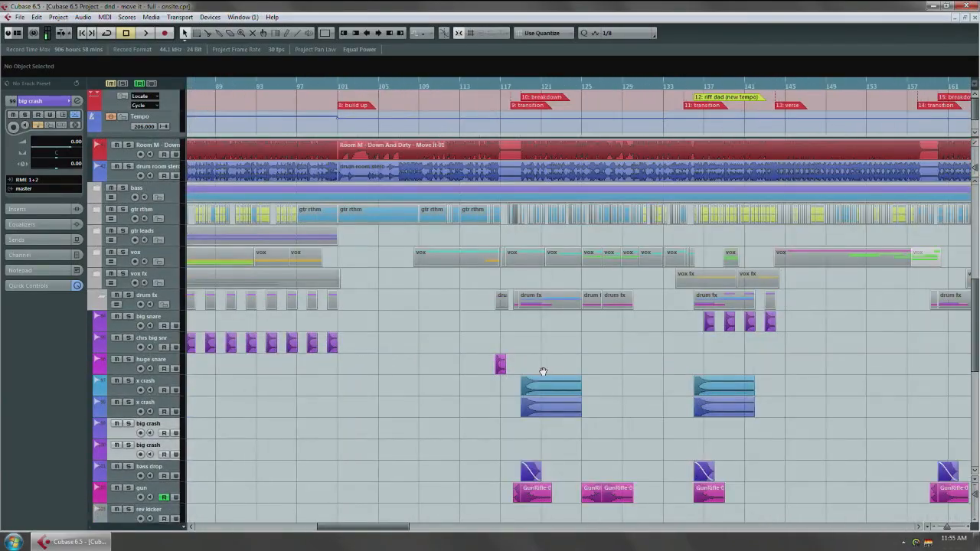
left_click_drag(544, 372, 213, 380)
left_click_drag(575, 360, 376, 356)
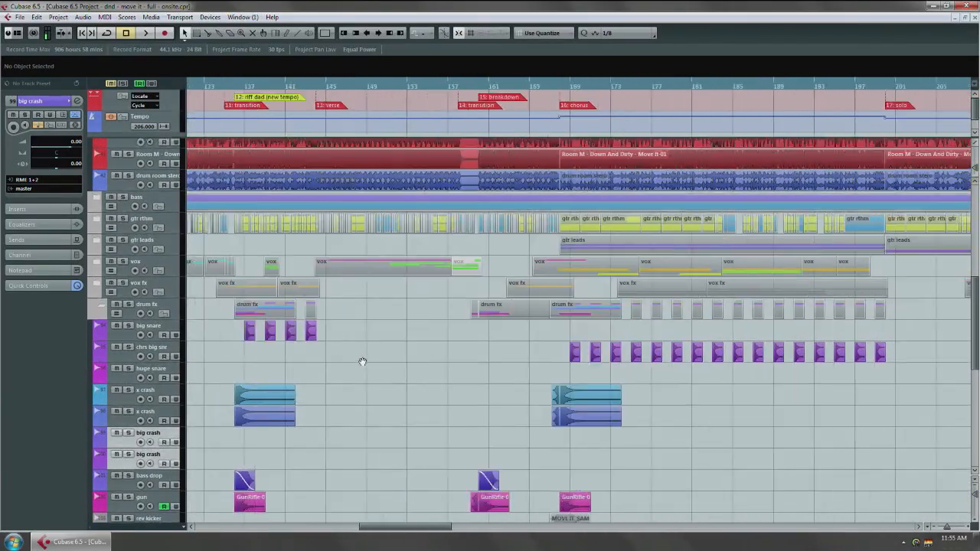
left_click_drag(821, 294, 319, 278)
left_click_drag(604, 352, 898, 341)
left_click_drag(284, 88, 277, 90)
left_click_drag(444, 243, 865, 251)
left_click_drag(362, 336, 389, 335)
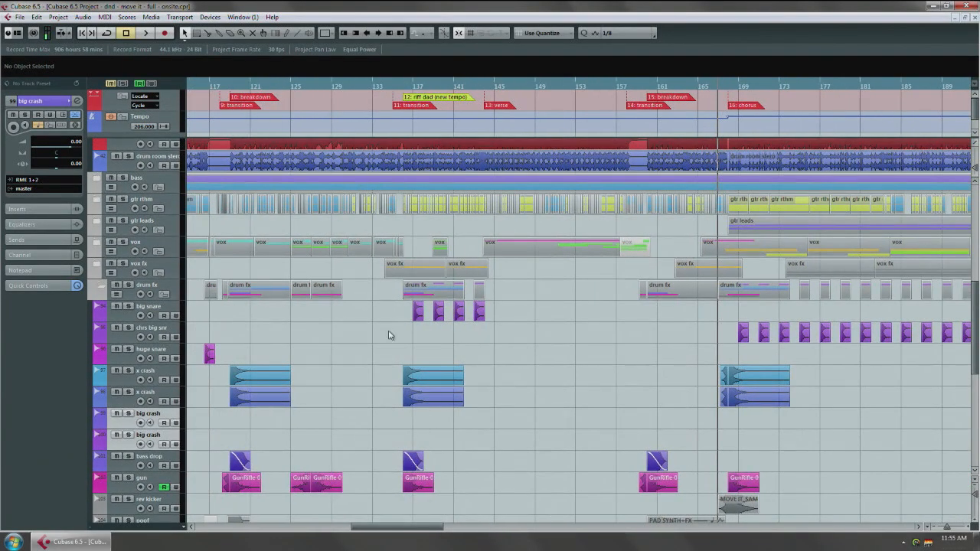
Play the song from the transition at bar 135 into the riff dad section
left_click(398, 85)
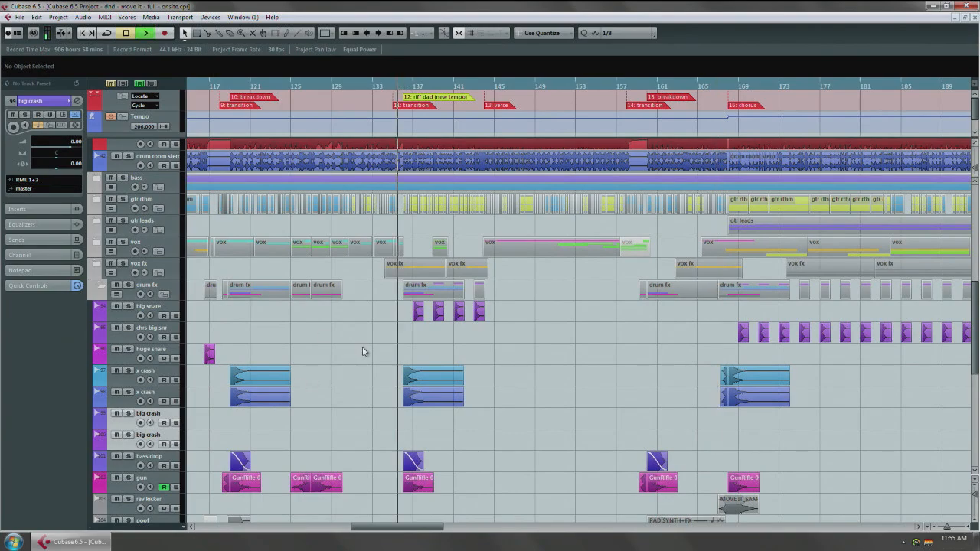
scroll(368, 350, "up", 9)
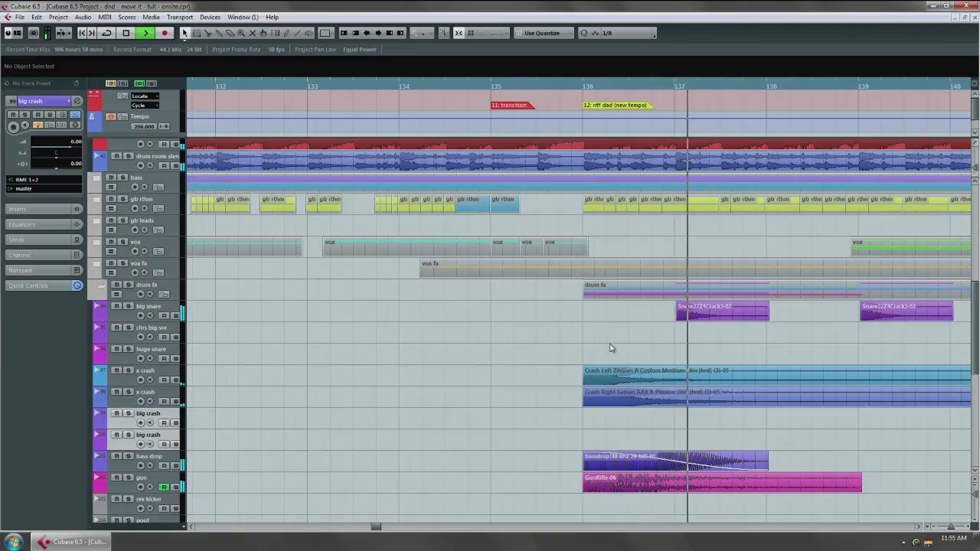
key("space")
Set the playback position shortly before bar 137, ahead of the first big snare event
left_click_drag(674, 335, 430, 342)
scroll(498, 337, "up", 3)
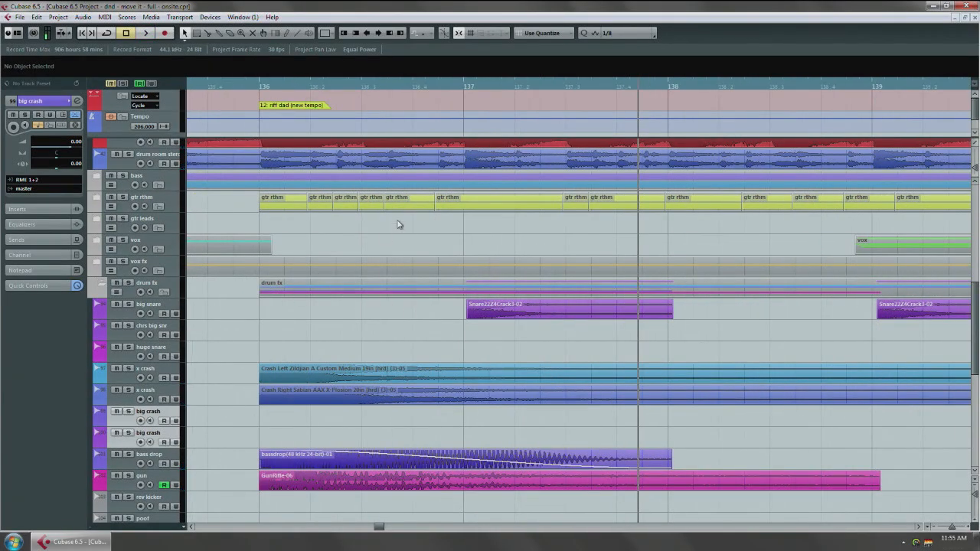
left_click(439, 87)
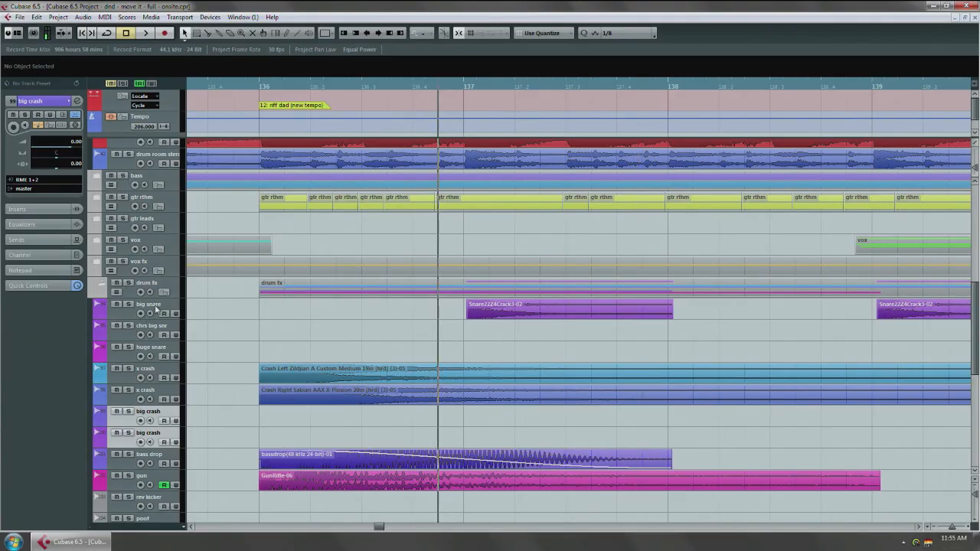
Solo the big snare track and play its hit at bar 137
left_click(156, 308)
key("s")
key("space")
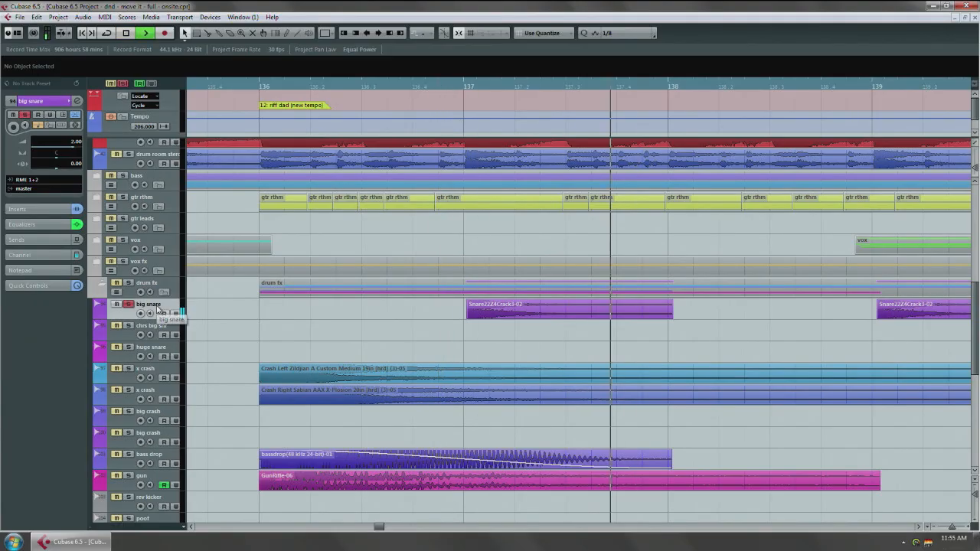
key("space")
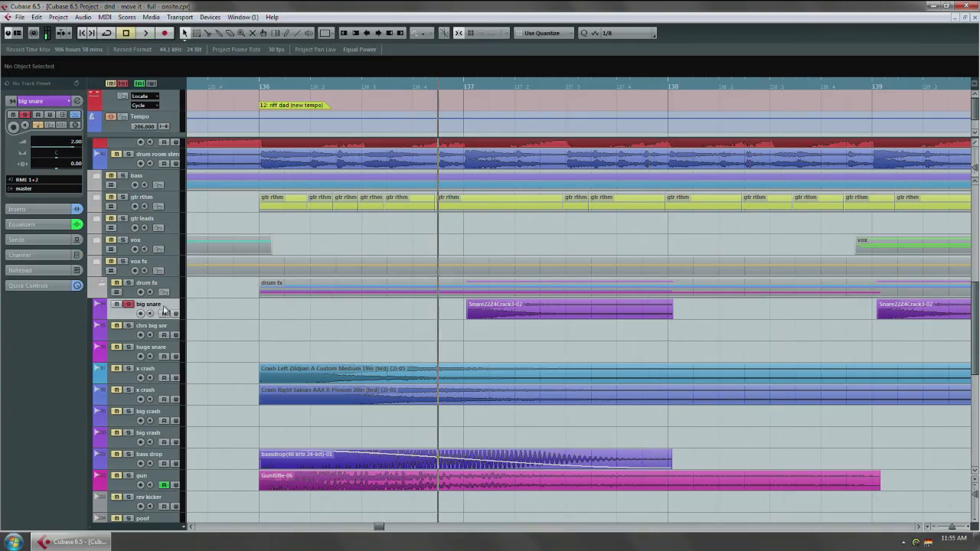
Audition the big snare hit with the Play tool, starting just before bar 137
right_click(444, 315)
left_click(550, 315)
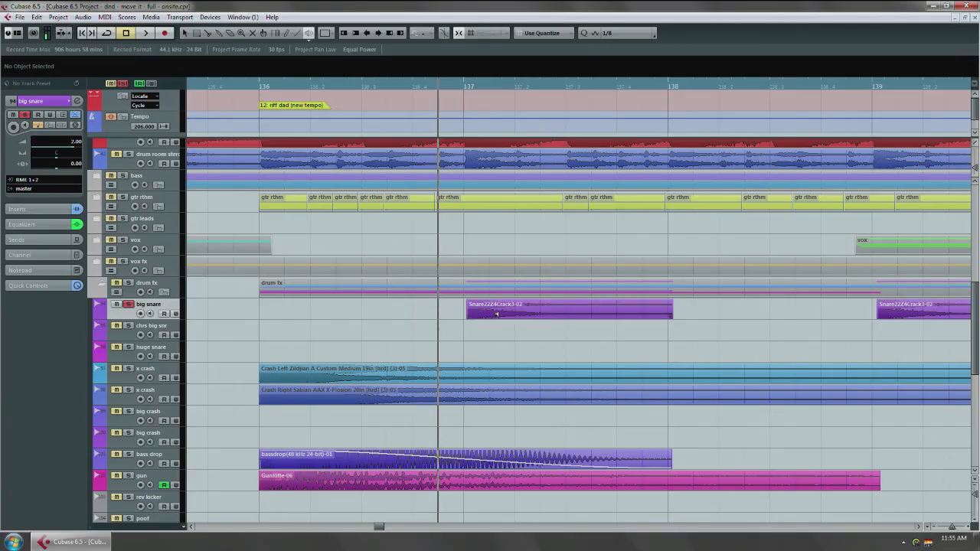
left_click(459, 311)
left_click(458, 311)
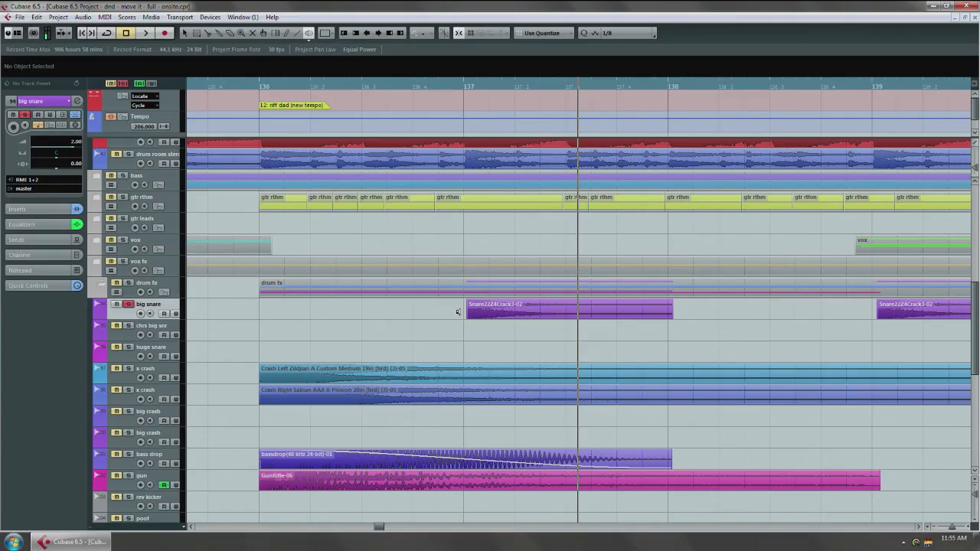
left_click(458, 312)
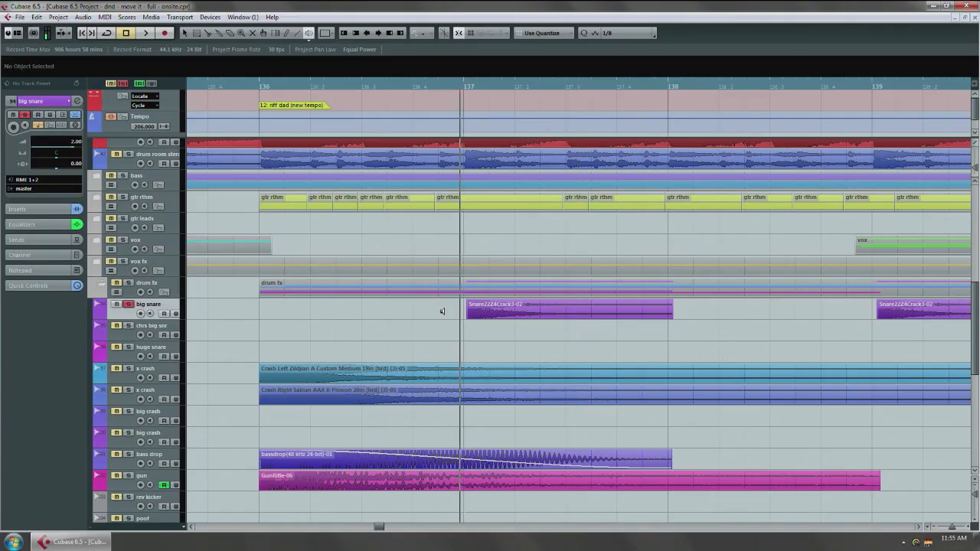
Open the Distortion insert on the big snare track and compare the hit with the effect off and on
left_click(35, 209)
left_click(29, 180)
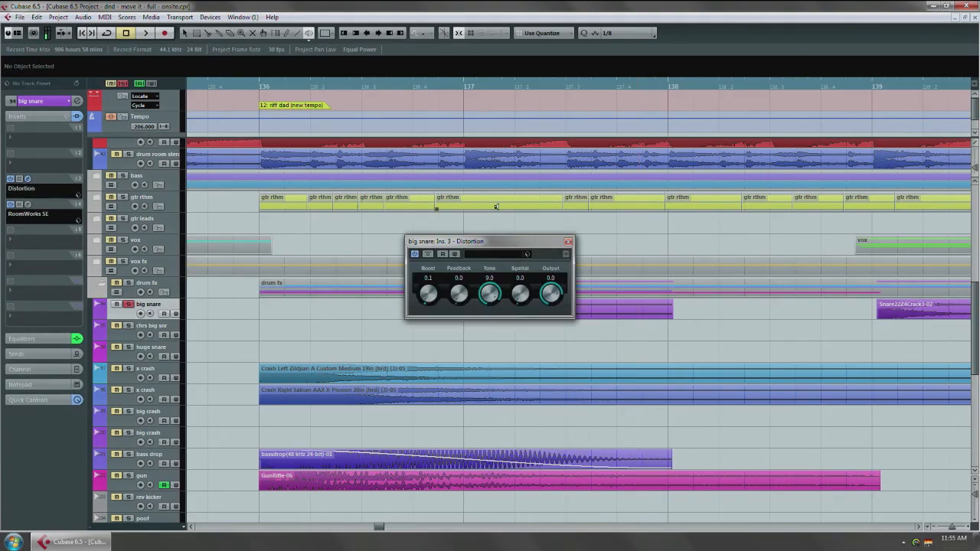
left_click_drag(496, 207, 404, 221)
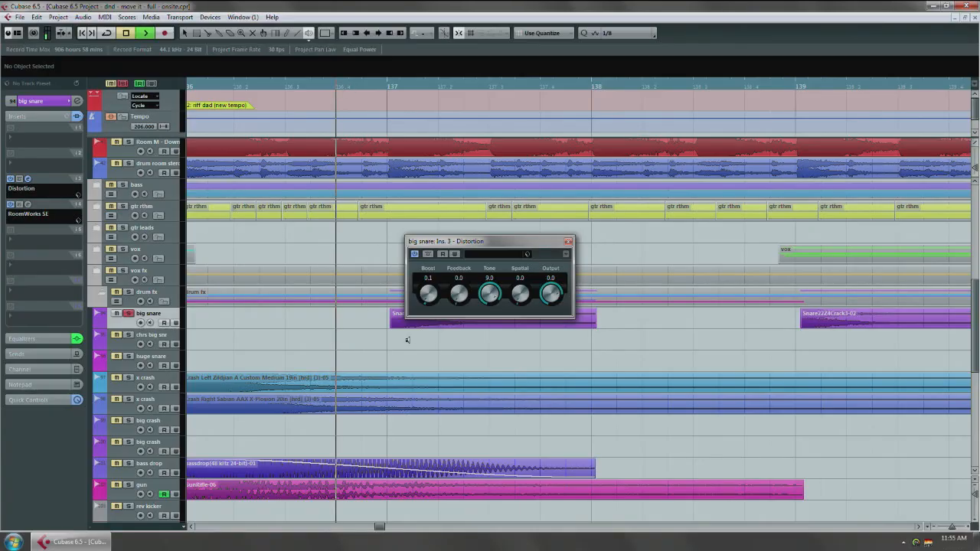
key("space")
left_click(414, 254)
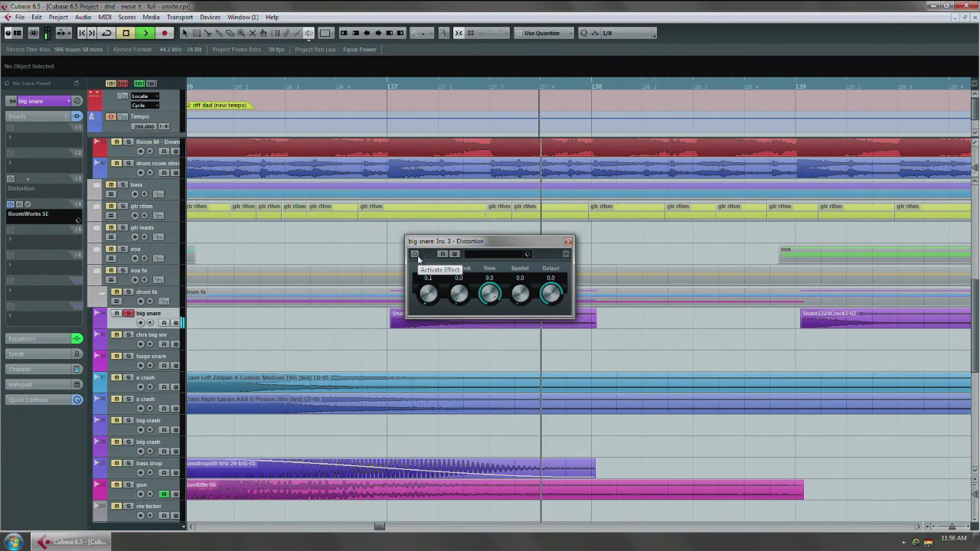
key("space")
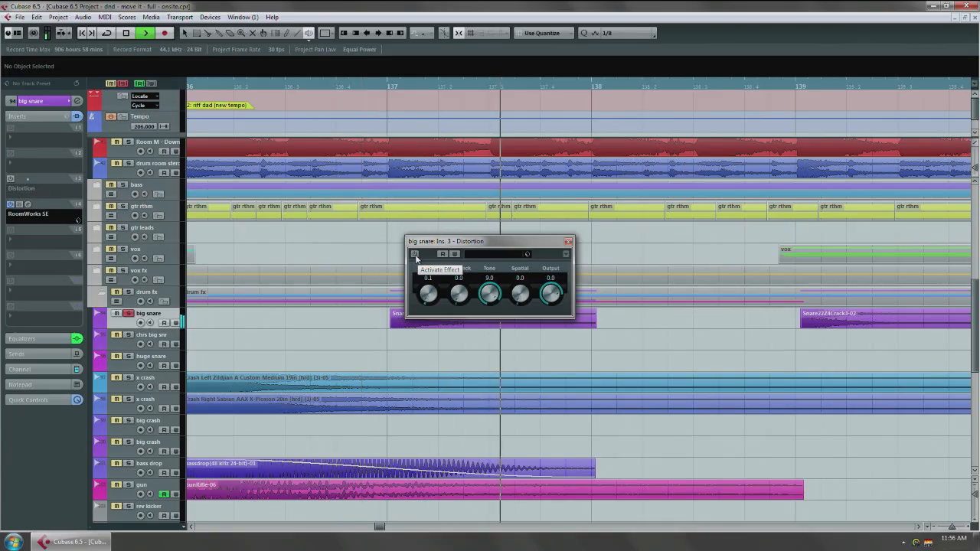
key("space")
left_click(414, 254)
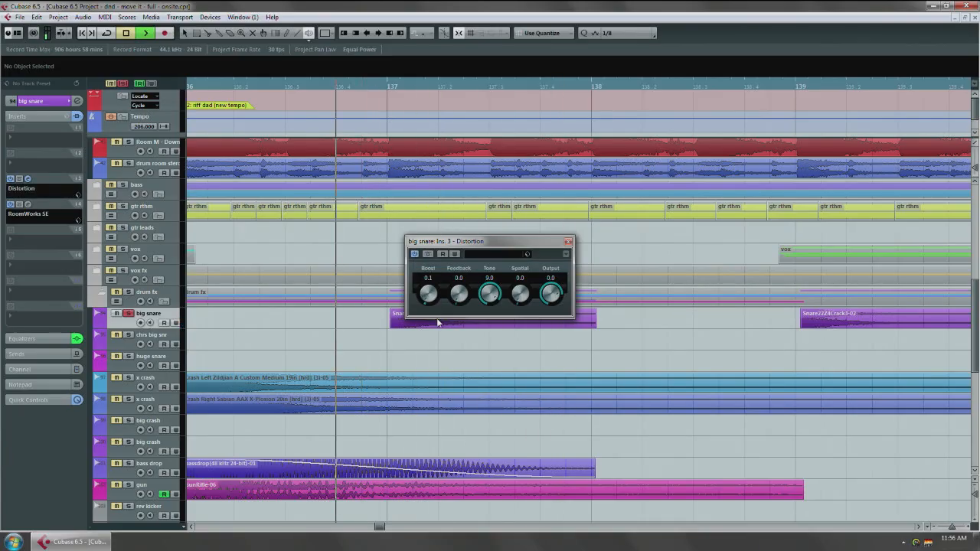
key("space")
Check the big snare's channel equalizer, and compare the hit with the RoomWorks SE reverb bypassed and active
left_click(77, 103)
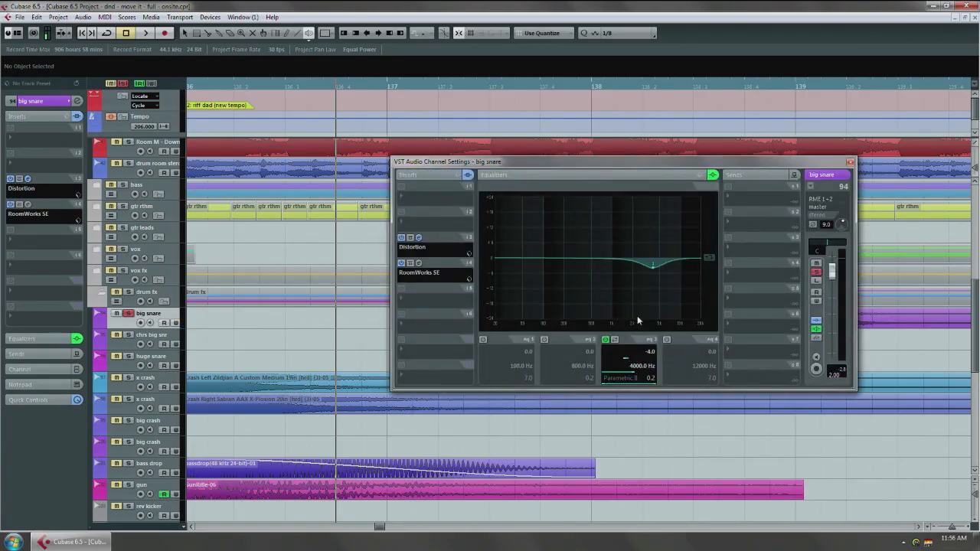
left_click(850, 164)
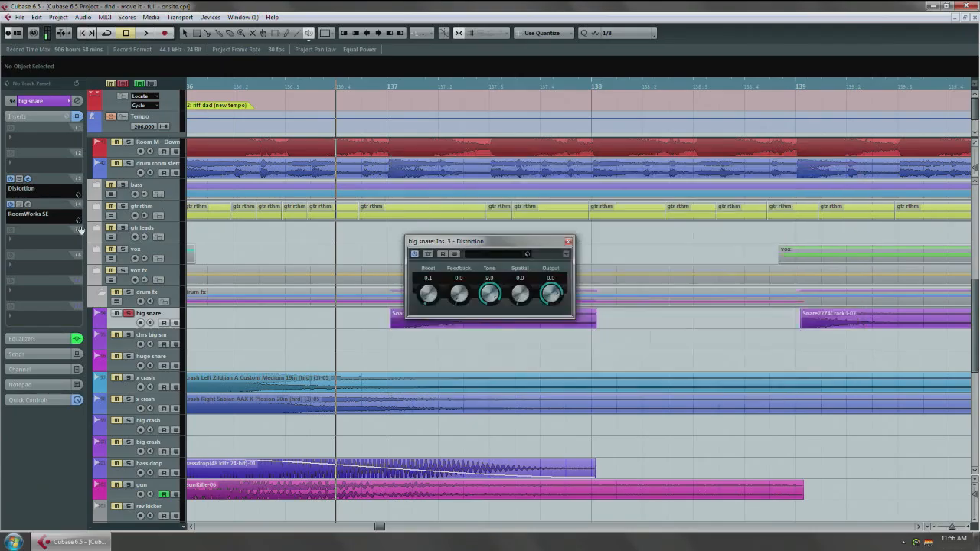
left_click(29, 205)
left_click_drag(506, 247, 748, 283)
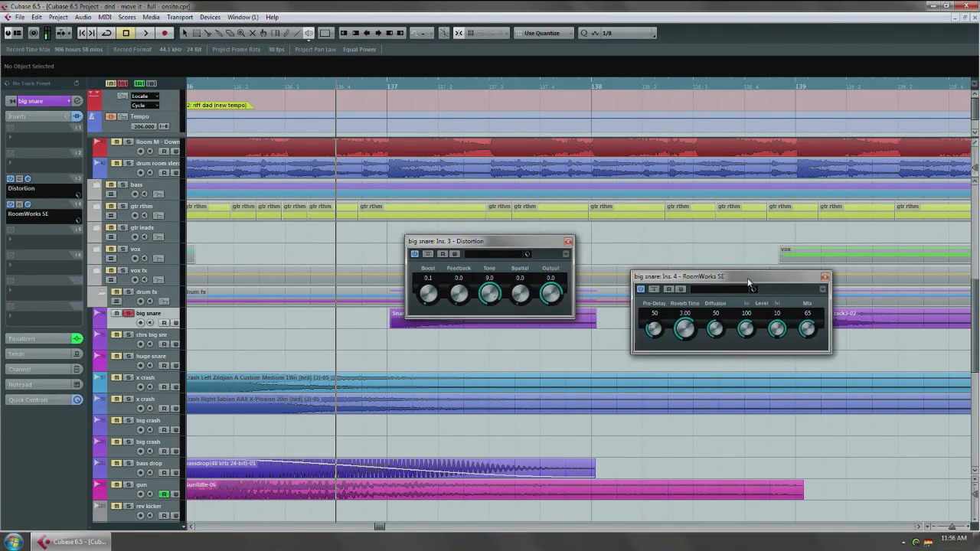
left_click_drag(518, 345, 430, 377)
key("space")
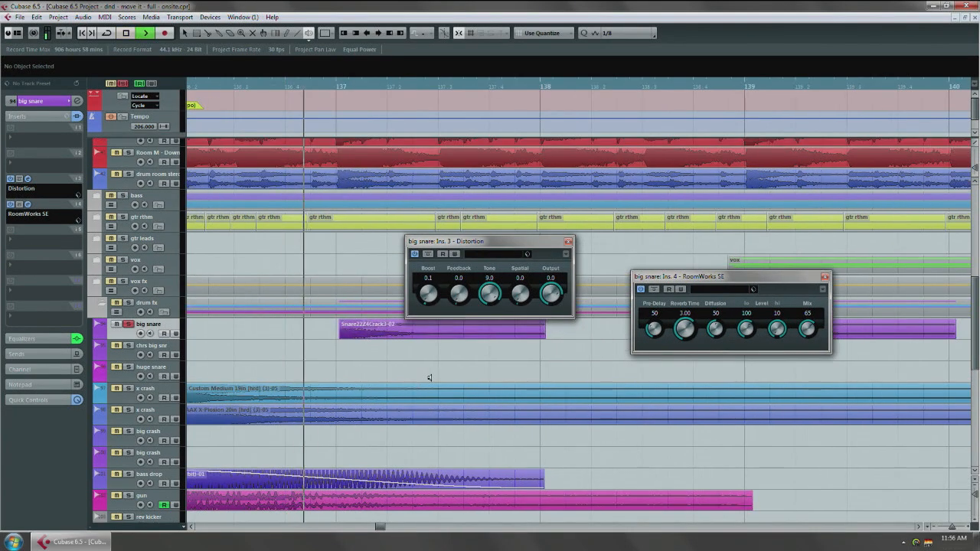
left_click(655, 288)
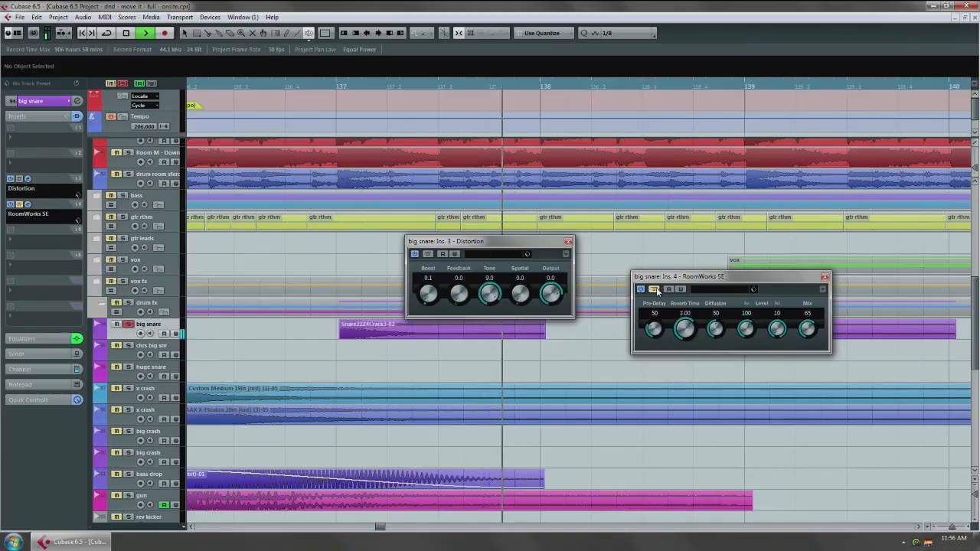
key("space")
left_click(655, 290)
key("space")
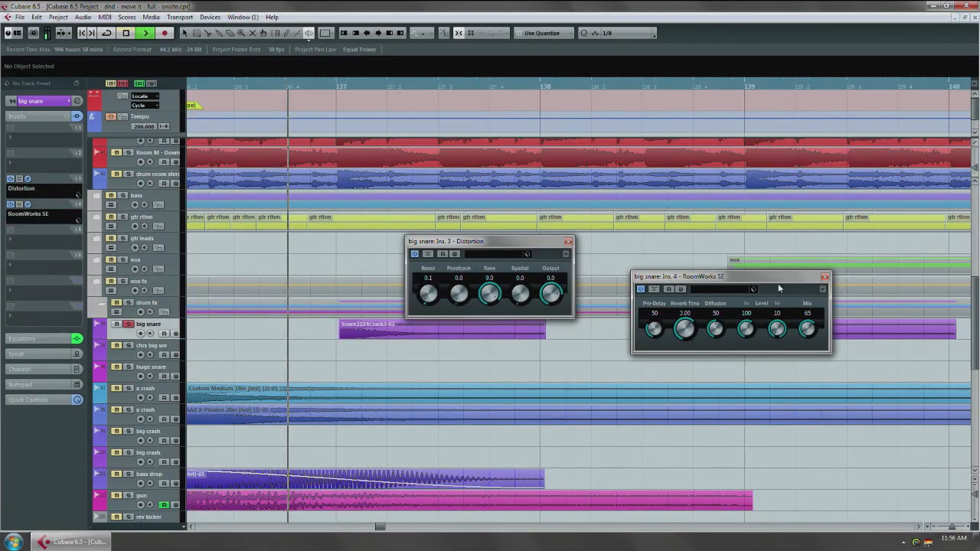
Close the RoomWorks SE and Distortion windows and stop playback, returning to the area around bar 137
left_click(825, 277)
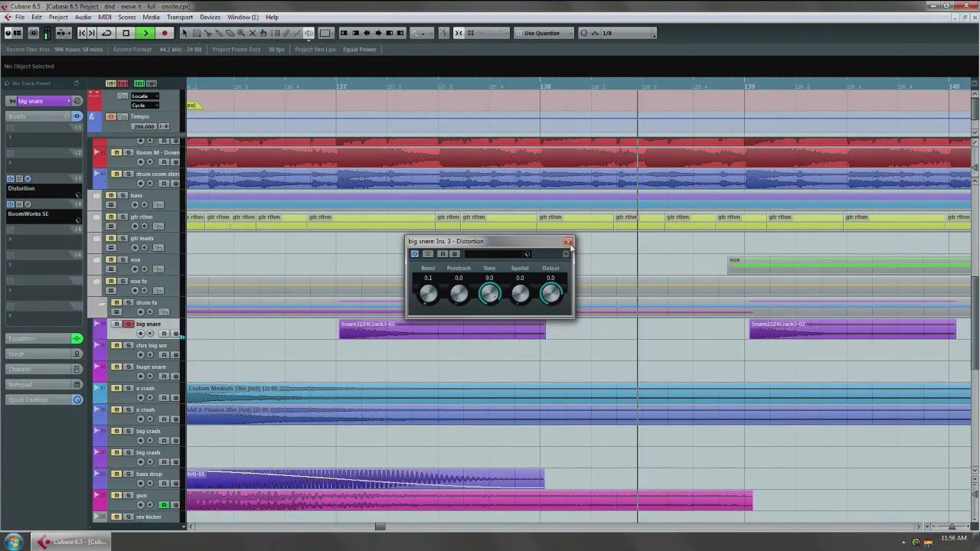
left_click(568, 241)
key("space")
left_click_drag(480, 363, 637, 361)
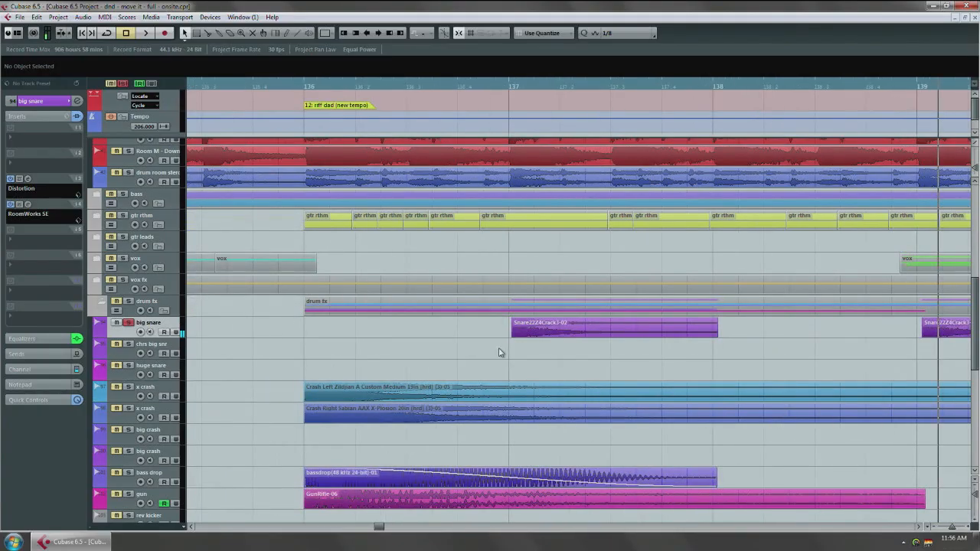
Duplicate the big snare track and delete all events from the copy
right_click(160, 324)
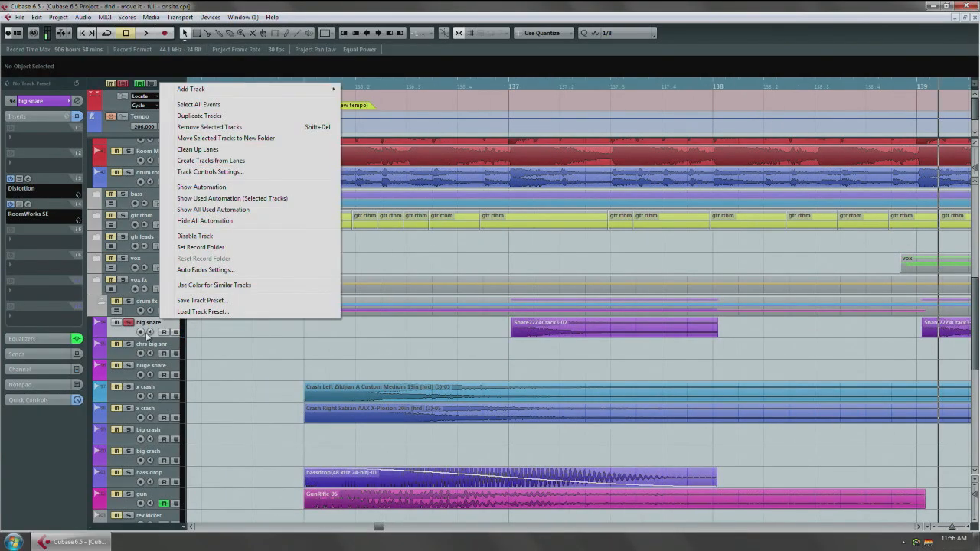
left_click(199, 115)
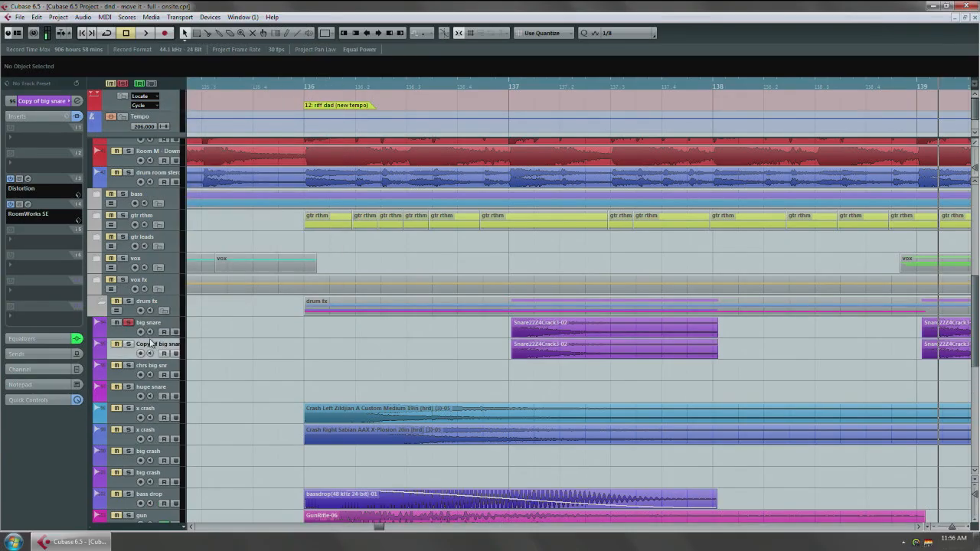
right_click(165, 346)
left_click(212, 133)
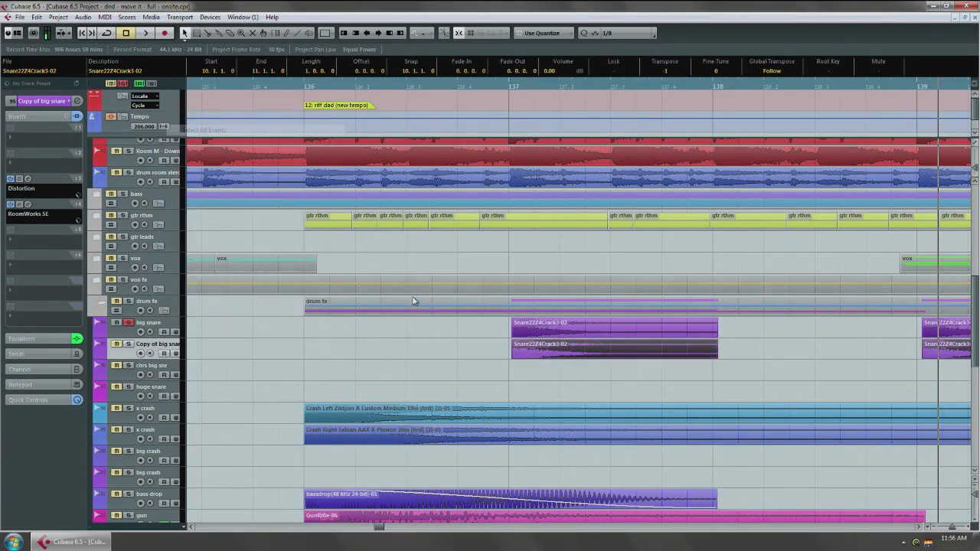
key("Delete")
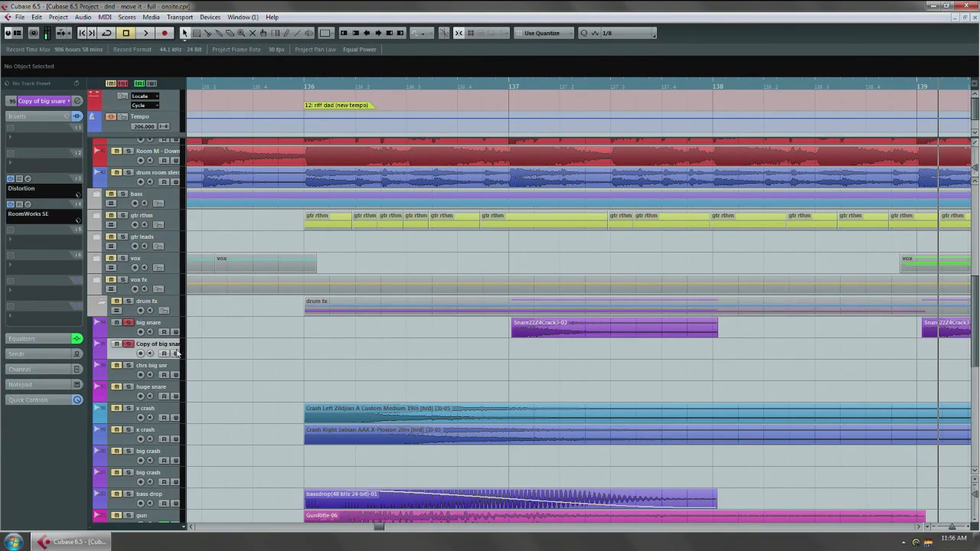
Set the snap type to Events for placing a copy of the bar 137 snare hit
mouse_move(534, 335)
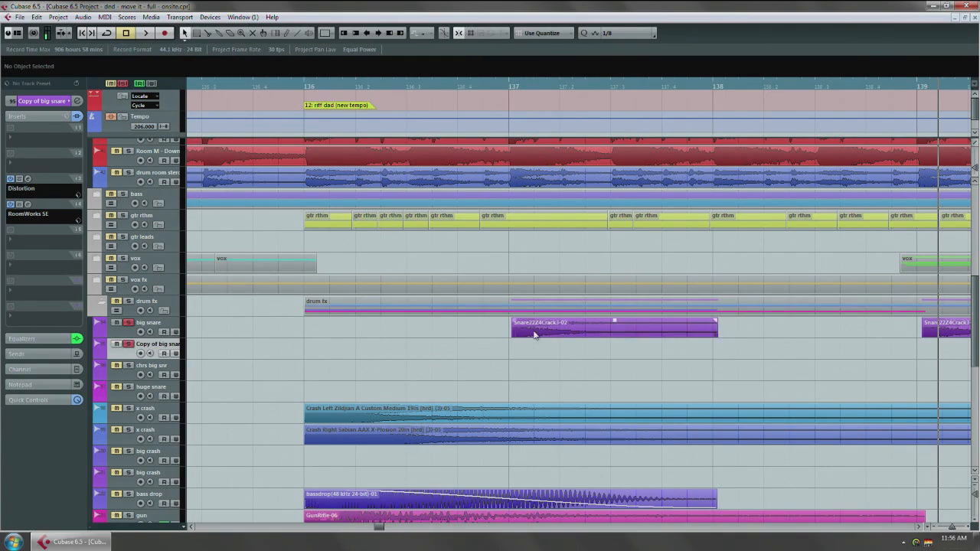
left_click_drag(698, 346, 697, 347)
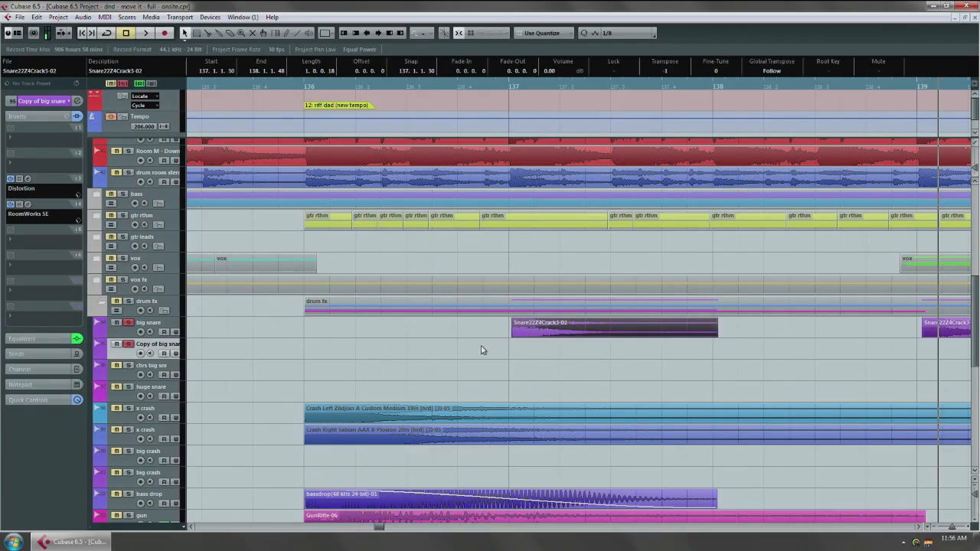
left_click_drag(452, 346, 655, 360)
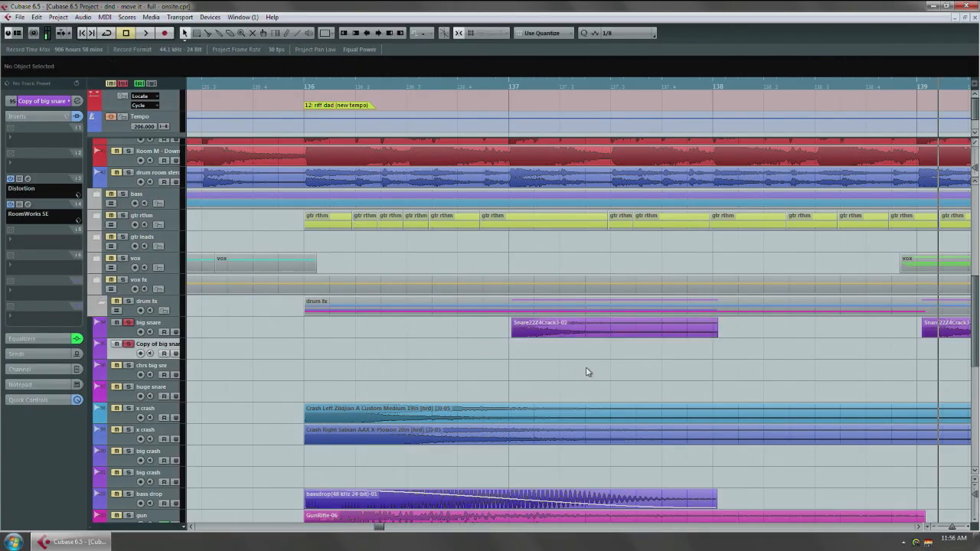
left_click(484, 34)
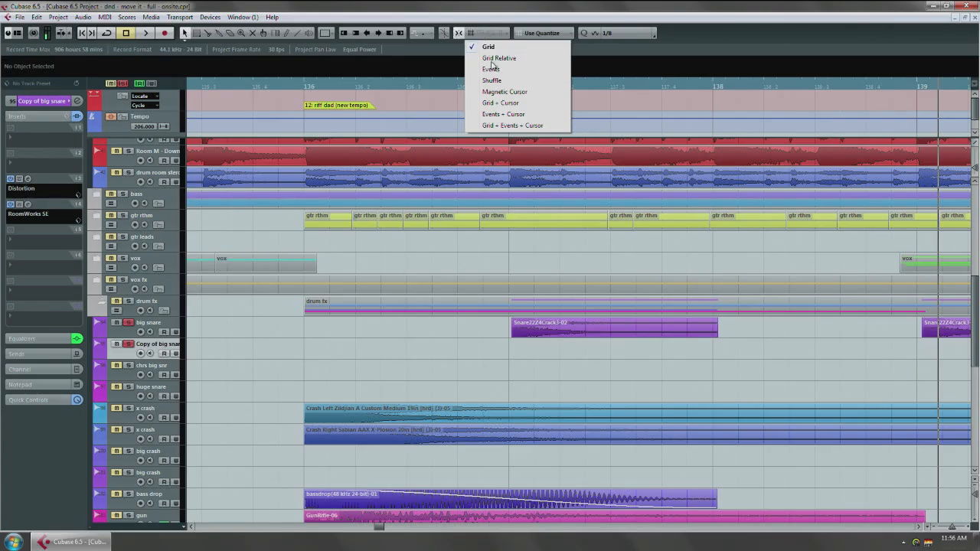
left_click(495, 70)
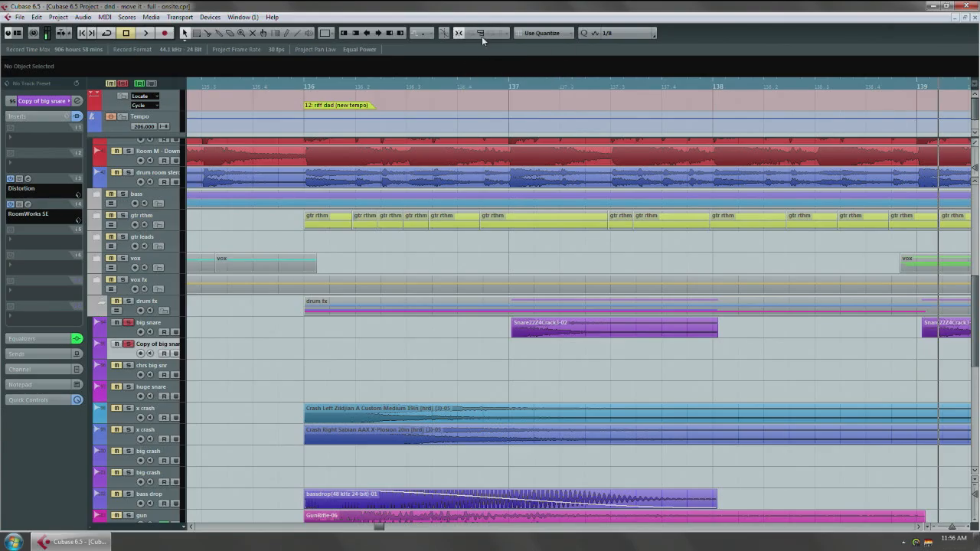
left_click(485, 35)
Try to copy the bar 137 snare event onto the duplicate track just after bar 138
left_click(533, 334)
left_click_drag(535, 330, 755, 353)
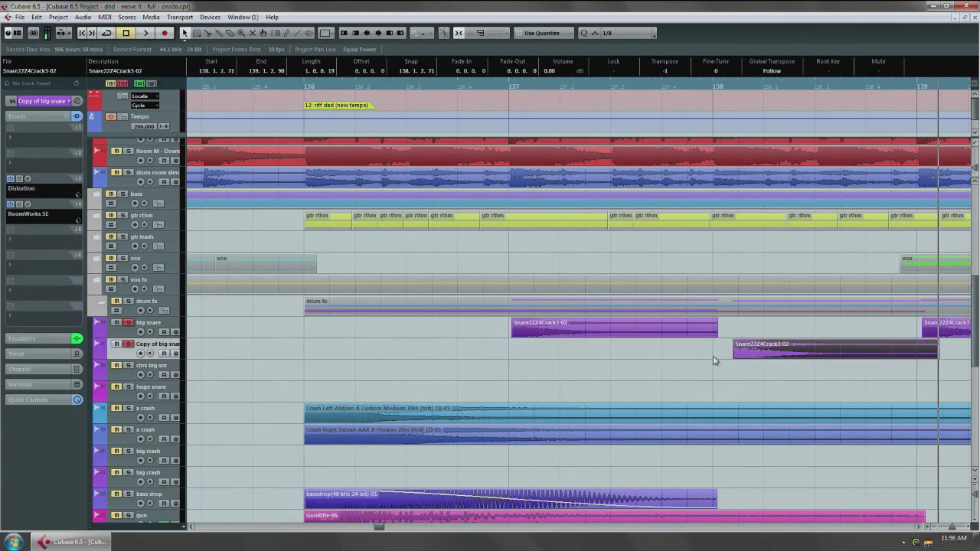
key("ctrl+z")
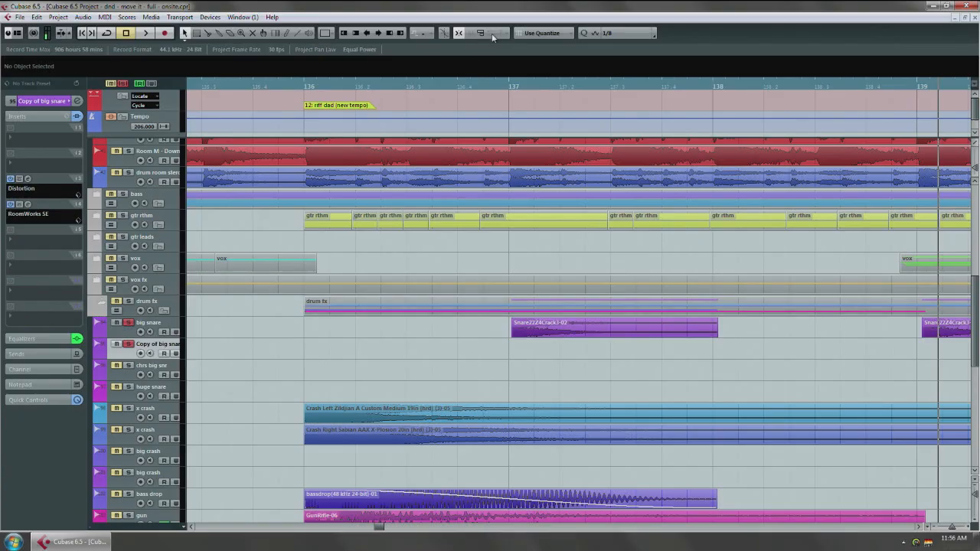
Copy the bar 137 snare event onto the duplicate track so that its end meets the original event's start
scroll(516, 369, "up", 5)
left_click_drag(519, 369, 657, 373)
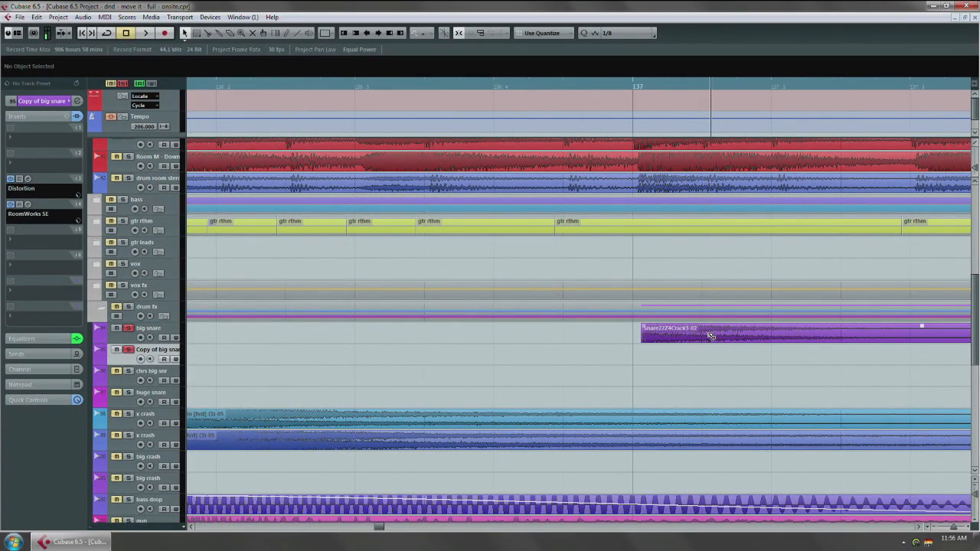
left_click_drag(692, 341, 215, 354)
key("h")
key("h")
key("h")
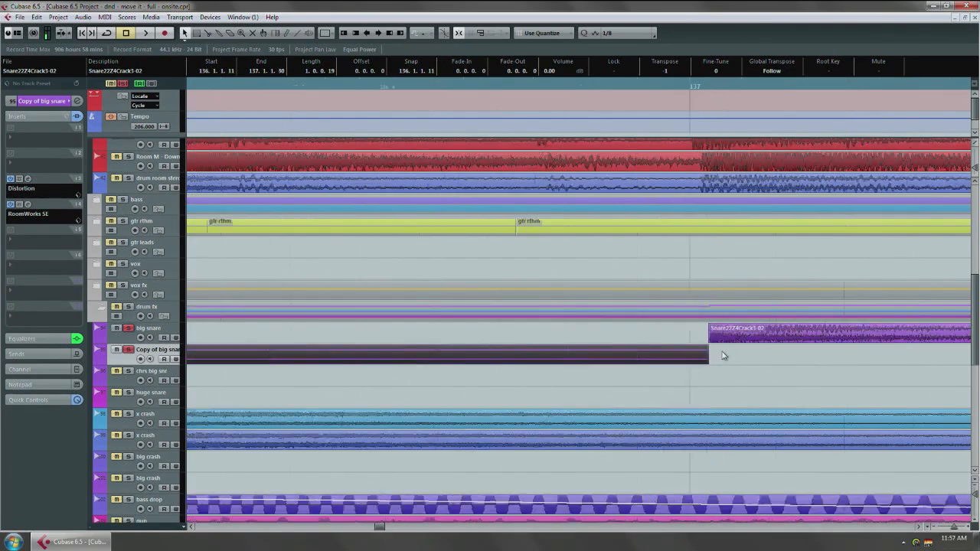
left_click(684, 353)
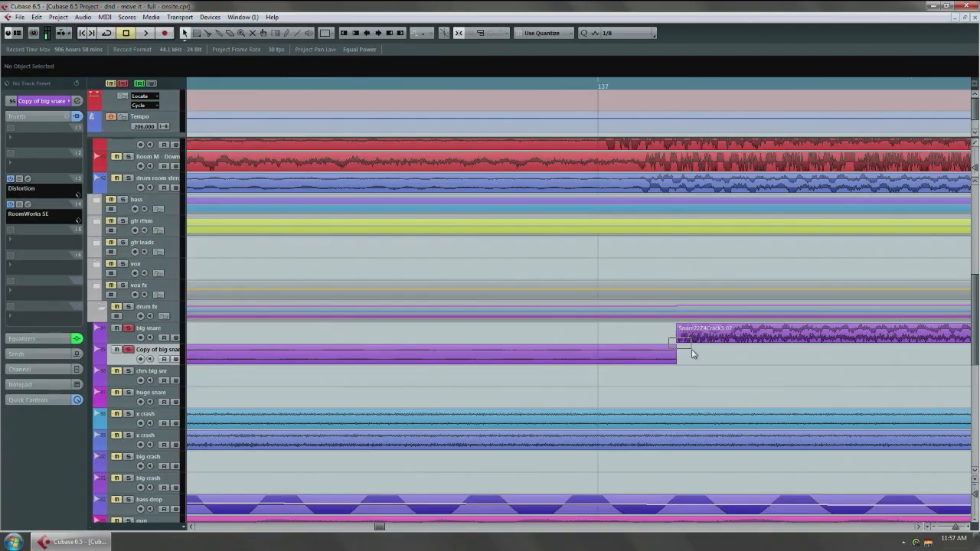
key("g")
key("g")
key("g")
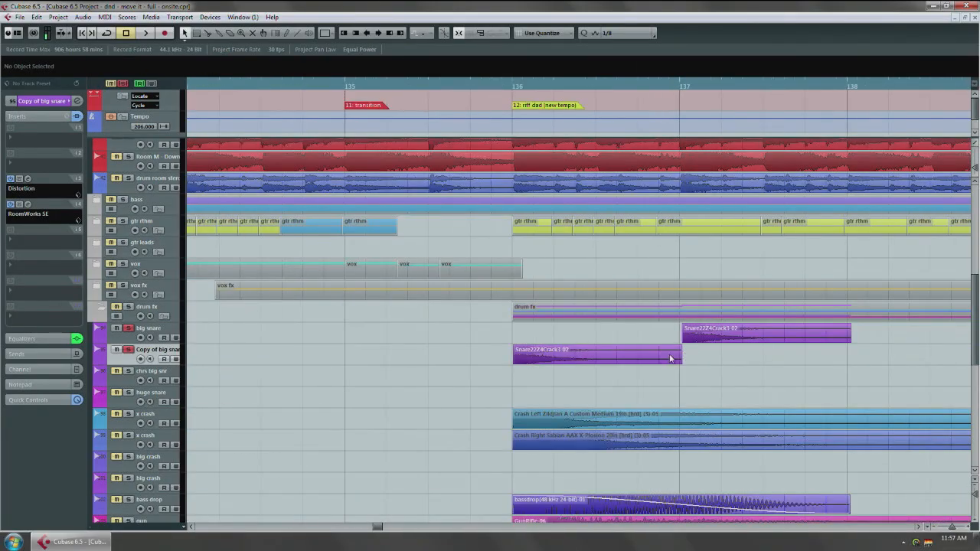
Reverse the copied snare event on the duplicate track as a new clip version
right_click(655, 357)
mouse_move(697, 273)
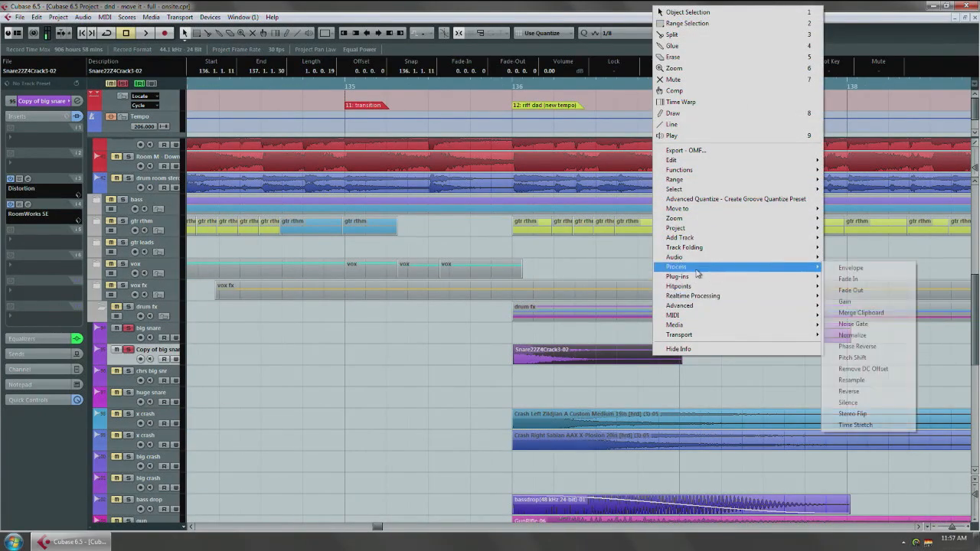
left_click(848, 392)
left_click(503, 306)
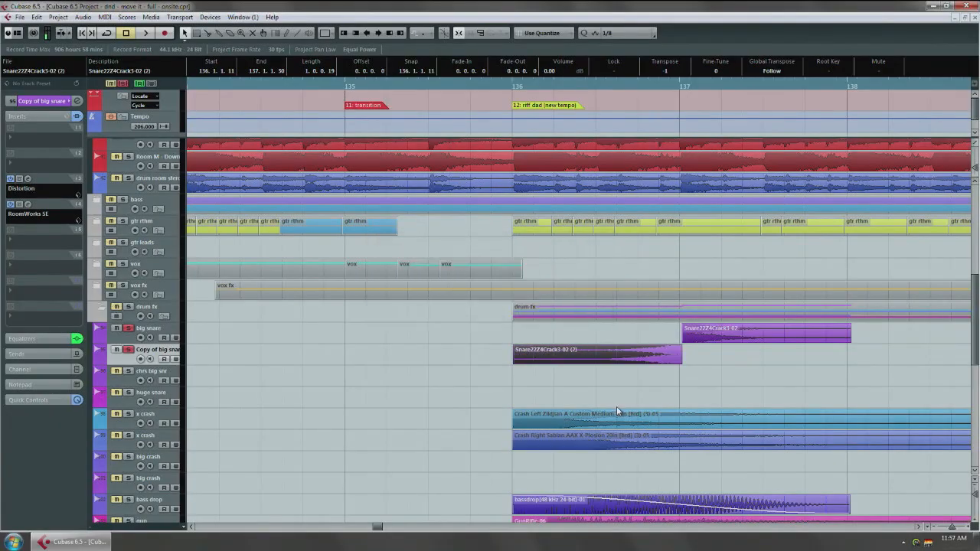
Audition the reversed snare event on the duplicate track with the Play tool
right_click(549, 360)
left_click(681, 367)
left_click(513, 351)
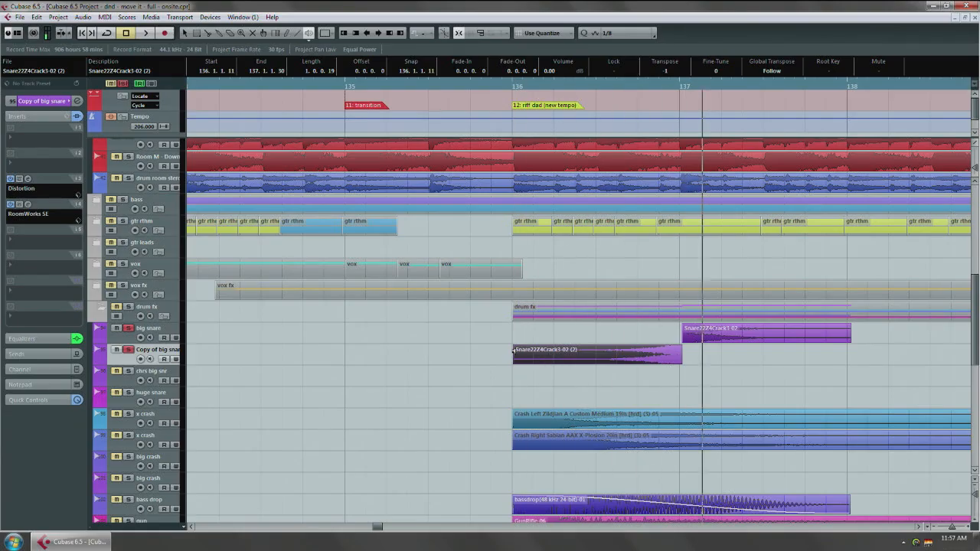
key("space")
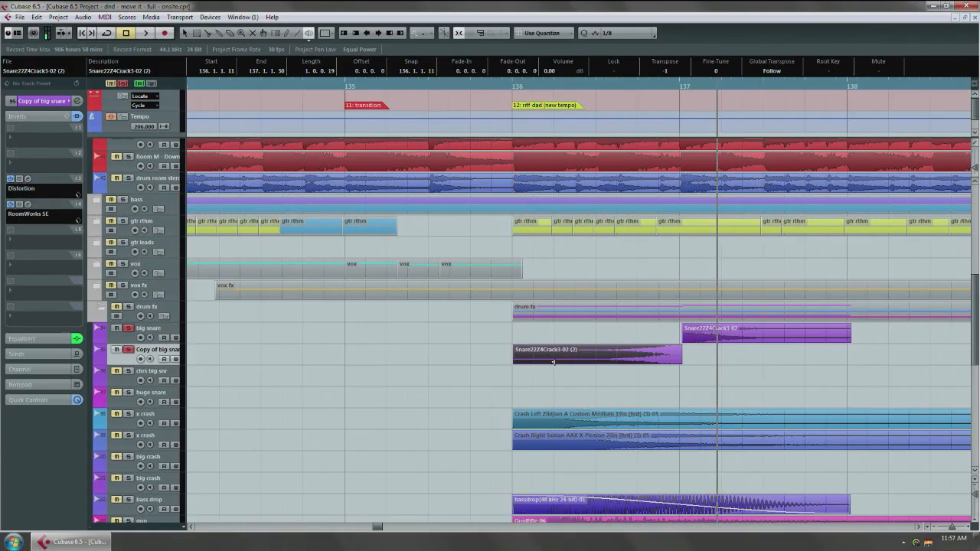
Play the join between the reversed snare and the bar 137 hit, and return to the Object Selection tool
scroll(828, 365, "up", 10)
scroll(610, 355, "up", 4)
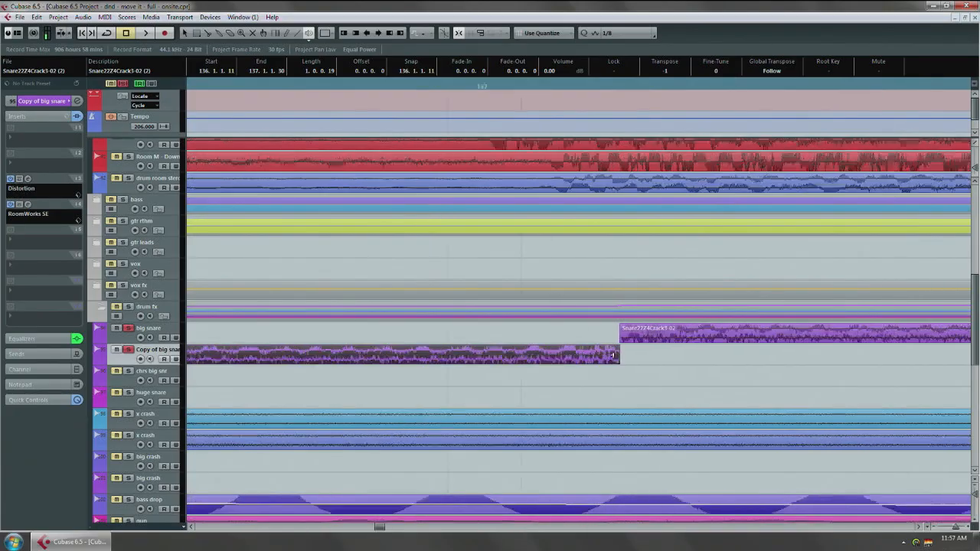
scroll(614, 360, "down", 4)
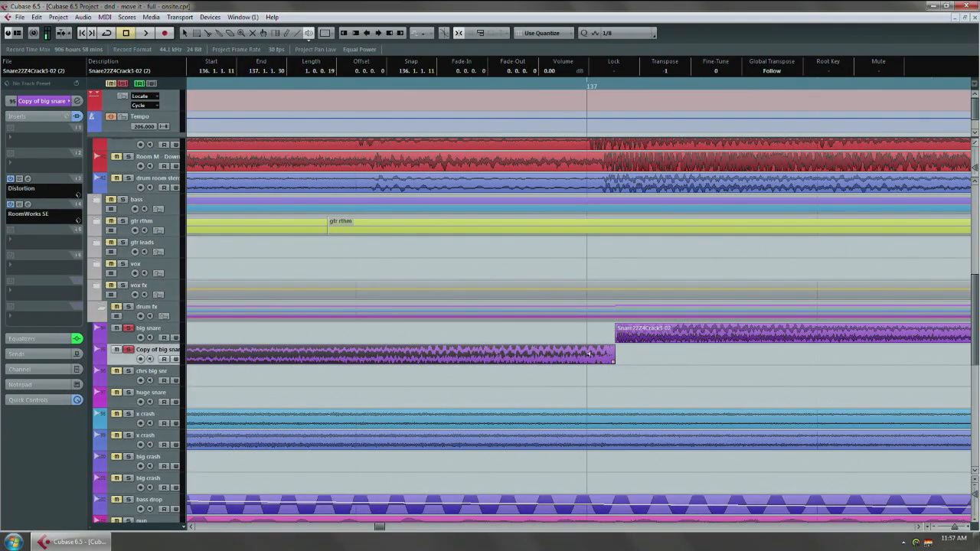
key("space")
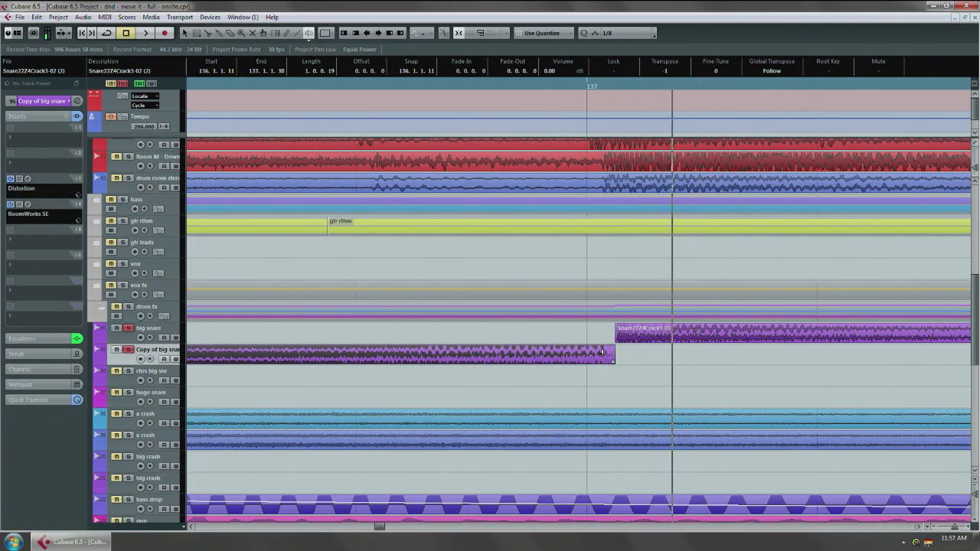
key("1")
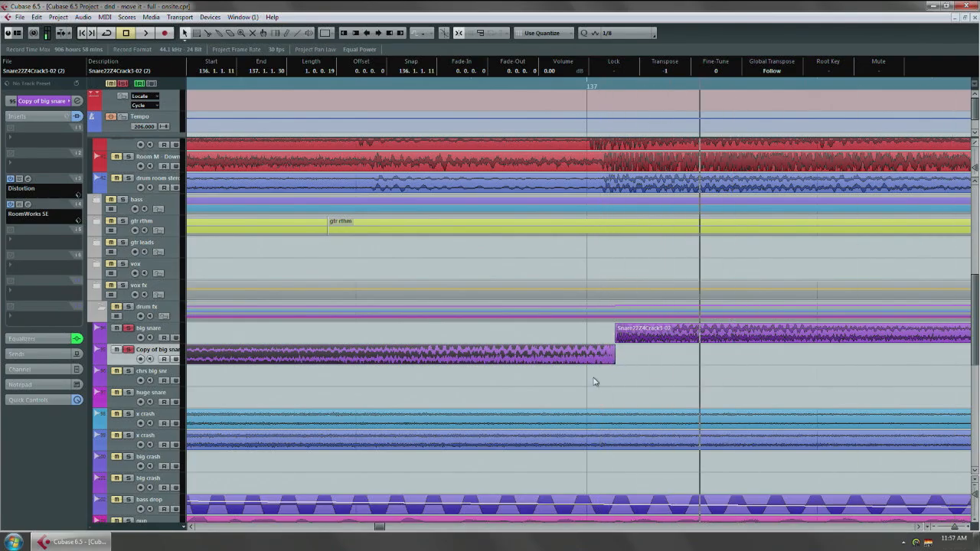
Examine how the reversed snare's end lines up with the start of the bar 137 snare hit and the drum tracks
scroll(392, 251, "down", 3)
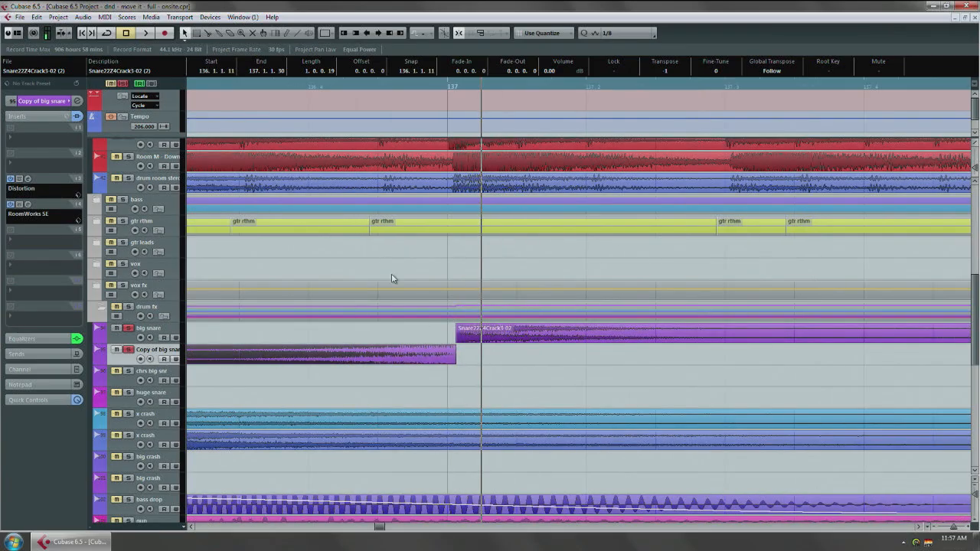
scroll(471, 177, "left", 3)
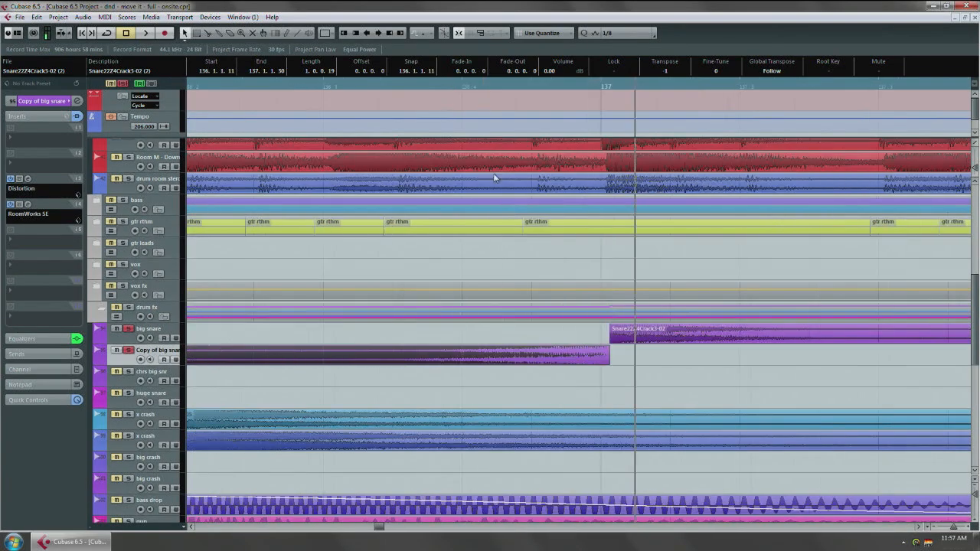
left_click(351, 87)
key("g")
scroll(551, 306, "left", 3)
left_click(609, 388)
left_click(648, 380)
left_click(659, 376)
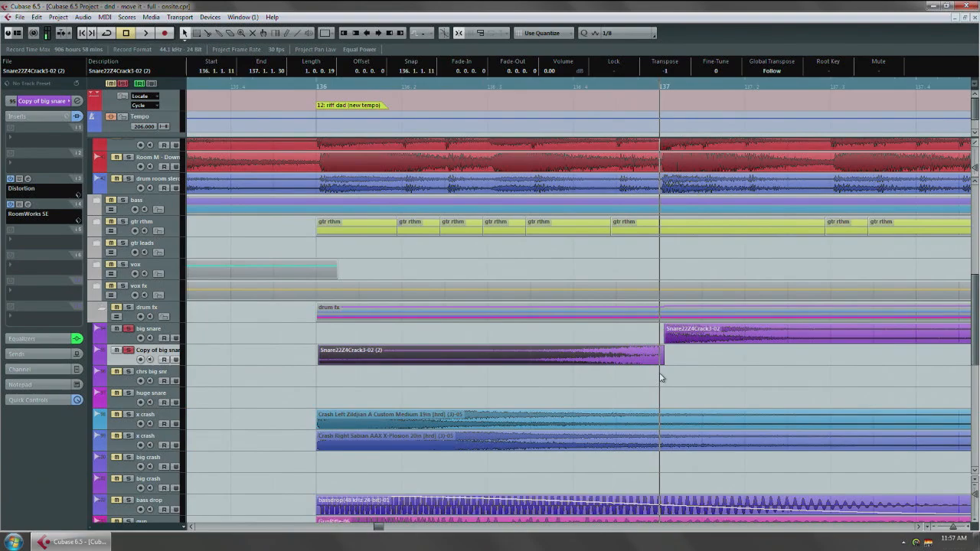
key("h")
key("h")
key("h")
scroll(670, 375, "up", 4)
right_click(671, 369)
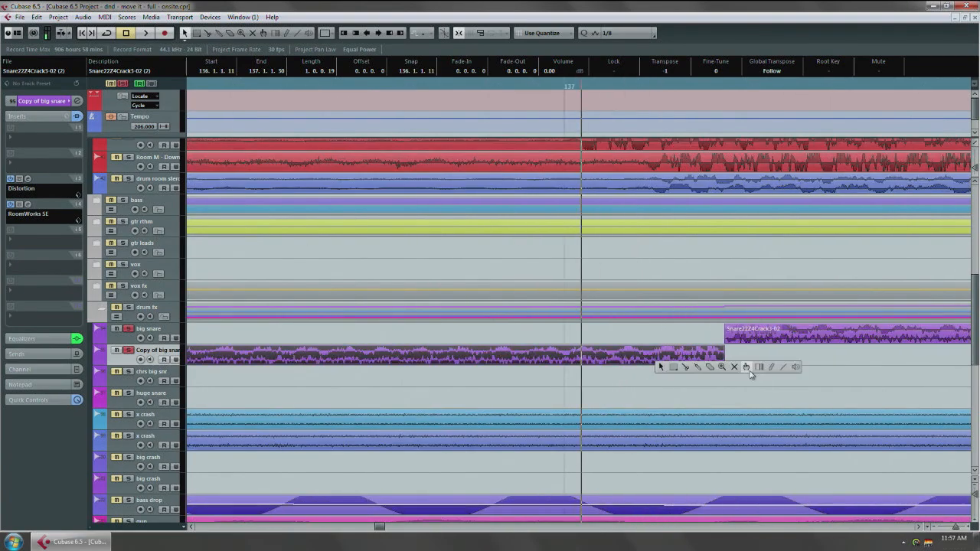
left_click(803, 373)
scroll(728, 368, "up", 3)
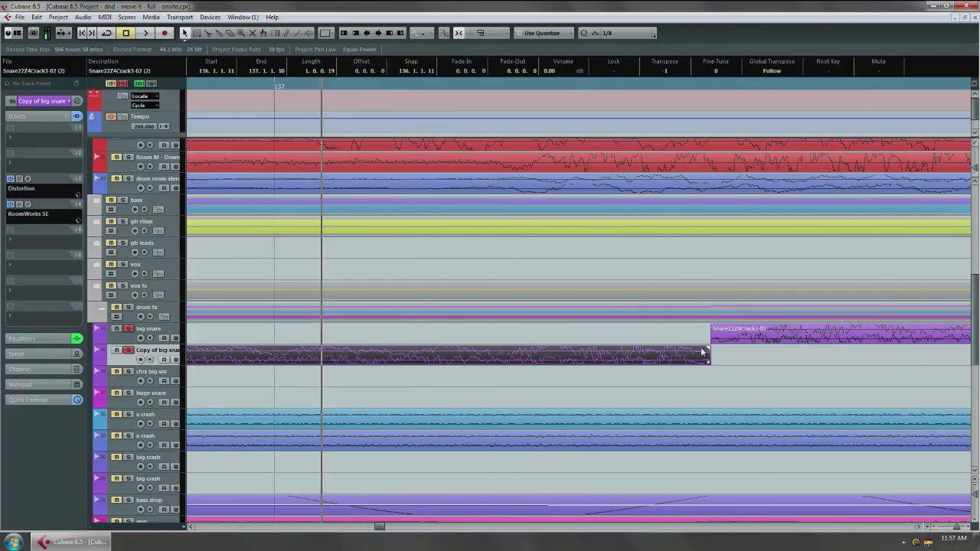
left_click(726, 337)
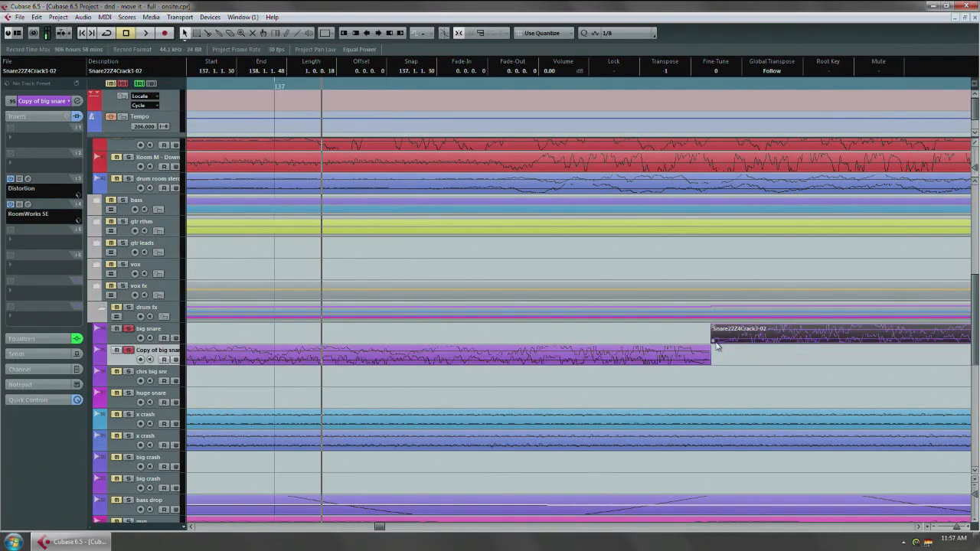
scroll(749, 342, "up", 4)
scroll(748, 343, "down", 5)
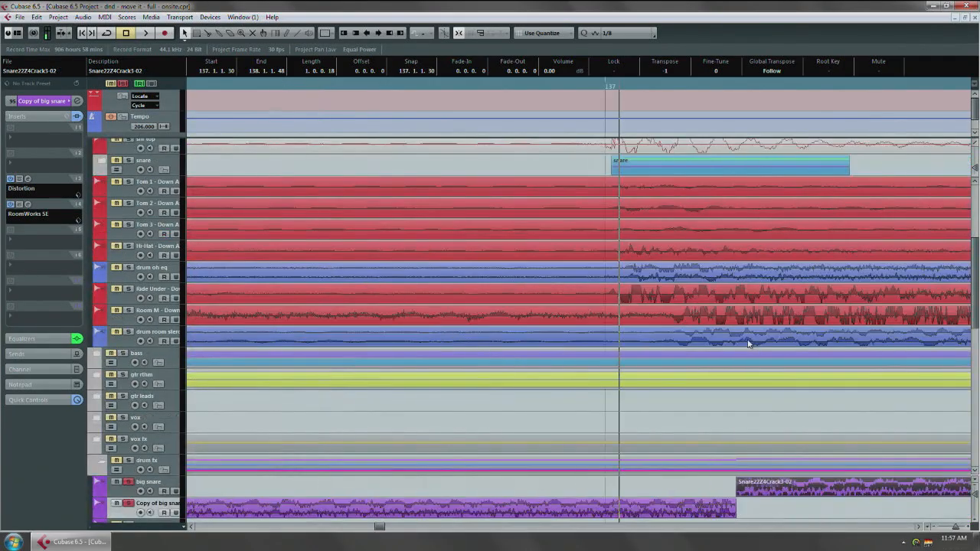
Play the reversed snare into the original snare hit from a little before bar 137
left_click(363, 83)
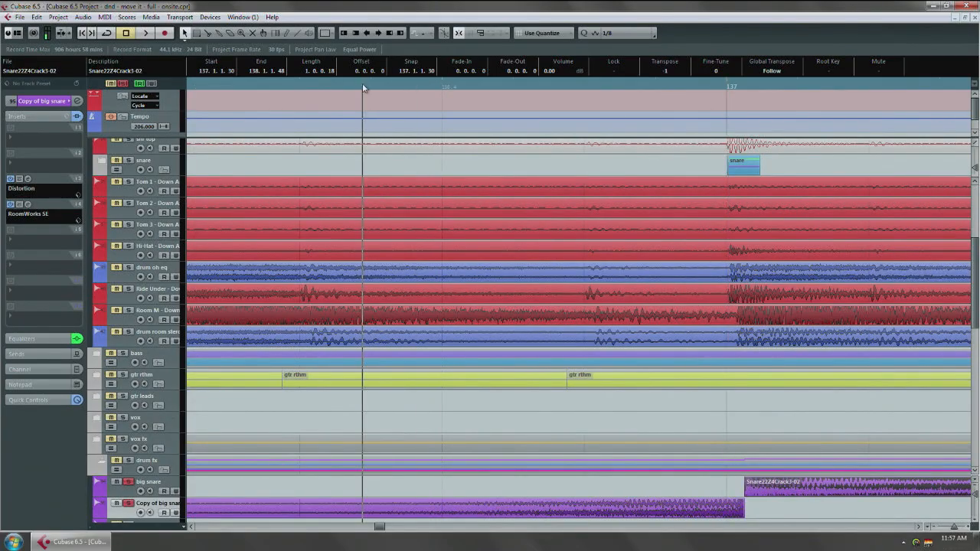
scroll(368, 294, "down", 6)
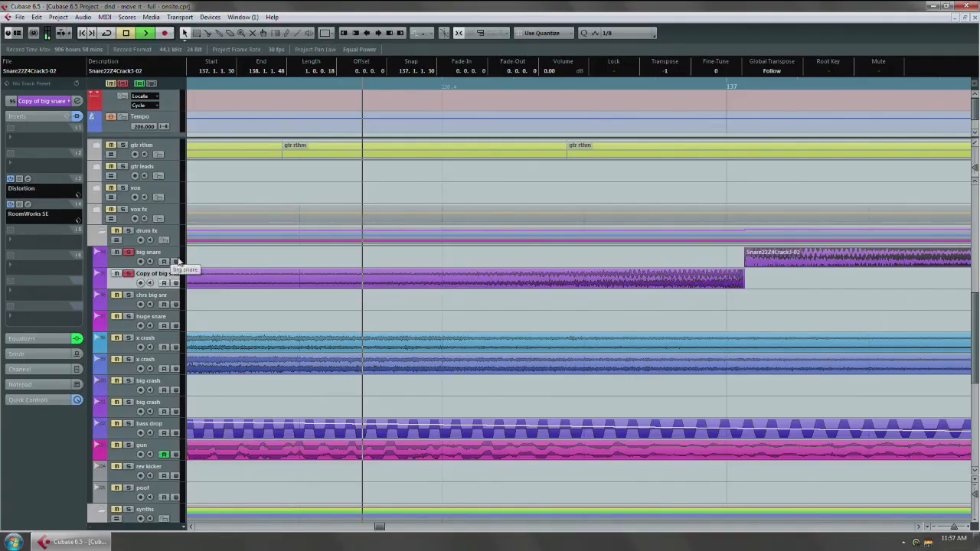
key("space")
key("space")
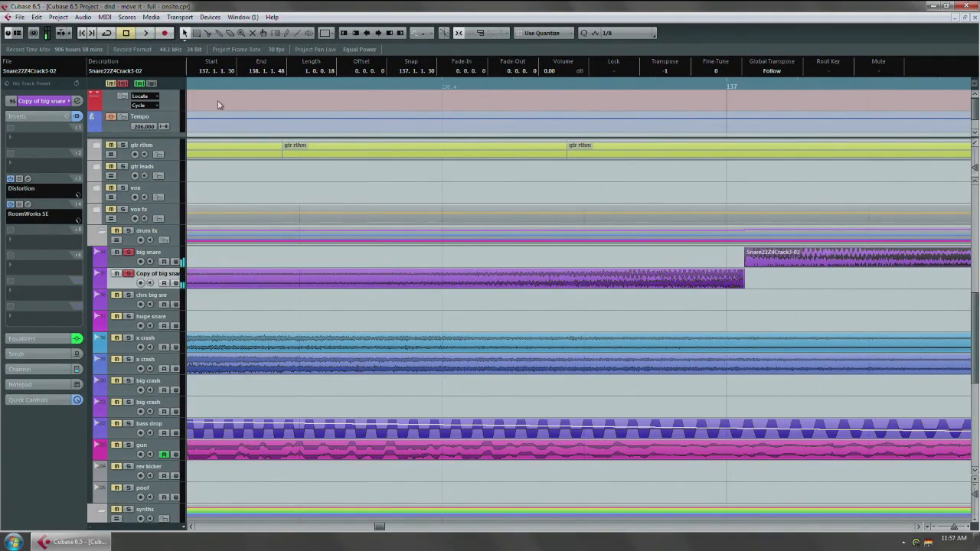
Turn off the Distortion and RoomWorks SE inserts on the big snare track and its duplicate, and play the dry transition
left_click(235, 89)
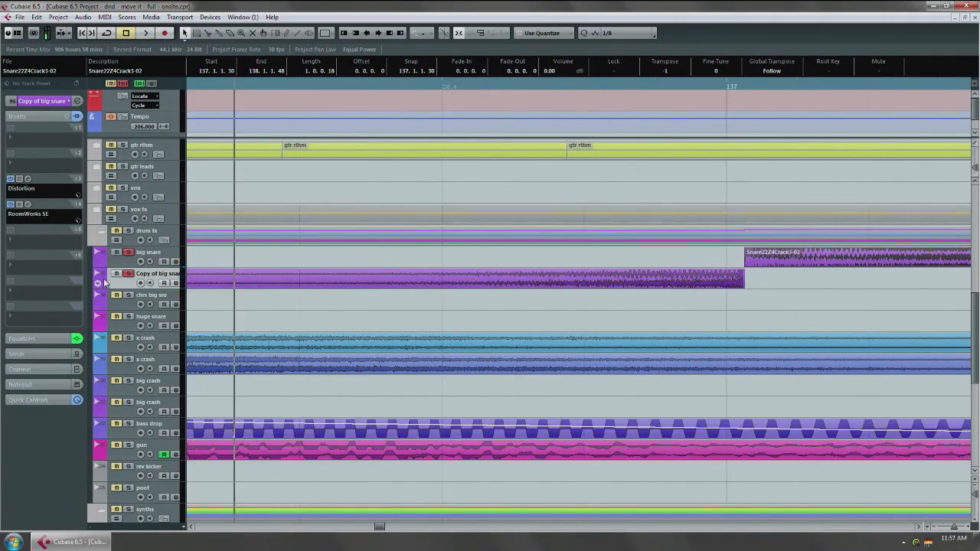
left_click(152, 259)
left_click(11, 180)
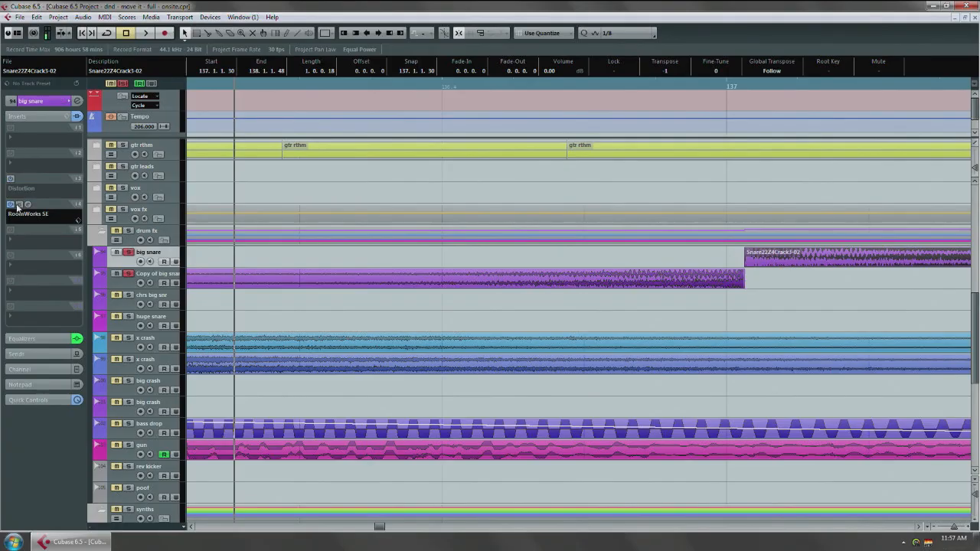
left_click(10, 205)
key("Down")
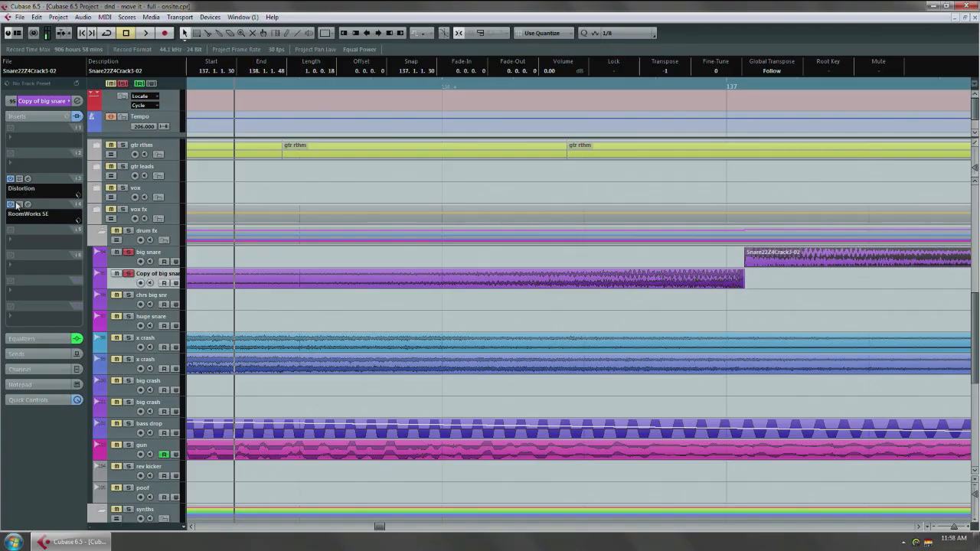
key("space")
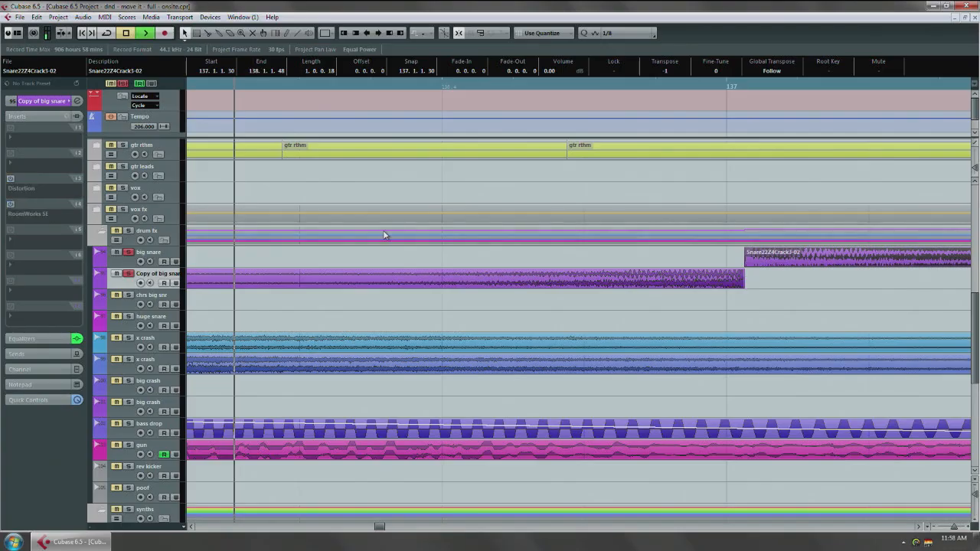
key("space")
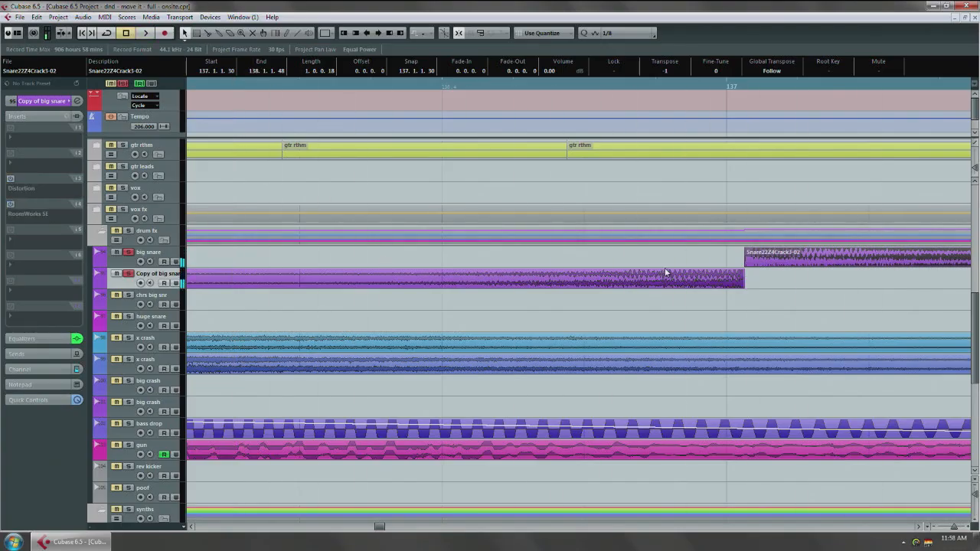
Clear the event selection and play the dry reversed snare into the bar 137 hit again
left_click_drag(767, 282, 670, 328)
left_click(707, 350)
key("space")
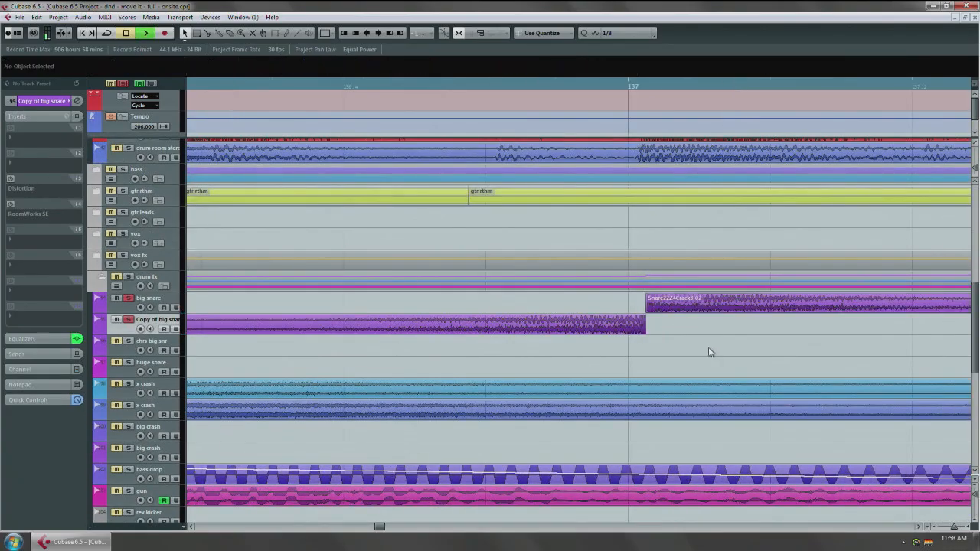
key("space")
Set the duplicate snare track's delay to 600 ms and play the transition
left_click(56, 104)
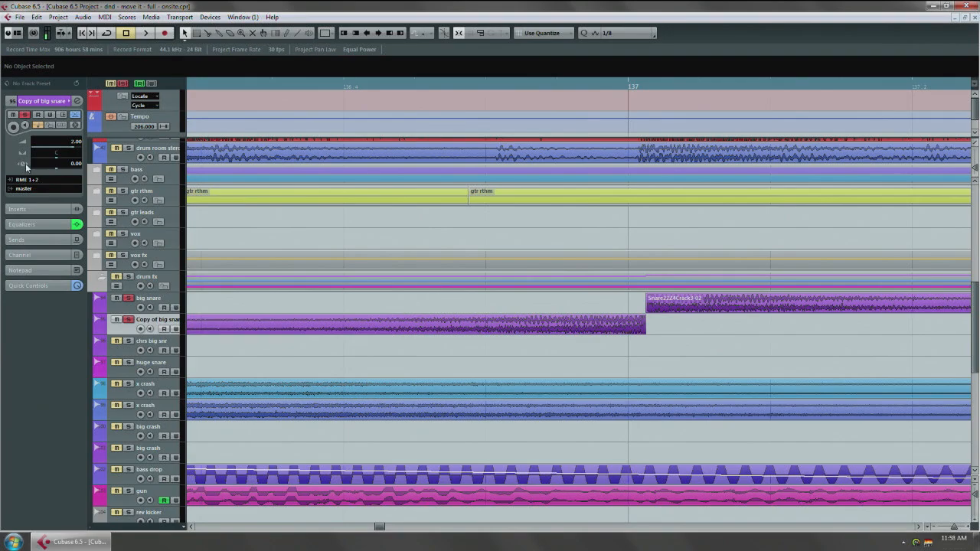
left_click_drag(28, 330, 741, 241)
type("6")
key("Return")
left_click(74, 163)
type("600")
key("Return")
key("space")
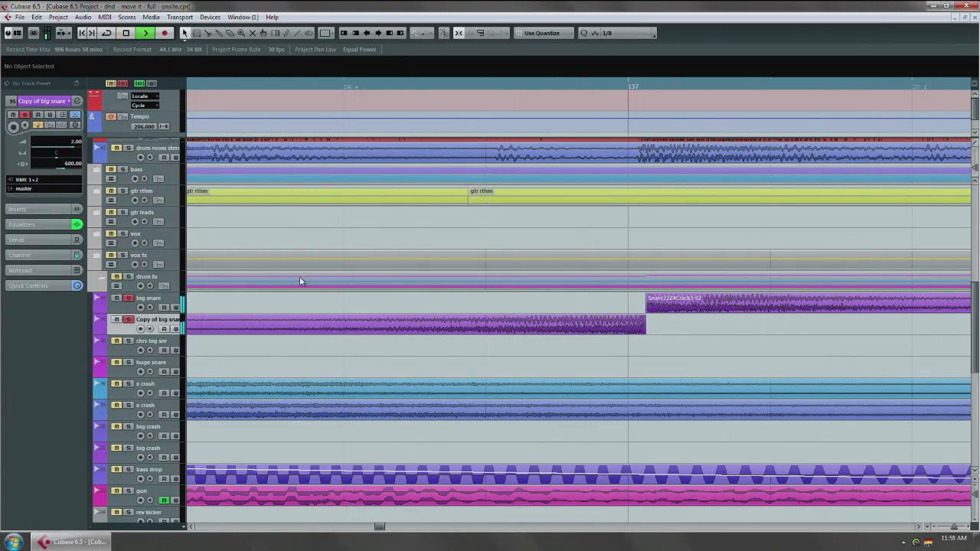
key("space")
Play the passage around bar 137 to compare the delayed reversed snare with the original hit
left_click_drag(685, 328, 470, 312)
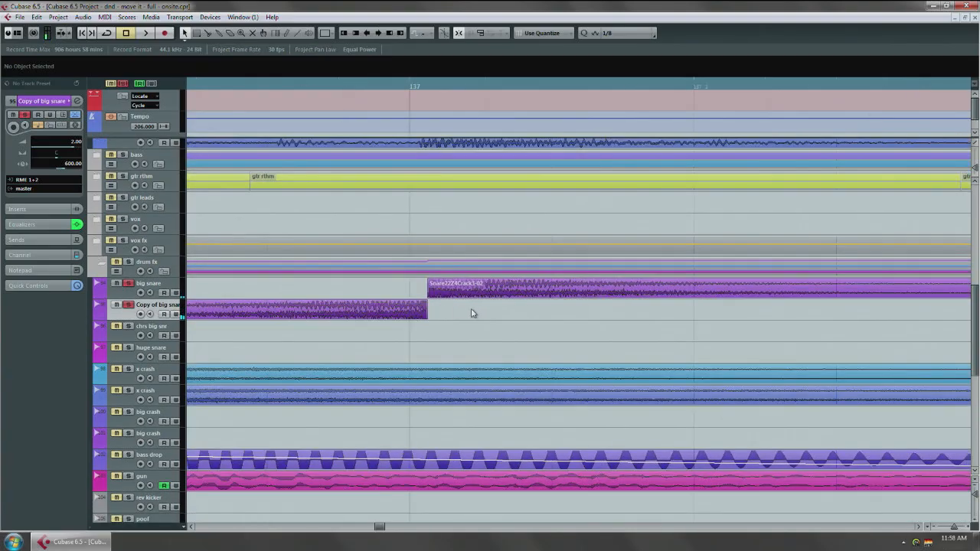
scroll(476, 315, "down", 3)
key("space")
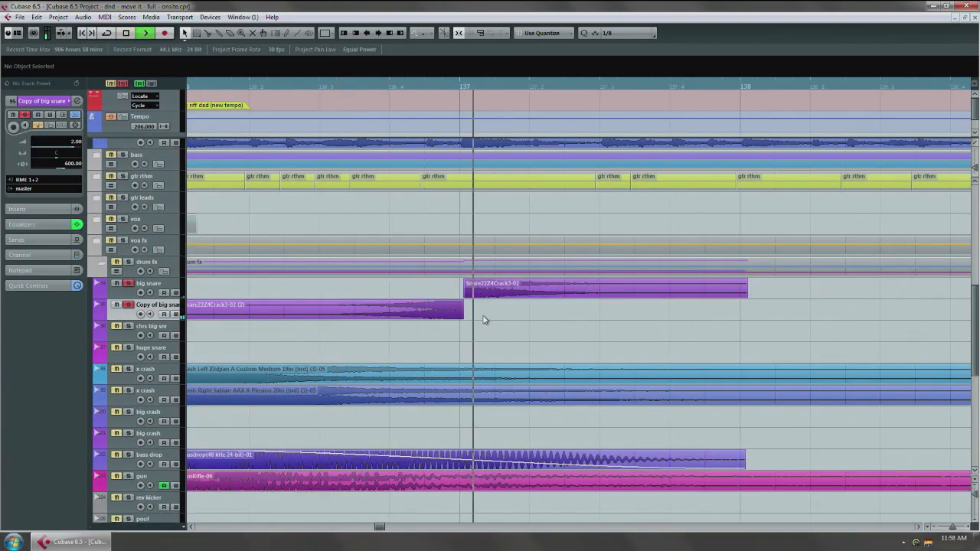
key("space")
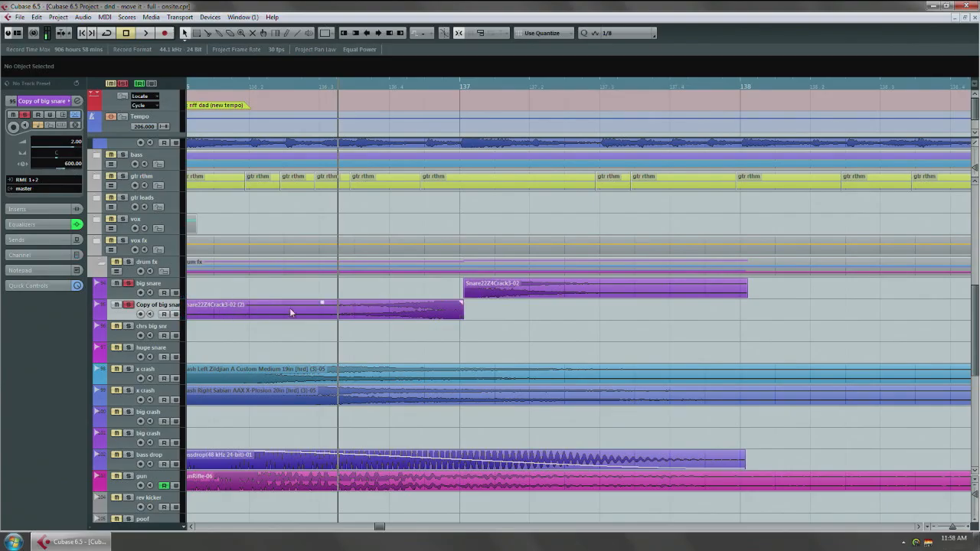
key("space")
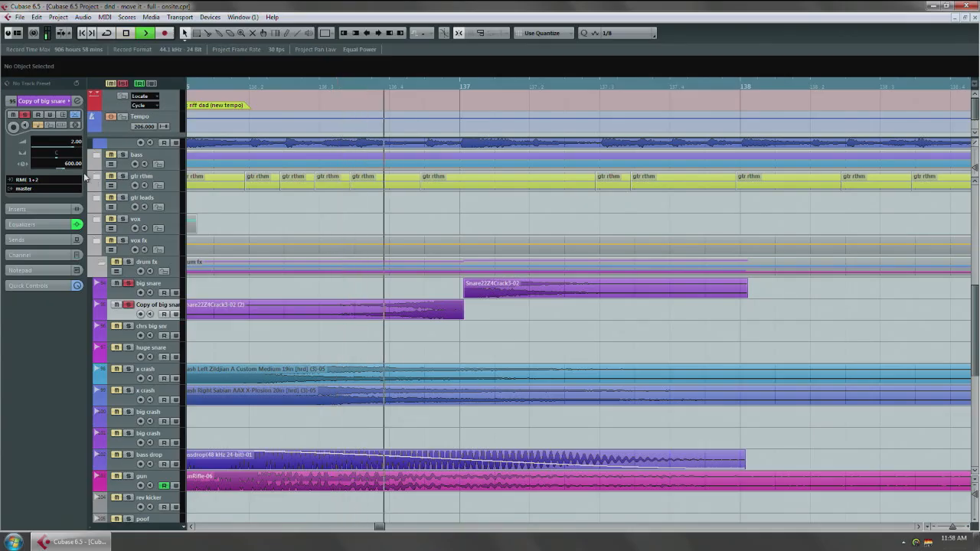
key("space")
Set the duplicate snare track's delay to 1 ms and play the transition
left_click(72, 163)
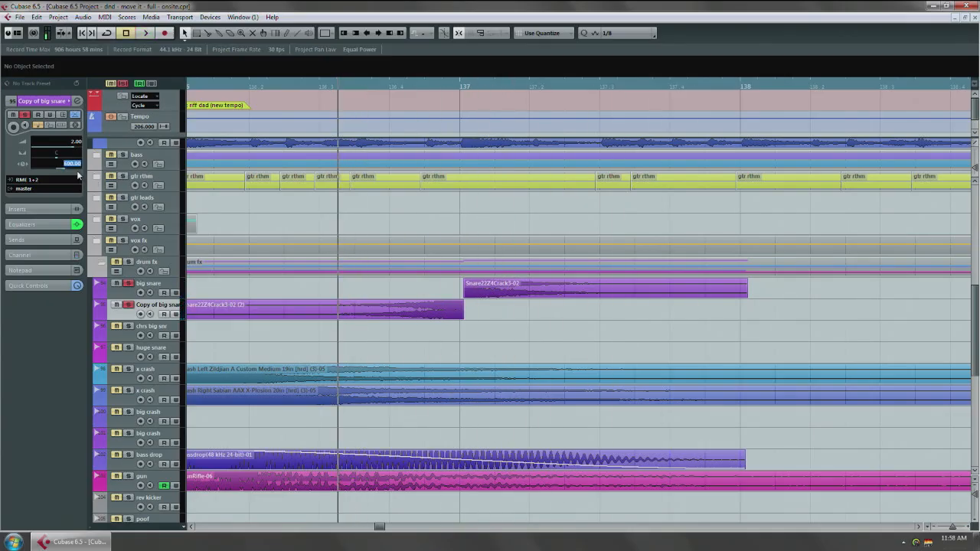
type("1")
key("Return")
key("space")
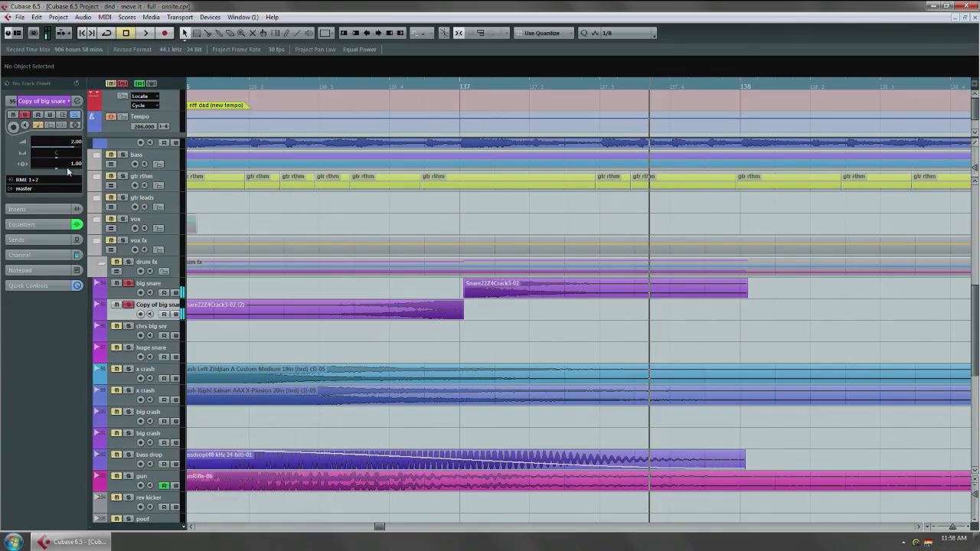
Set the duplicate snare track's delay to 10 ms and play the transition
key("space")
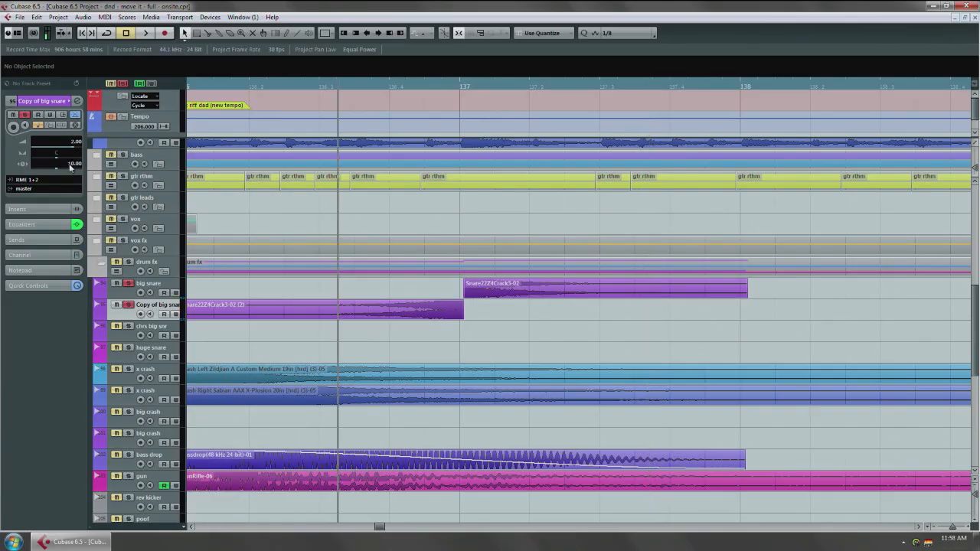
key("space")
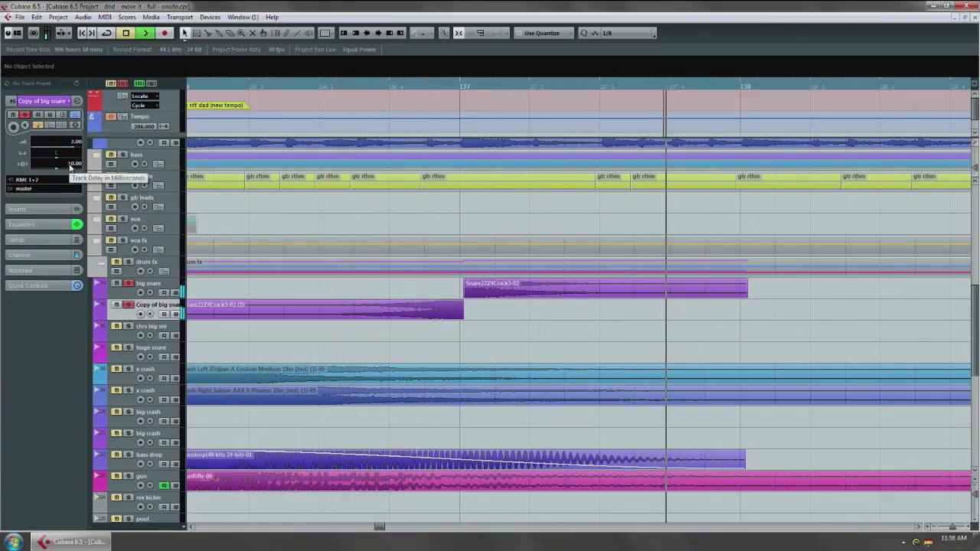
key("space")
Set the duplicate snare track's delay to 0 ms and play the transition for comparison
type("0")
key("Return")
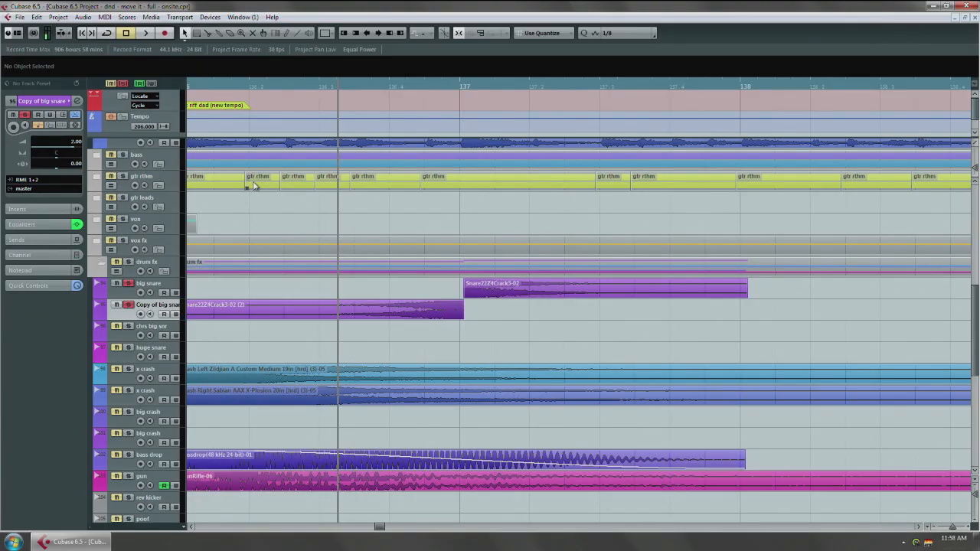
key("space")
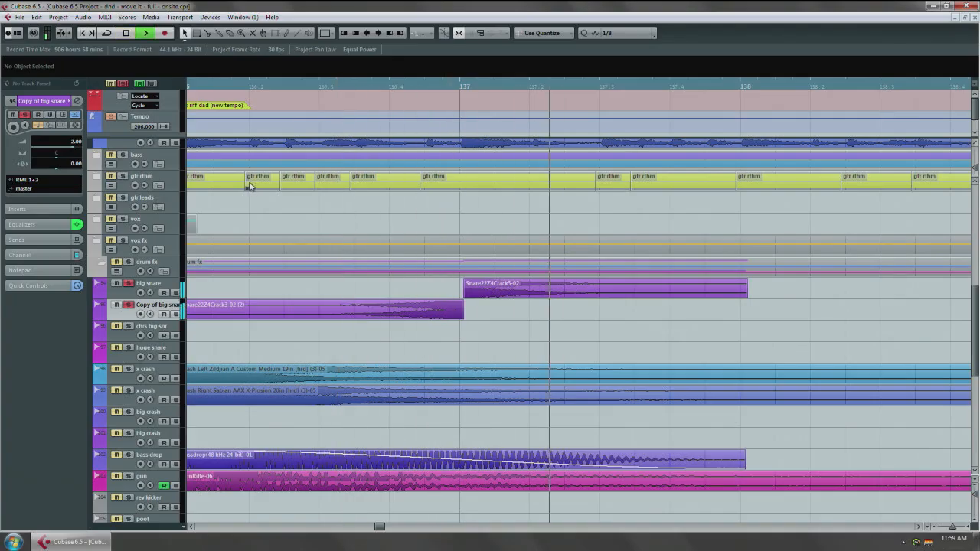
key("space")
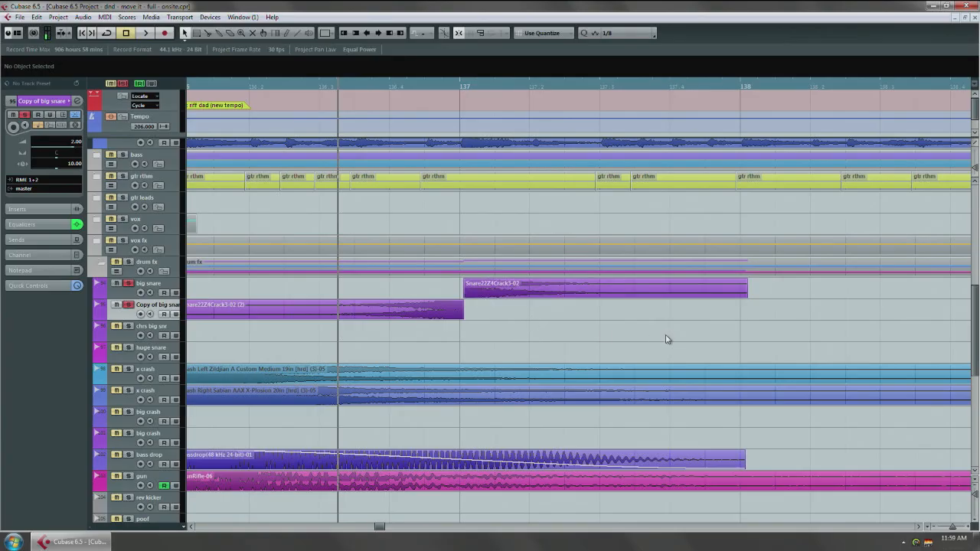
Replay the reversed snare's transition into the bar 137 hit to judge the current track delay
key("space")
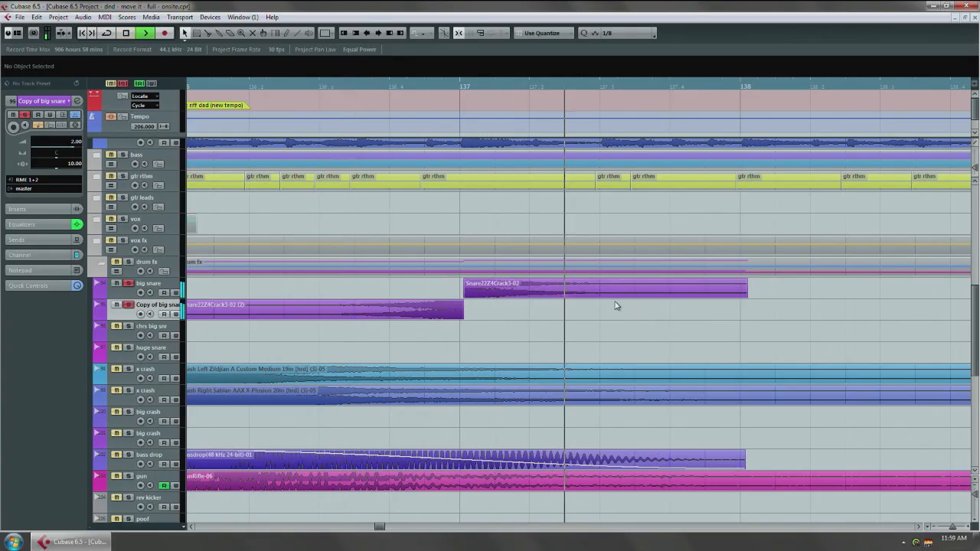
key("space")
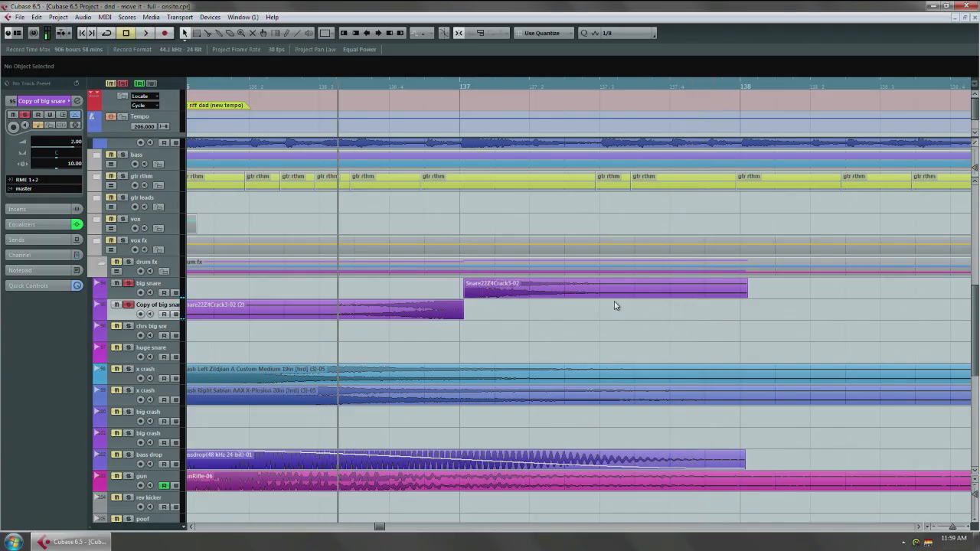
key("space")
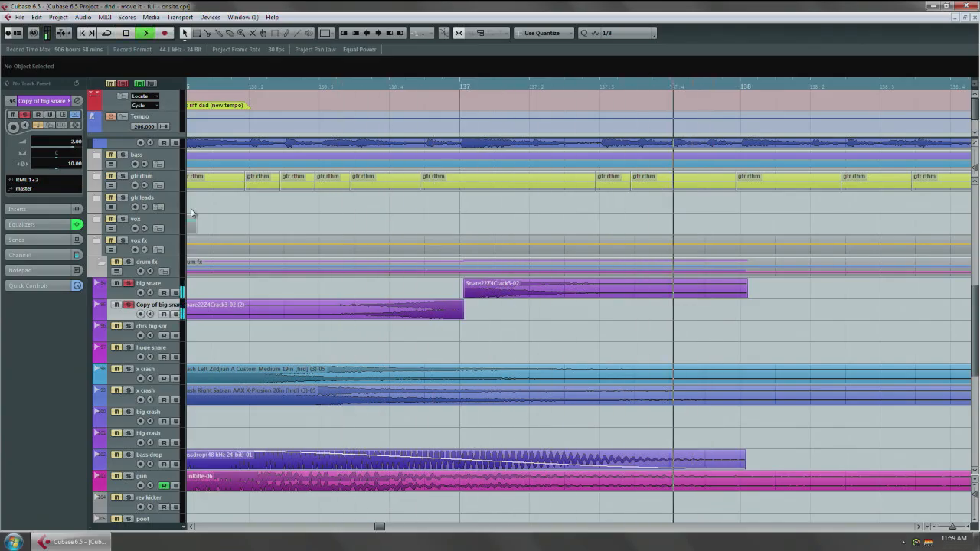
key("space")
Set the duplicate snare track's delay to 0 ms and return it to 10 ms
double_click(74, 164)
type("0")
key("Return")
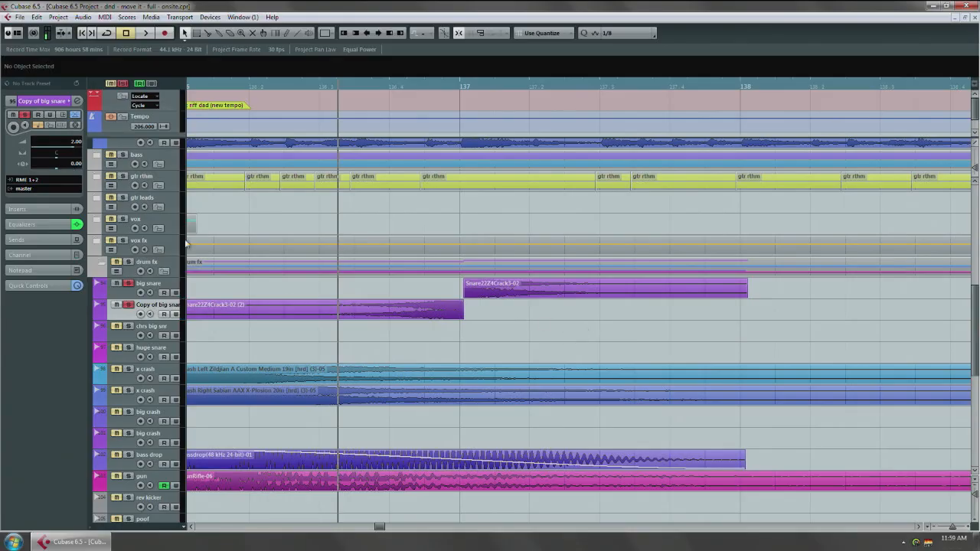
type("10")
Copy a big snare event onto the duplicate snare track in bar 140, ending exactly where the bar 141 hit starts
scroll(438, 299, "up", 6)
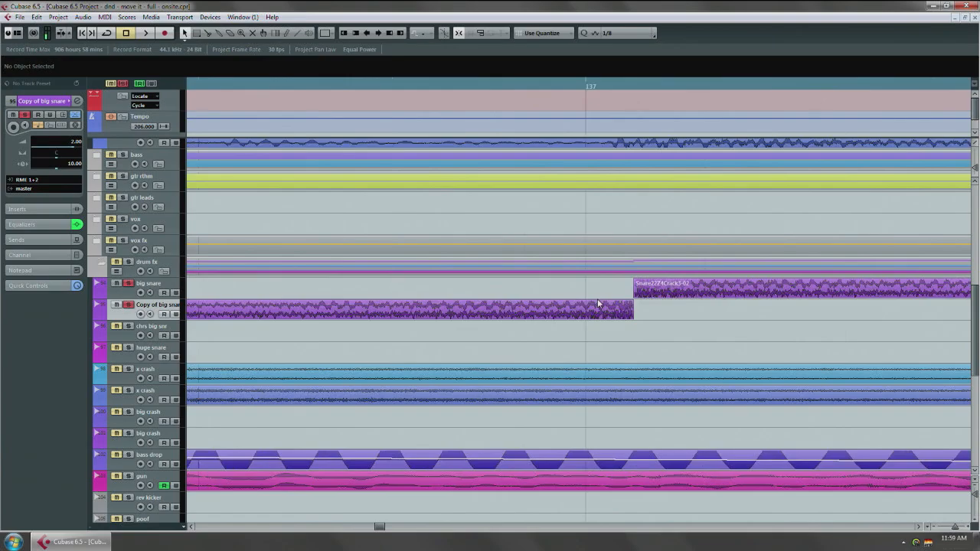
scroll(601, 307, "down", 12)
scroll(601, 323, "up", 3)
scroll(601, 368, "up", 6)
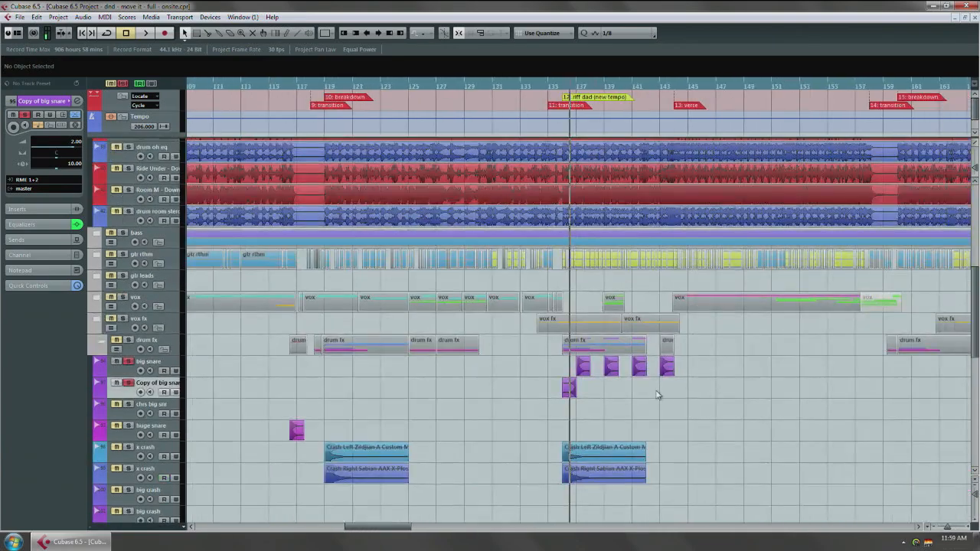
scroll(599, 381, "up", 3)
left_click_drag(594, 371, 315, 388)
left_click_drag(558, 397, 716, 386)
scroll(716, 387, "down", 3)
left_click_drag(798, 379, 597, 370)
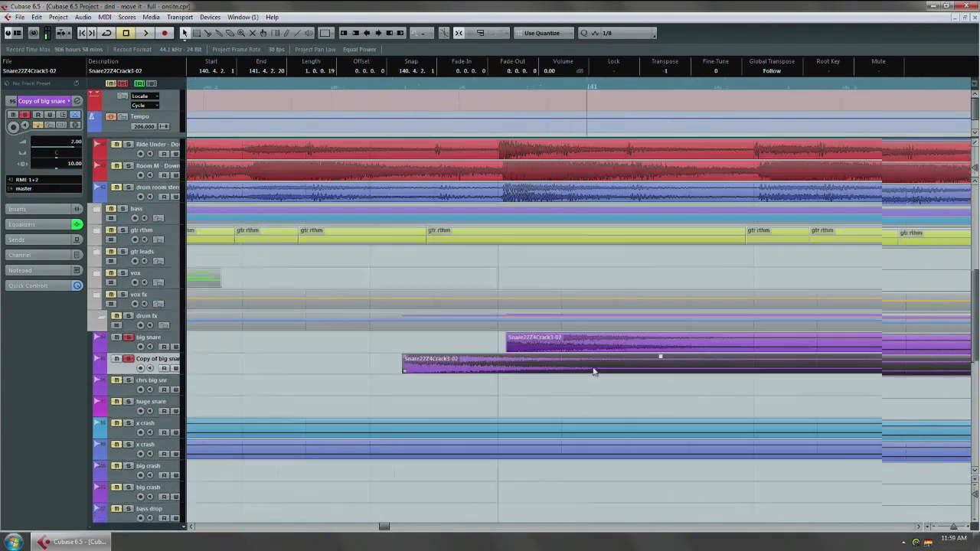
left_click_drag(824, 372, 408, 367)
Reverse the copied snare event in bar 140, processing it as a new version
scroll(657, 370, "left", 3)
right_click(575, 373)
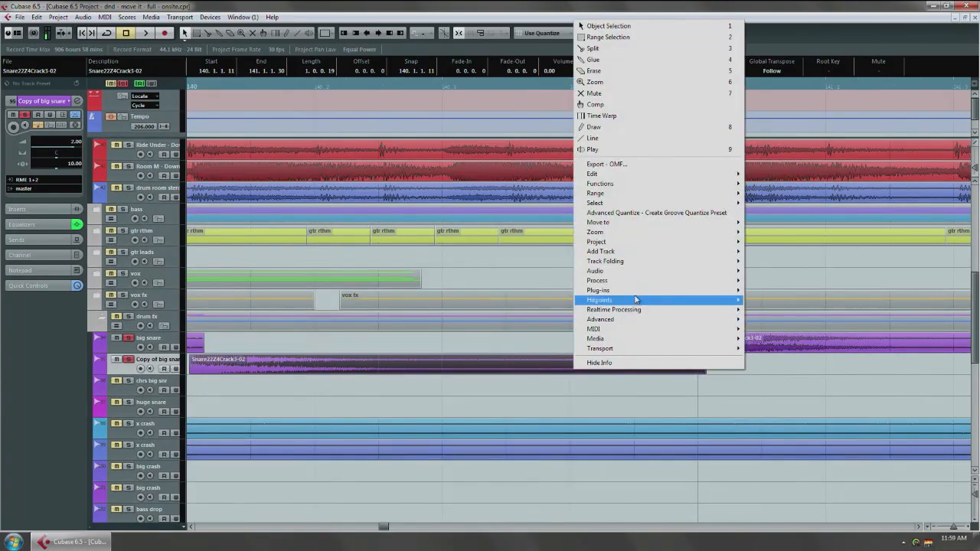
mouse_move(657, 283)
left_click(794, 404)
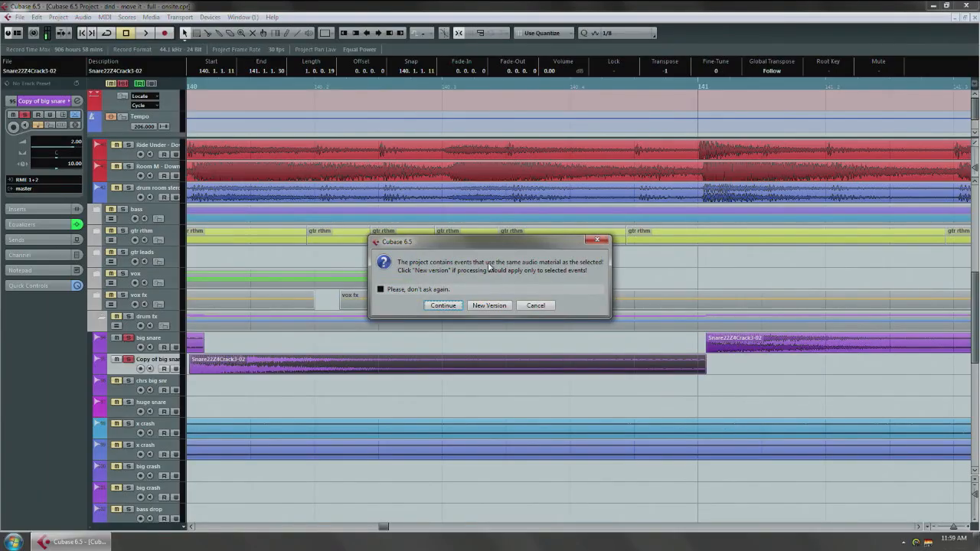
left_click(494, 306)
Examine up close how the reversed snare's end lines up with the start of the bar 141 hit
scroll(705, 373, "up", 6)
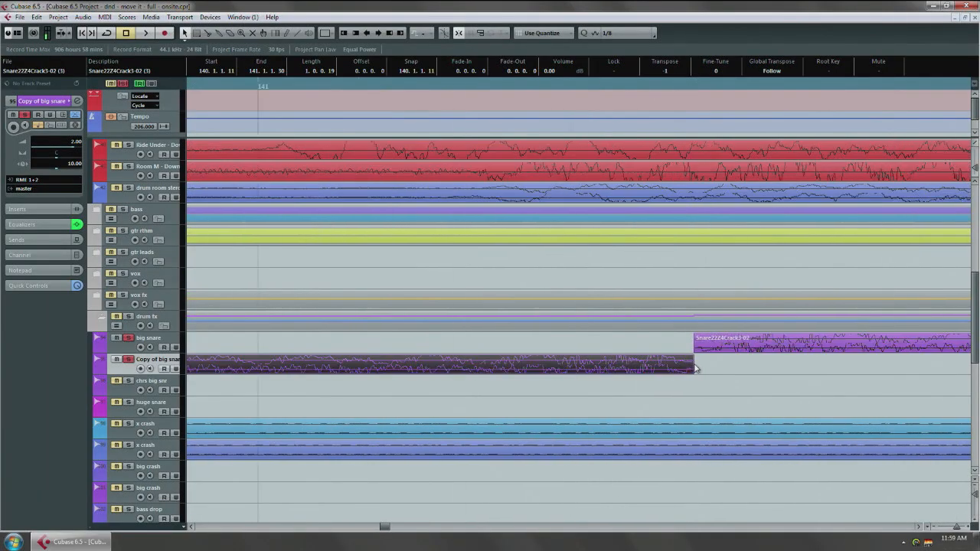
left_click_drag(666, 349, 693, 375)
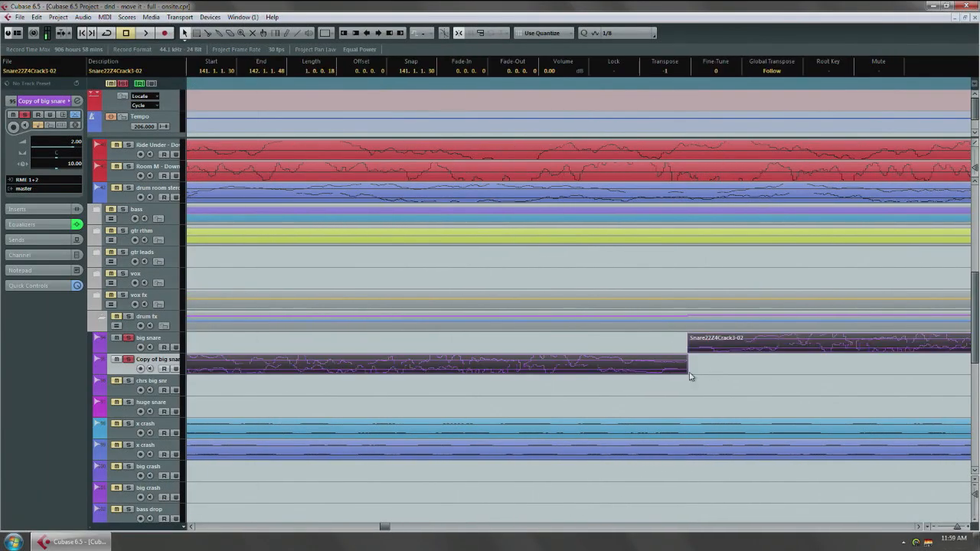
scroll(676, 374, "down", 5)
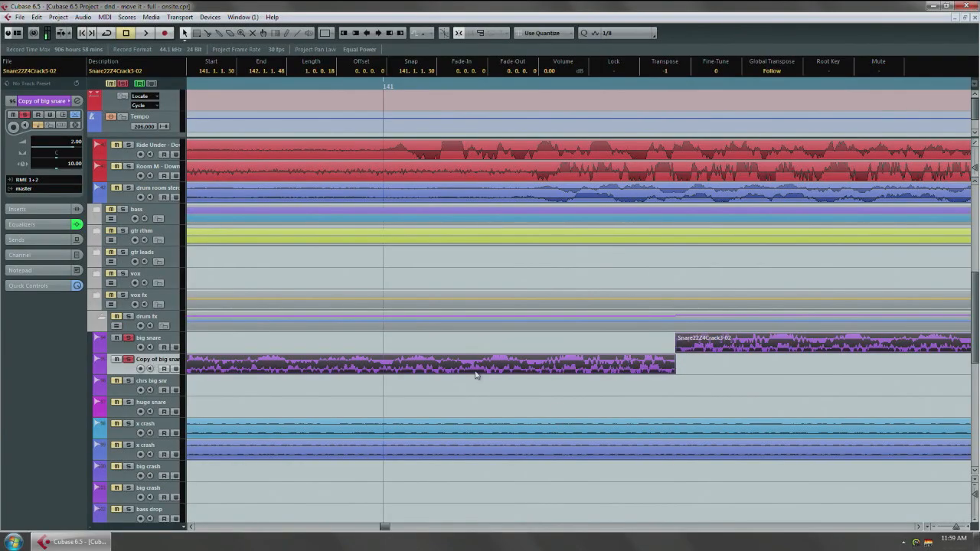
scroll(573, 406, "down", 6)
left_click(299, 265)
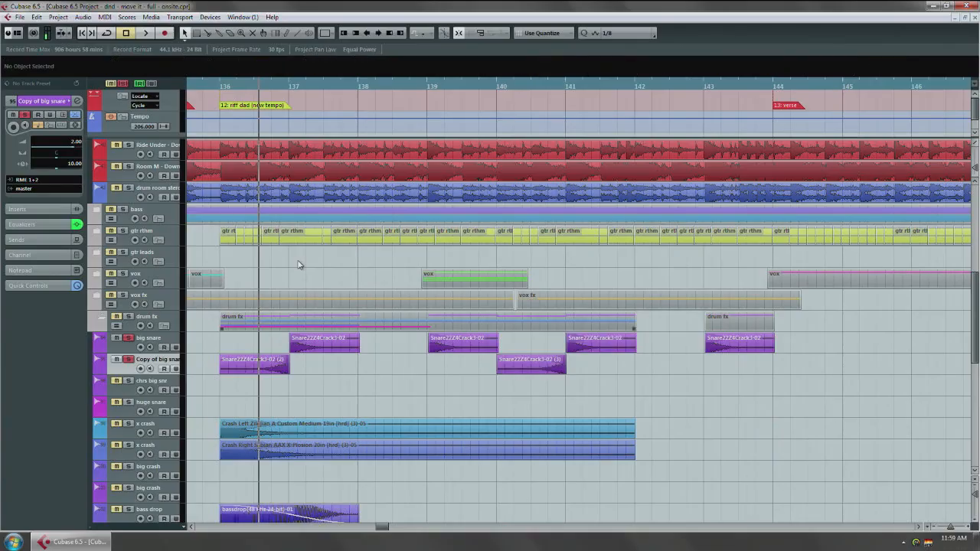
Play the unsoloed mix from bar 136 and reactivate the big snare track's Distortion and RoomWorks SE inserts
key("KP_Subtract")
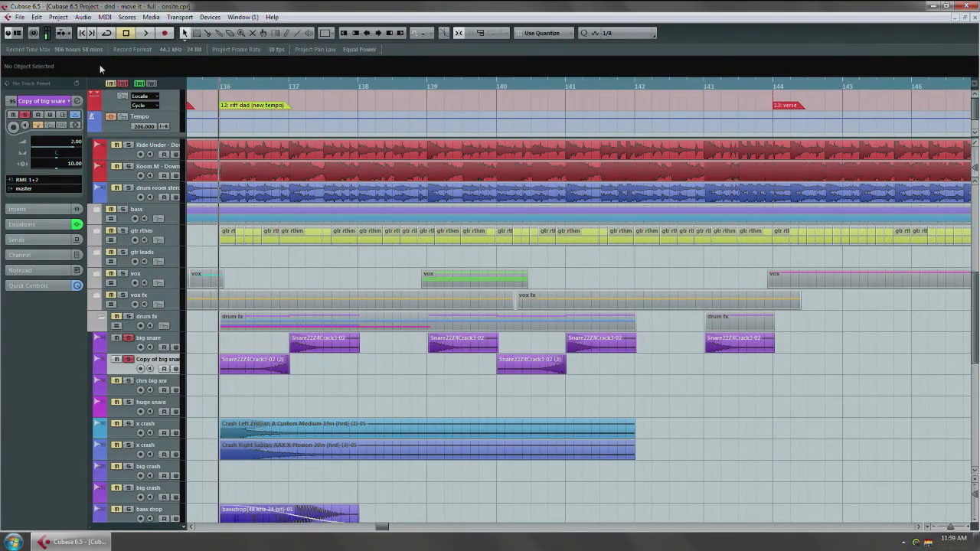
key("space")
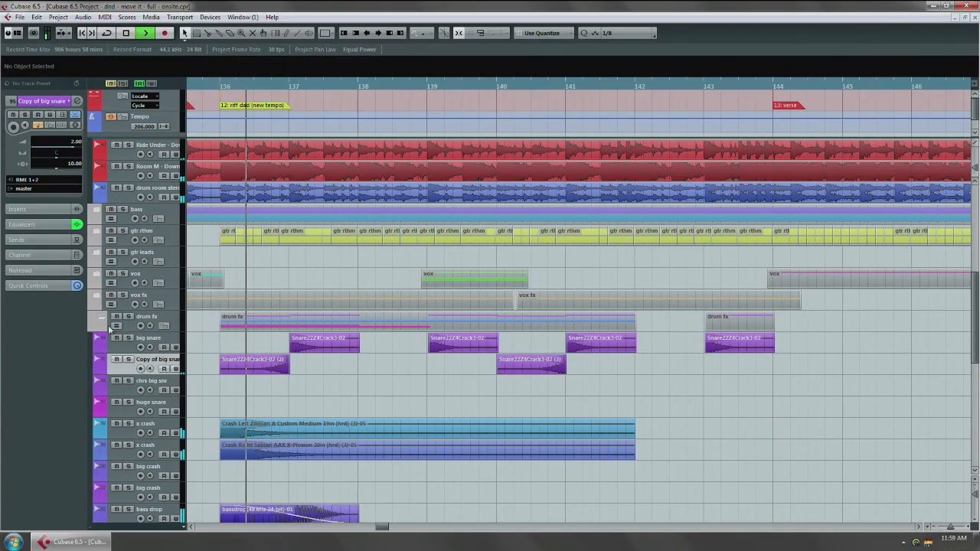
left_click(153, 339)
left_click(11, 209)
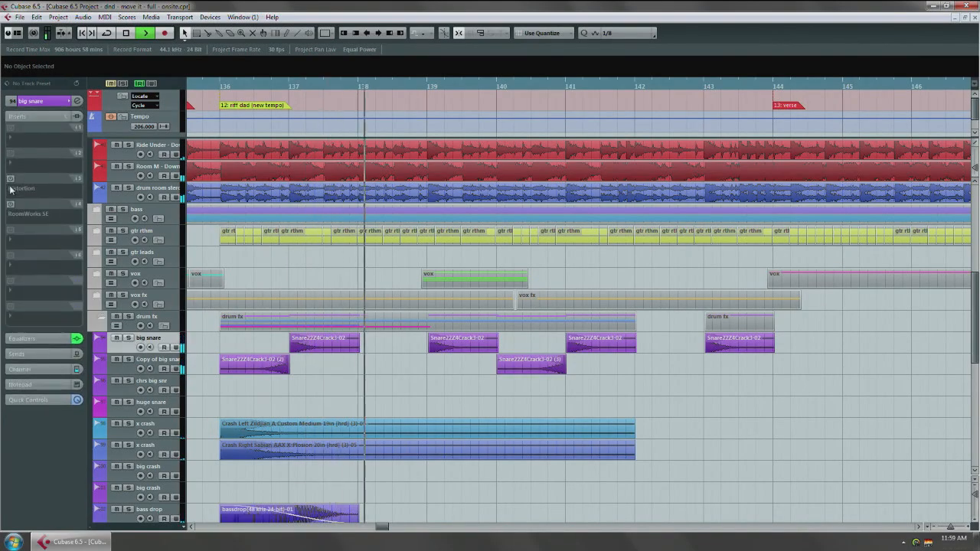
left_click(9, 206)
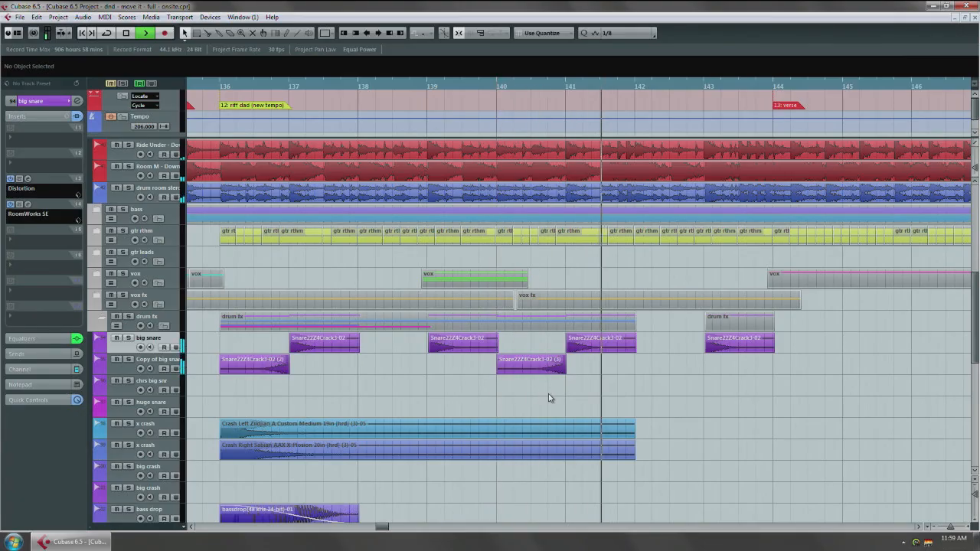
Reactivate the duplicate snare track's Distortion and RoomWorks SE inserts and stop playback
left_click(149, 369)
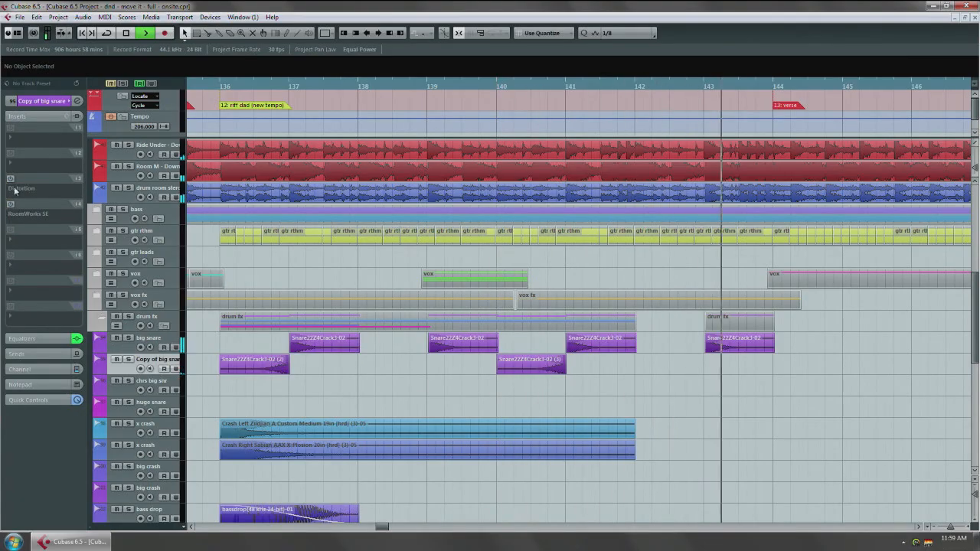
left_click(6, 211)
key("space")
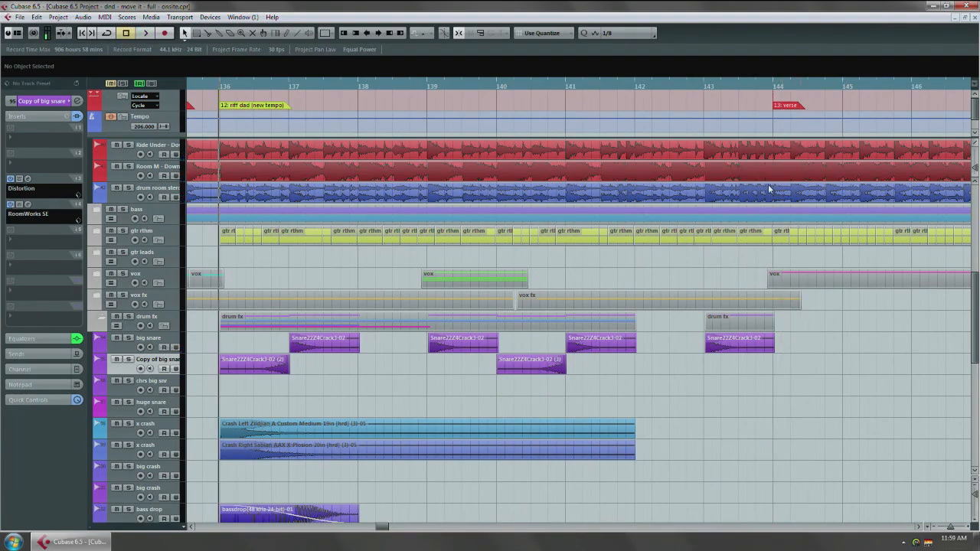
Examine the synth tracks across the arrangement, from the intro to the riff section at bar 136
scroll(714, 227, "down", 3)
scroll(571, 269, "down", 6)
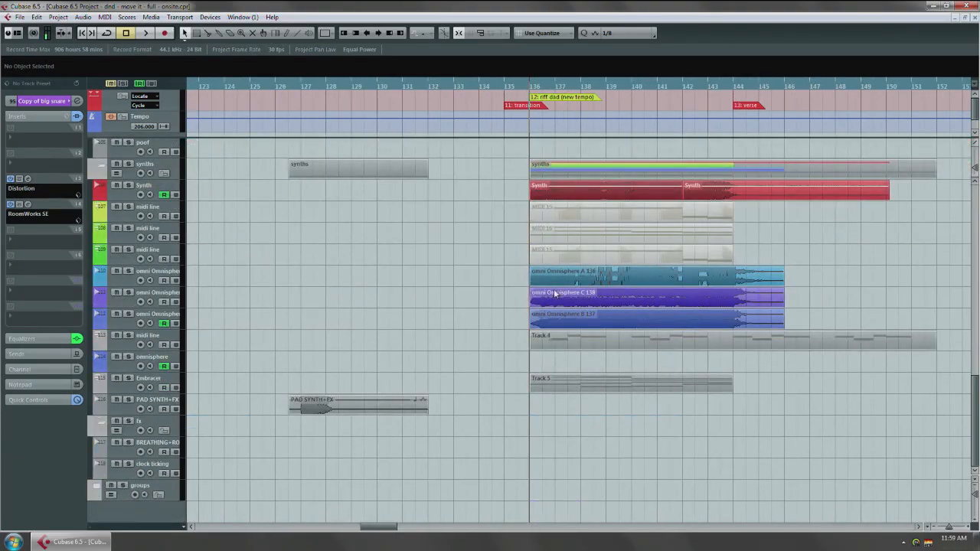
left_click_drag(555, 294, 497, 359)
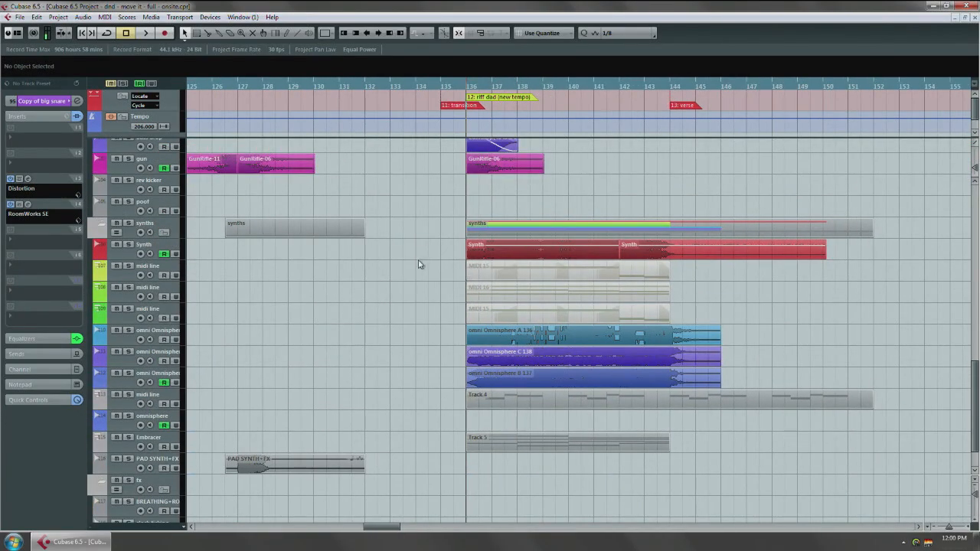
scroll(485, 311, "down", 6)
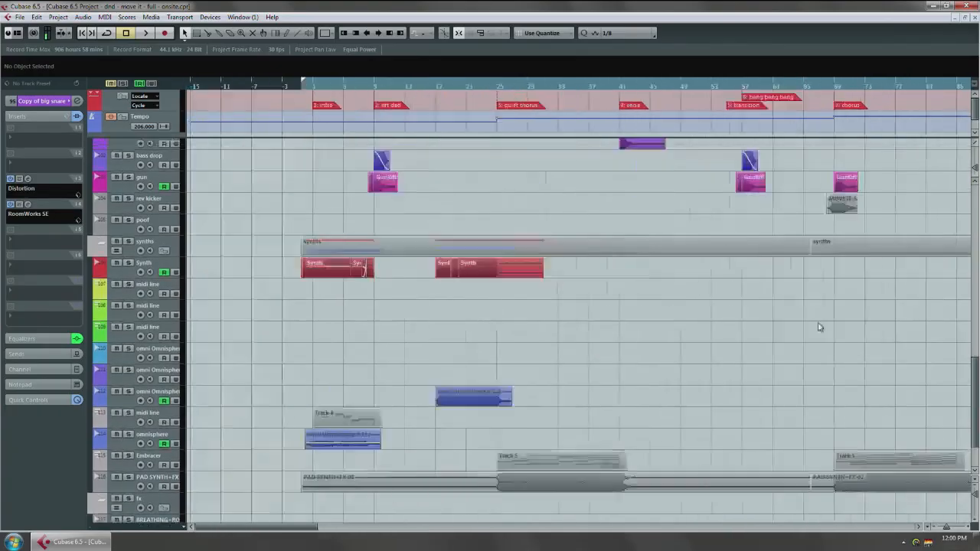
scroll(361, 286, "up", 6)
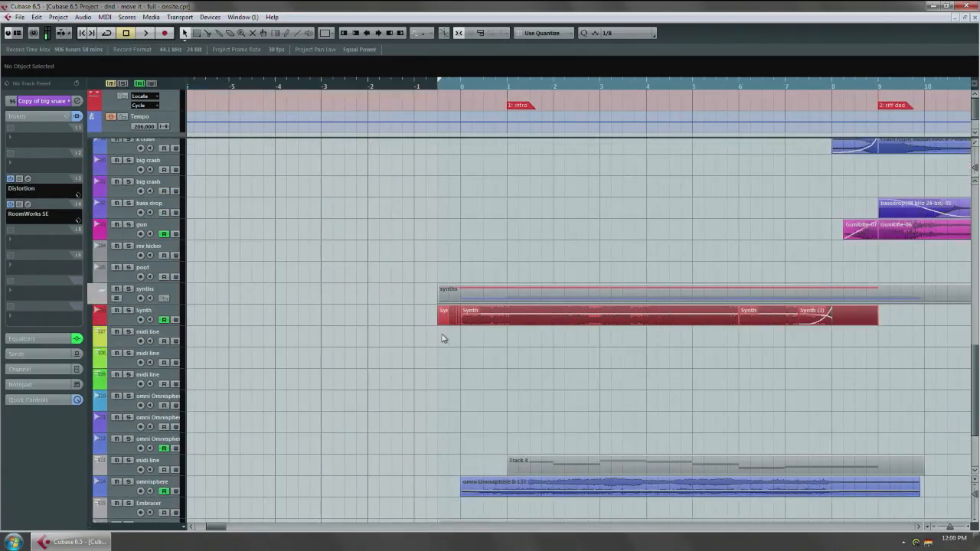
scroll(459, 339, "up", 4)
scroll(538, 346, "down", 7)
left_click_drag(538, 345, 86, 337)
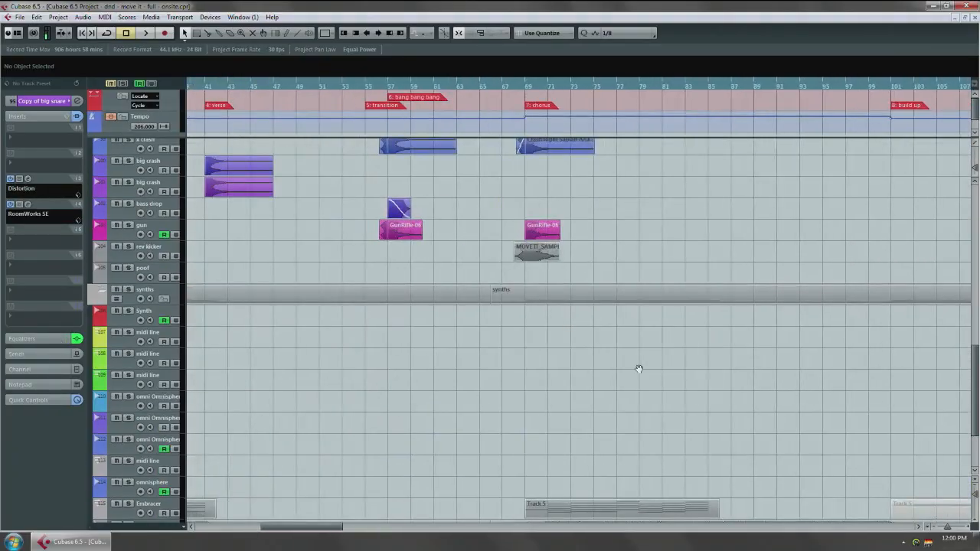
scroll(638, 369, "up", 2)
left_click_drag(645, 396, 357, 239)
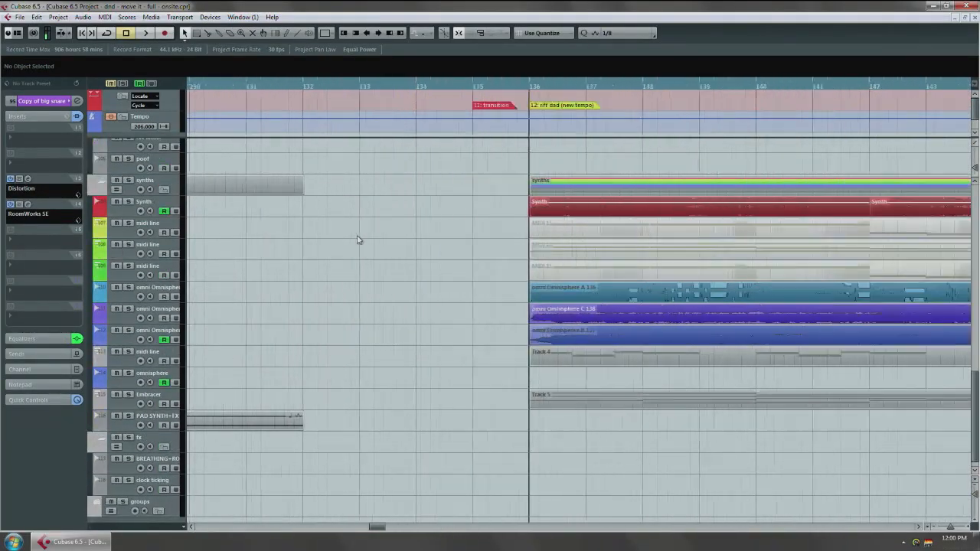
Play the transition from just before bar 135 to hear the synths and effects enter at bar 136
scroll(358, 240, "up", 1)
left_click(526, 89)
left_click_drag(586, 196, 342, 288)
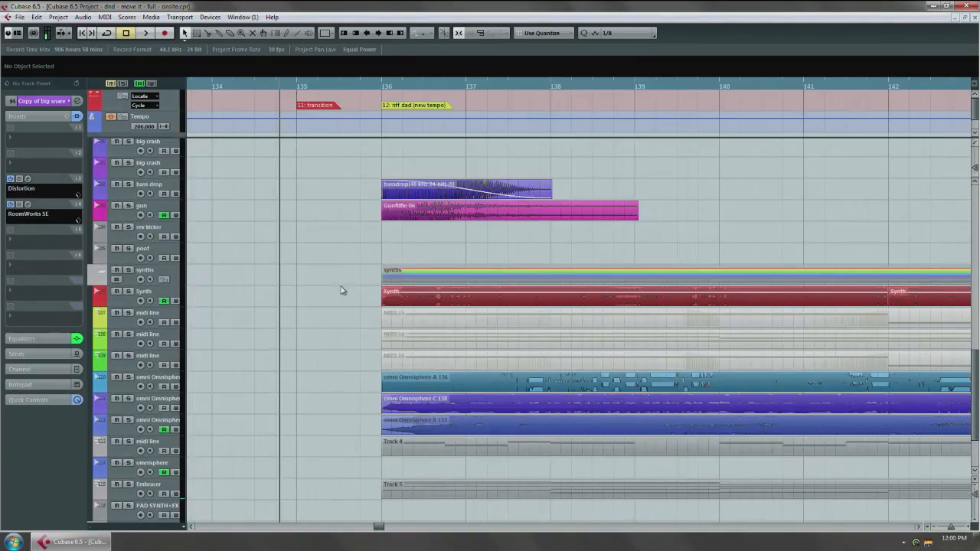
scroll(343, 293, "up", 6)
scroll(342, 292, "down", 5)
key("space")
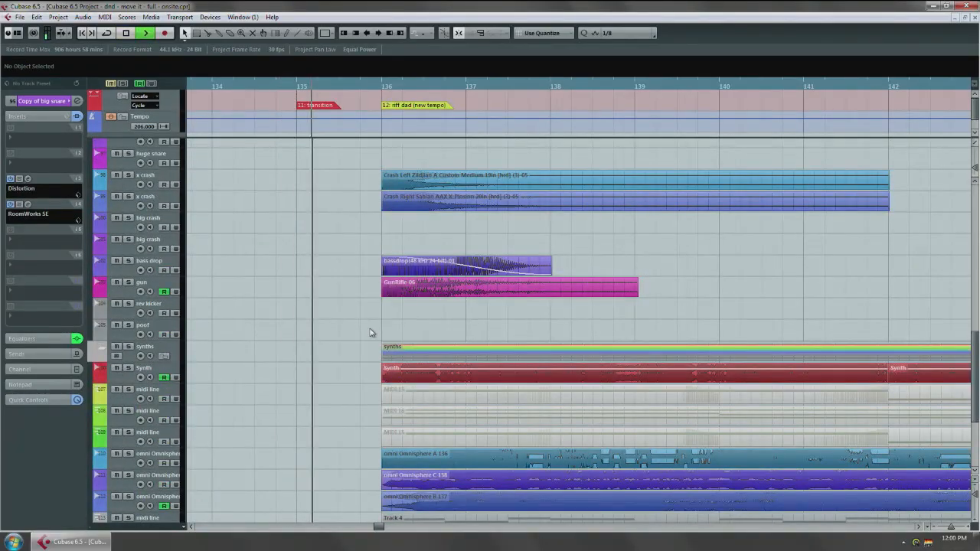
left_click_drag(392, 324, 455, 225)
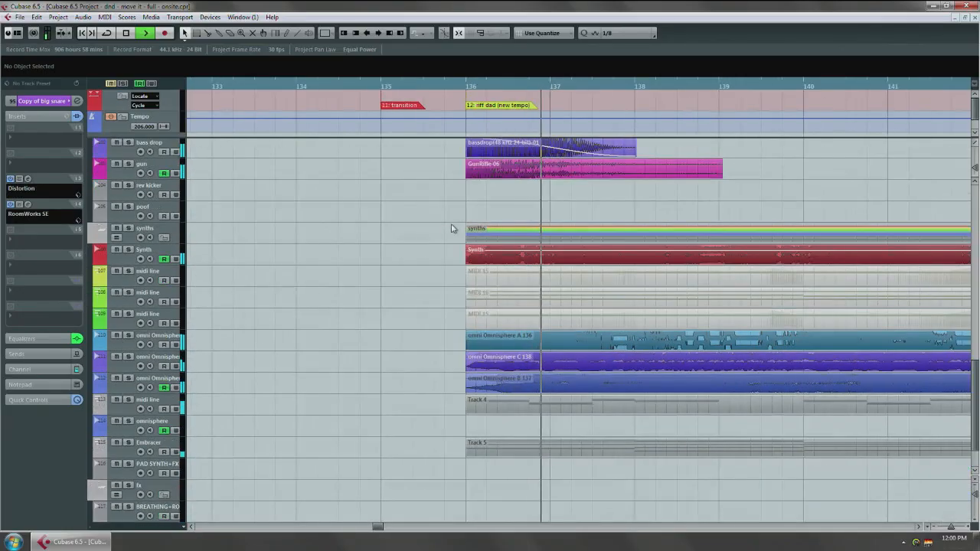
key("space")
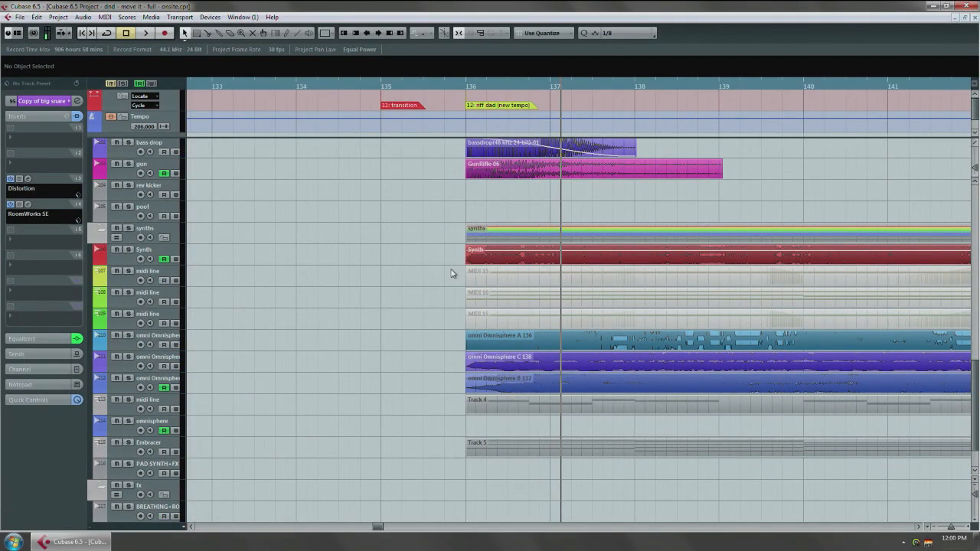
Set the quantize value to 1/1 and change the snap type for editing the synth events
scroll(459, 255, "up", 2)
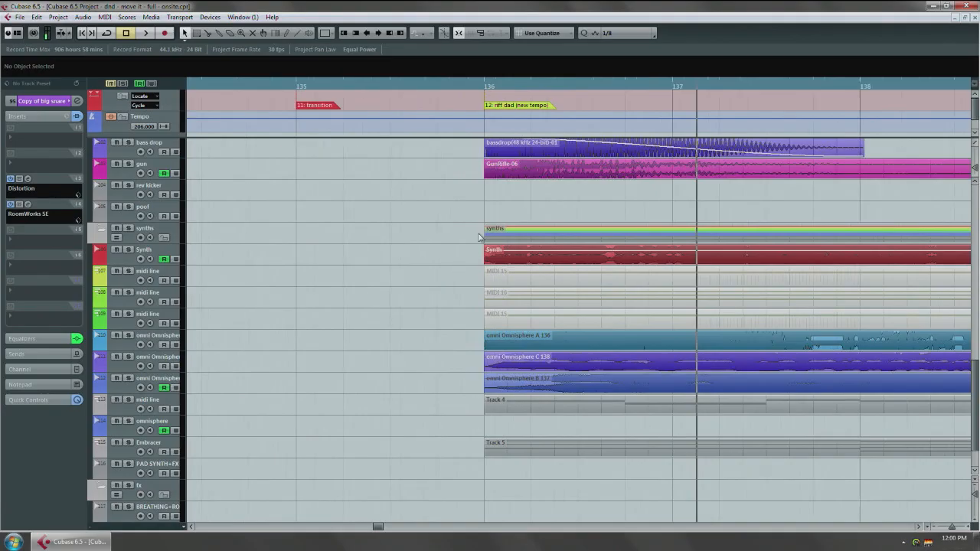
left_click(637, 33)
left_click(663, 45)
scroll(589, 263, "down", 2)
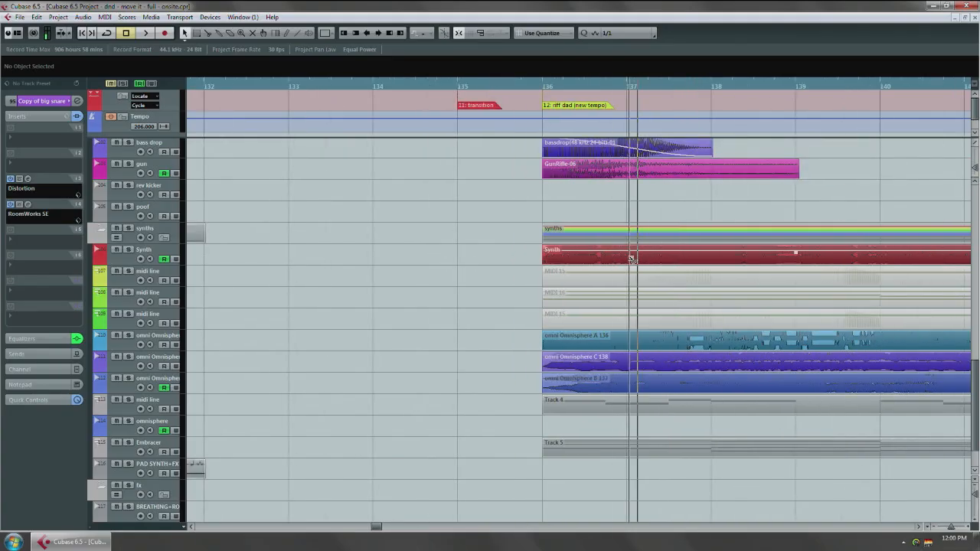
scroll(619, 245, "up", 1)
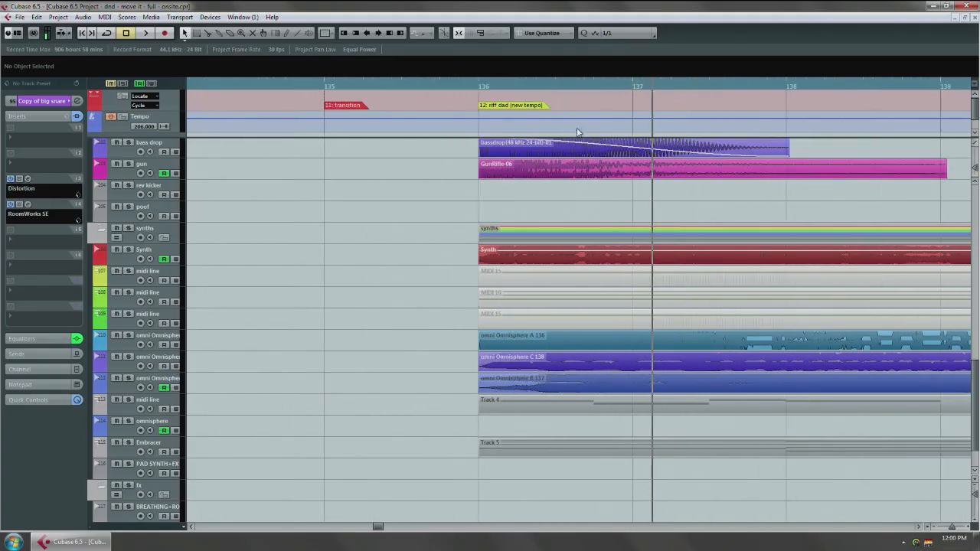
left_click(480, 33)
left_click(497, 43)
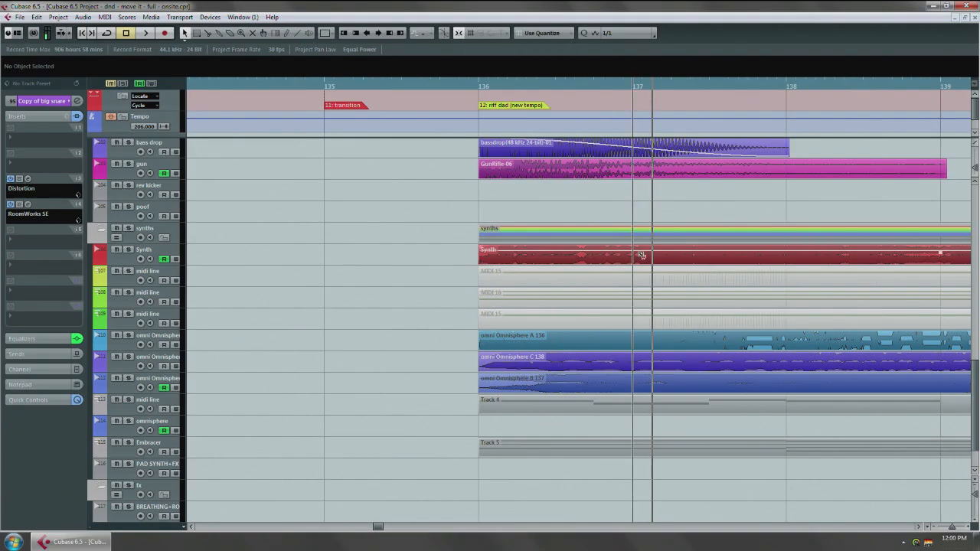
Play the synth entrance again, starting from bar 135
left_click(321, 88)
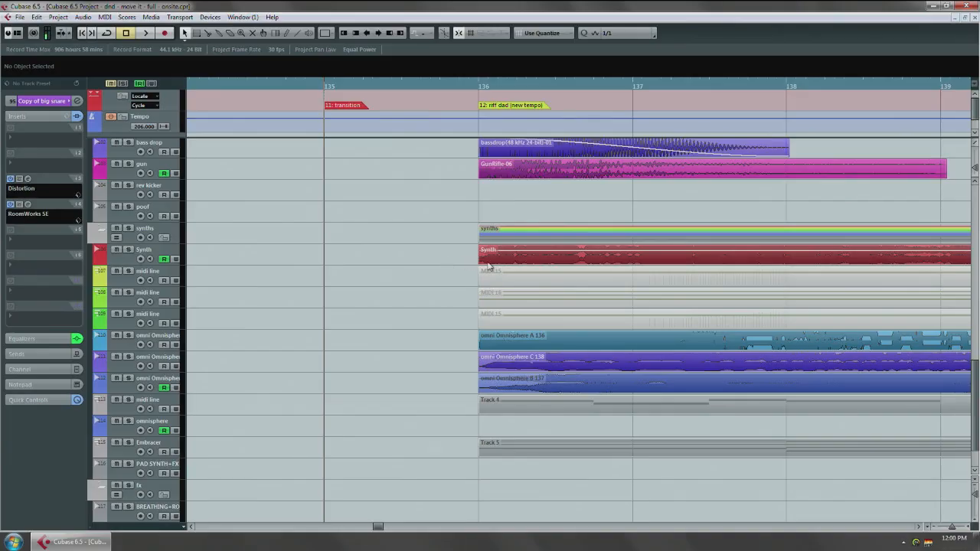
key("space")
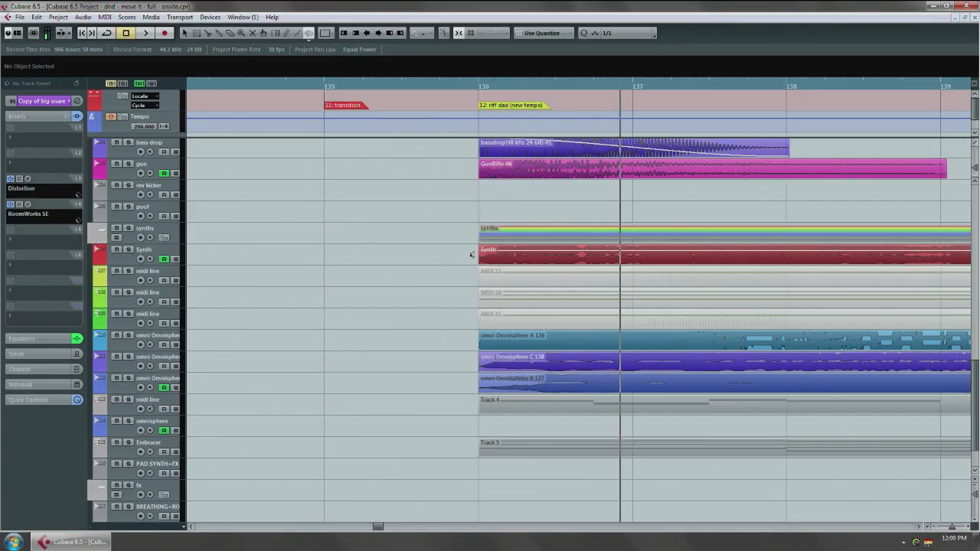
Set the quantize value to 1/8 and split the Synth event at bar 137
left_click(472, 254)
key("1")
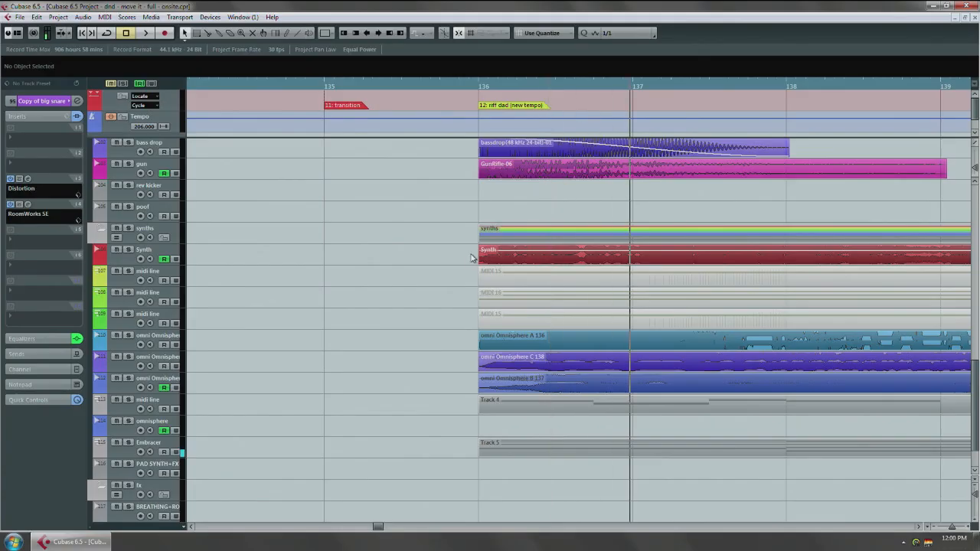
left_click(613, 33)
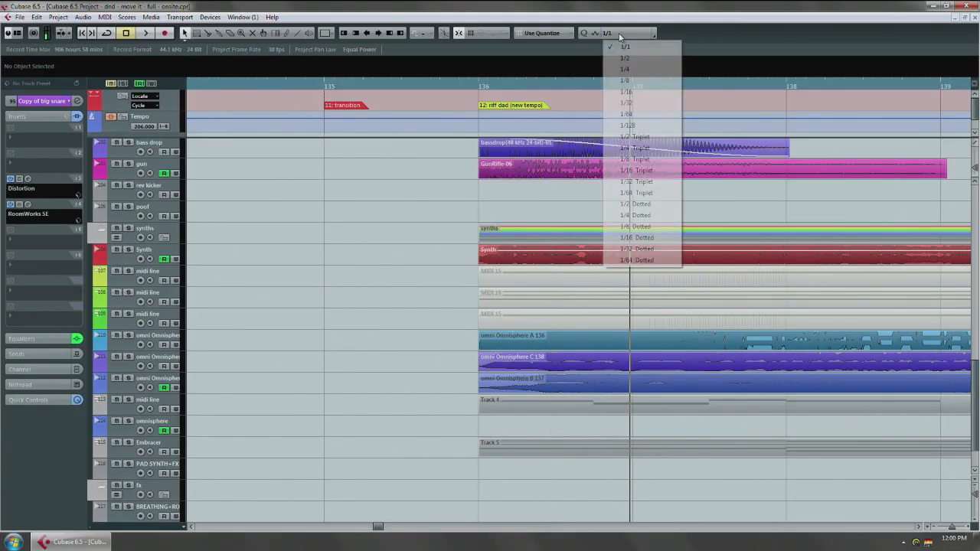
left_click(621, 84)
left_click(634, 261, "alt")
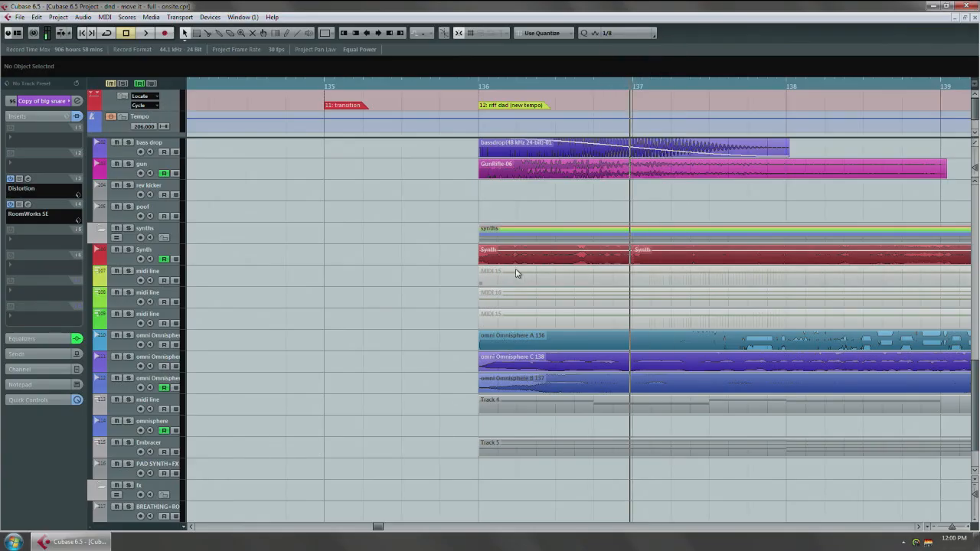
Copy the one-bar Synth event from bar 136 to bar 135 and reverse the copy
left_click_drag(516, 272, 562, 320)
left_click_drag(624, 306, 490, 305)
right_click(420, 308)
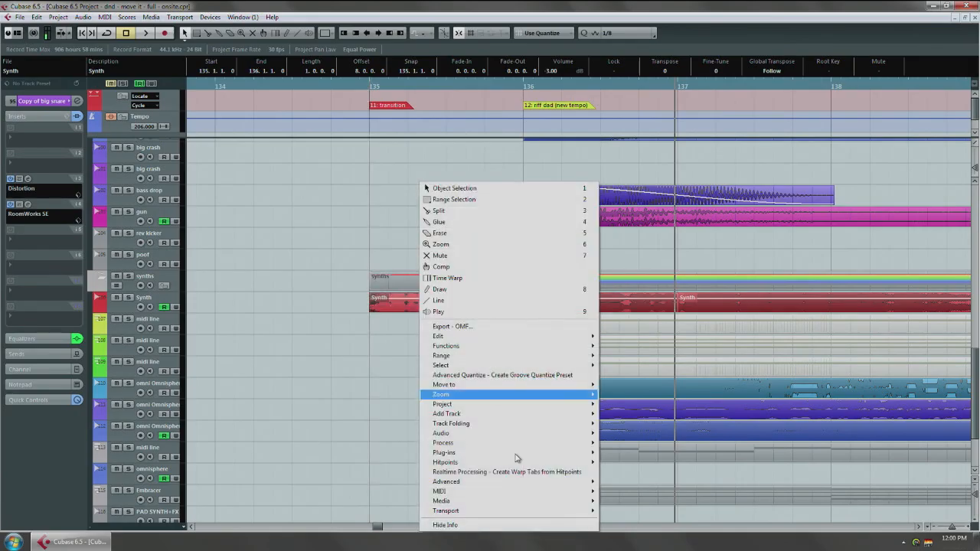
mouse_move(504, 445)
left_click(622, 419)
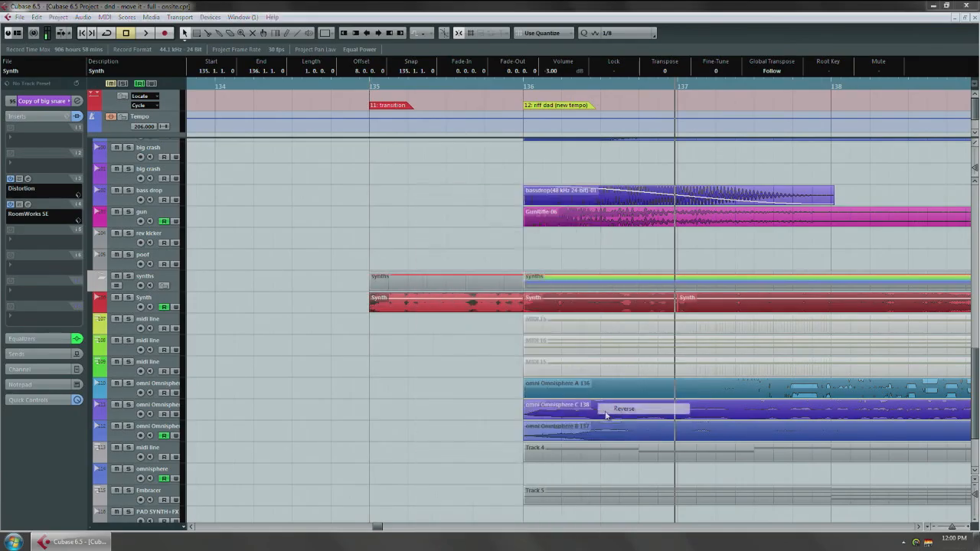
Add a fade-in across the full length of the reversed Synth event at bar 135 and audition it
left_click(490, 306)
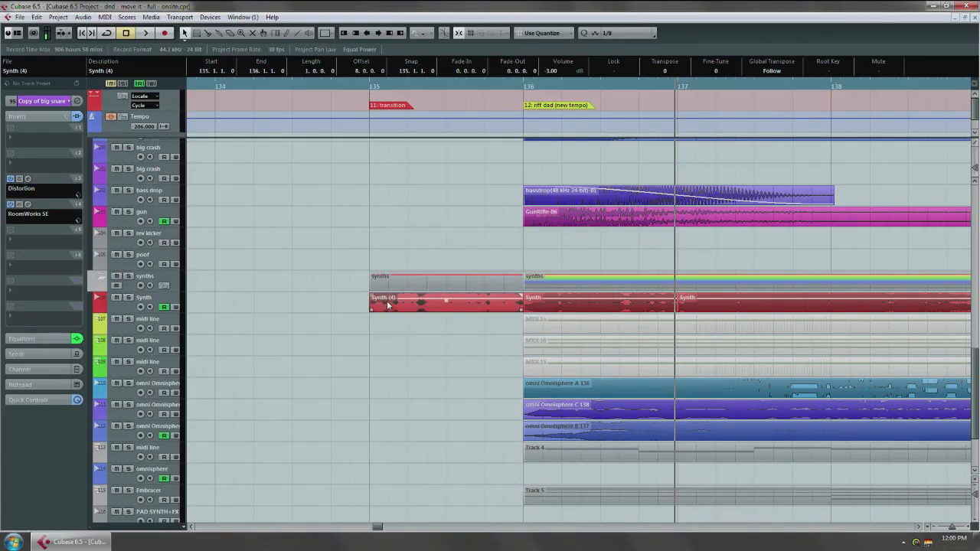
left_click_drag(370, 298, 769, 303)
right_click(379, 328)
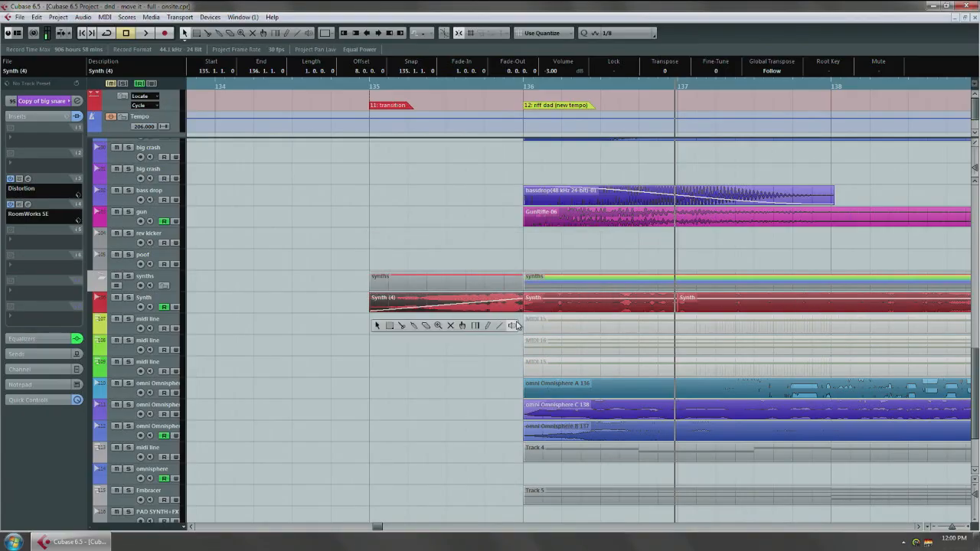
left_click(516, 326)
left_click(363, 305)
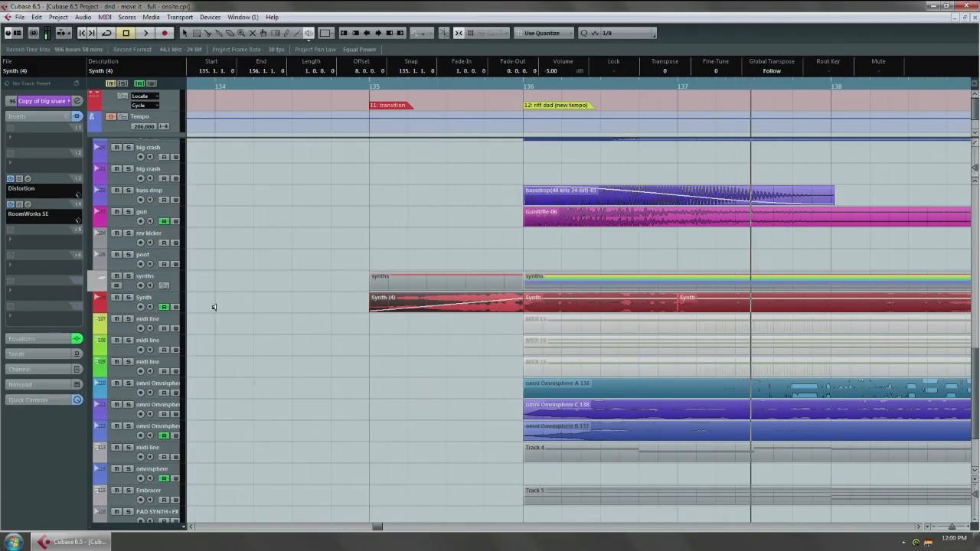
Select the Synth track and show its basic track settings
left_click(153, 301)
left_click(30, 102)
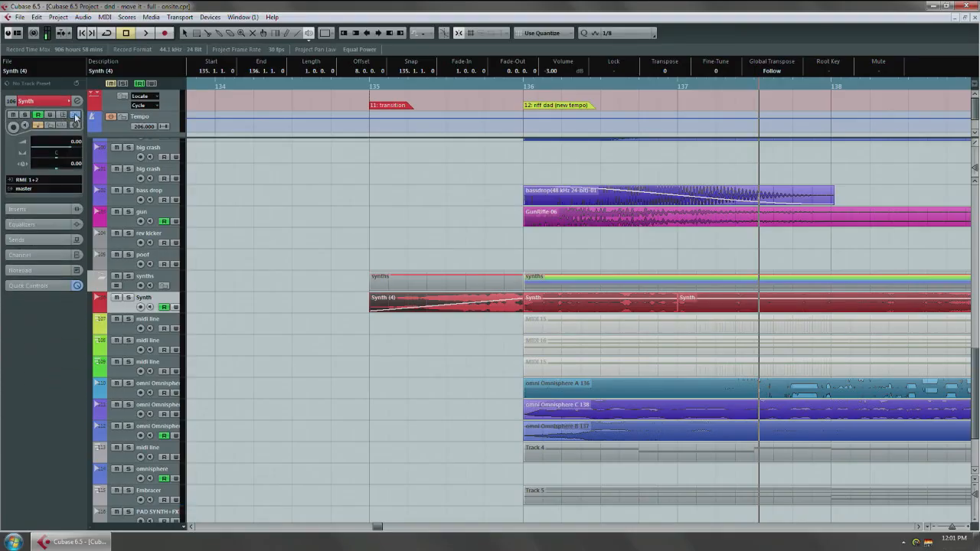
left_click(76, 115)
left_click(570, 370)
Play from bar 134 to hear the reversed synth lead into bar 136, and delete the reversed event
left_click(217, 87)
key("space")
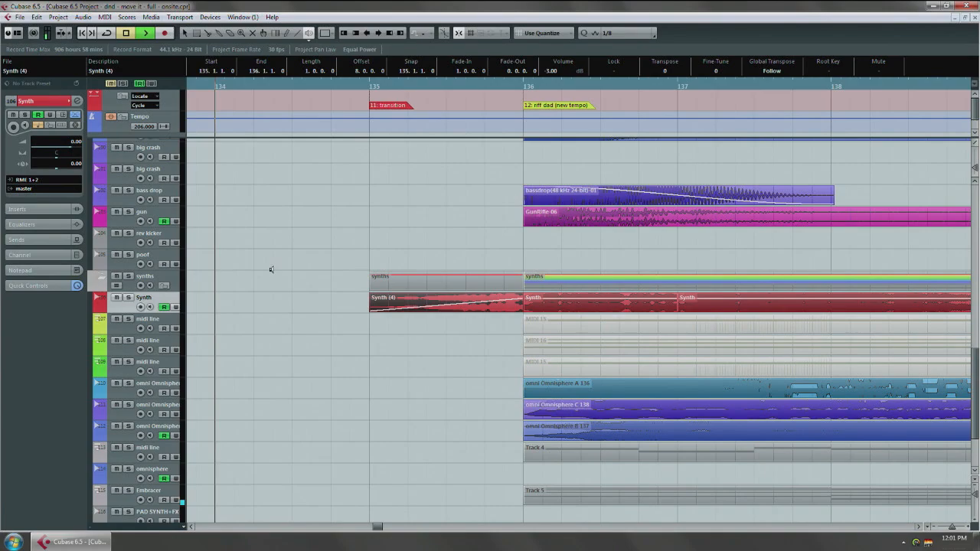
left_click(291, 335)
scroll(322, 335, "right", 1)
scroll(329, 345, "down", 3)
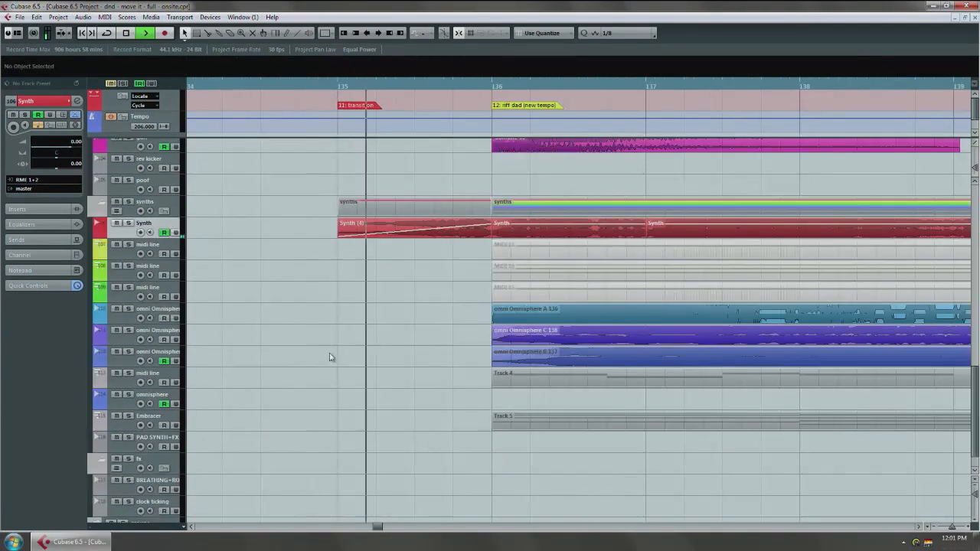
left_click_drag(401, 291, 366, 383)
key("space")
left_click(393, 320)
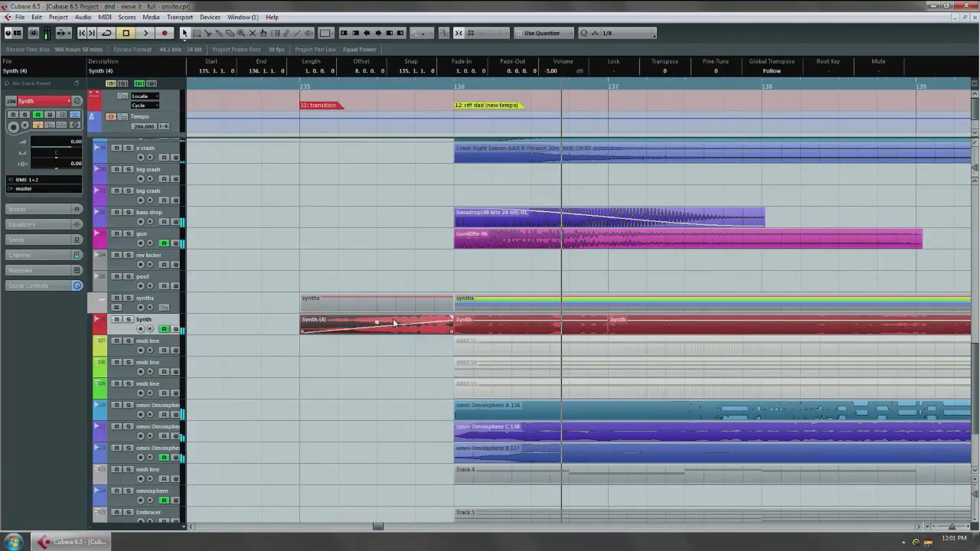
key("Delete")
Play the end of the breakdown from just before bar 166 into the chorus at bar 168
scroll(416, 375, "down", 8)
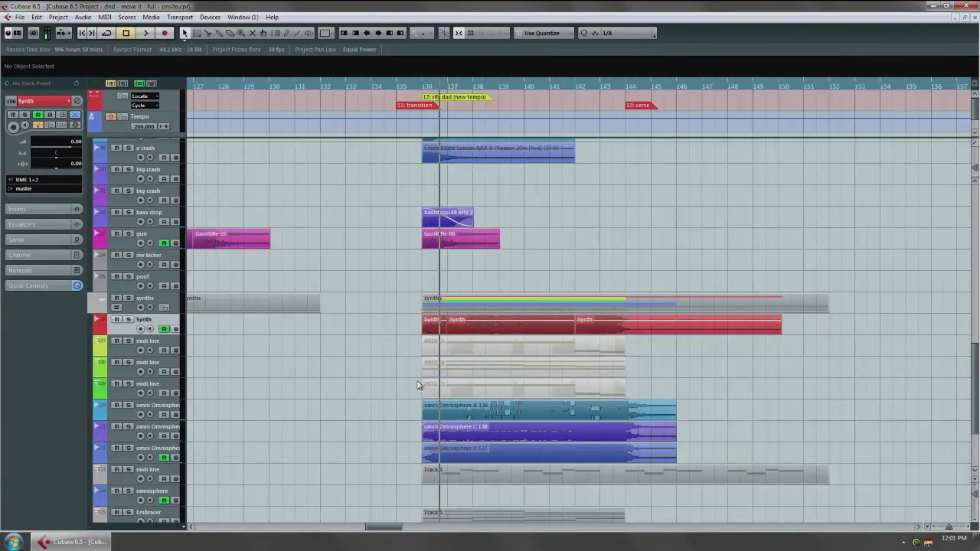
left_click_drag(911, 385, 609, 248)
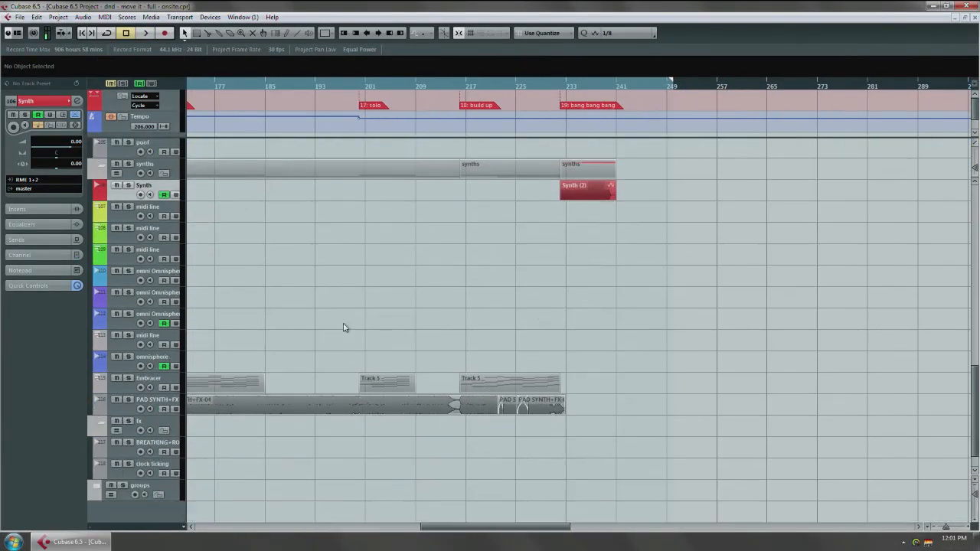
left_click_drag(297, 325, 628, 379)
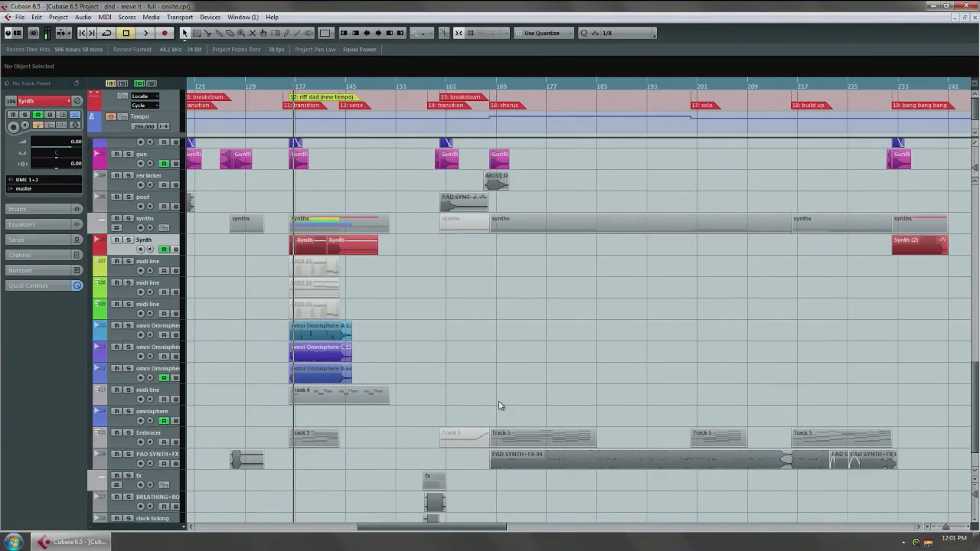
scroll(498, 406, "up", 6)
left_click_drag(373, 85, 351, 82)
key("space")
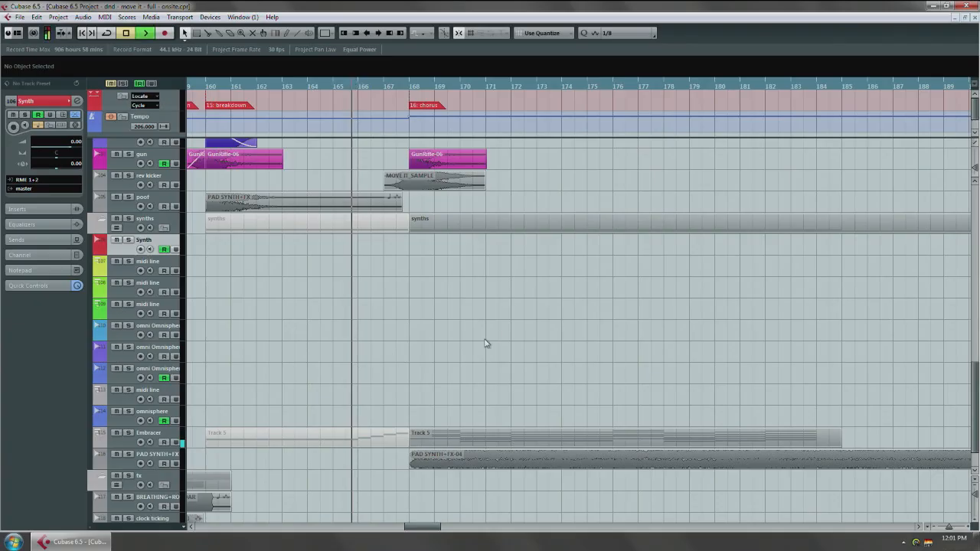
left_click_drag(421, 353, 435, 365)
scroll(433, 354, "up", 4)
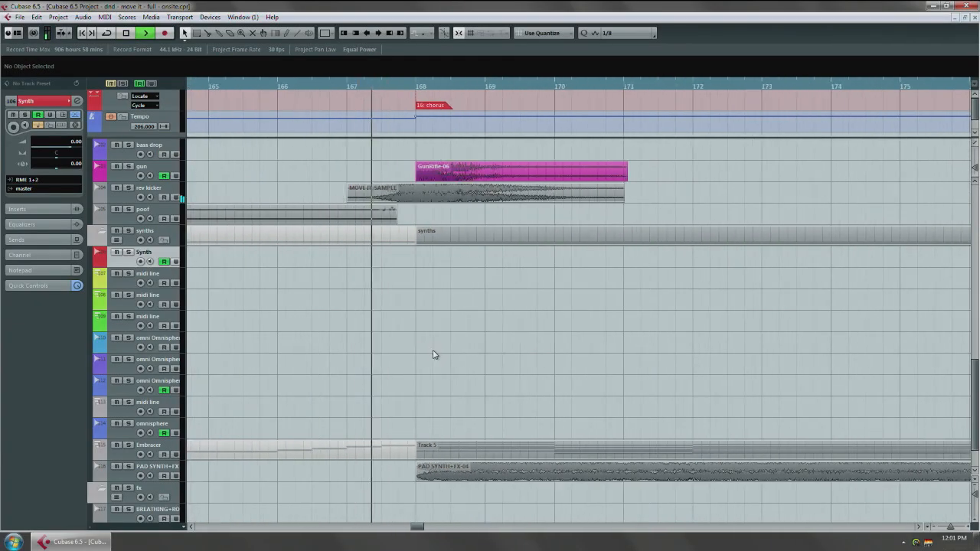
left_click_drag(460, 310, 514, 242)
key("space")
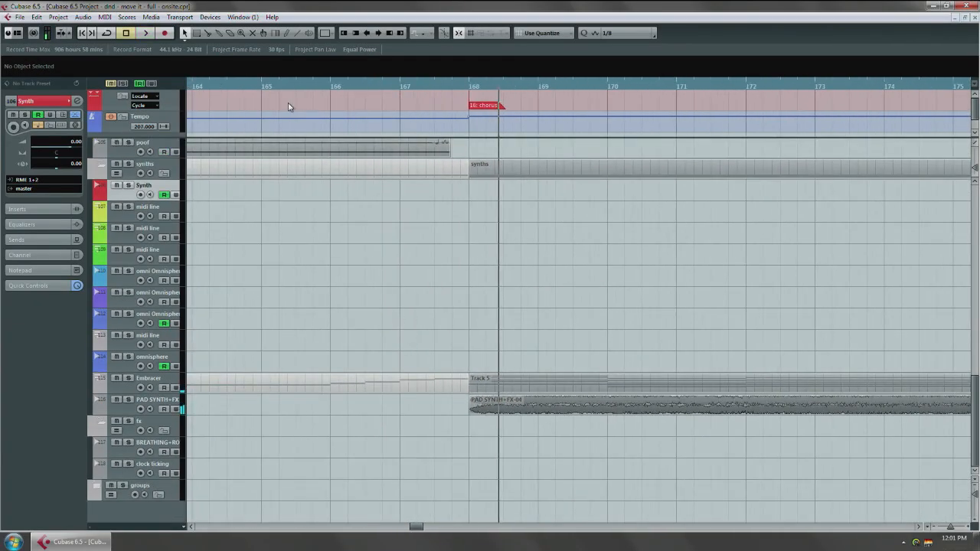
Solo the PAD SYNTH+FX track and set the playback position to the chorus start at bar 168
left_click(330, 86)
scroll(475, 328, "up", 10)
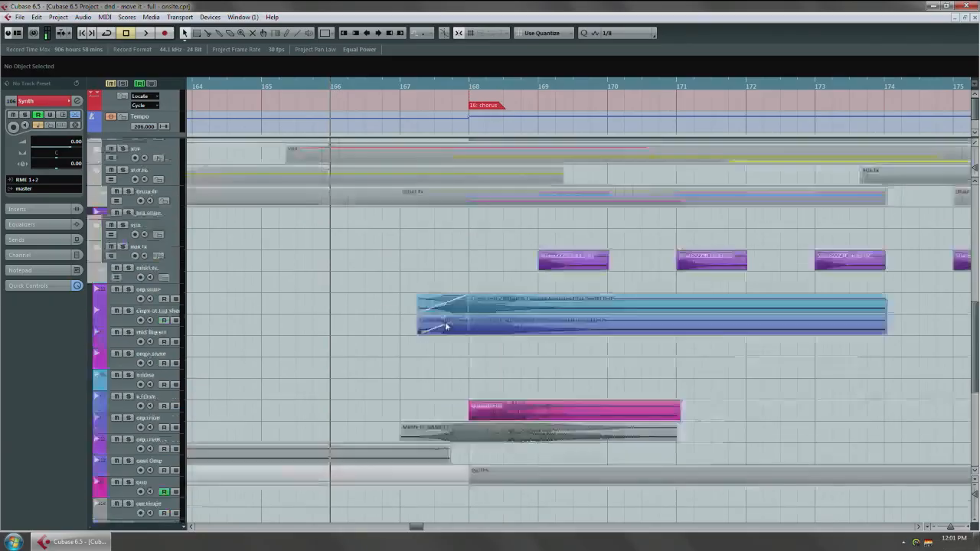
scroll(445, 322, "down", 12)
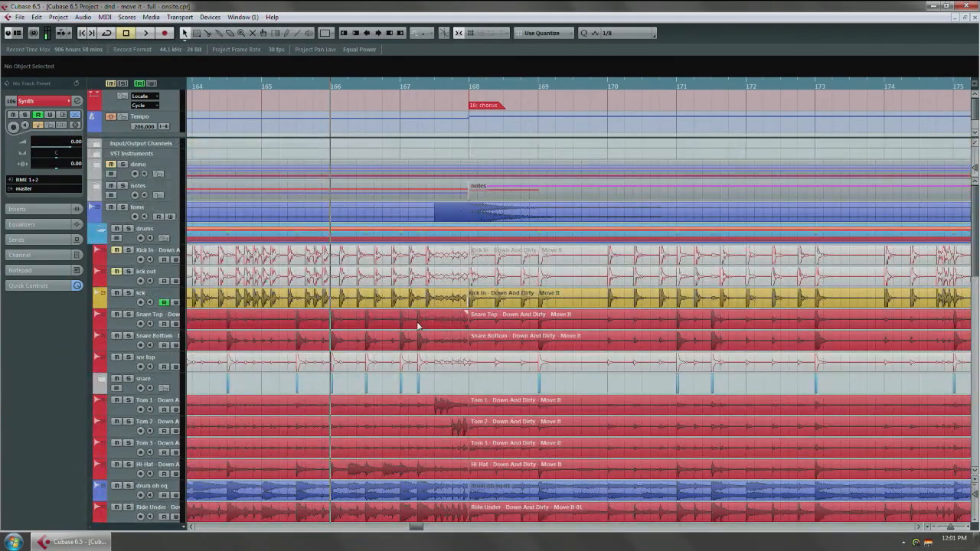
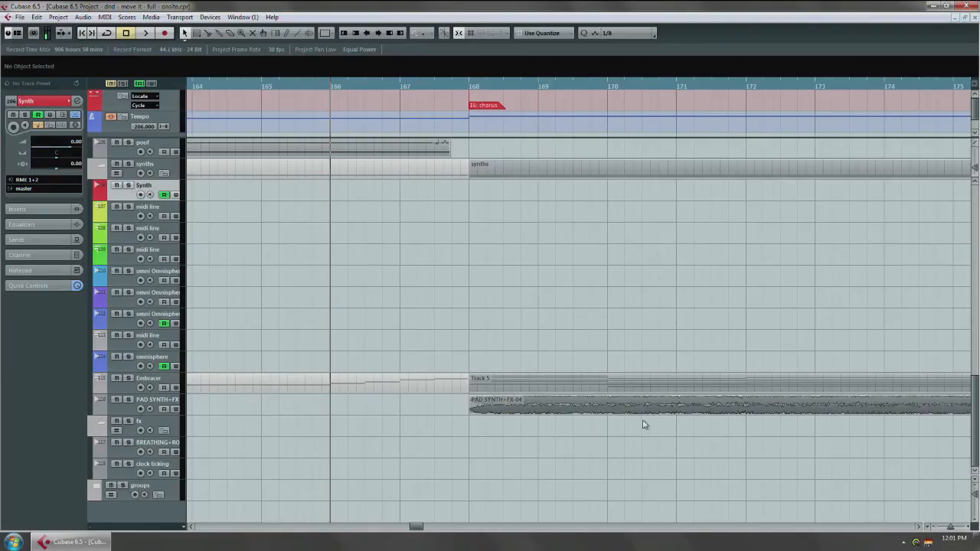
left_click(153, 401)
key("s")
left_click(471, 84)
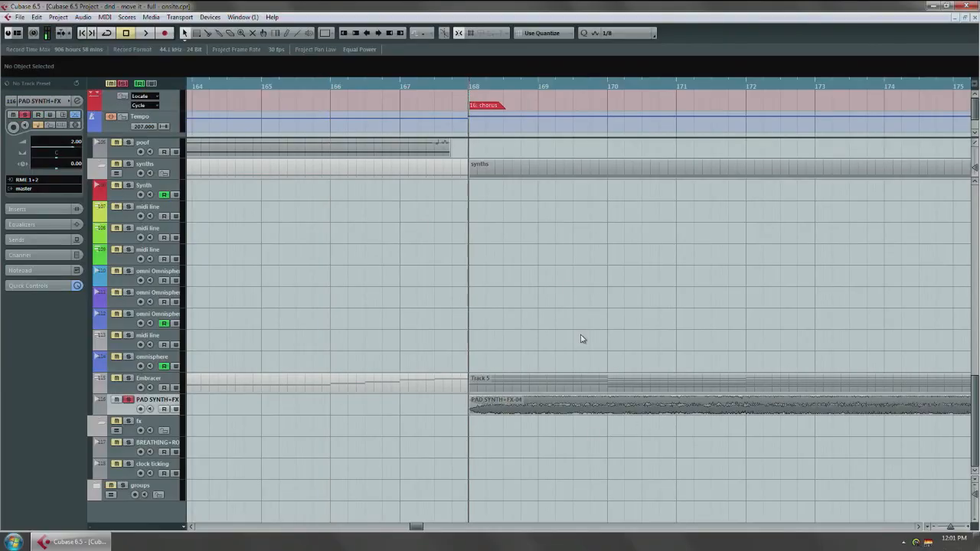
Play the soloed PAD SYNTH+FX track from bar 168 and turn its solo off
key("space")
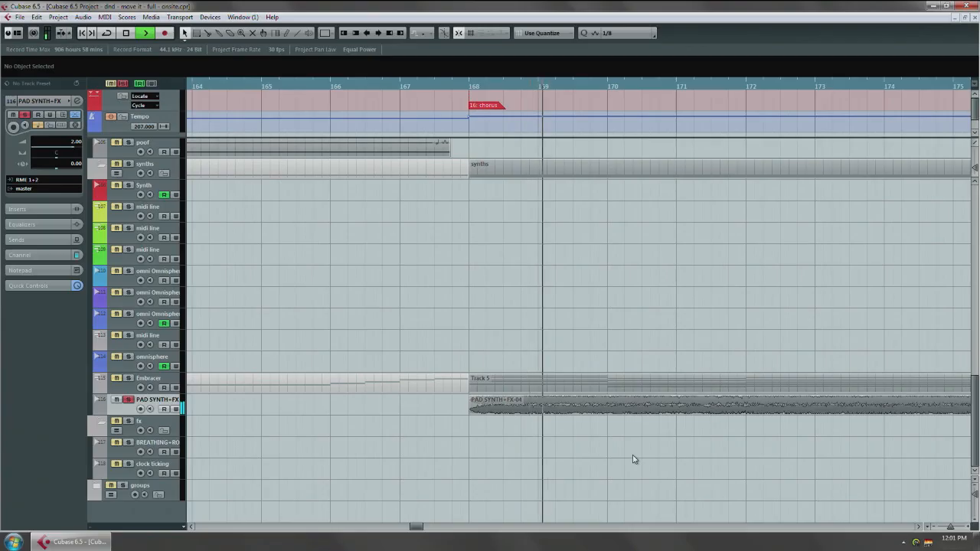
key("space")
key("s")
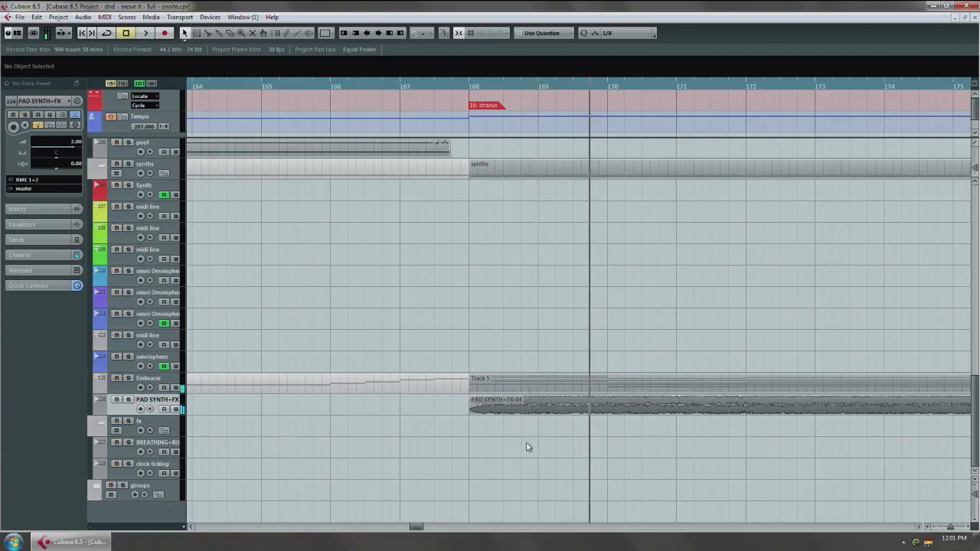
Split the PAD SYNTH+FX clip at bar 170 and copy its two-bar first piece to bar 166
left_click(609, 407, "alt")
left_click_drag(556, 405, 413, 408)
Reverse the copied clip at bar 166 as a new version and fade it in across its full length
right_click(385, 411)
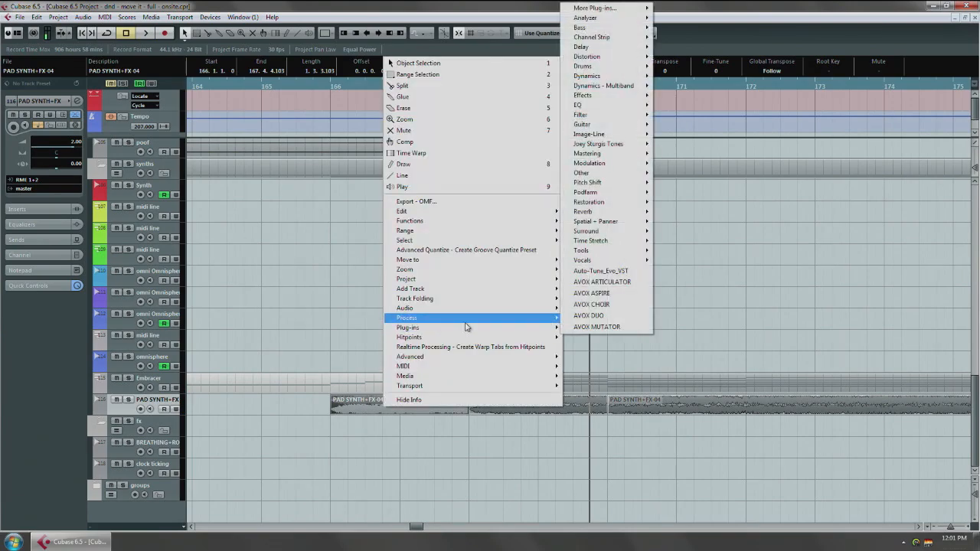
mouse_move(467, 318)
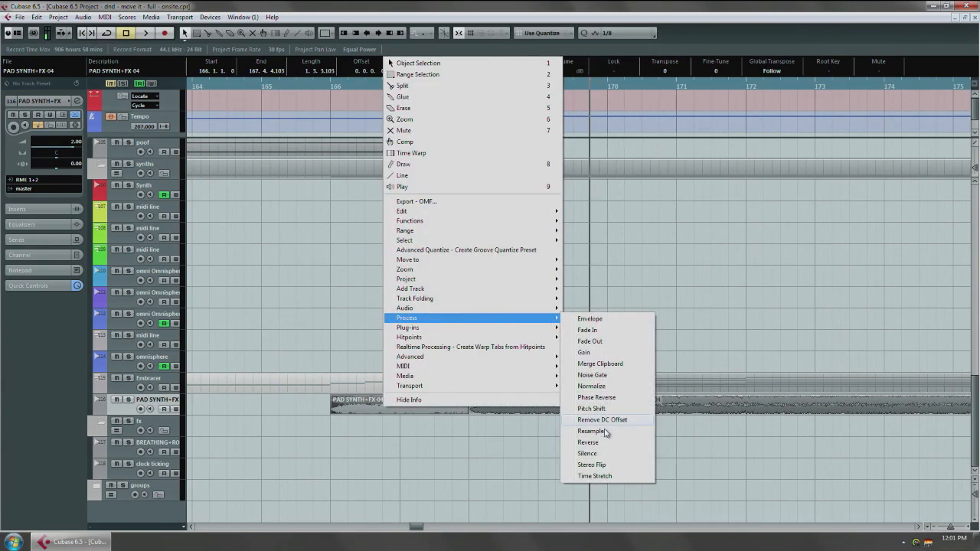
left_click(602, 442)
left_click(489, 305)
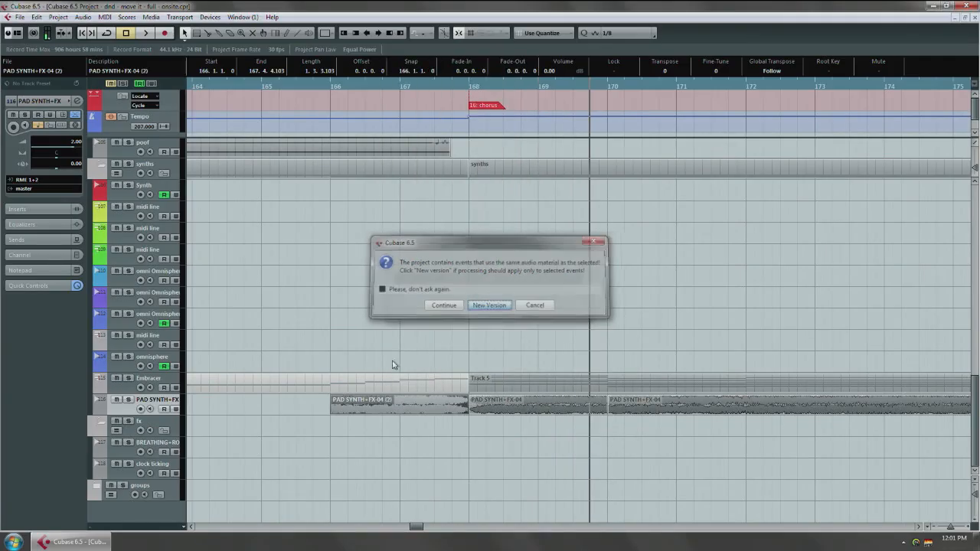
left_click_drag(333, 399, 594, 402)
Audition the reversed pad from bar 166, first with PAD SYNTH+FX soloed and again with the full mix
key("l")
key("s")
key("space")
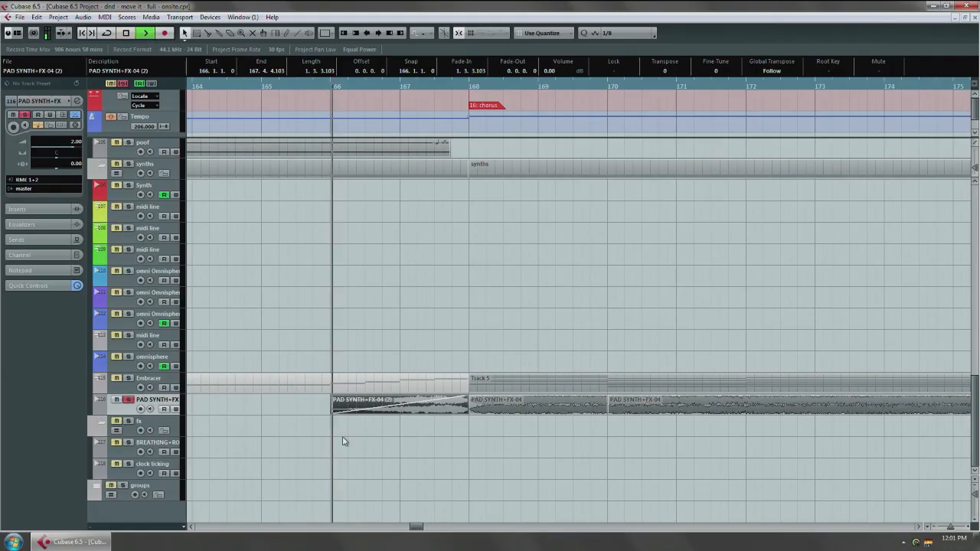
left_click(472, 453)
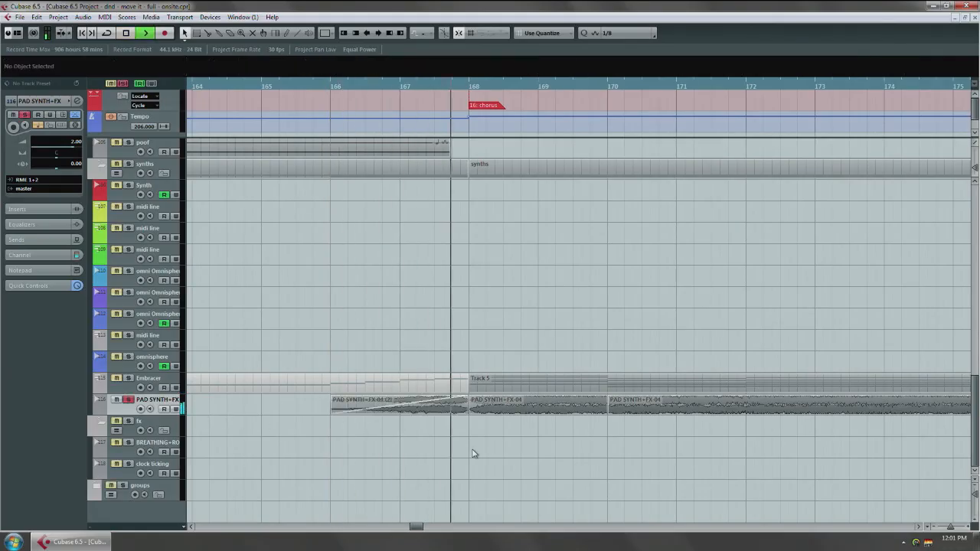
key("space")
key("s")
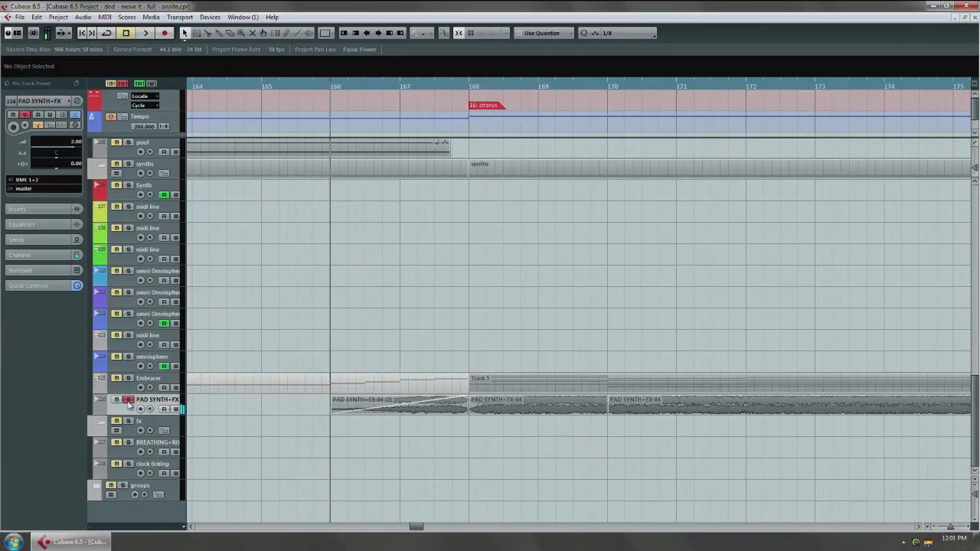
key("space")
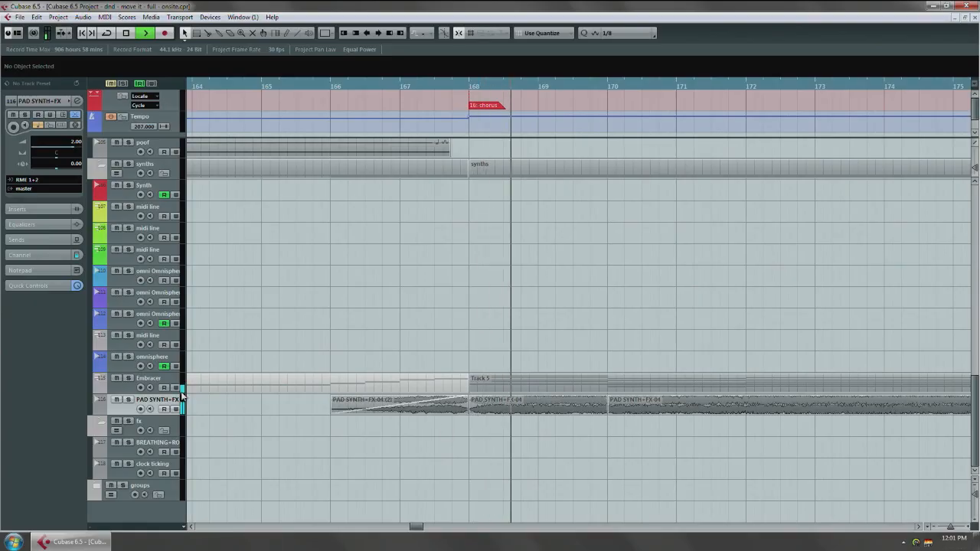
Add volume automation to the PAD SYNTH+FX track, rising from bar 166 to a 6.02 peak at bar 168
left_click(99, 410)
left_click(129, 421)
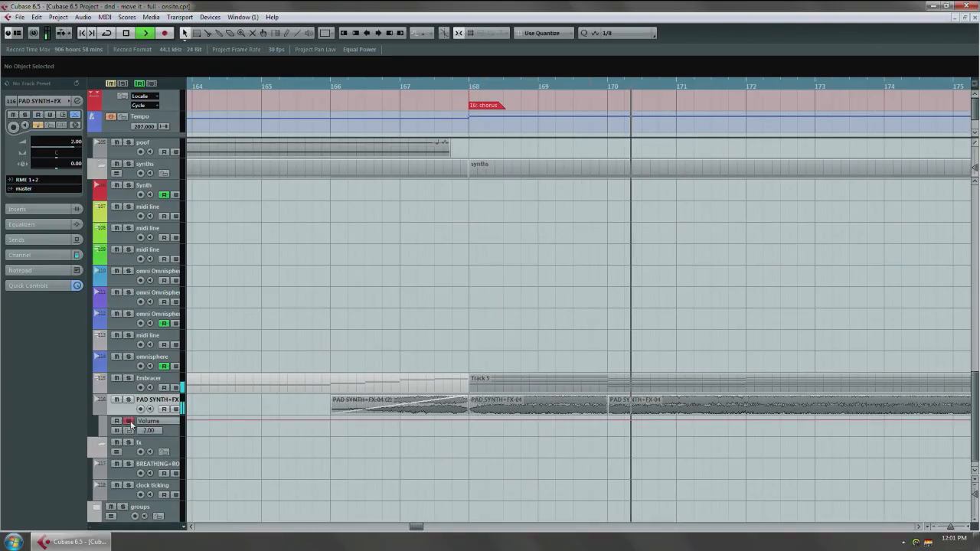
key("space")
left_click(485, 421)
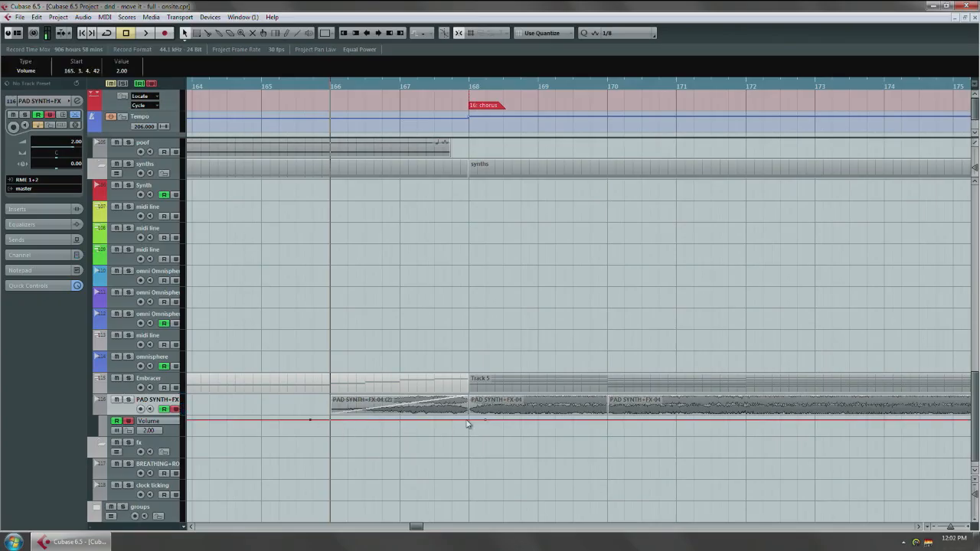
left_click_drag(469, 424, 470, 416)
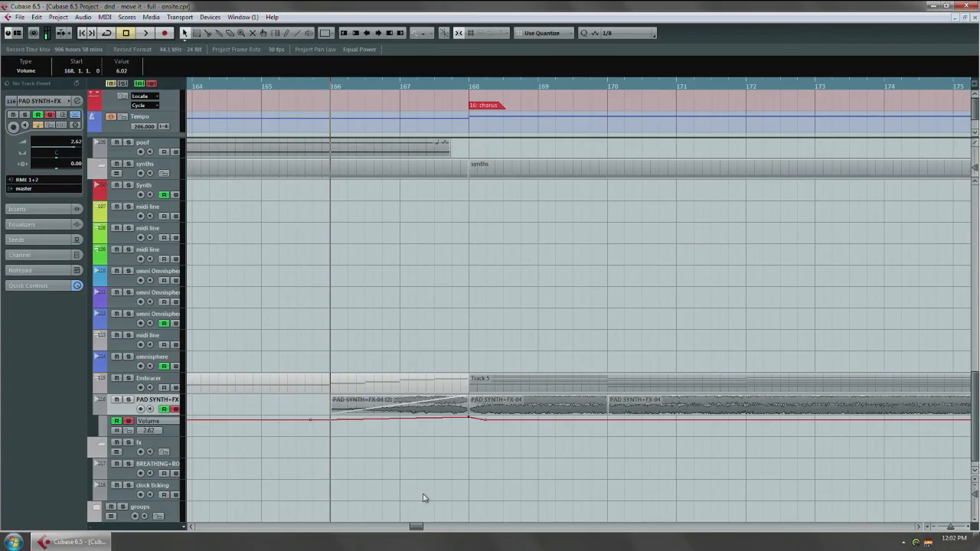
Set up an envelope Pitch Shift on the reversed clip with a 12-semitone range, rising in a straight line from -12 semitones
scroll(449, 443, "up", 2)
key("z")
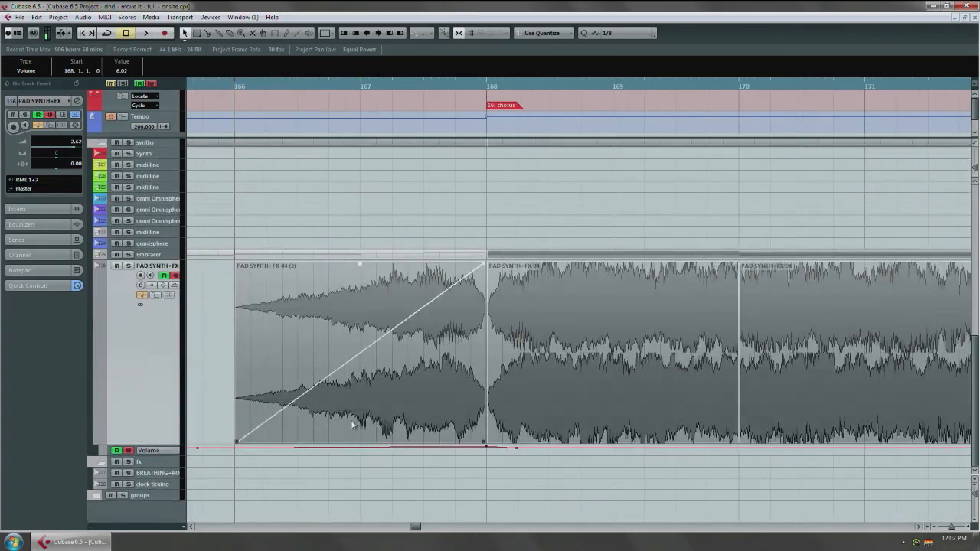
scroll(383, 418, "down", 2)
left_click(376, 428)
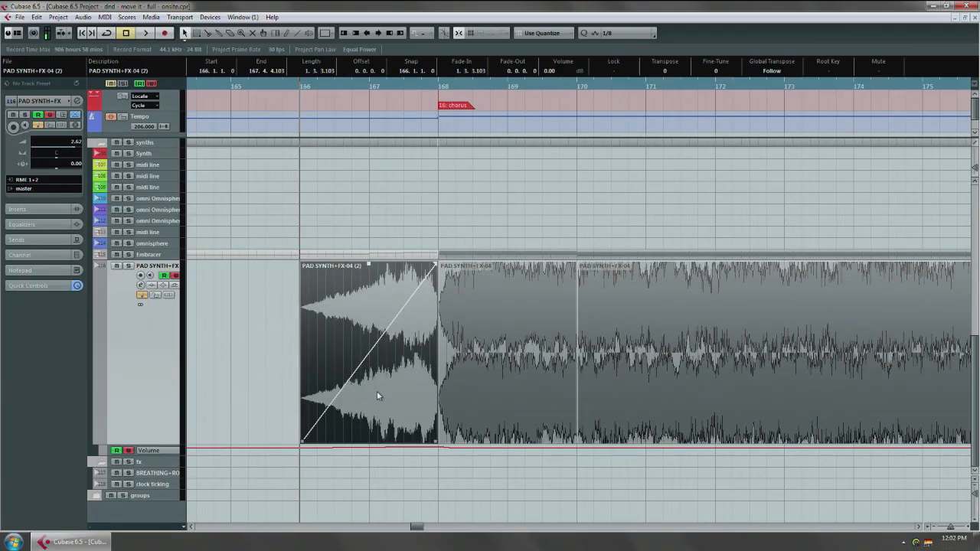
right_click(392, 348)
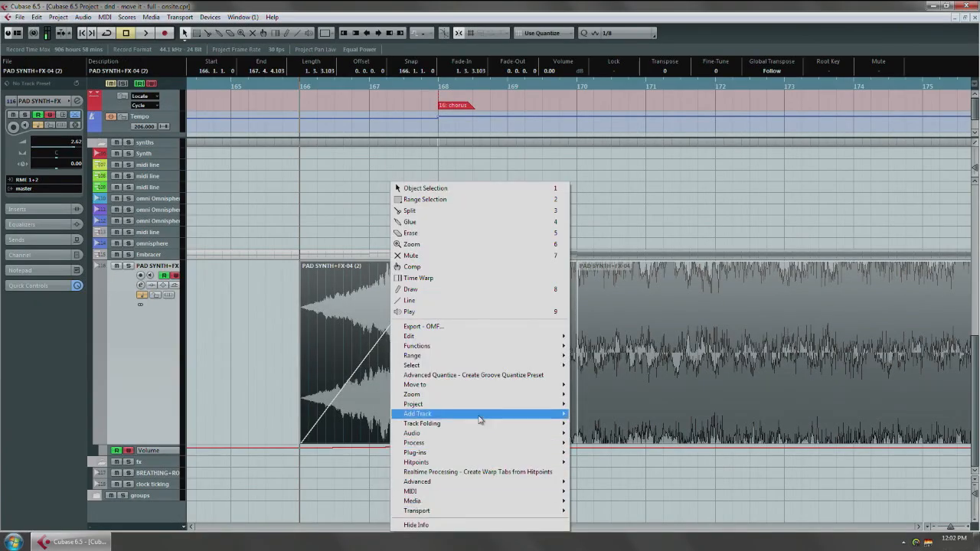
mouse_move(477, 444)
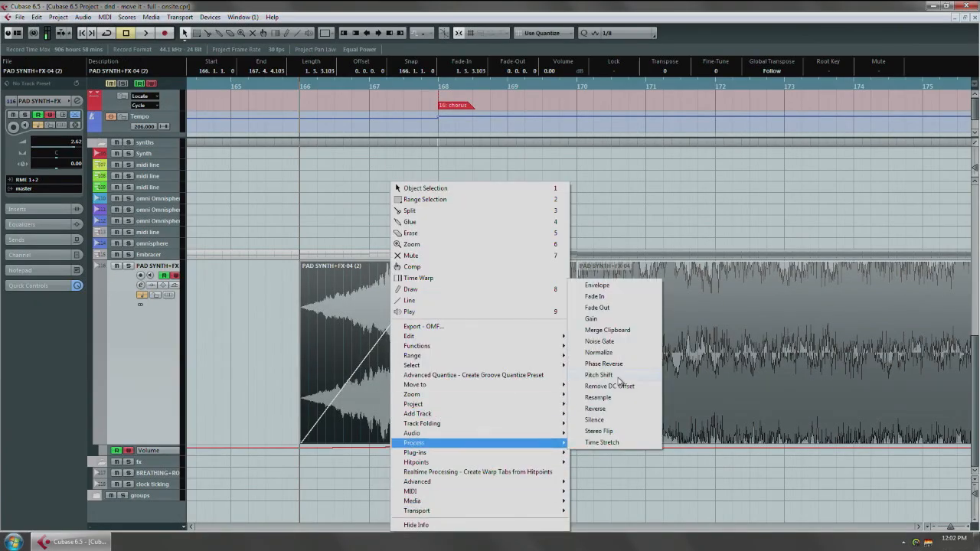
left_click(599, 374)
left_click(388, 115)
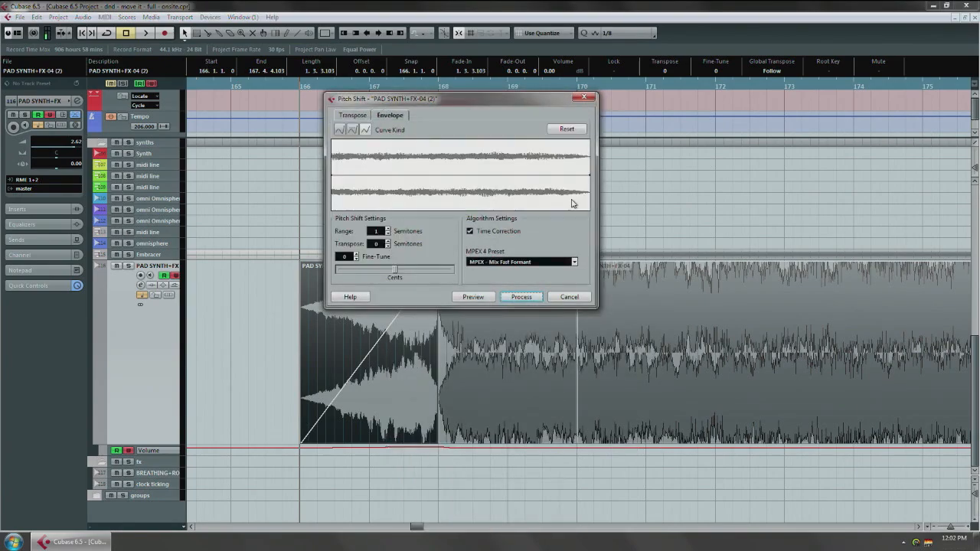
left_click_drag(379, 183, 335, 245)
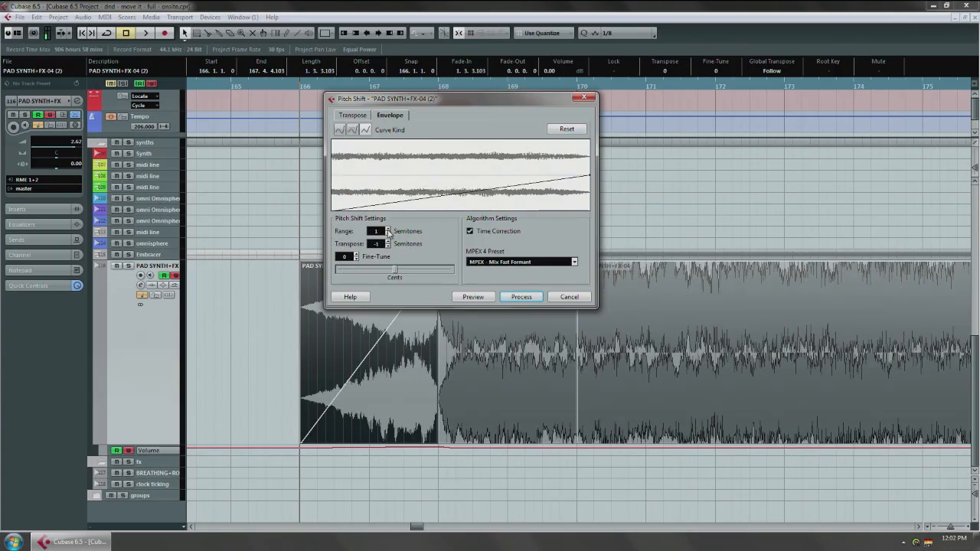
scroll(388, 231, "up", 12)
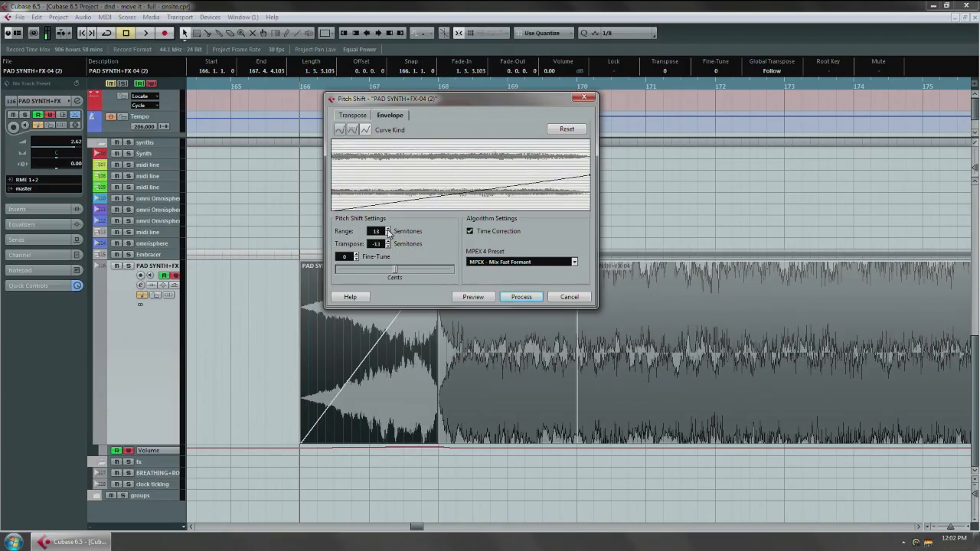
scroll(388, 239, "down", 1)
Set the pitch shift algorithm preset to MPEX - Poly Fast Formant and preview the result
left_click(498, 262)
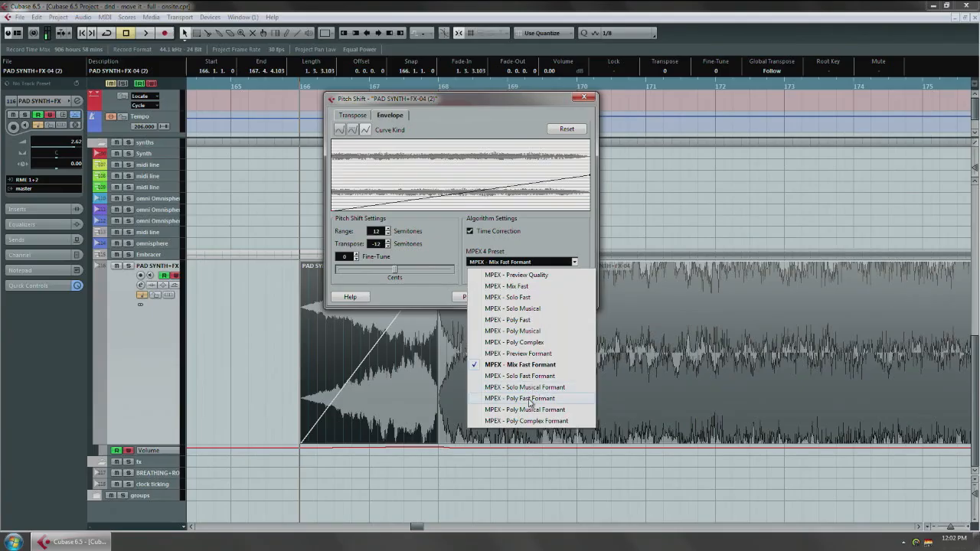
left_click(532, 389)
left_click(474, 297)
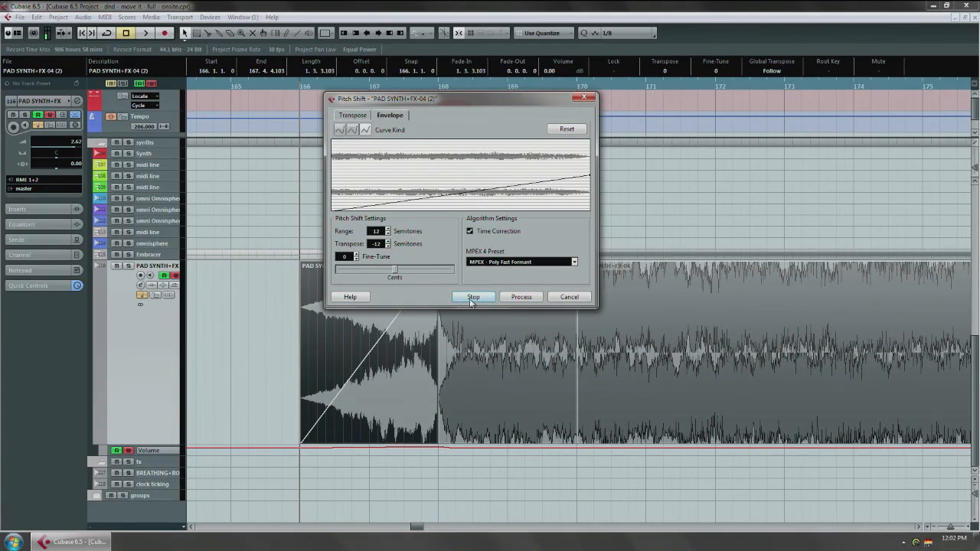
left_click(473, 297)
Reset the pitch envelope, lower its start to -12 semitones, and choose the curve kind that flattens smoothly at the middle point
left_click(571, 130)
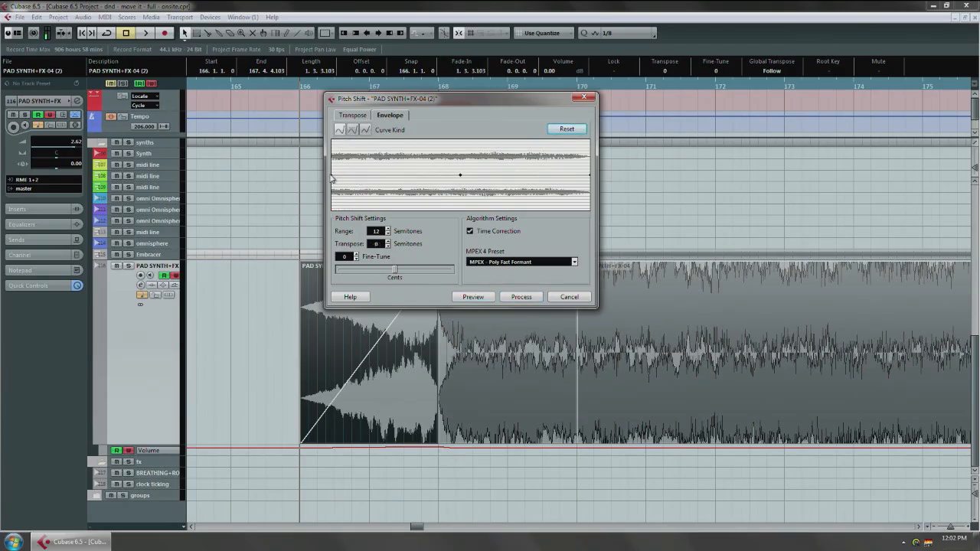
left_click_drag(335, 184, 335, 230)
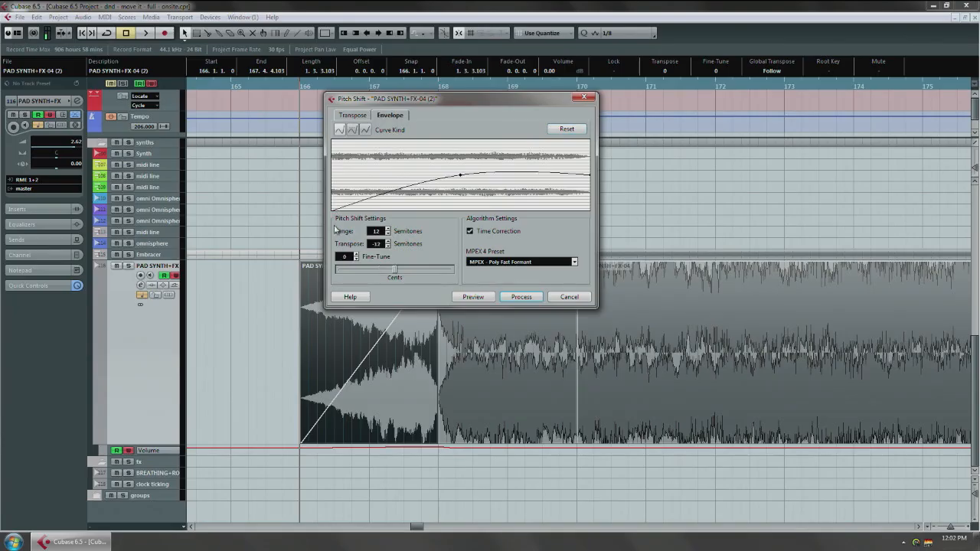
left_click(355, 130)
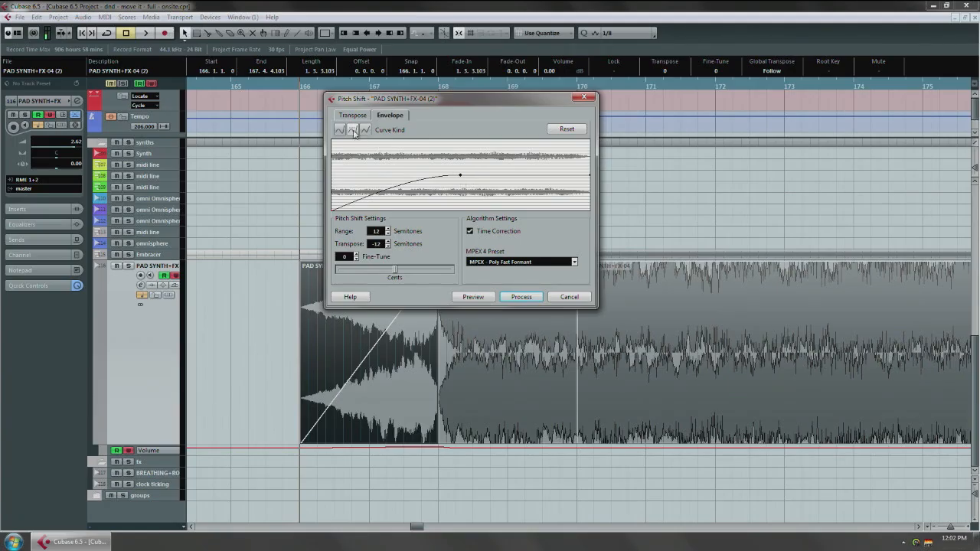
left_click(365, 131)
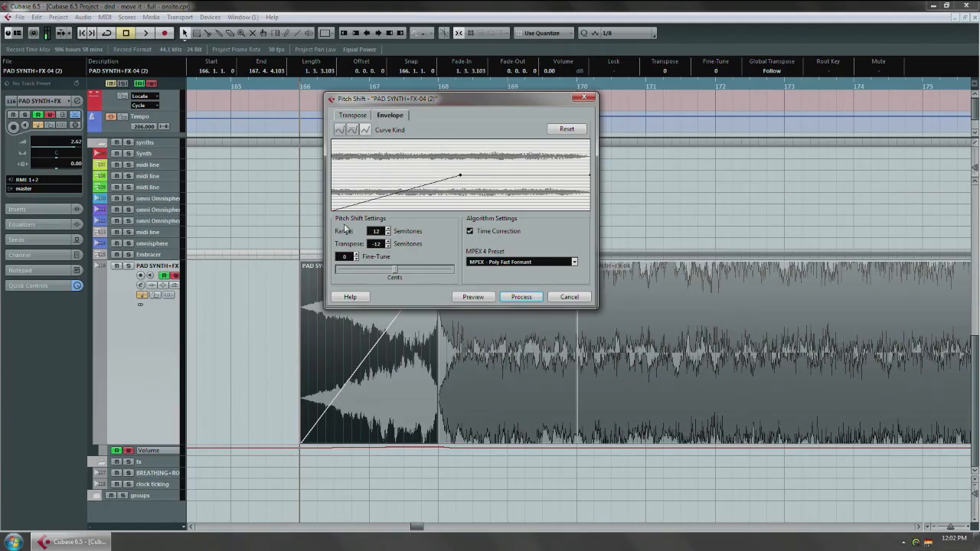
left_click(355, 130)
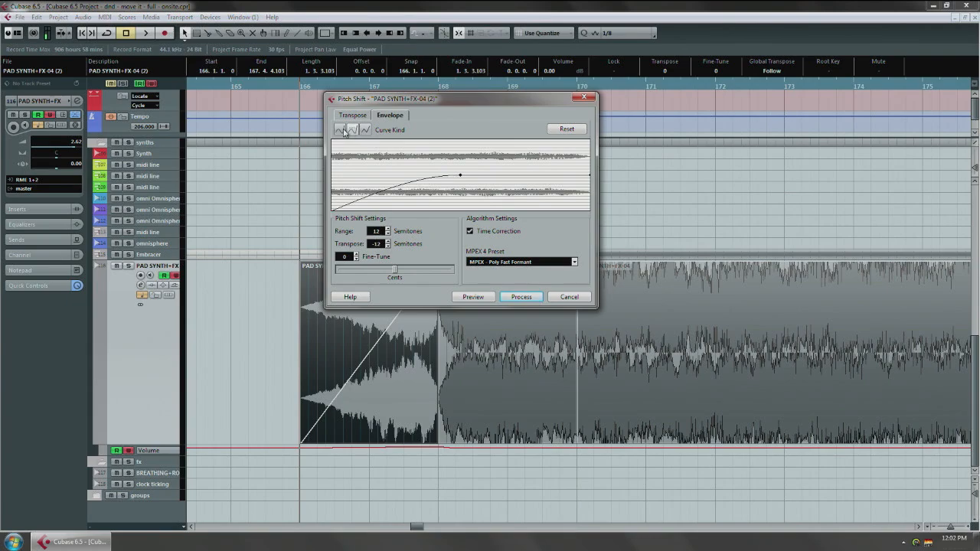
left_click(344, 131)
left_click(353, 131)
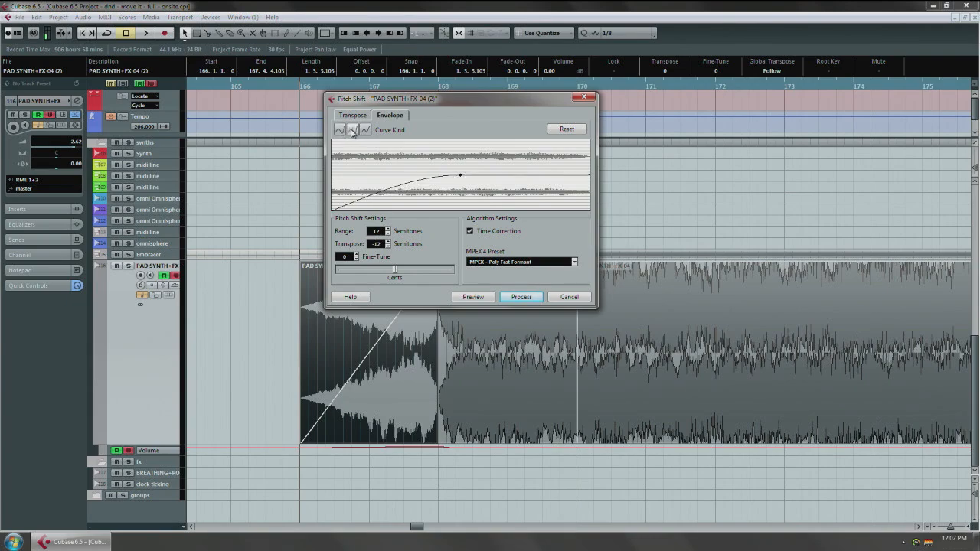
Preview the pitch shift, move the envelope's middle point close to the clip's end, and process the clip
left_click(473, 299)
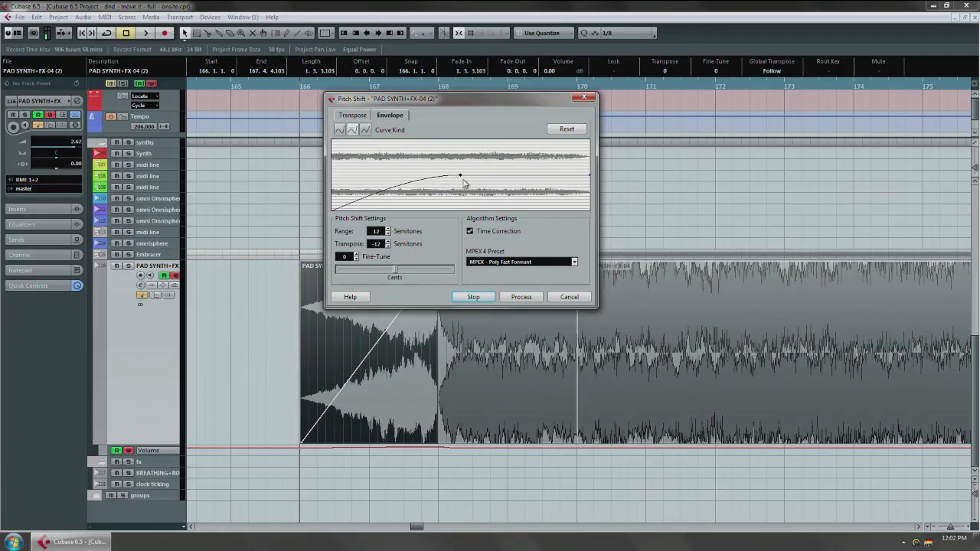
left_click_drag(462, 181, 565, 180)
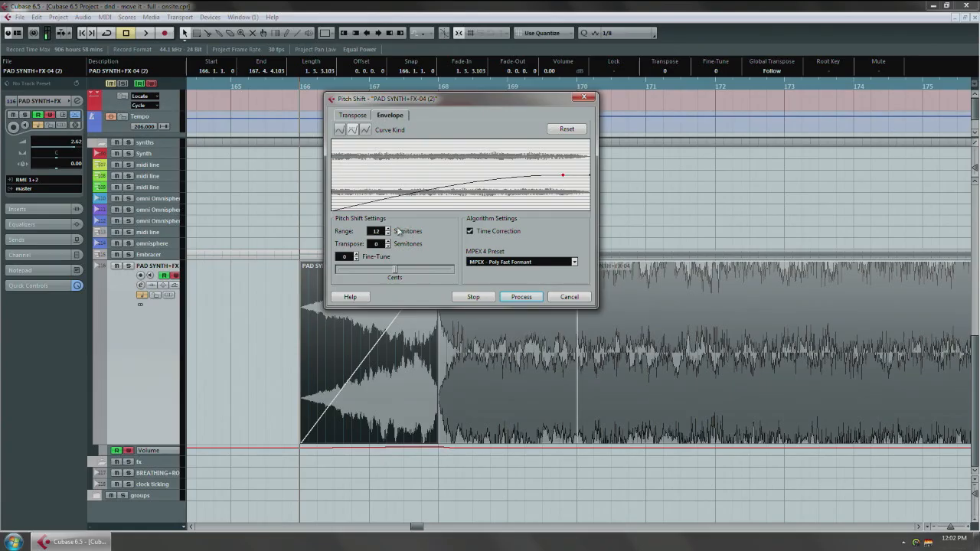
left_click(478, 297)
left_click(514, 301)
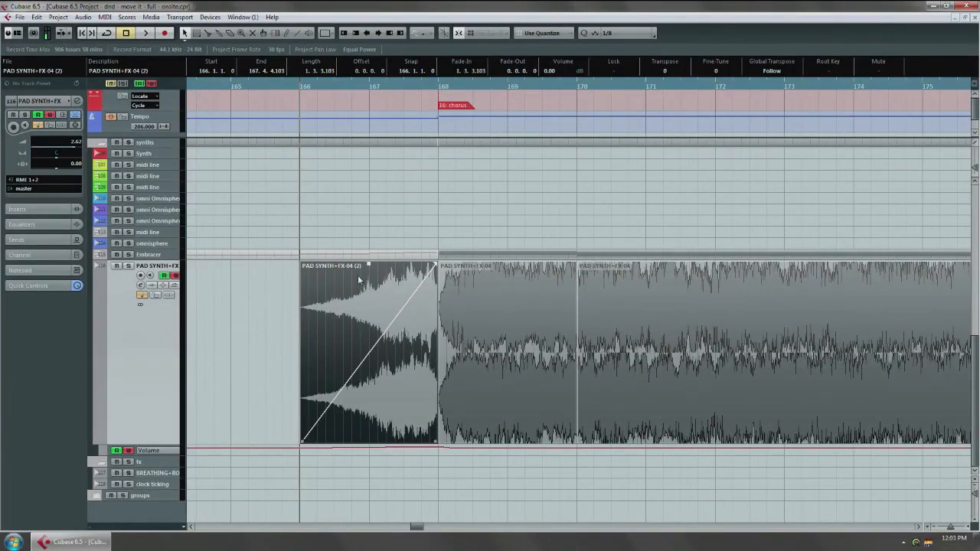
Play the pitch-shifted reverse clip from bar 166 into the chorus with the full mix
key("space")
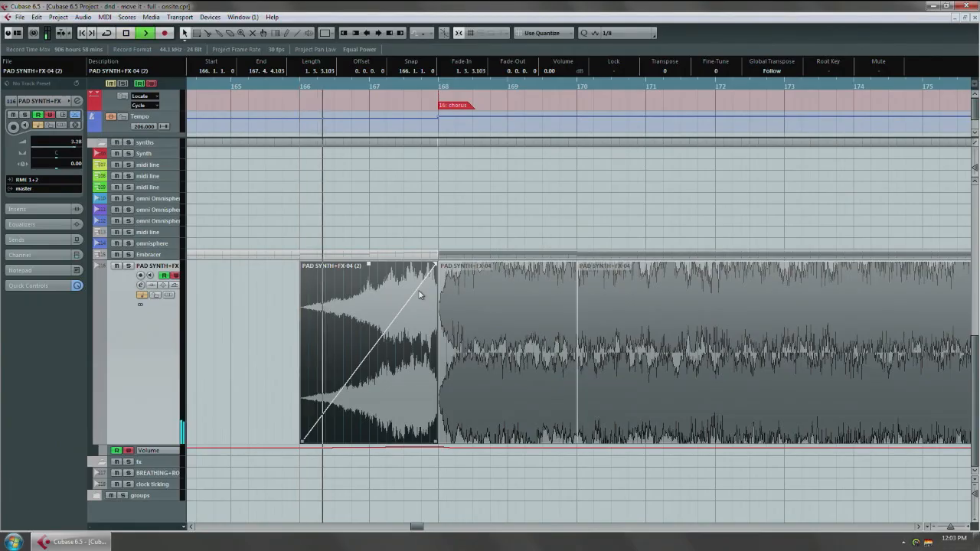
left_click(244, 350)
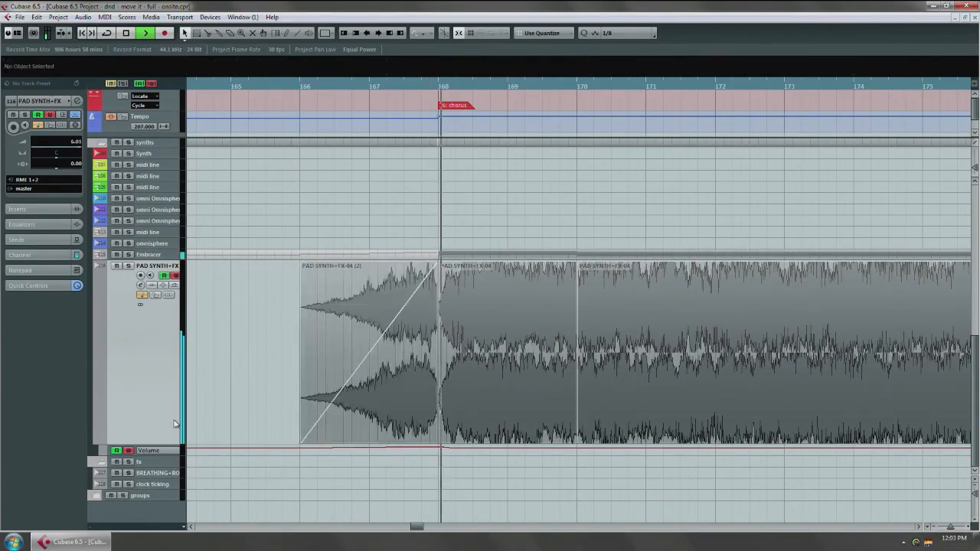
key("z")
key("space")
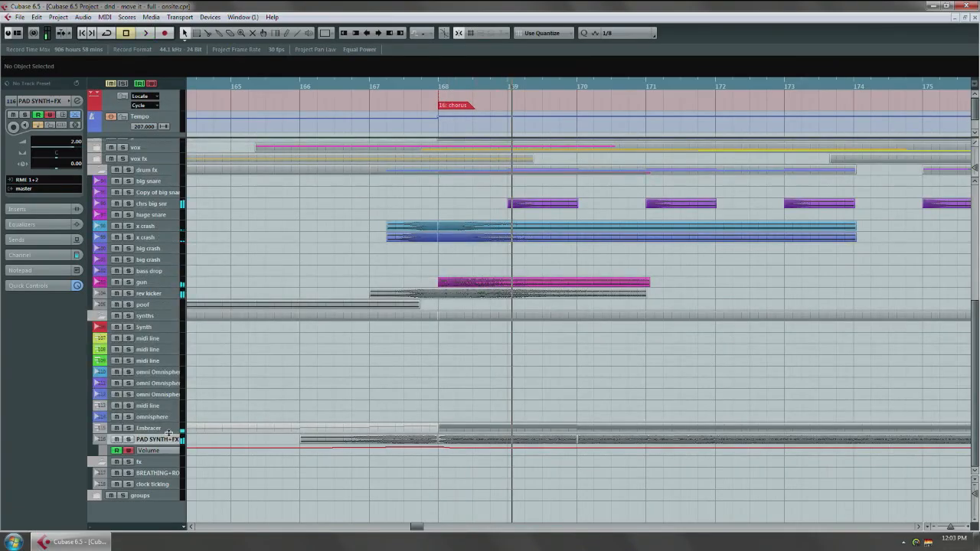
Insert the L1 limiter Stereo in the second insert slot of PAD SYNTH+FX and start playback from bar 166
left_click(46, 209)
left_click(49, 161)
mouse_move(50, 256)
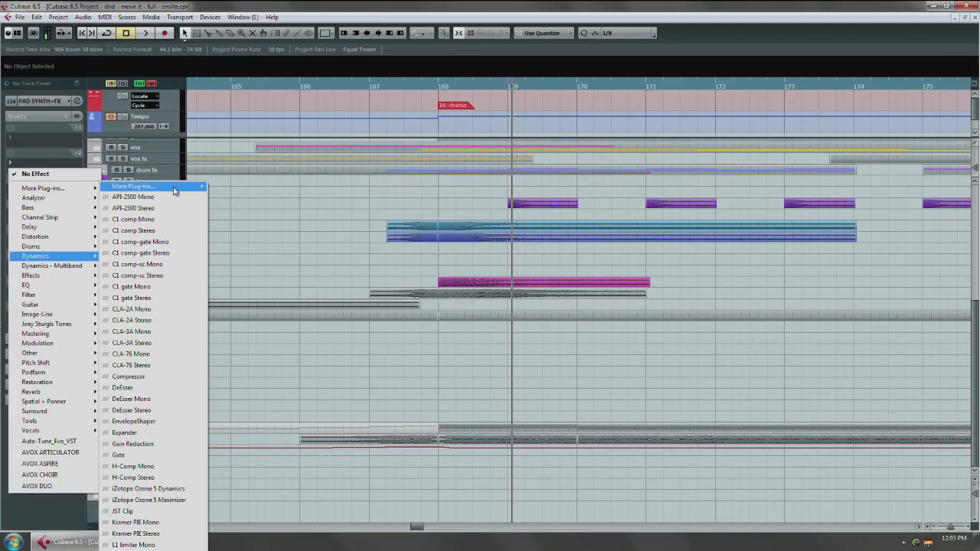
mouse_move(175, 191)
left_click(234, 187)
key("KP_0")
key("space")
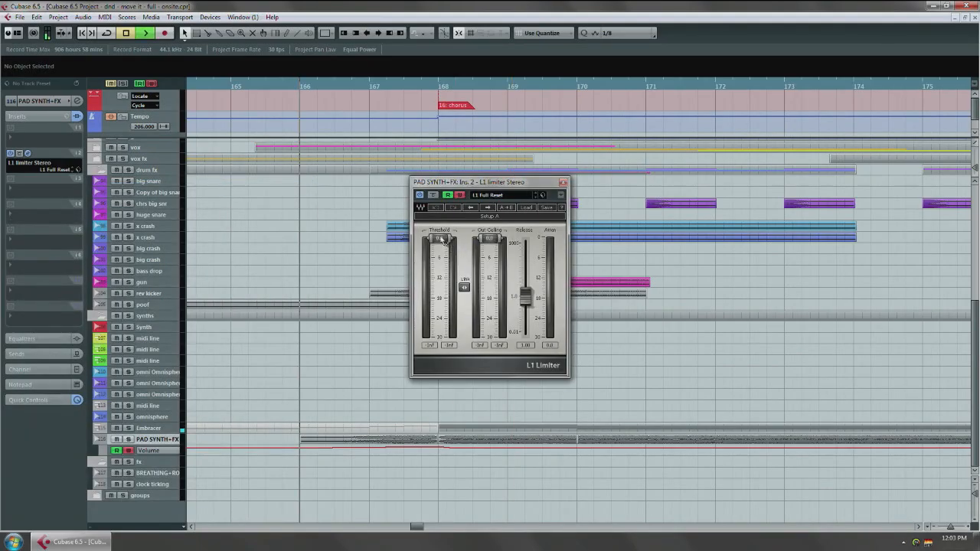
Lower the L1 limiter's threshold to about -14 dB during playback, close the plug-in, and stop playback
left_click_drag(442, 239, 448, 284)
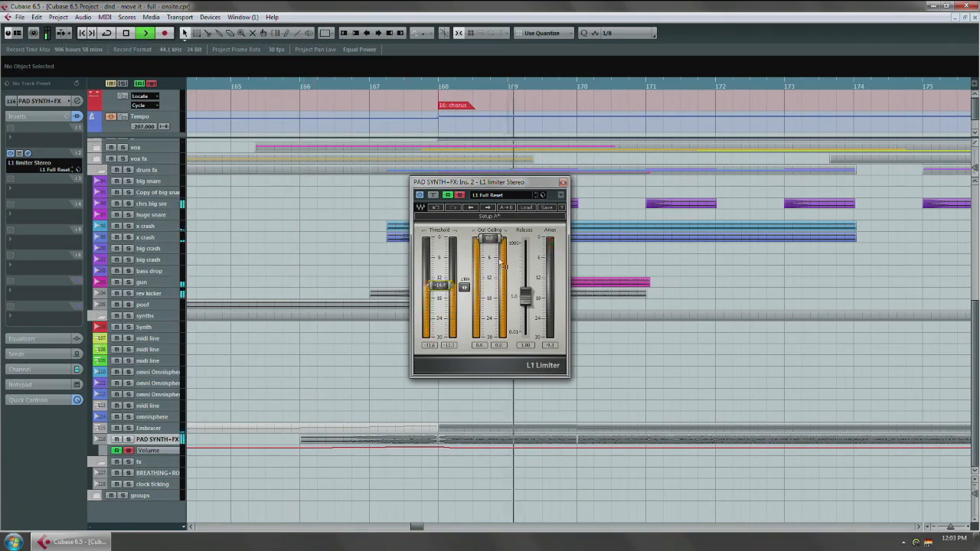
left_click(563, 183)
key("space")
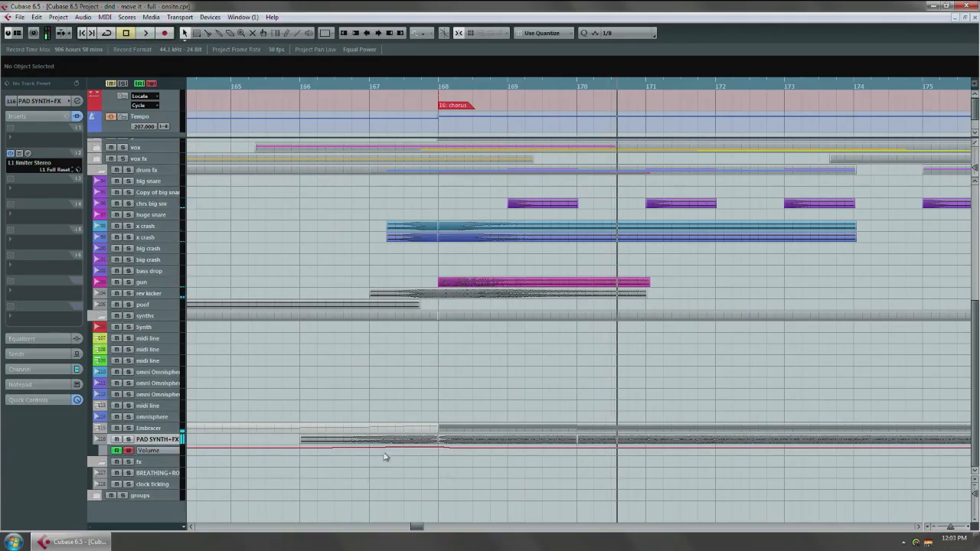
Enlarge the tracks to two rows and audition the reversed clip at bar 166 with the Play tool
left_click(975, 483)
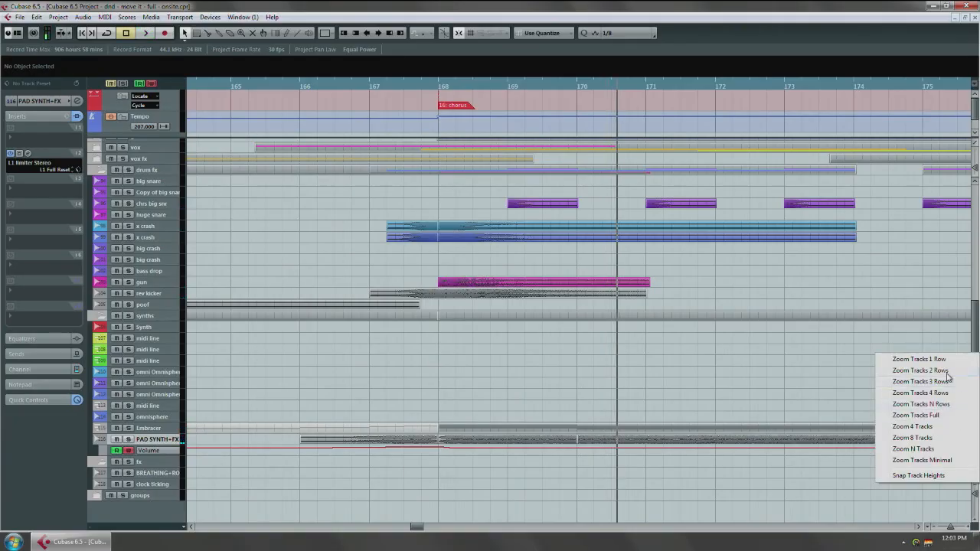
left_click(947, 372)
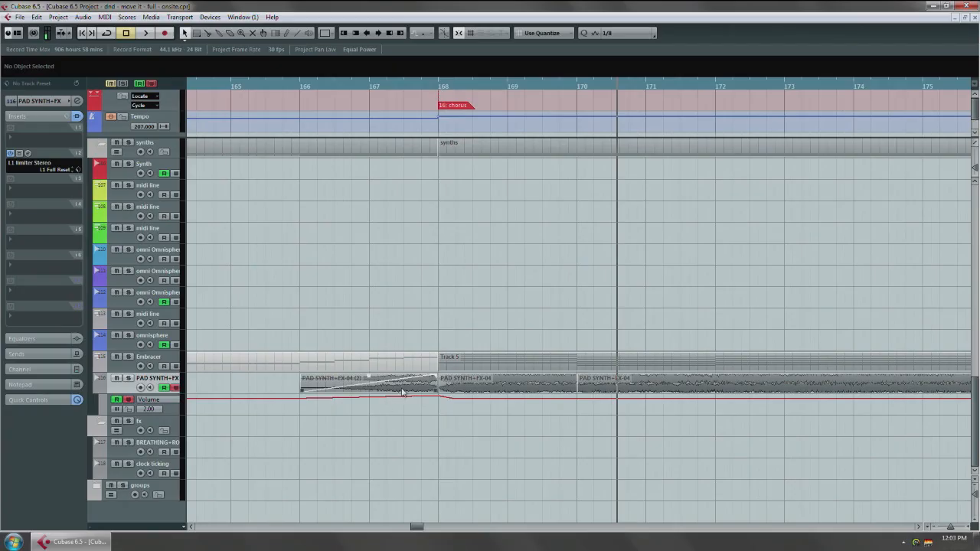
left_click(395, 393)
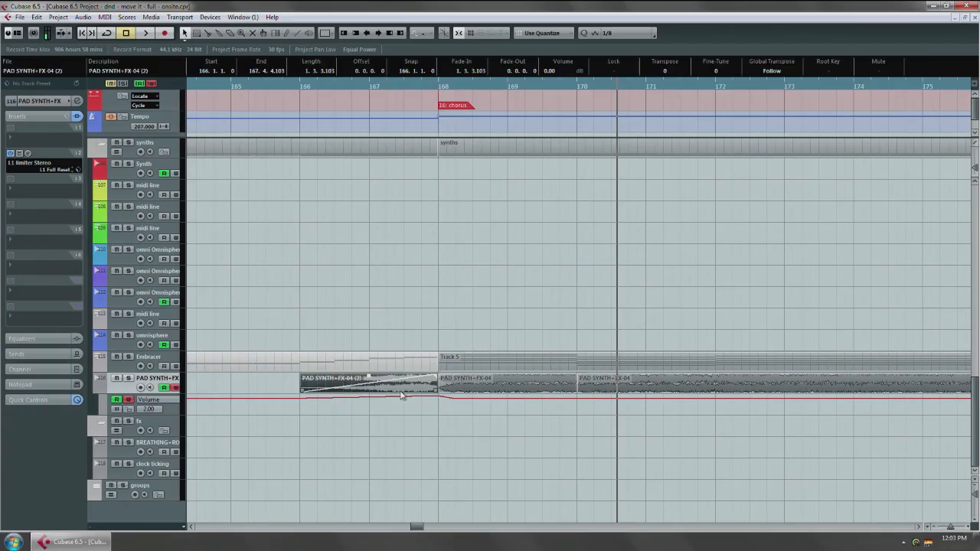
right_click(344, 418)
left_click(476, 415)
left_click(319, 382)
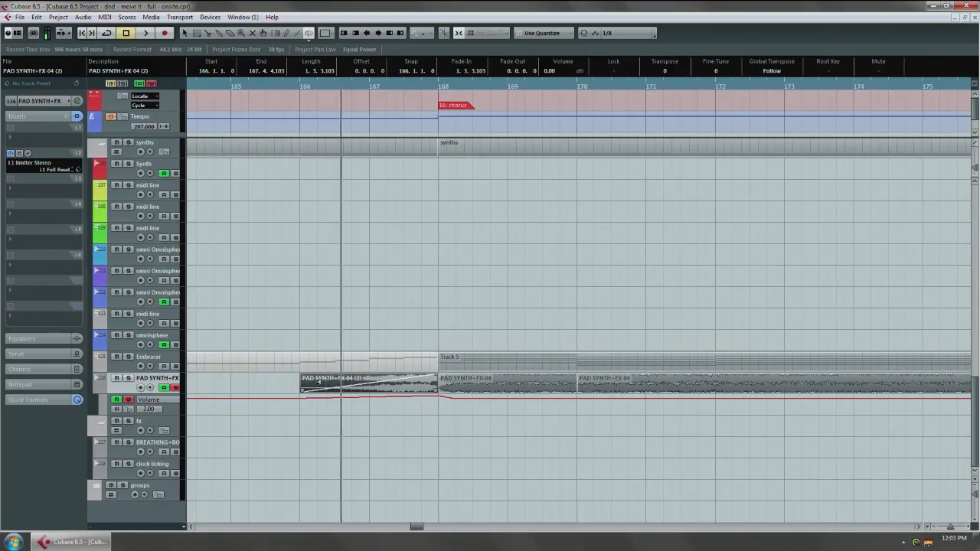
key("1")
right_click(305, 391)
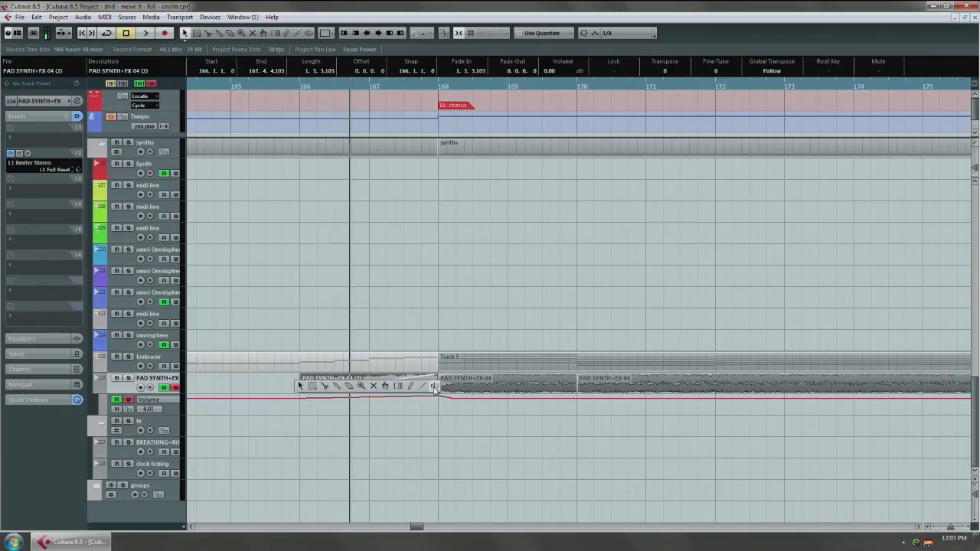
left_click(432, 383)
left_click(338, 390)
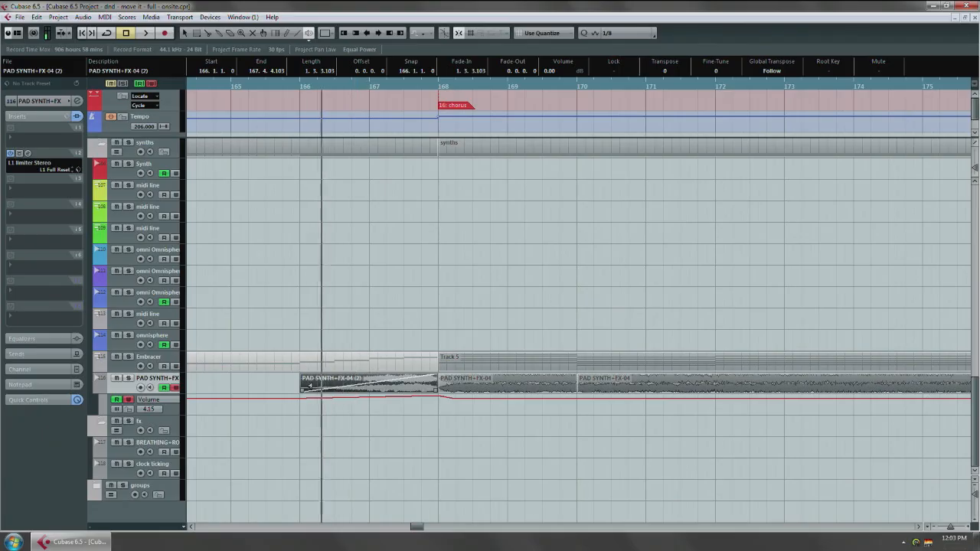
key("1")
Open Pitch Shift for the reversed PAD SYNTH+FX clip at bar 166 and reset its pitch envelope
right_click(362, 386)
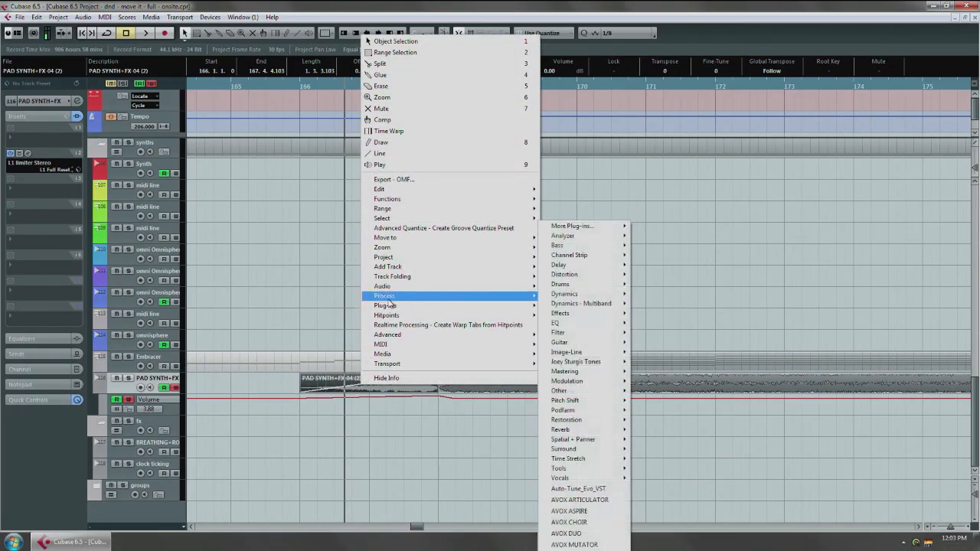
mouse_move(490, 296)
left_click(569, 387)
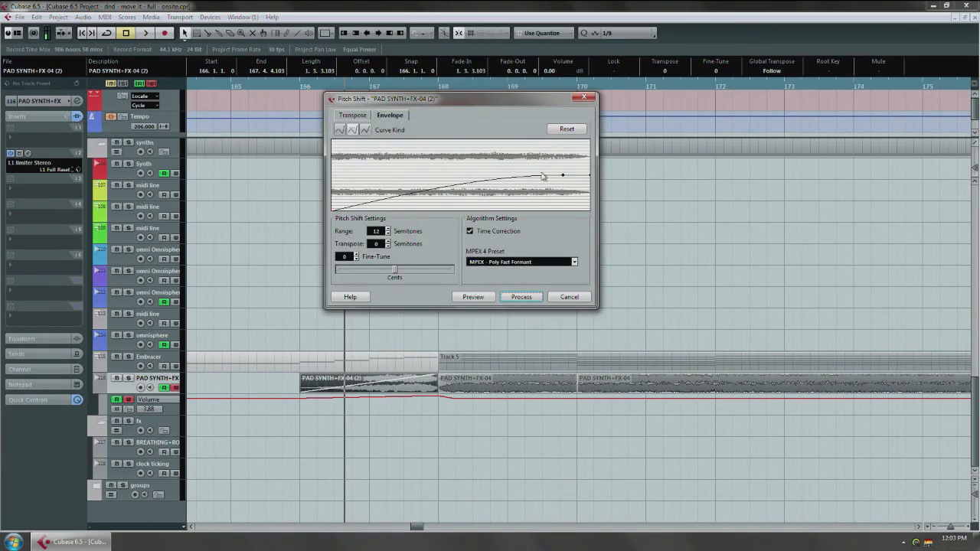
left_click(567, 130)
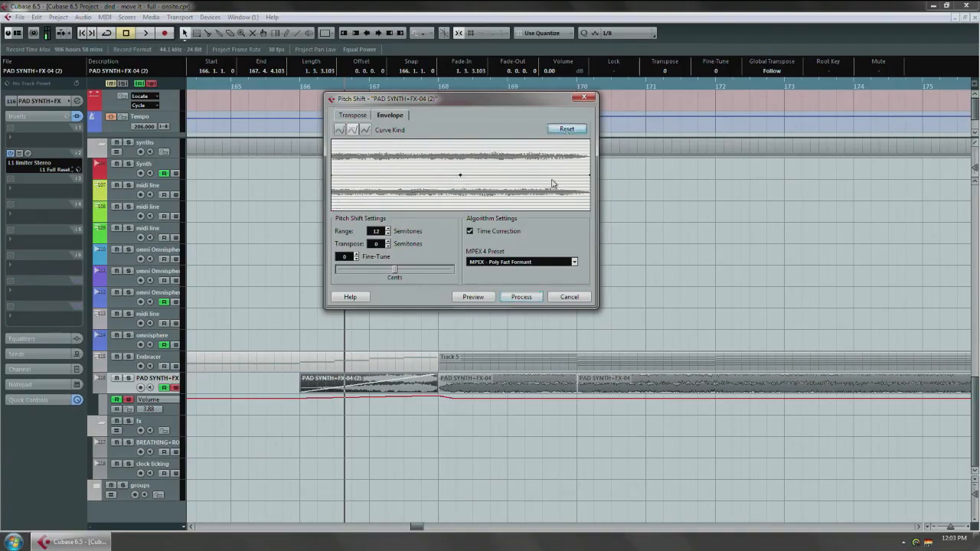
Try an envelope that stays at -12 semitones before rising late in the clip, preview it, and reset it
left_click_drag(493, 182, 331, 224)
left_click(567, 131)
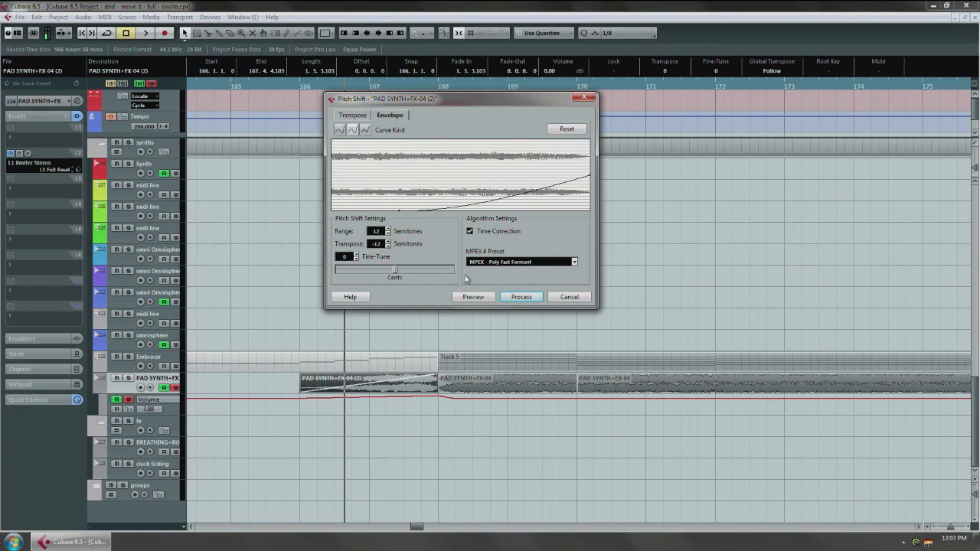
left_click(473, 297)
left_click(580, 133)
Try the first curve kind with the start at -12 semitones and two points near the clip's end, the last at 0 semitones and 0 cents
left_click(350, 131)
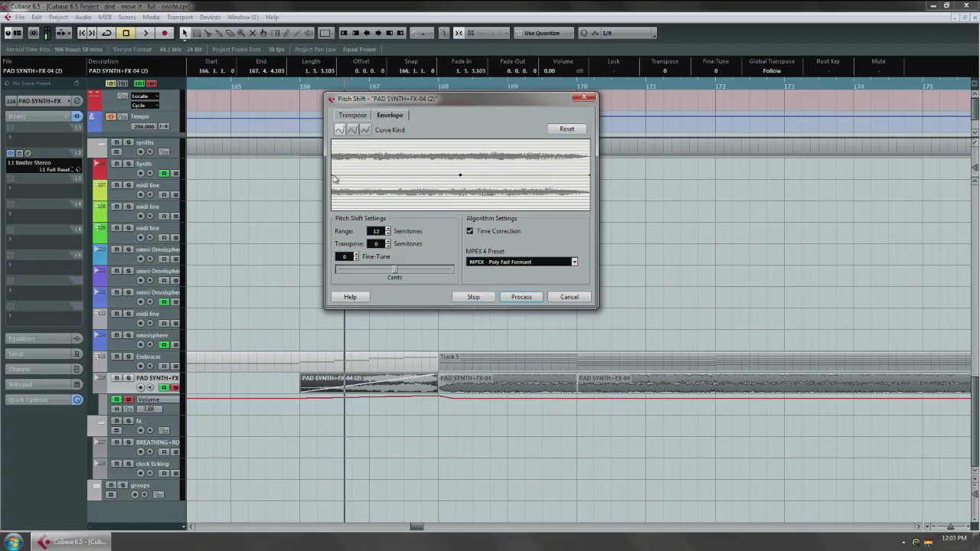
left_click_drag(334, 179, 339, 268)
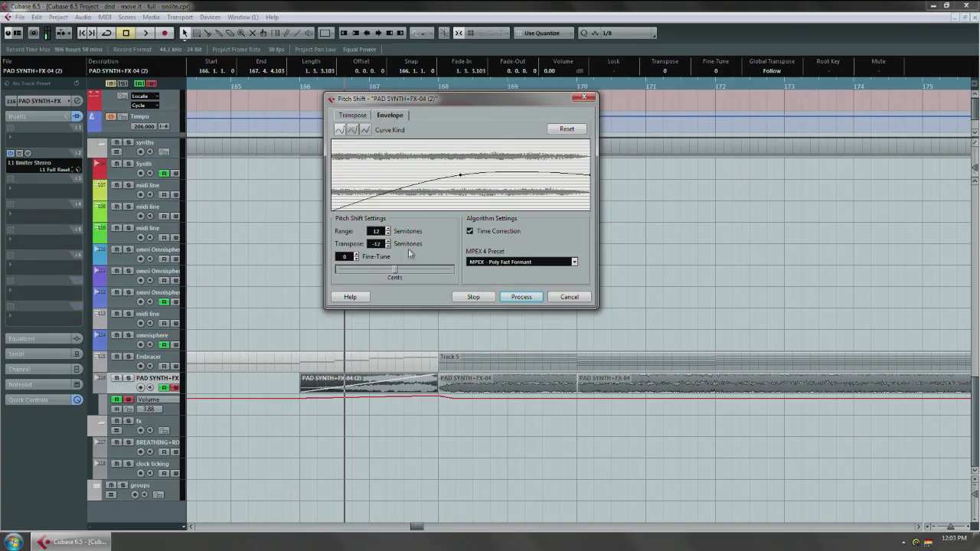
left_click_drag(463, 176, 561, 187)
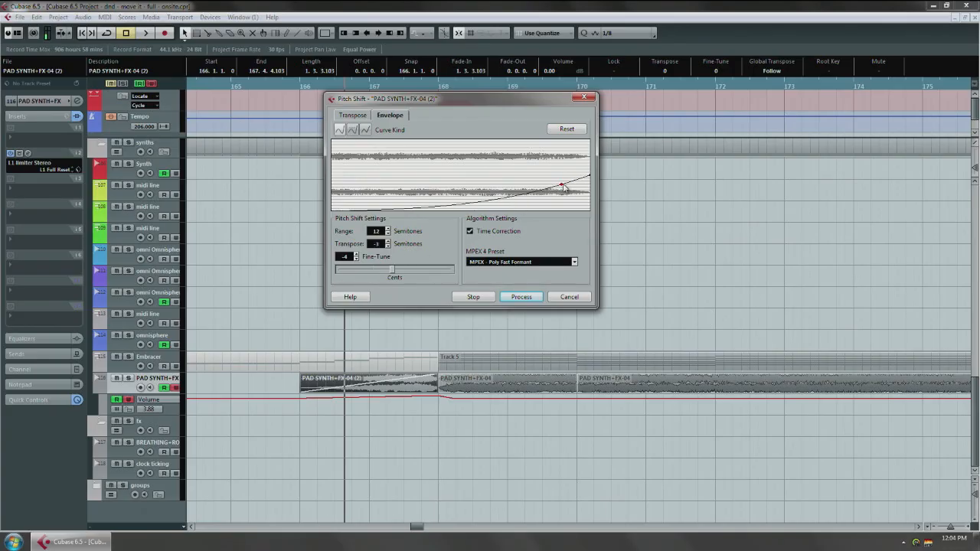
left_click_drag(563, 187, 578, 180)
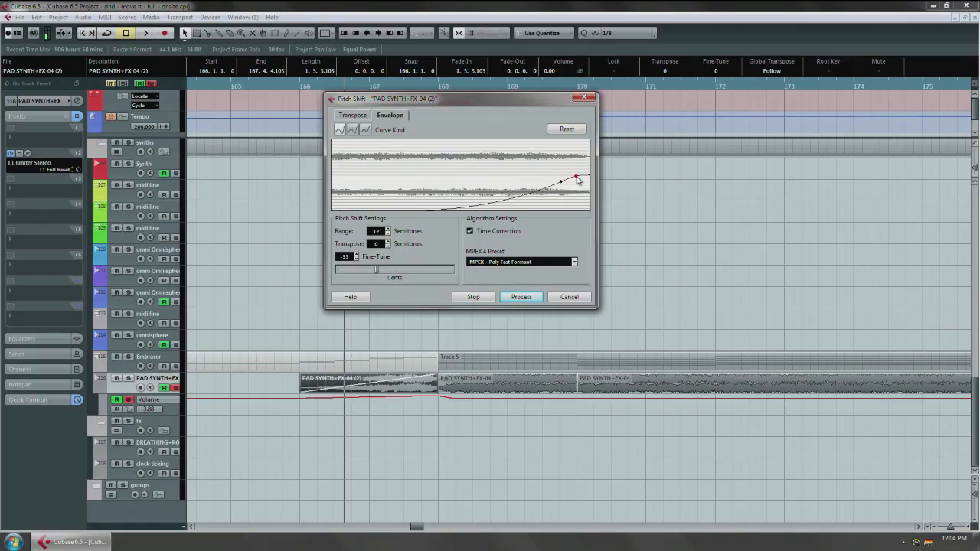
double_click(344, 259)
type("0")
key("Return")
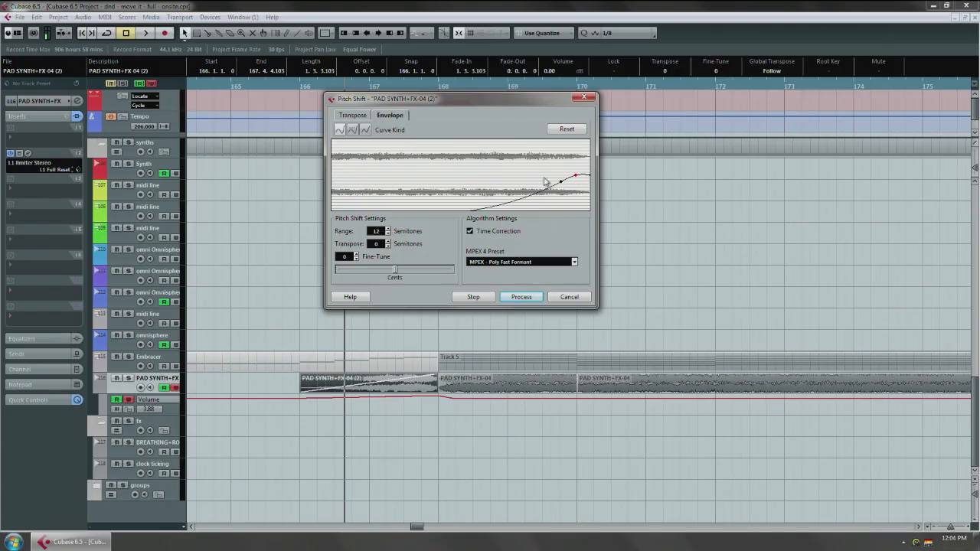
Try the second curve kind with the last inner point lowered to about -2.5 semitones, and reset the envelope
left_click(365, 131)
left_click(355, 131)
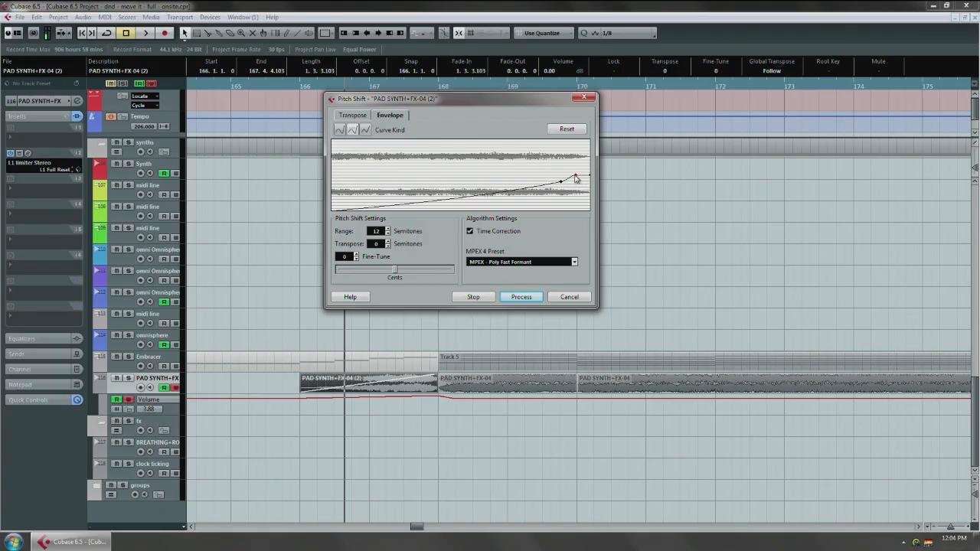
mouse_move(576, 178)
left_mouse_down()
mouse_move(557, 191)
mouse_move(576, 184)
left_mouse_up()
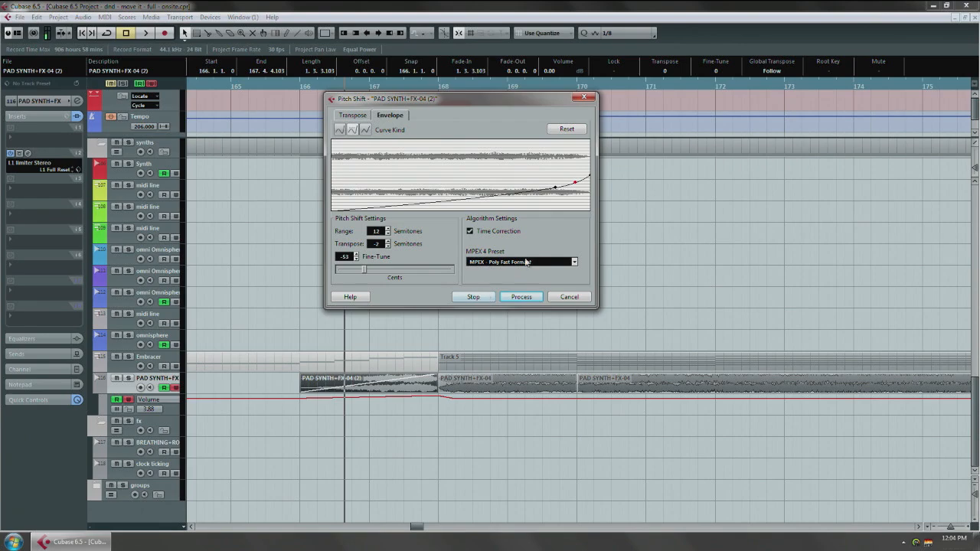
left_click(573, 130)
left_click_drag(551, 183, 573, 134)
left_click(572, 129)
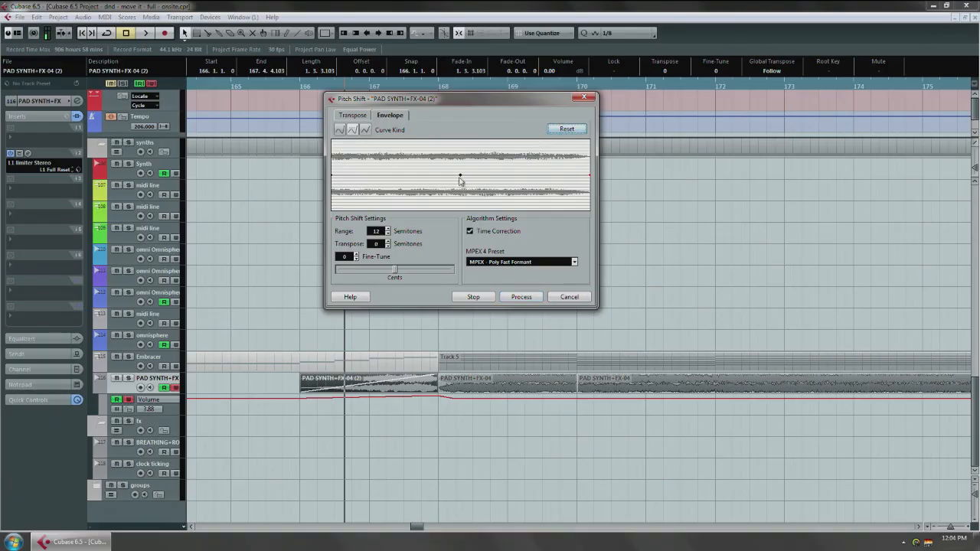
Shape the pitch envelope to start at -12 semitones and reach about -3 semitones near the clip's end, and stop the preview
left_click_drag(460, 180, 559, 183)
left_click_drag(334, 181, 336, 232)
left_click_drag(565, 181, 559, 188)
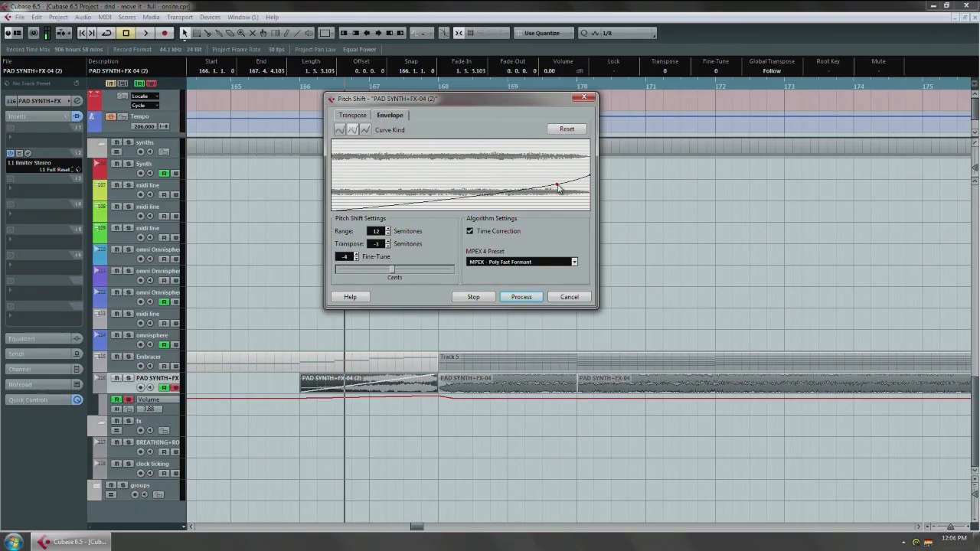
left_click(473, 298)
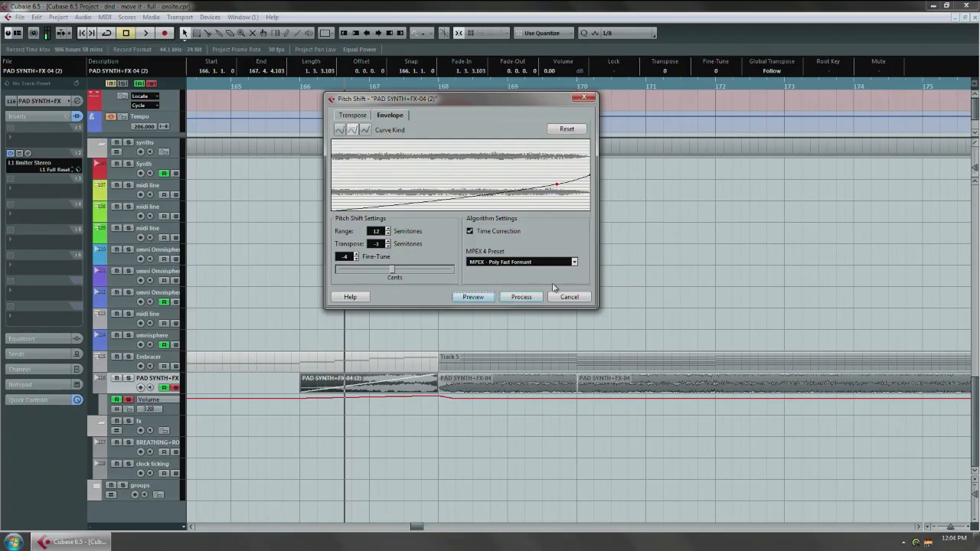
Set the MPEX 4 preset to MPEX - Poly Musical Formant and preview the pitch shift
left_click(504, 264)
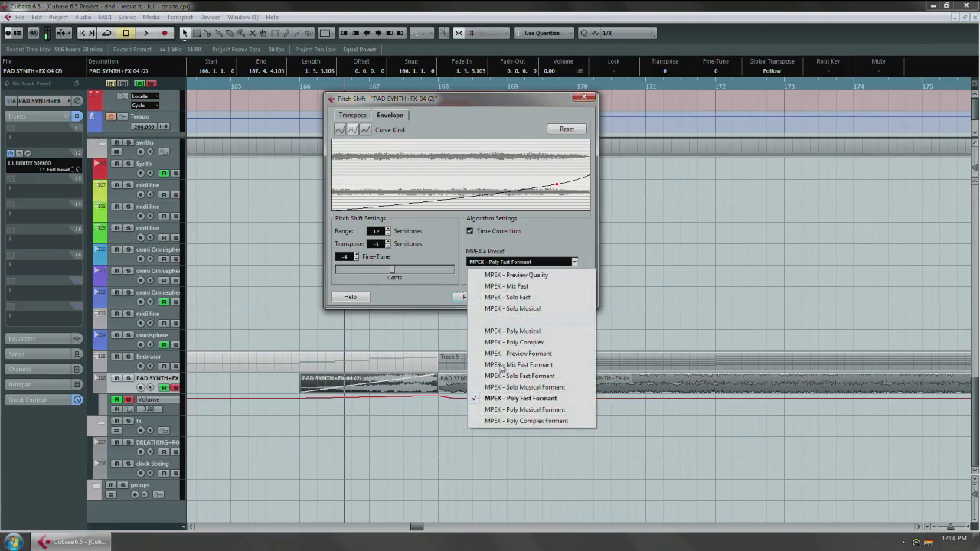
left_click(504, 412)
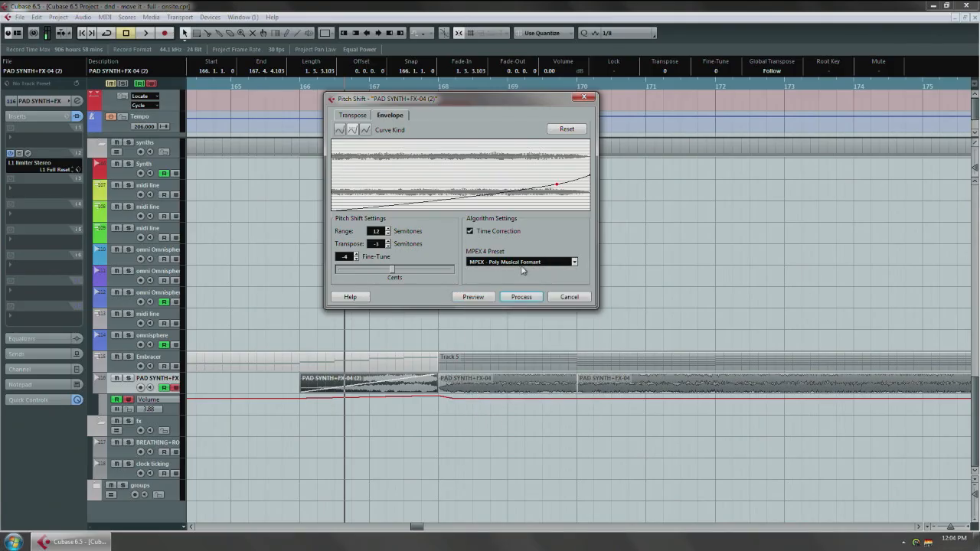
left_click(523, 264)
left_click(446, 282)
left_click(470, 299)
left_click(472, 299)
Try previewing the pitch shift without Time Correction, and turn Time Correction back on
left_click(494, 234)
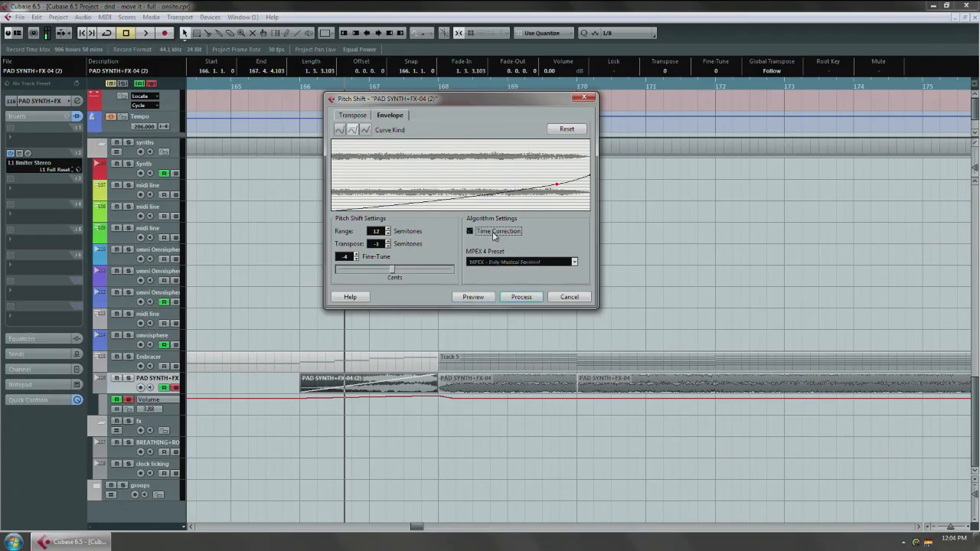
left_click(474, 297)
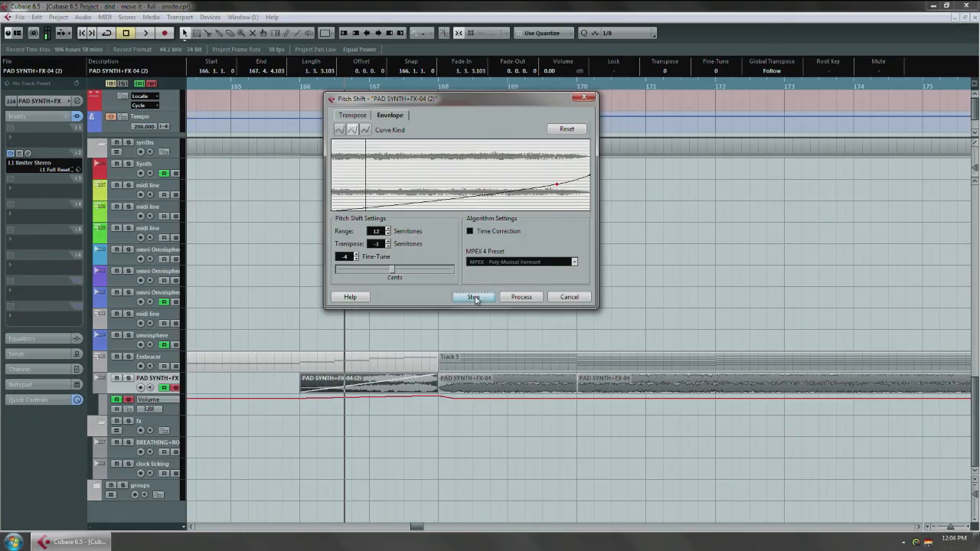
left_click(474, 298)
left_click(498, 234)
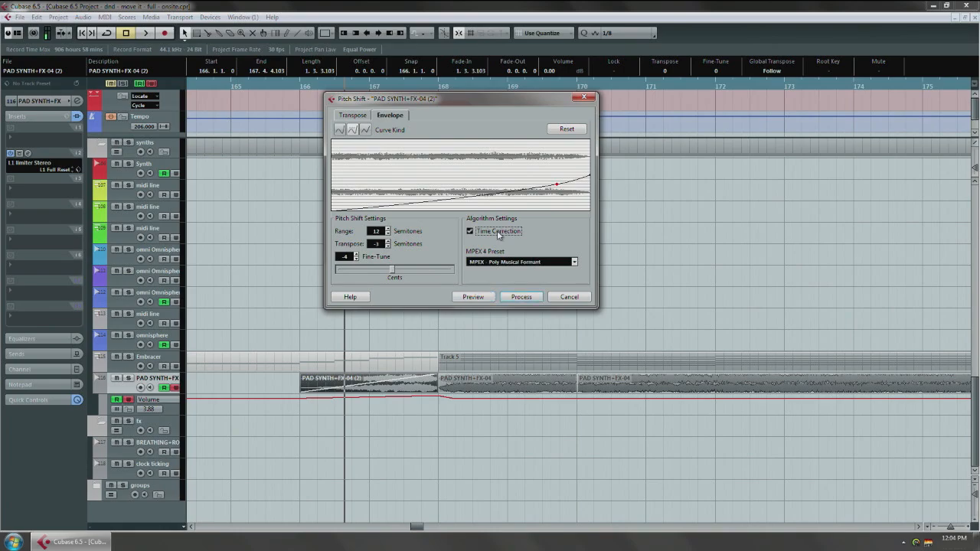
Preview the time-corrected pitch shift once more, check the Transpose and Envelope pages, and process the clip
left_click(484, 298)
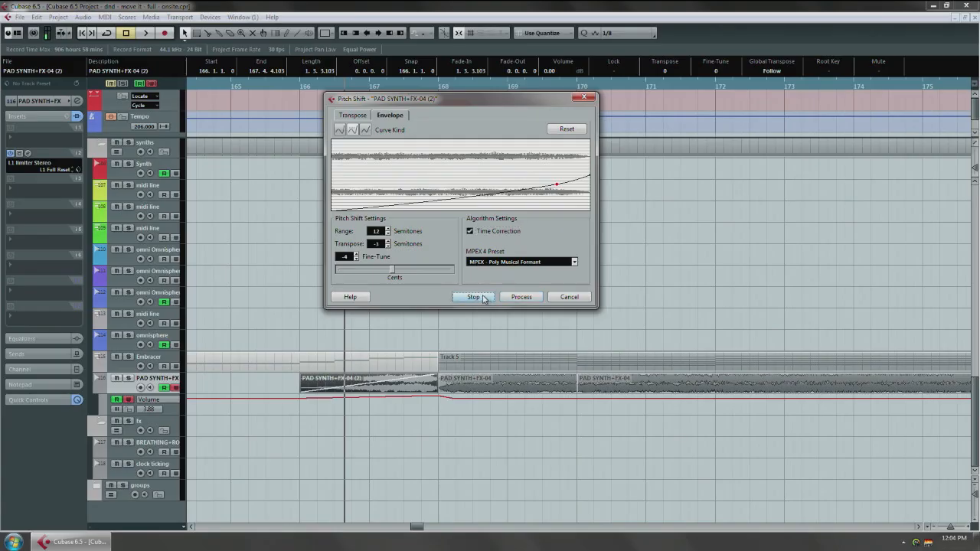
left_click(484, 298)
left_click(370, 120)
left_click(394, 115)
left_click(515, 297)
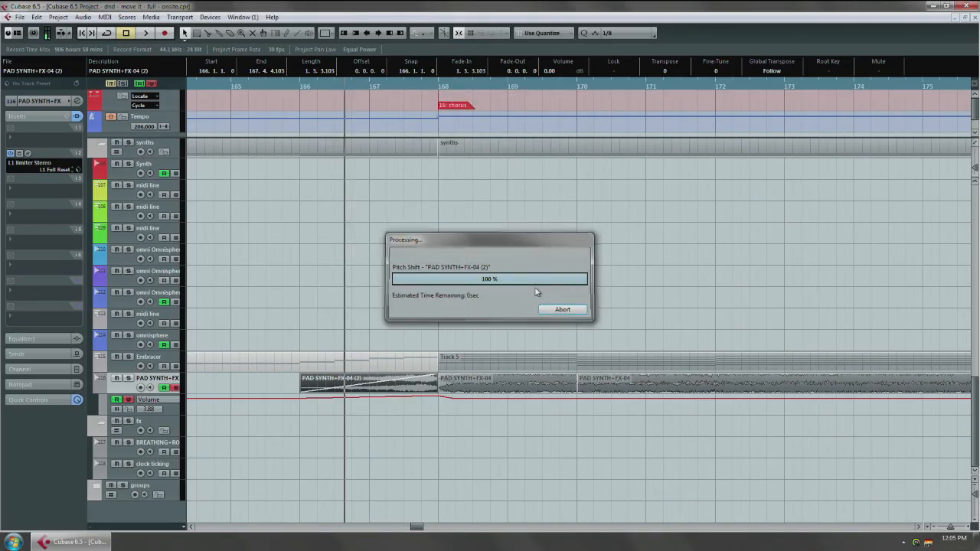
Play the processed swell from bar 166 in solo, and replay it into the chorus with the full mix
key("space")
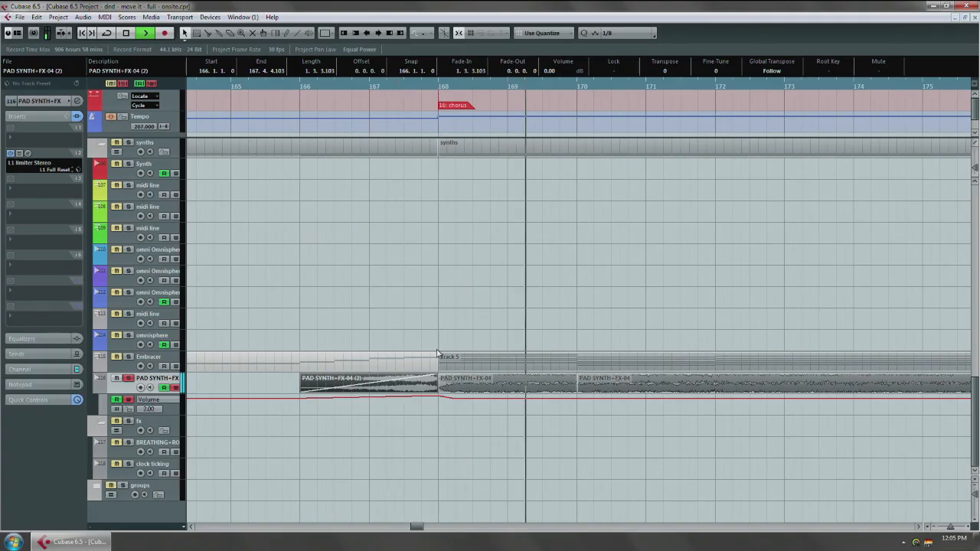
key("space")
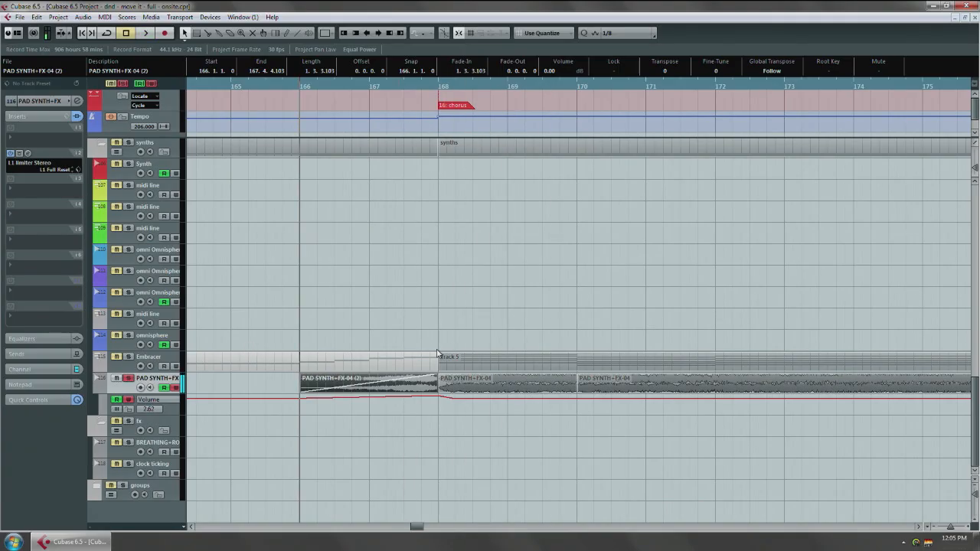
left_click(436, 277)
key("KP_Subtract")
key("space")
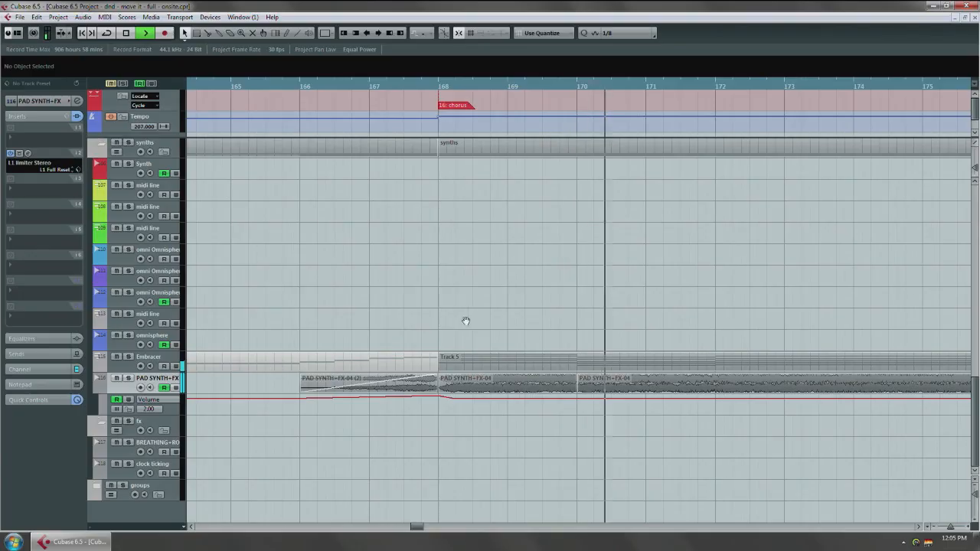
key("space")
scroll(460, 311, "left", 2)
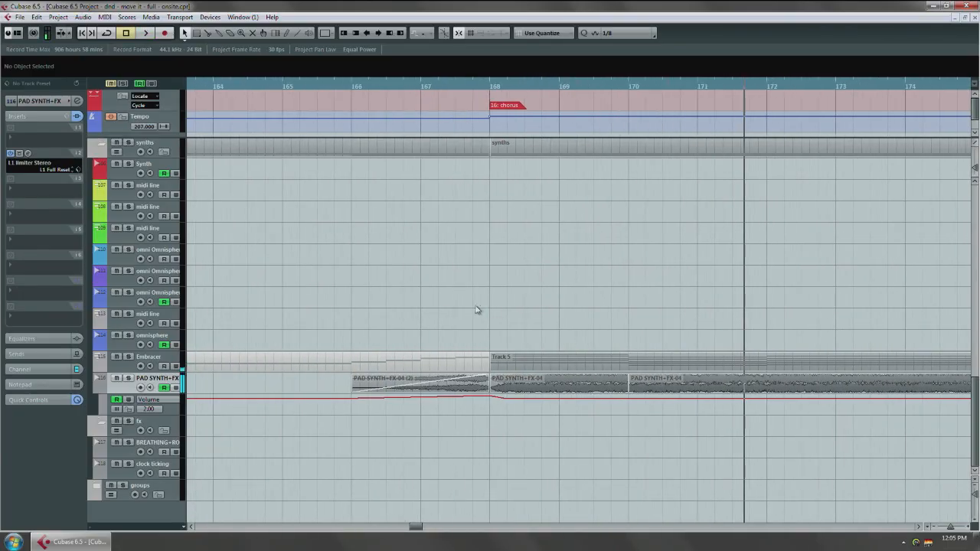
scroll(475, 310, "down", 5)
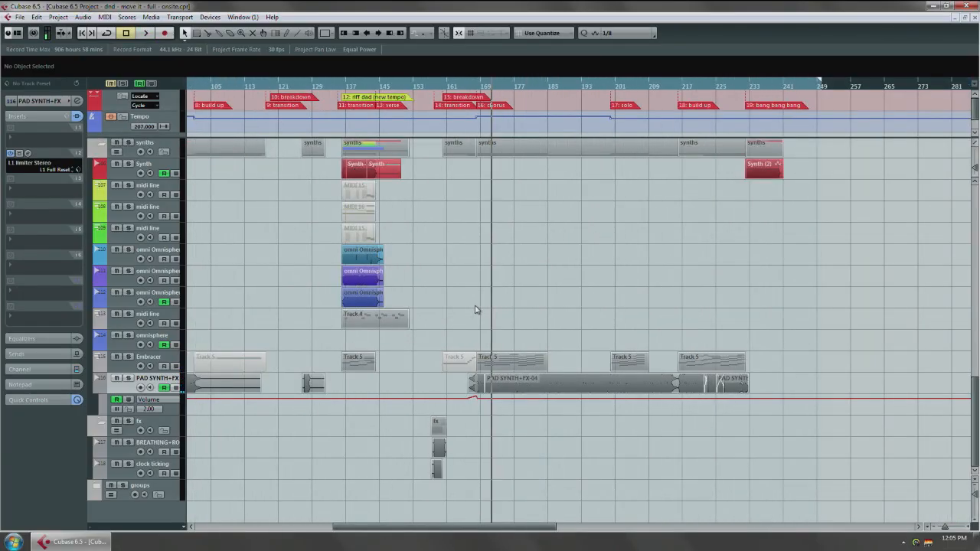
scroll(354, 366, "left", 3)
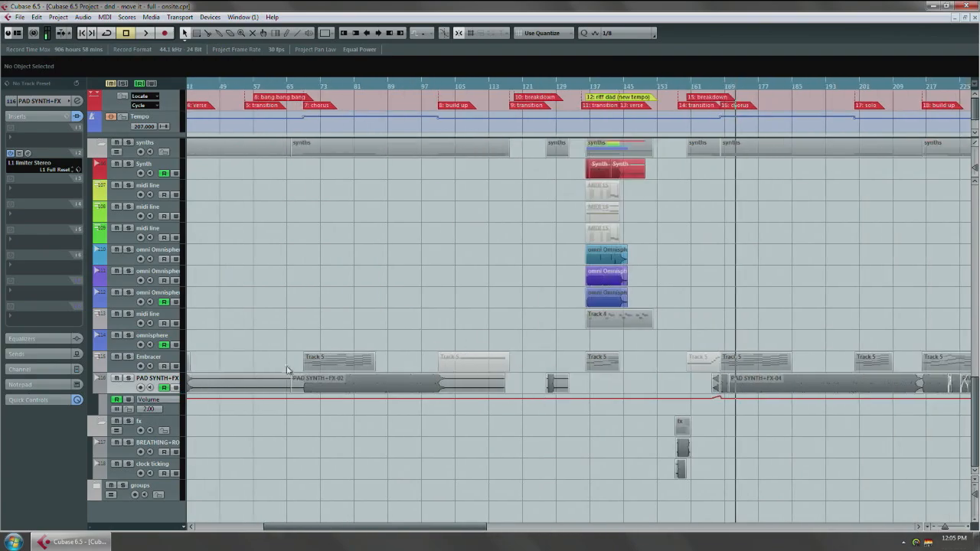
scroll(451, 334, "up", 6)
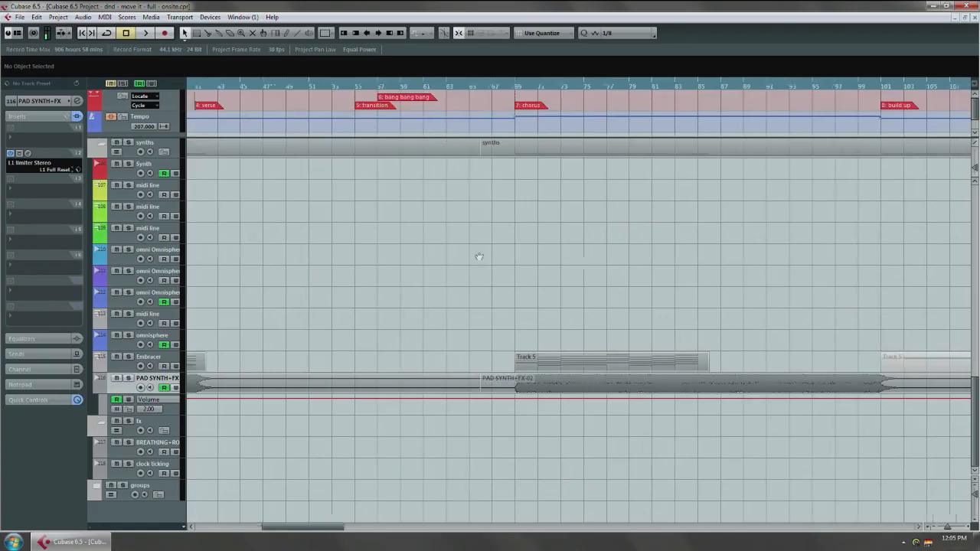
left_click_drag(480, 258, 2, 237)
left_click_drag(692, 293, 514, 323)
scroll(482, 389, "up", 7)
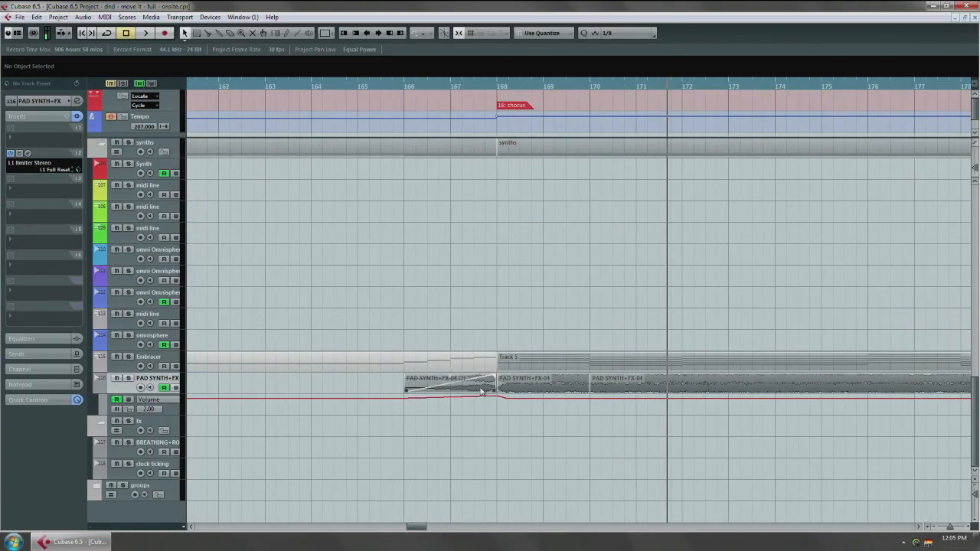
Delete the reversed swell clip before bar 168 and remove the raised volume automation point at the chorus start
left_click(481, 392)
key("Delete")
mouse_move(475, 389)
left_mouse_down()
mouse_move(500, 396)
mouse_move(500, 404)
left_mouse_up()
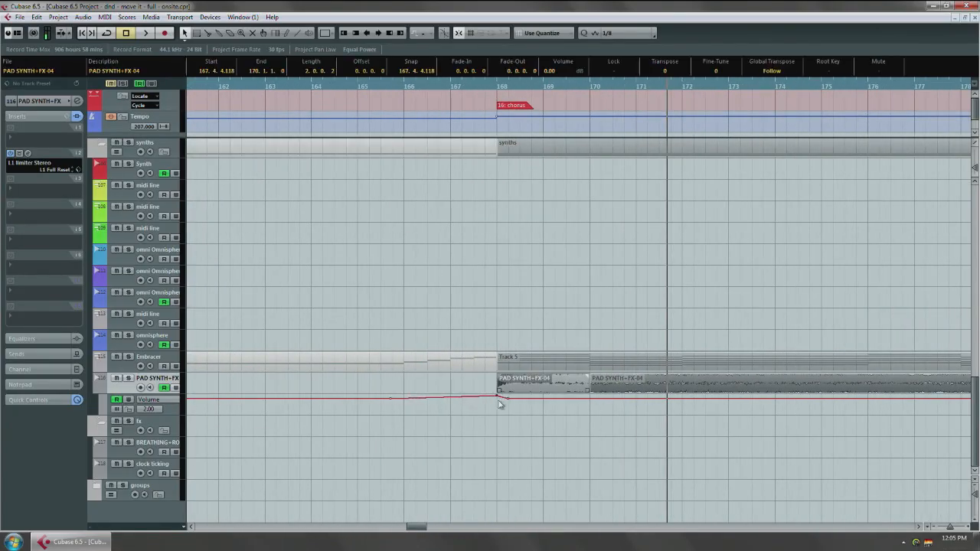
left_click(516, 389, "shift")
key("Delete")
left_click(453, 421)
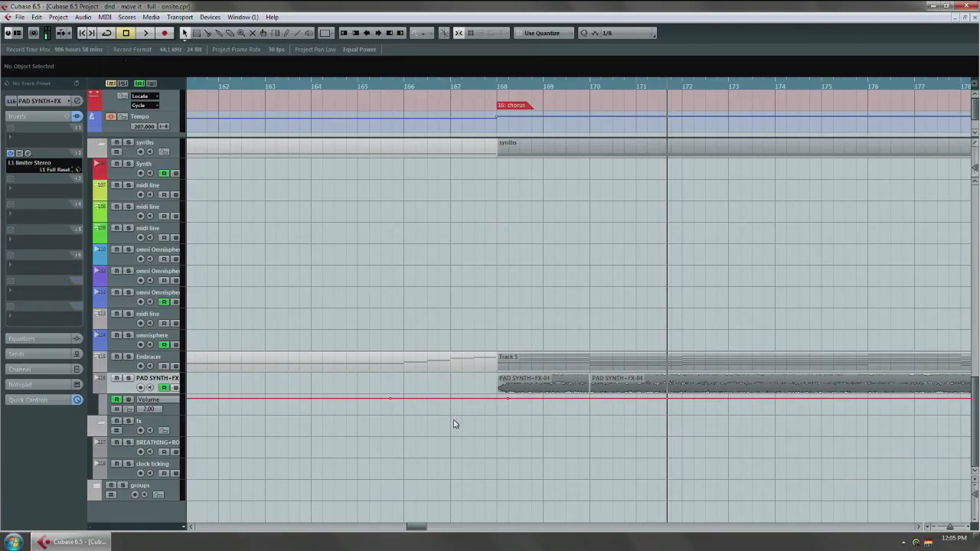
Split the Embracer chorus part at bar 170 and copy its first two bars to bar 166 on a new MIDI track
left_click(589, 361, "alt")
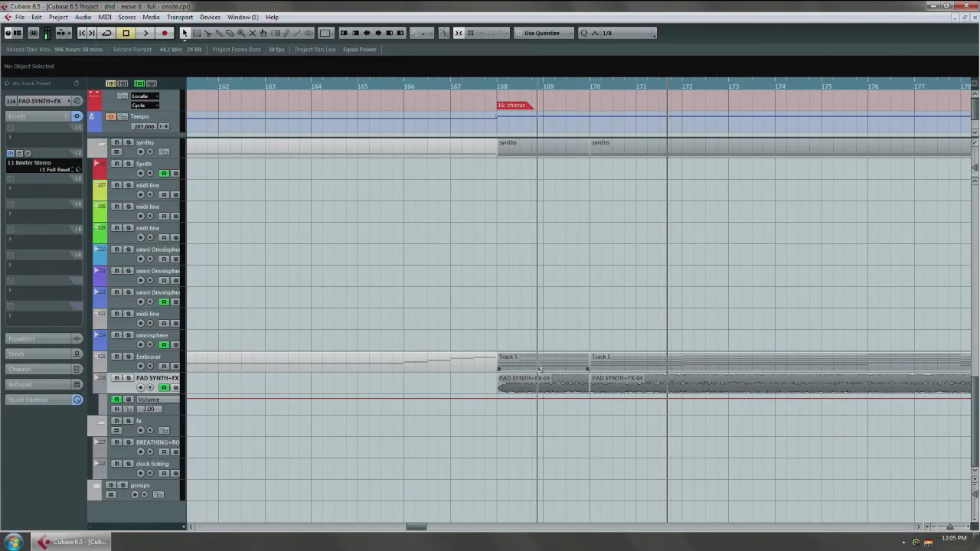
left_click(525, 366)
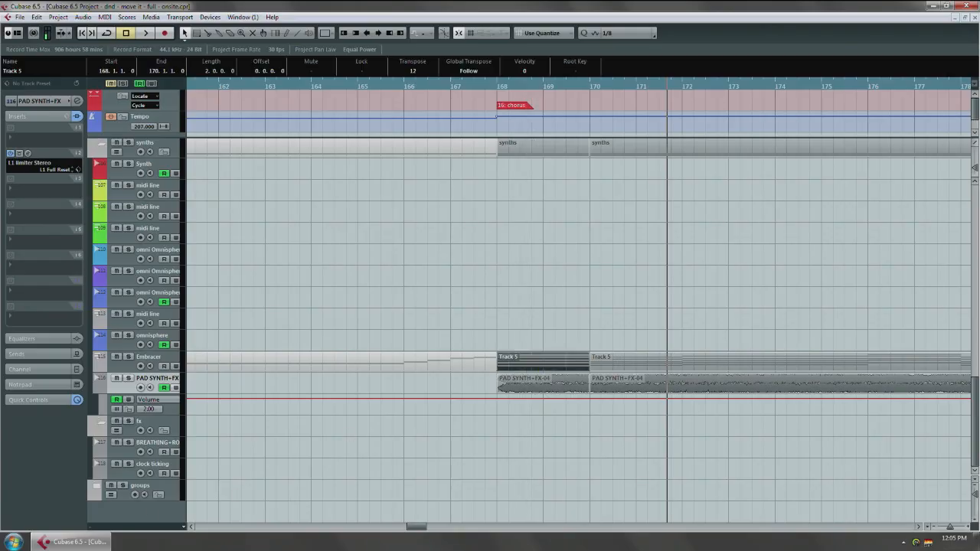
right_click(170, 494)
mouse_move(294, 380)
left_click(386, 402)
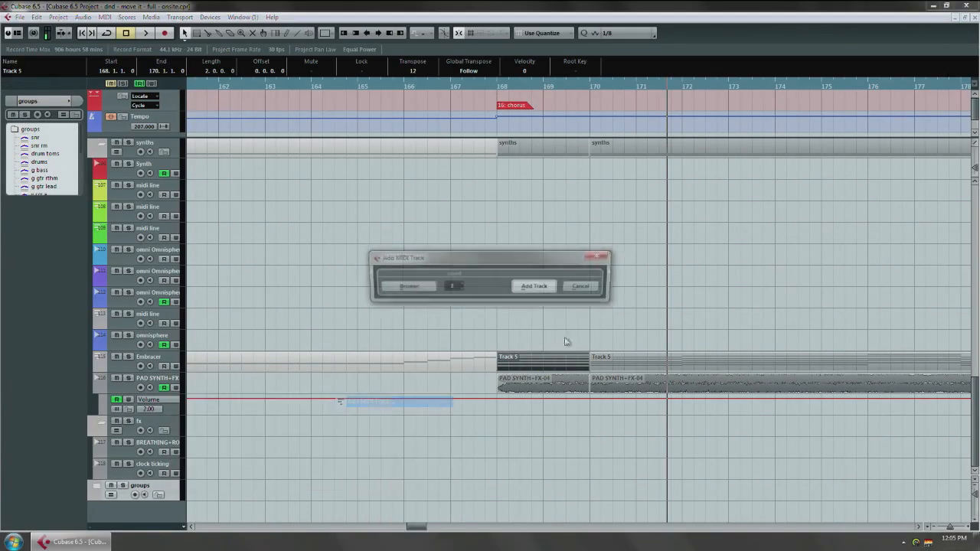
left_click(534, 286)
left_click_drag(525, 366, 434, 490)
Draw a parabolic pitchbend curve in the copied part, rising from the minimum at bar 166 to centre at bar 168
double_click(453, 497)
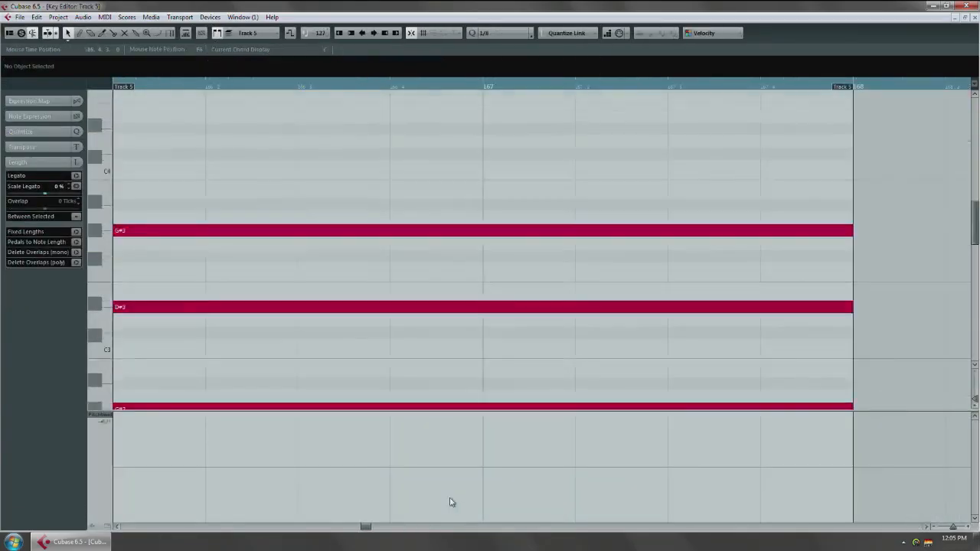
right_click(181, 454)
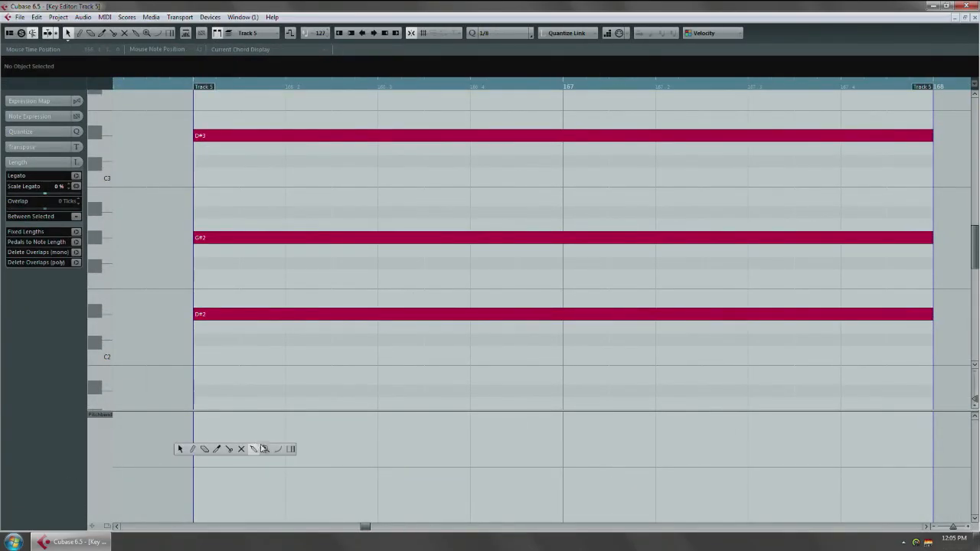
left_click(280, 450)
left_click_drag(195, 520, 928, 464)
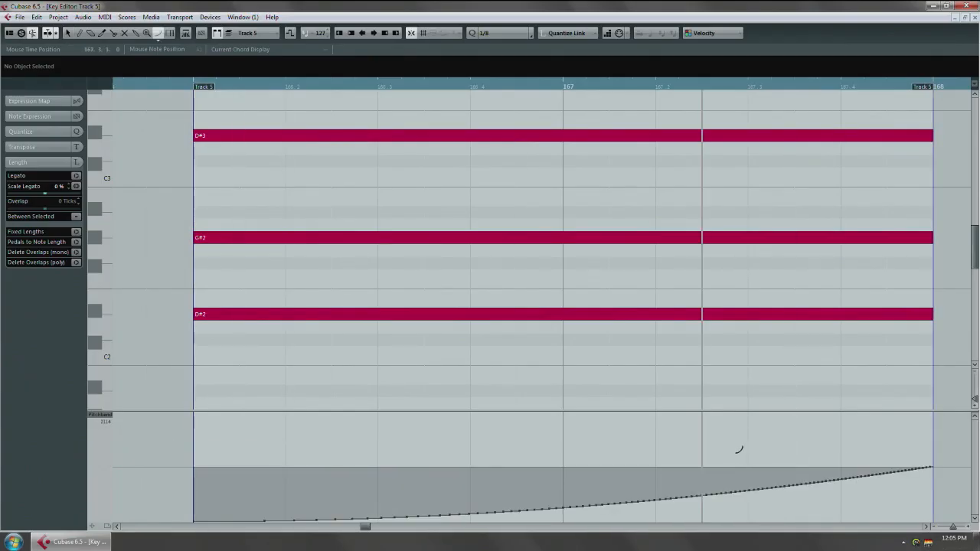
scroll(744, 442, "down", 3)
key("Return")
scroll(579, 482, "down", 1)
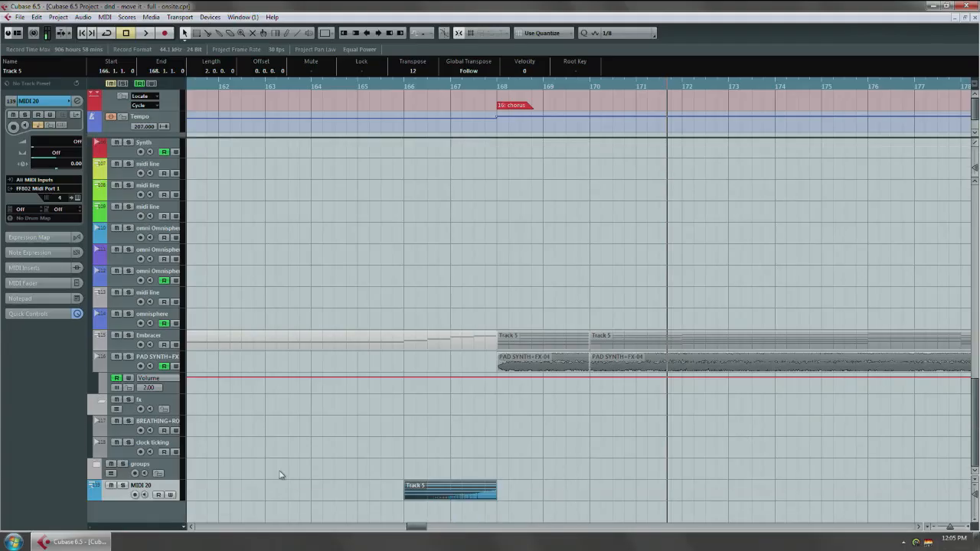
Route the new MIDI track to 1 - Embracer - Midi In and play it in solo from bar 166
left_click(282, 475)
key("F11")
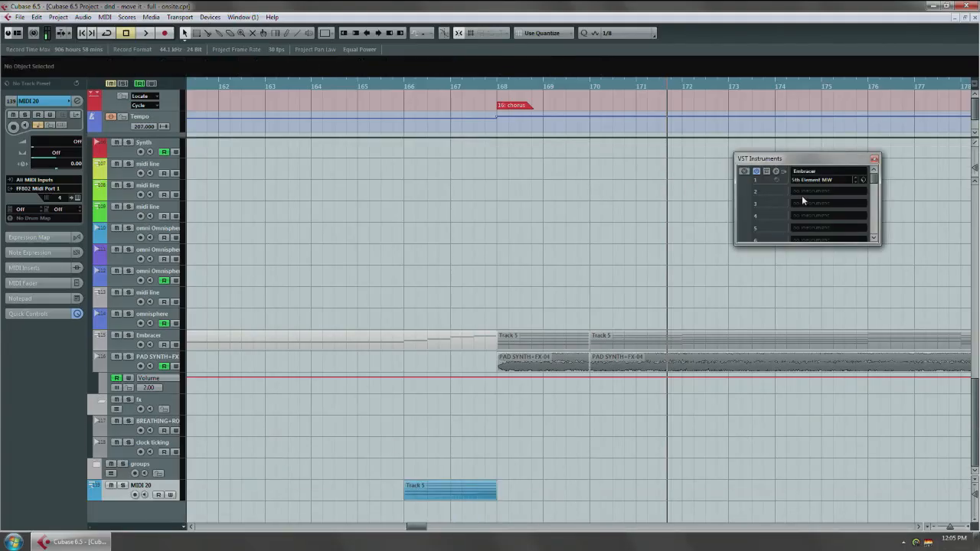
left_click(42, 189)
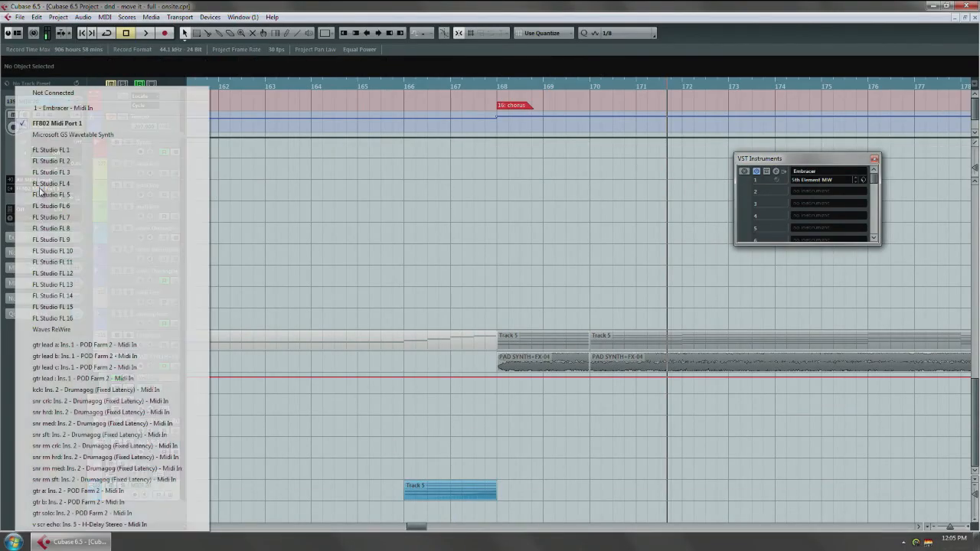
left_click(61, 108)
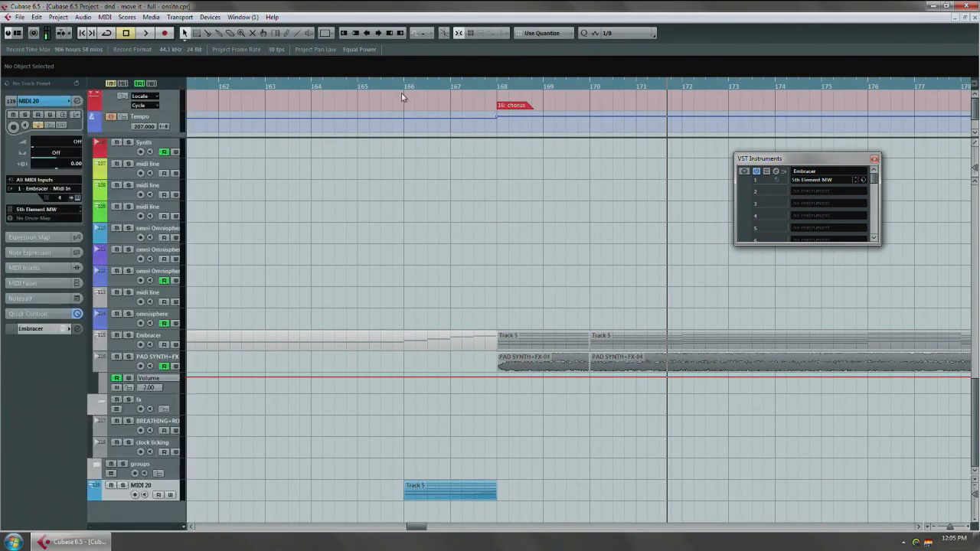
key("s")
key("space")
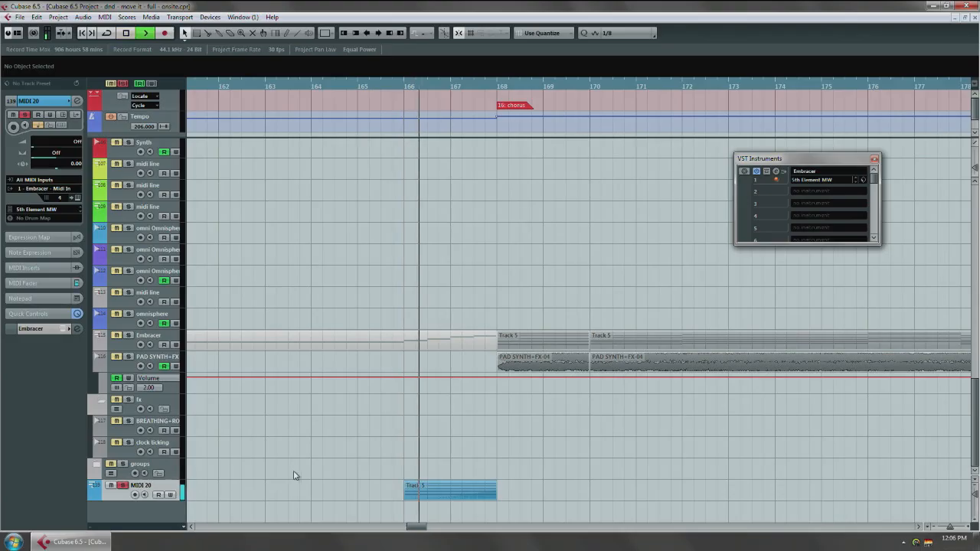
key("space")
Reopen the copied part and examine Embracer's controls and Width Control options while replaying the pitch bend
left_click(419, 484)
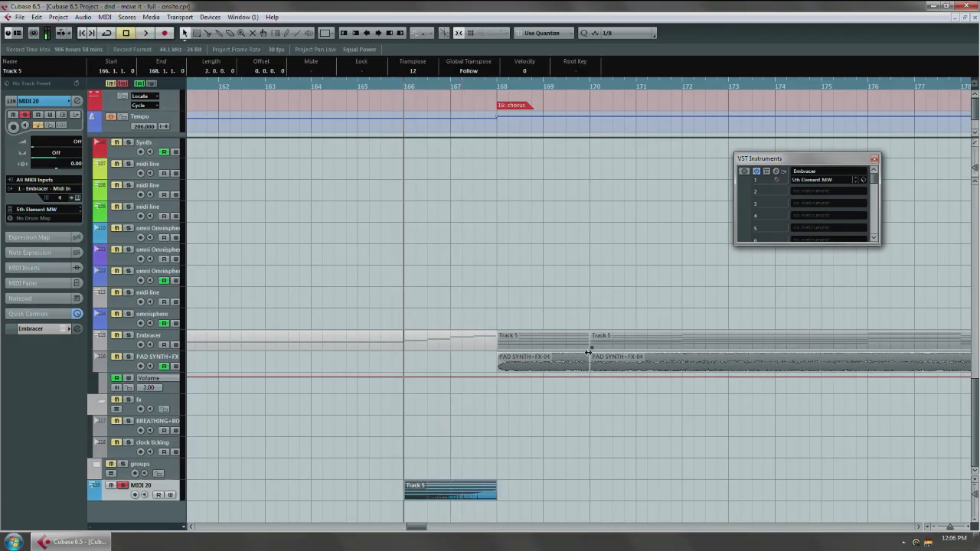
key("ctrl+e")
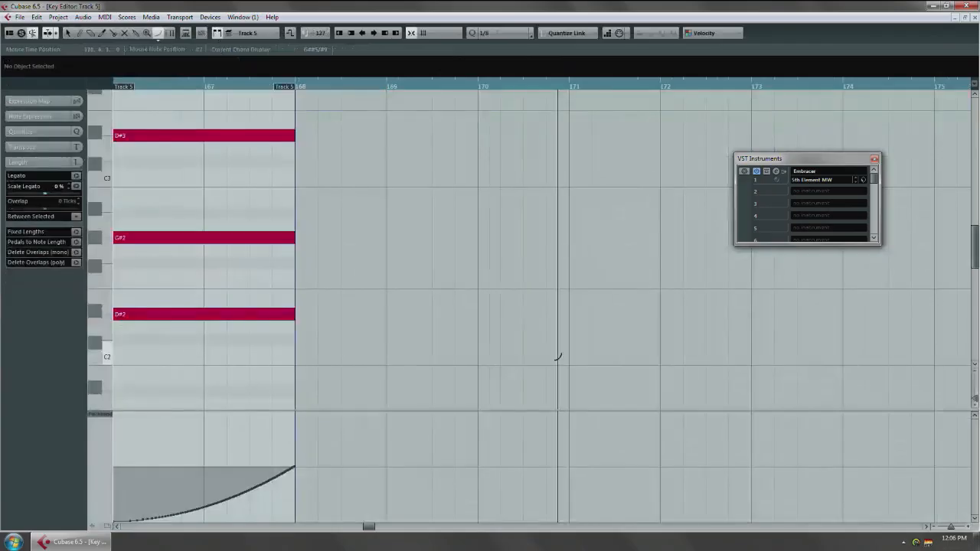
left_click(777, 172)
left_click_drag(376, 433, 534, 422)
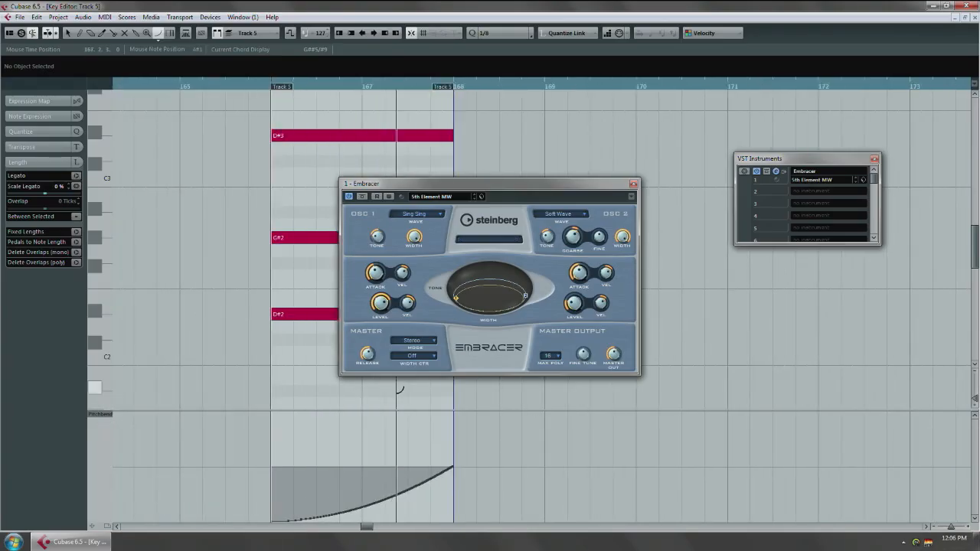
mouse_move(591, 358)
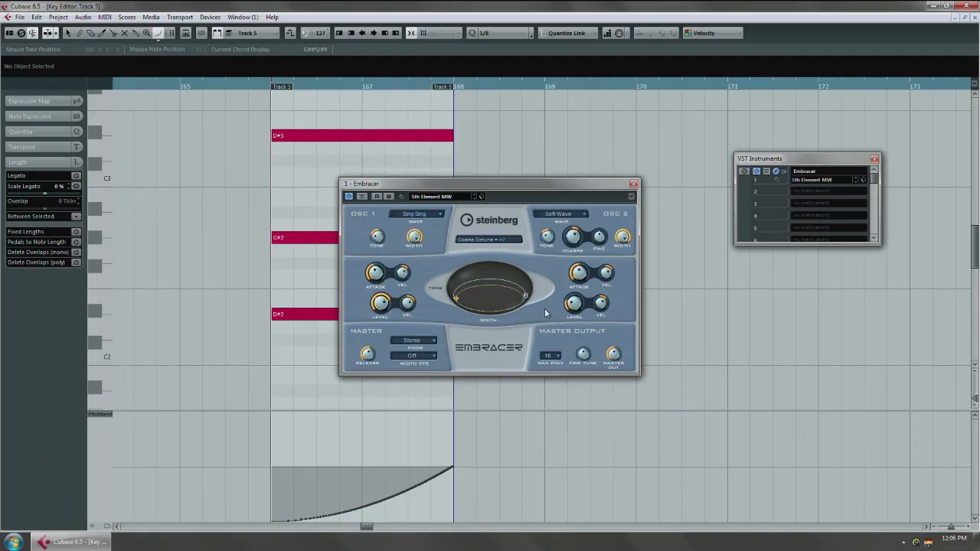
key("space")
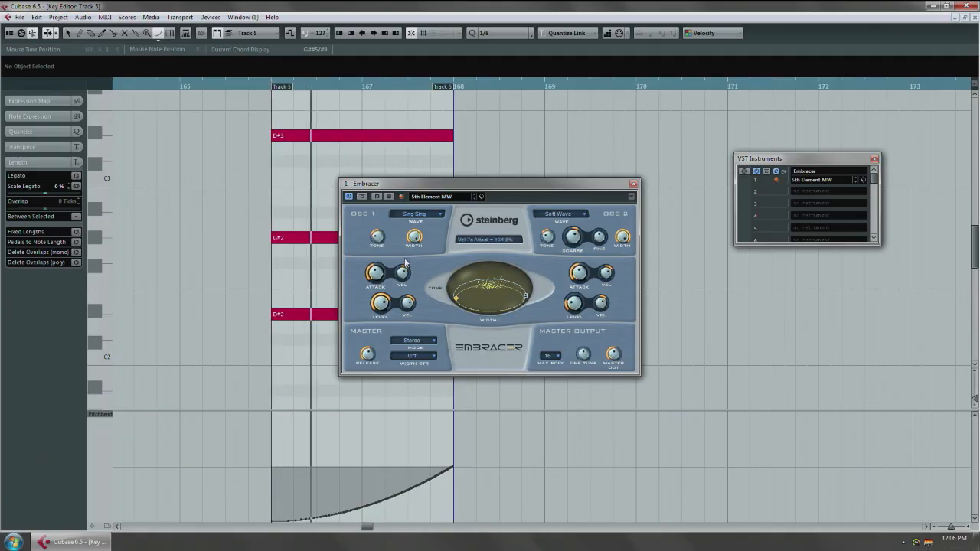
key("space")
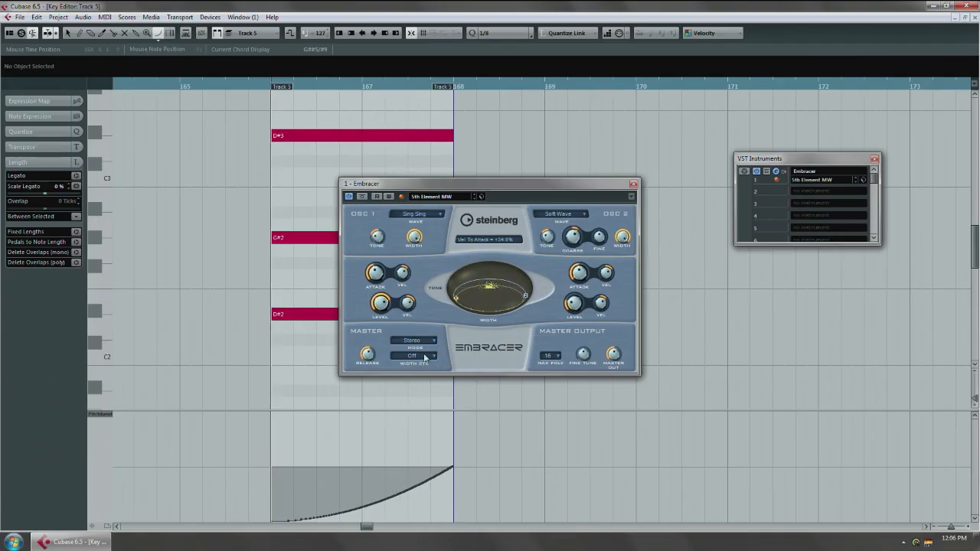
left_click(412, 356)
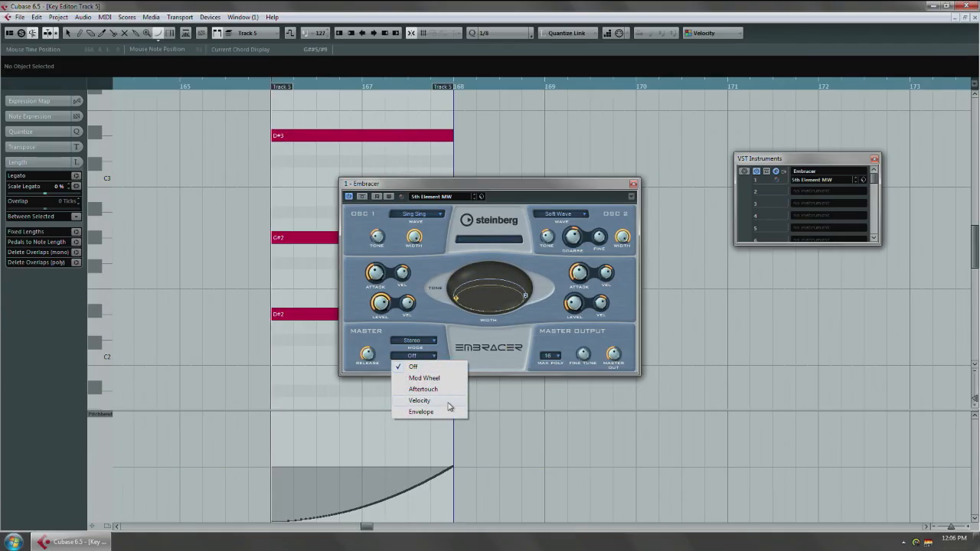
left_click(525, 372)
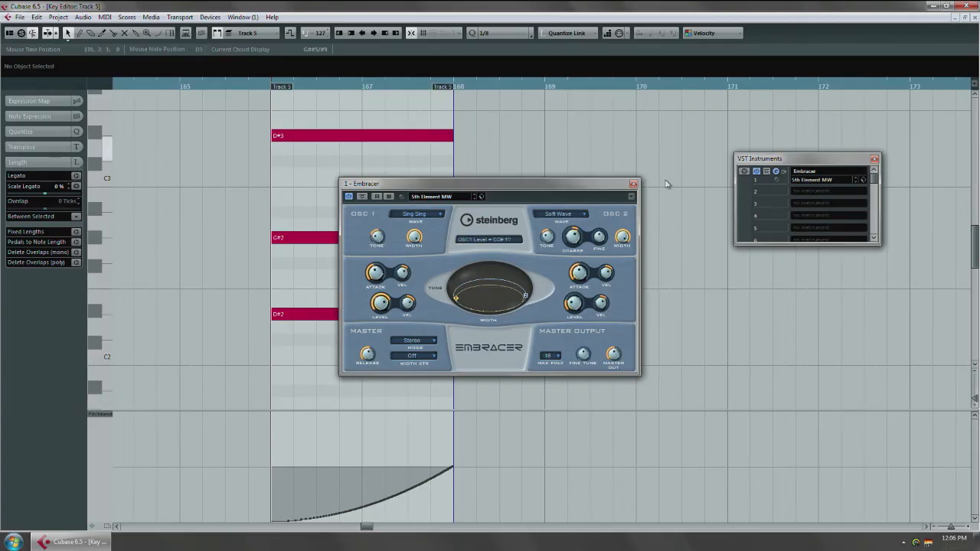
left_click(633, 184)
Load the Monologue synth into the second VST instrument slot
left_click(821, 198)
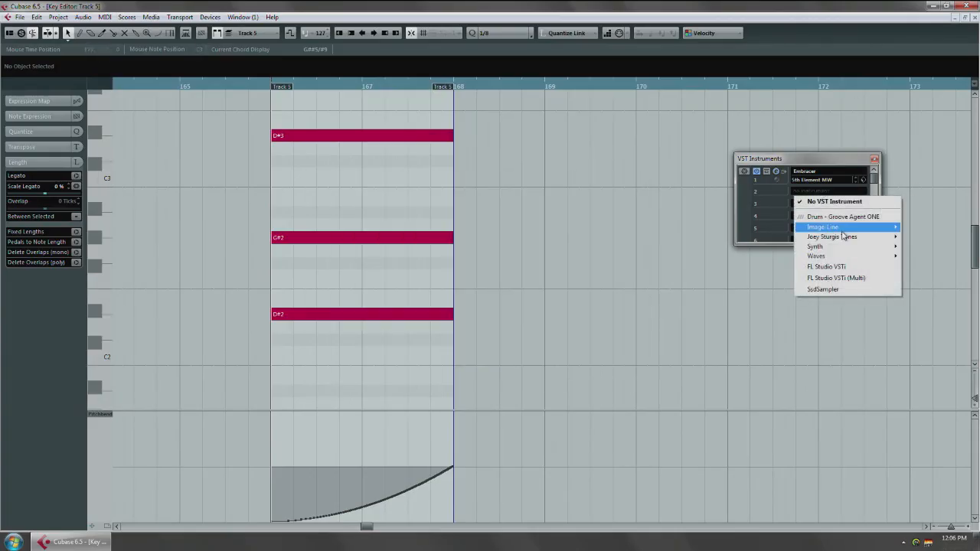
mouse_move(820, 247)
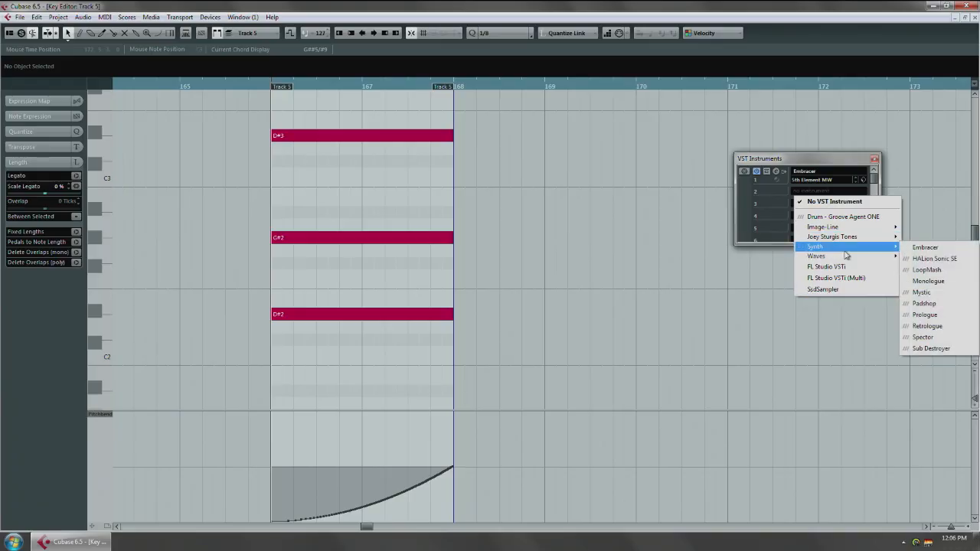
left_click(943, 285)
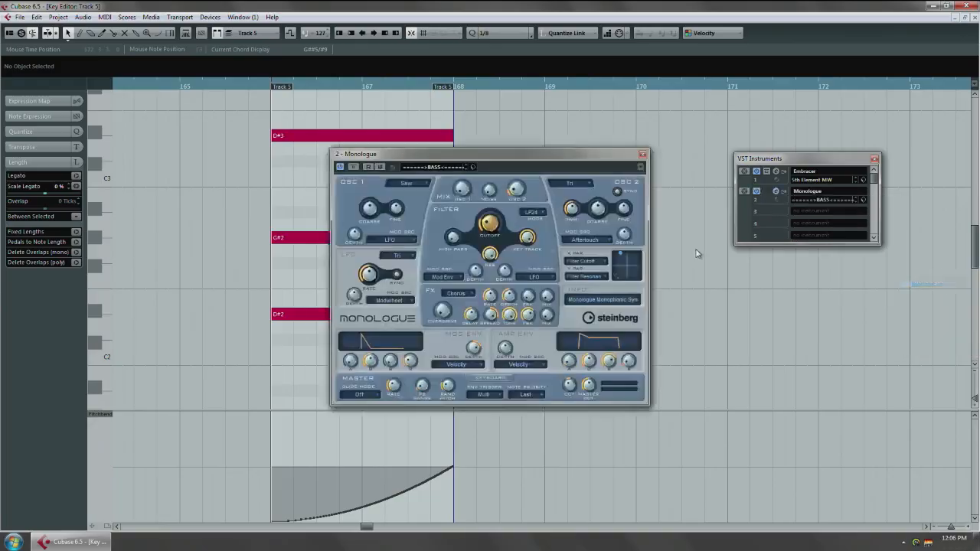
Load the Endless Passing lead preset in Monologue and close its window
left_click(441, 167)
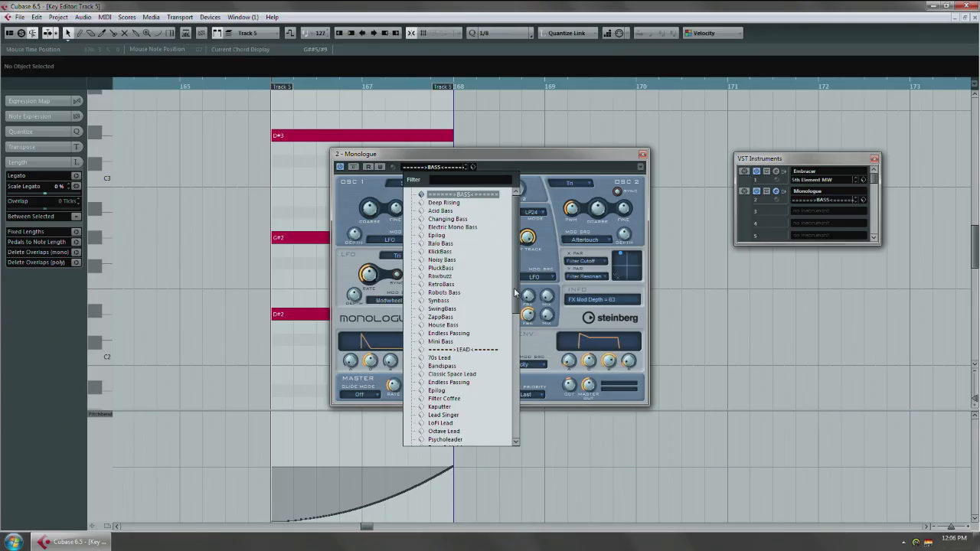
scroll(510, 336, "down", 3)
scroll(511, 336, "down", 1)
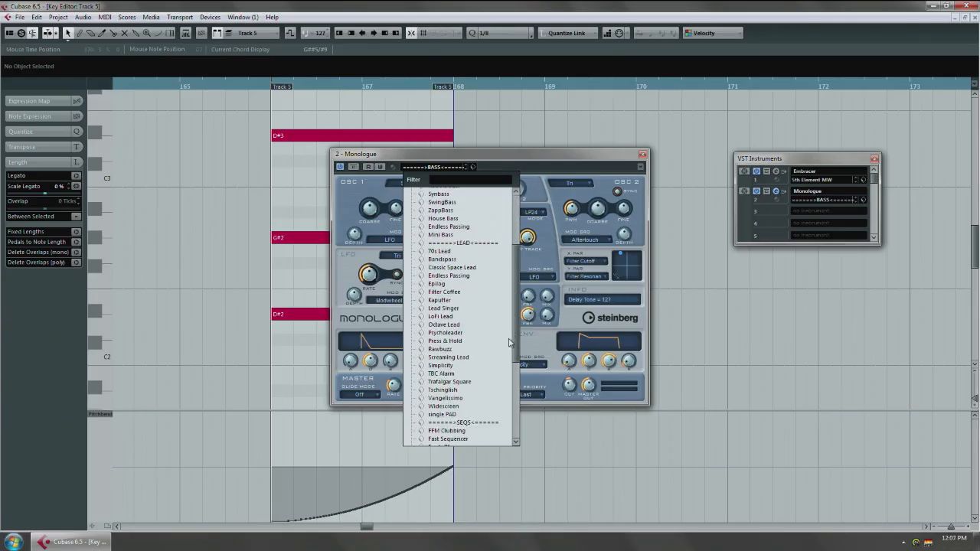
left_click(464, 275)
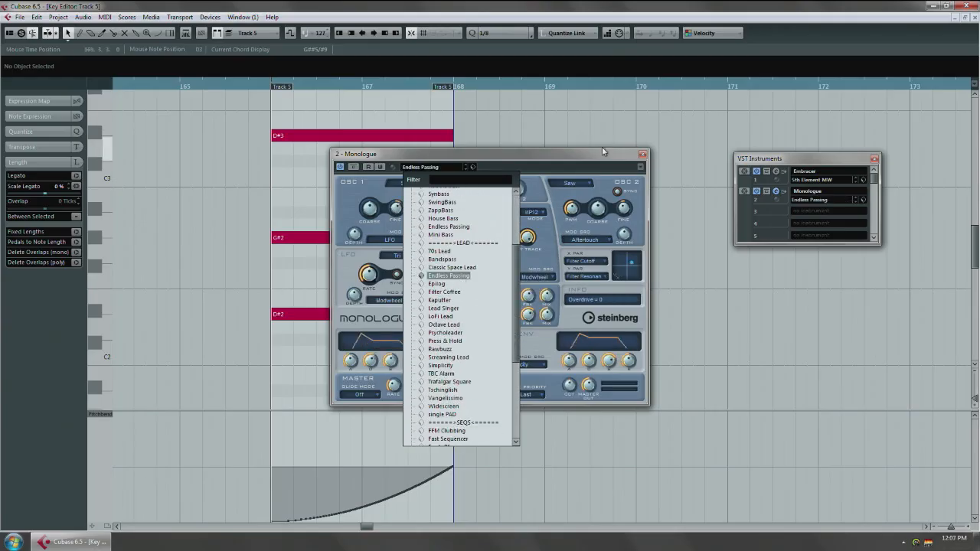
left_click(637, 151)
left_click(643, 154)
Route the new MIDI track to 2 - Monologue - Midi In and play the bent part in solo from bar 166
key("Return")
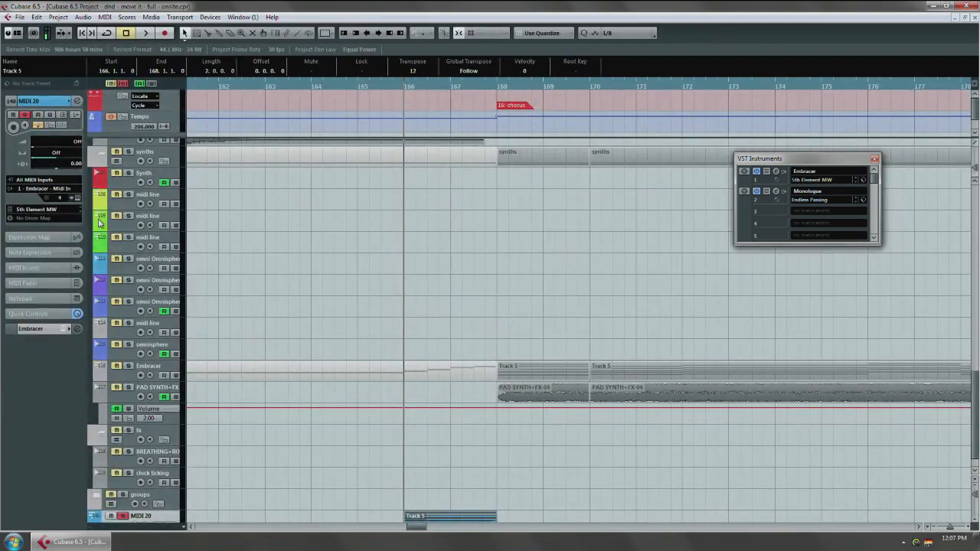
left_click(34, 189)
left_click(65, 108)
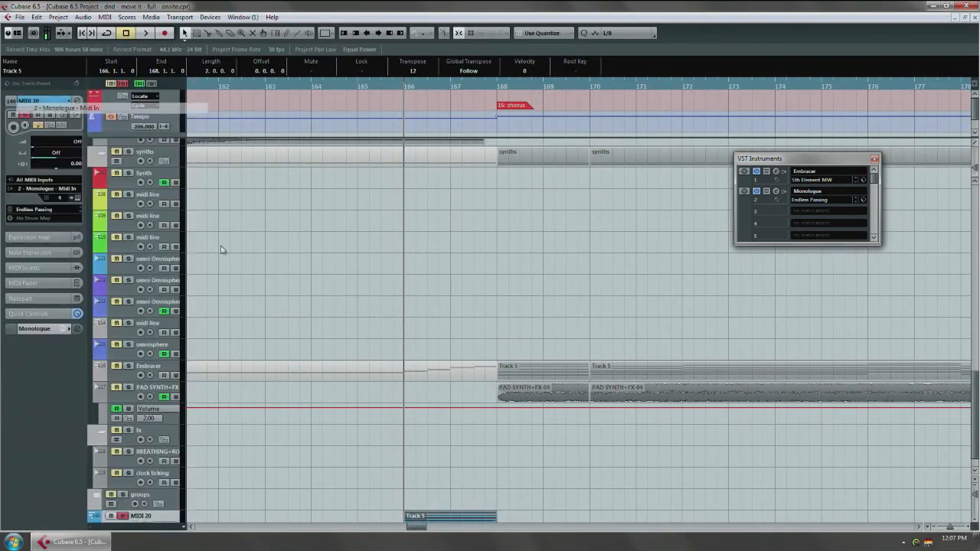
scroll(306, 383, "down", 1)
key("space")
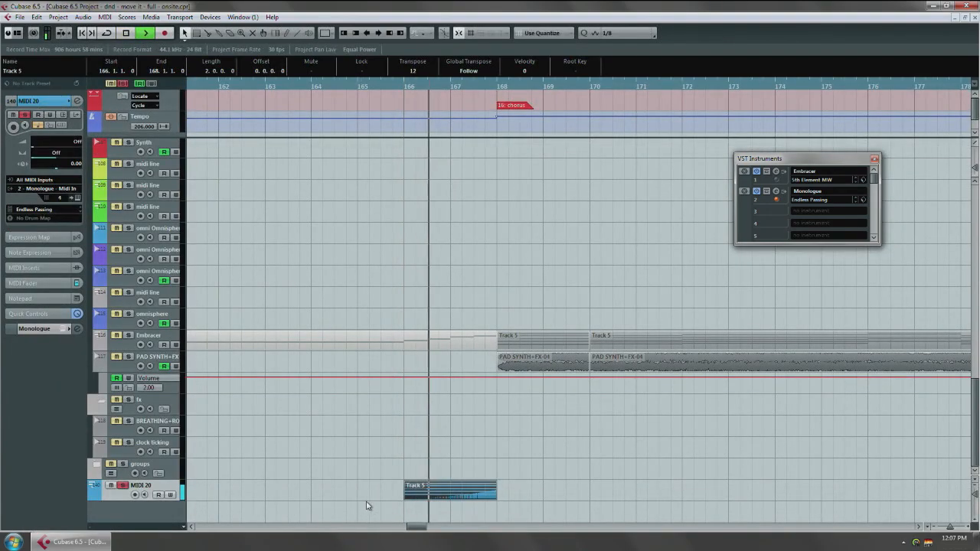
Reopen Monologue's editor, raise its pitch bend range and play the bent part from bar 166
key("space")
left_click(776, 191)
key("KP_0")
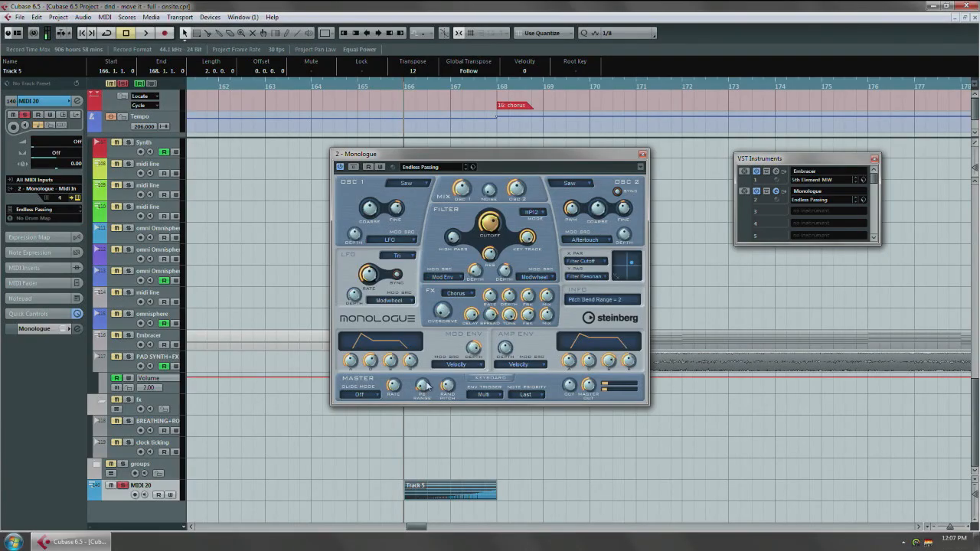
left_click_drag(429, 363, 409, 146)
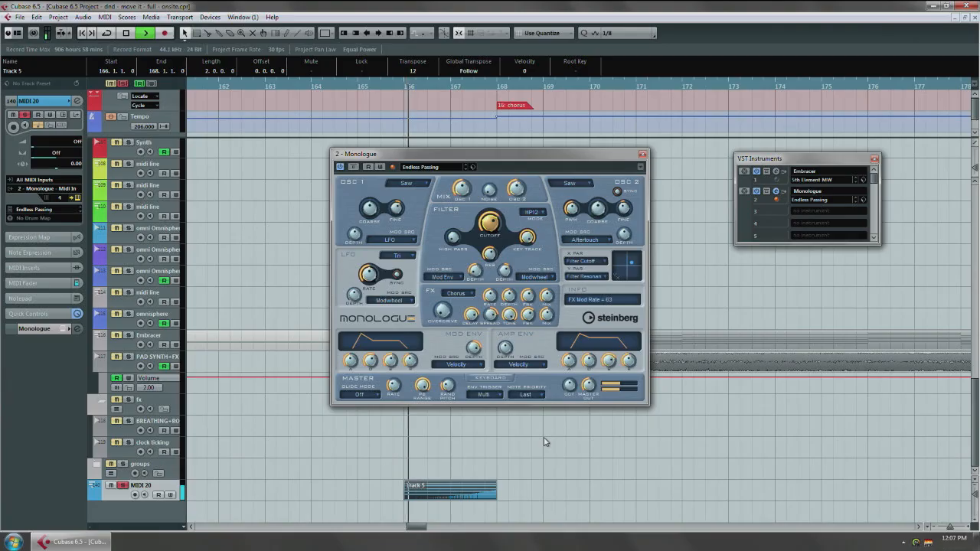
key("space")
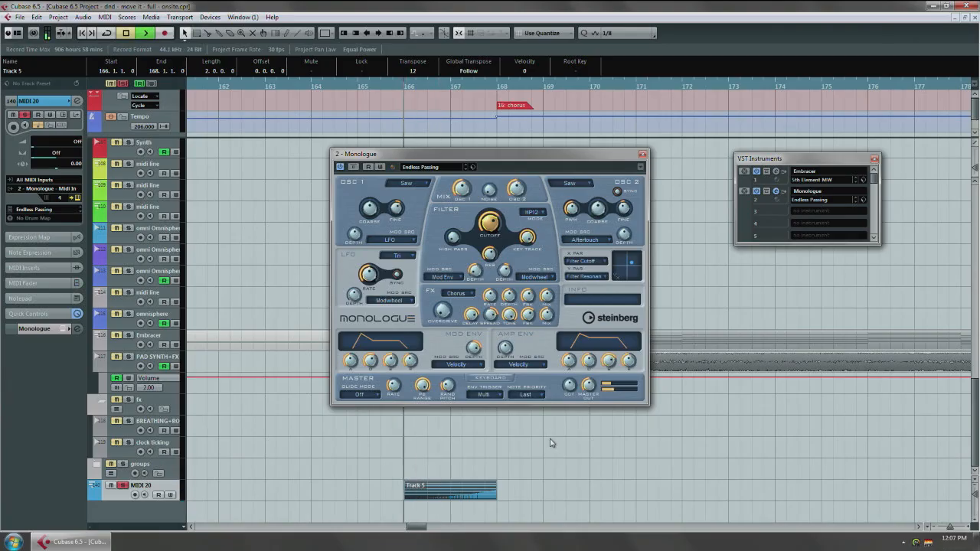
key("space")
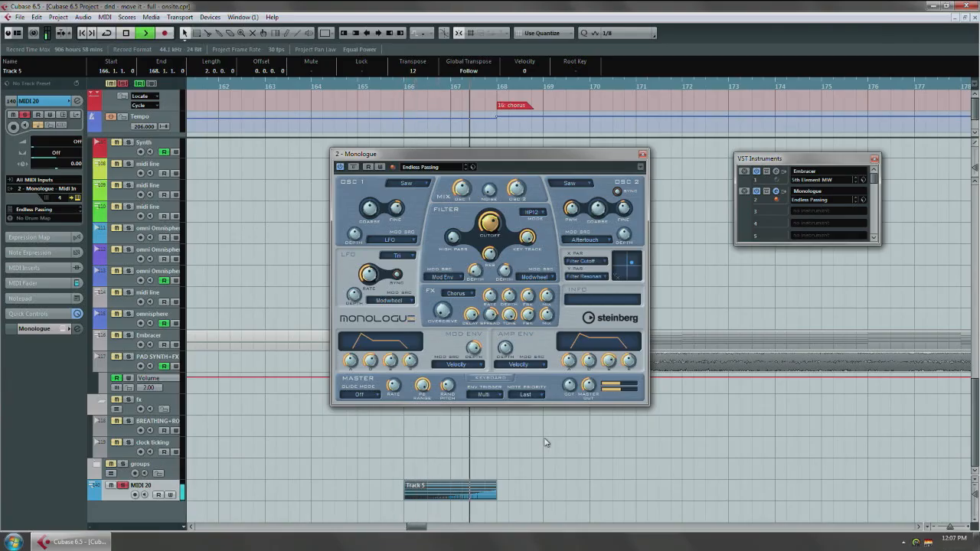
Lower Monologue's delay time and replay the bent part through the start of the chorus
left_click(541, 463)
key("space")
key("KP_0")
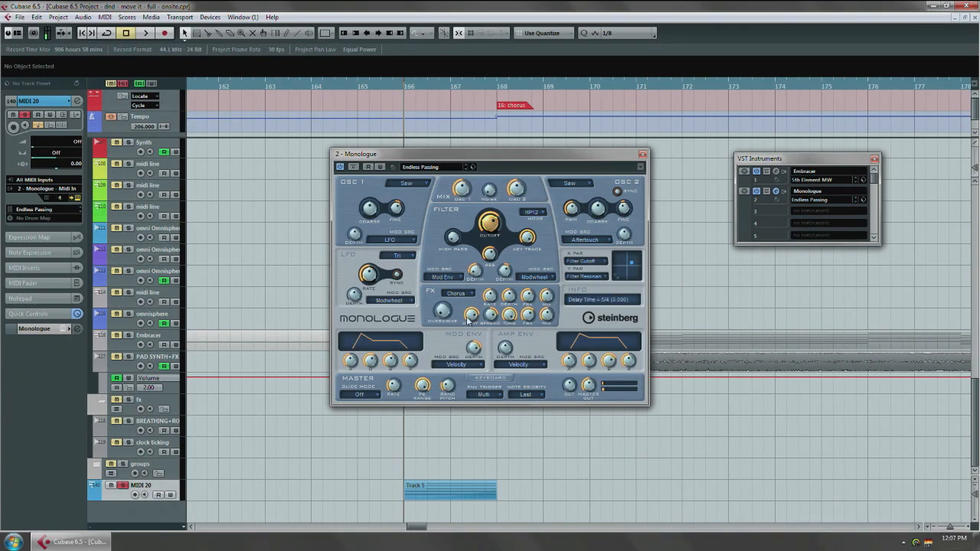
left_click_drag(469, 320, 497, 484)
key("space")
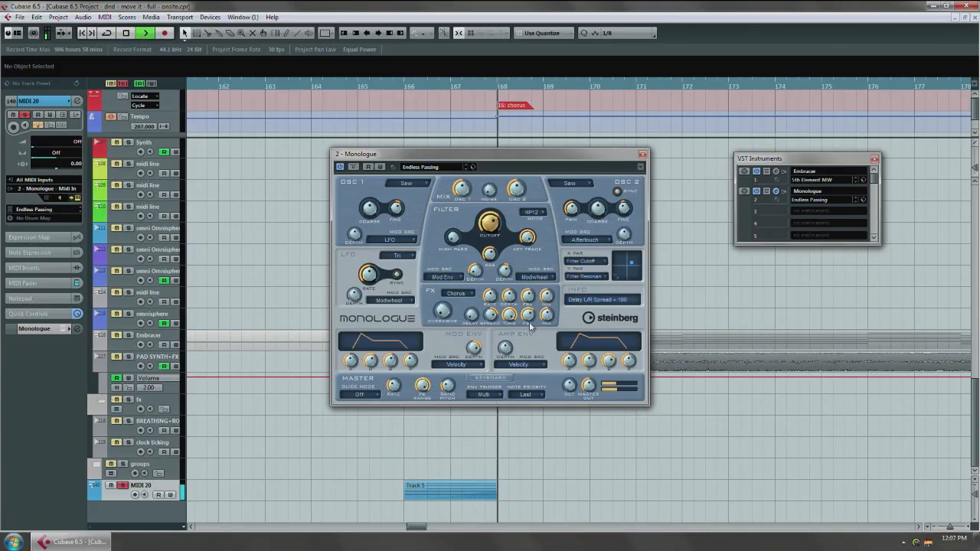
key("space")
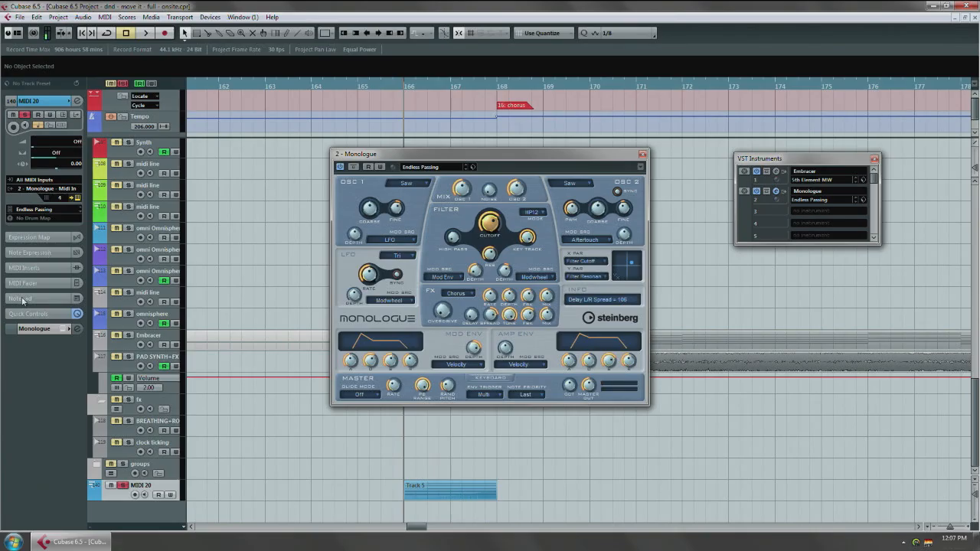
Check the Monologue channel section of the MIDI 20 track and close the Monologue window
left_click(34, 329)
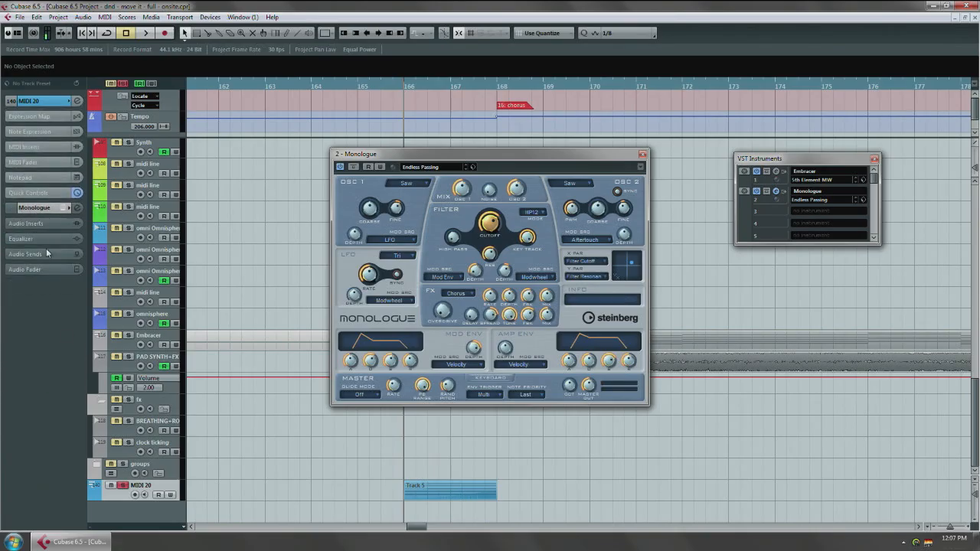
left_click(46, 215)
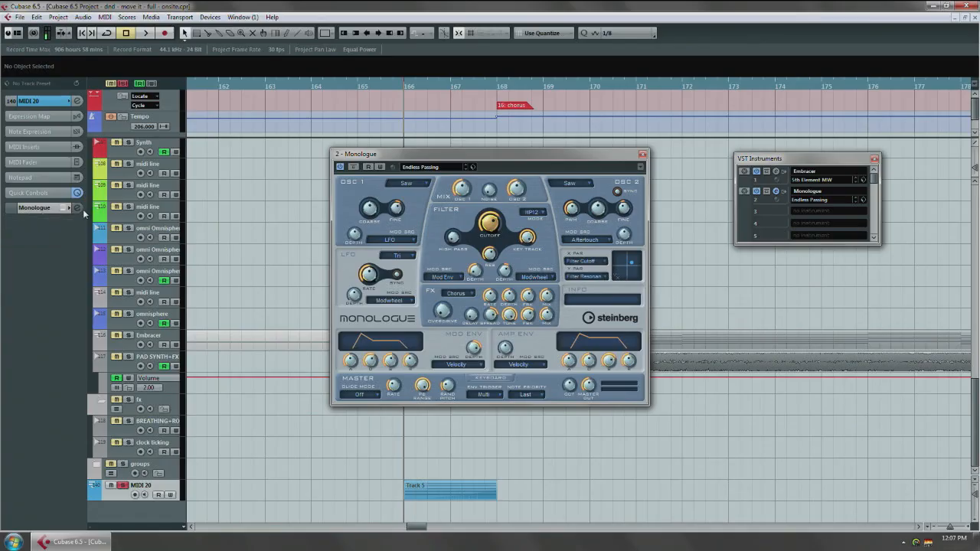
left_click(474, 481)
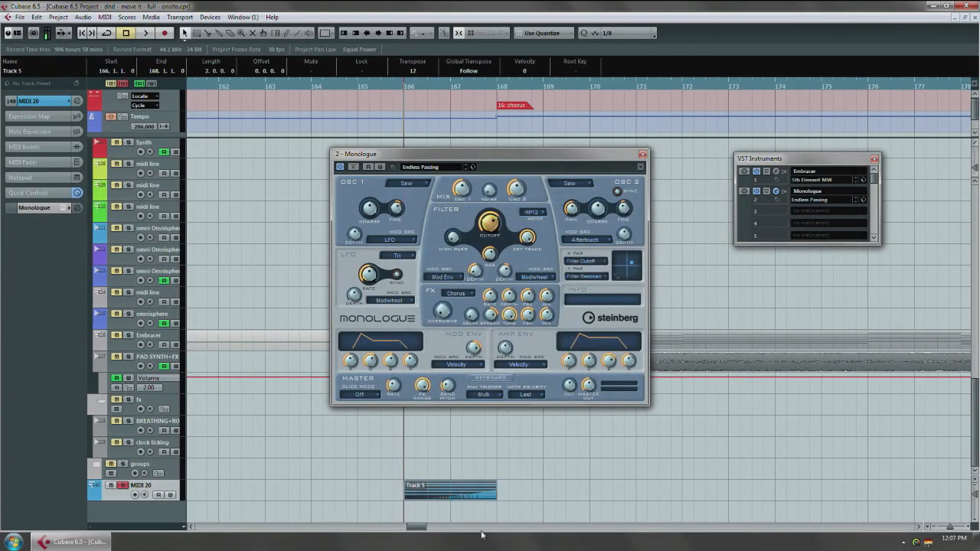
key("Return")
key("Return")
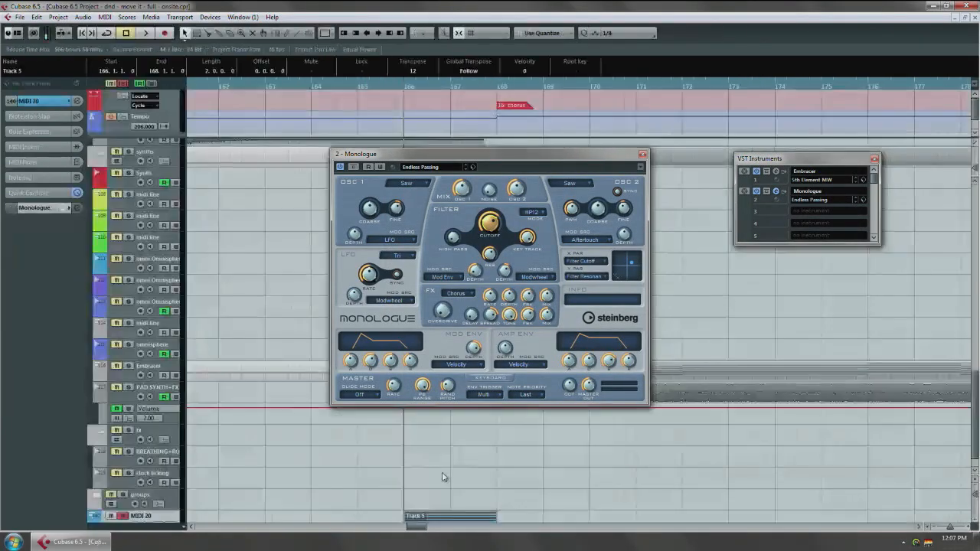
scroll(444, 477, "left", 2)
left_click(643, 154)
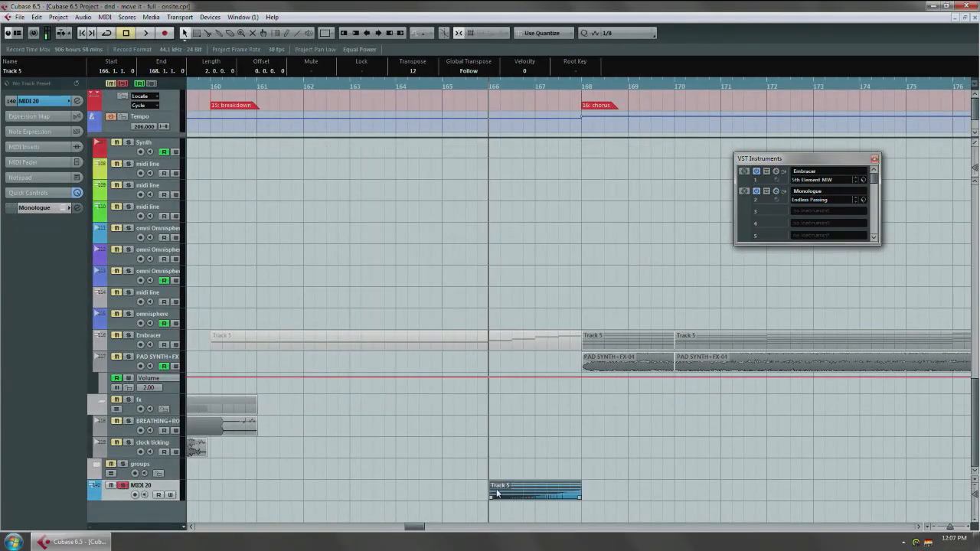
Examine the bent part's notes and pitch bend curve in the Key Editor and return to the project
double_click(529, 493)
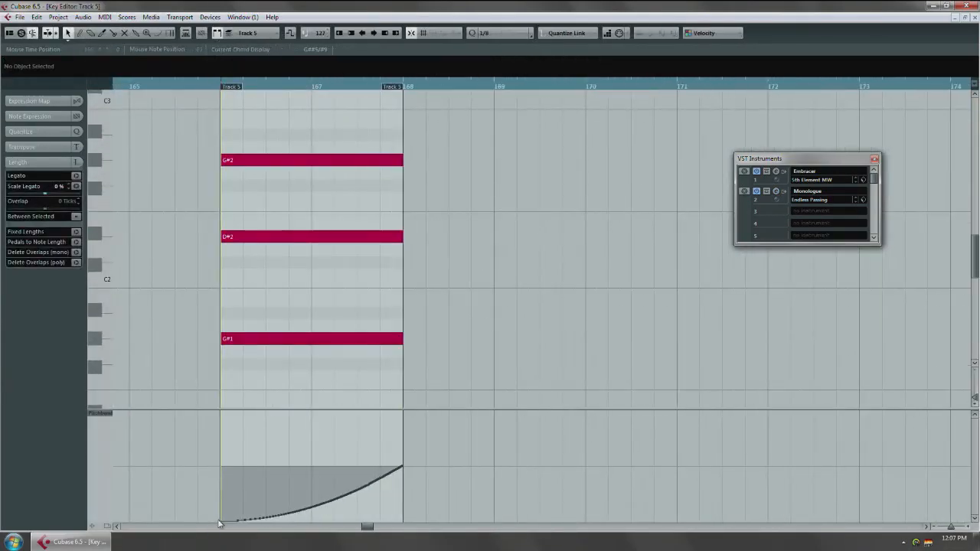
scroll(328, 372, "up", 3)
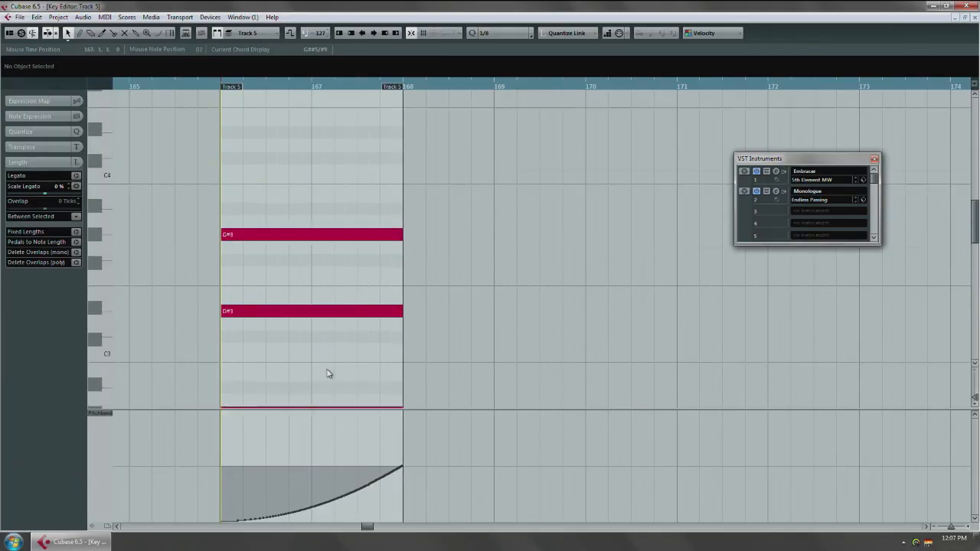
key("Return")
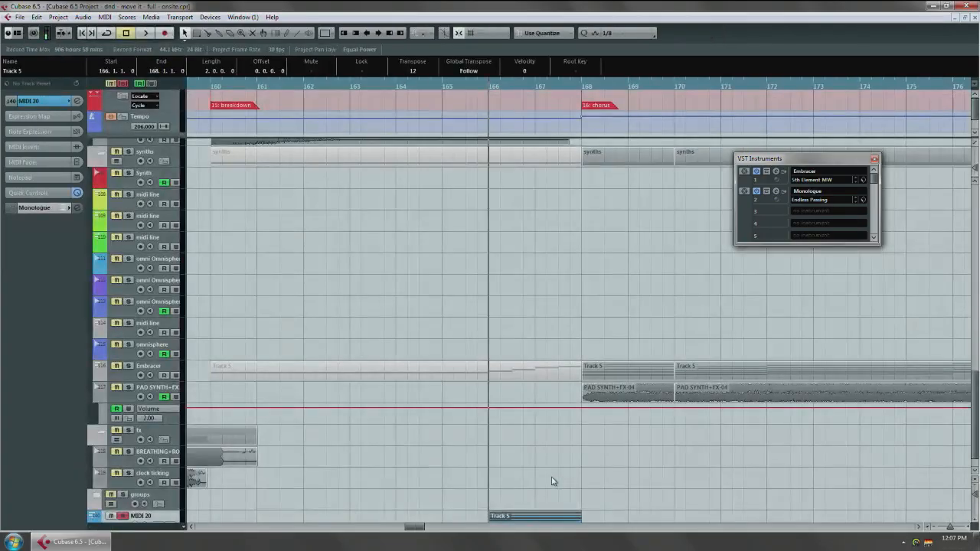
scroll(553, 481, "down", 1)
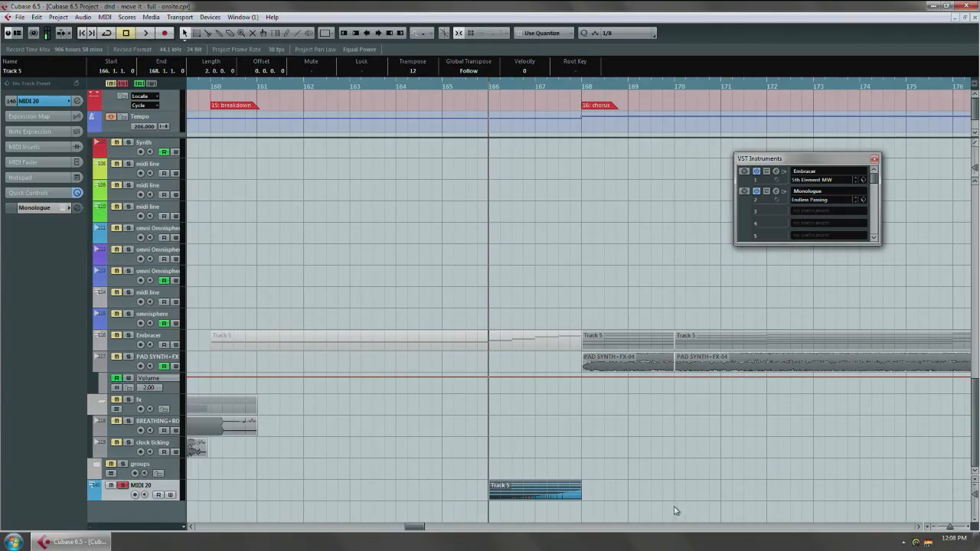
Switch to the Range Selection tool and set the grid quantize to 1/1
right_click(544, 493)
left_click(556, 490)
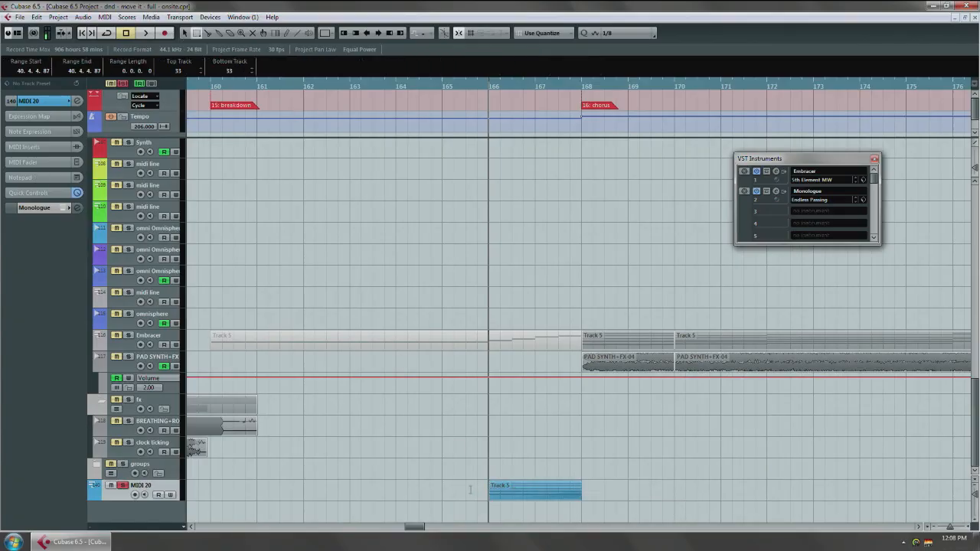
left_click(624, 33)
left_click(624, 47)
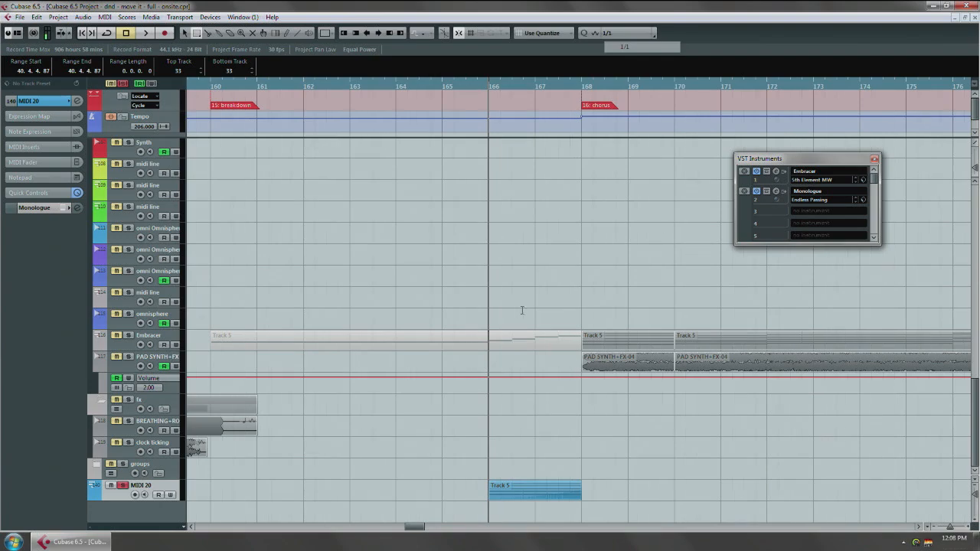
Select the range from bar 165 to bar 172 above the MIDI part and set the locators to it
left_click_drag(482, 415, 442, 420)
left_click_drag(412, 478, 534, 474)
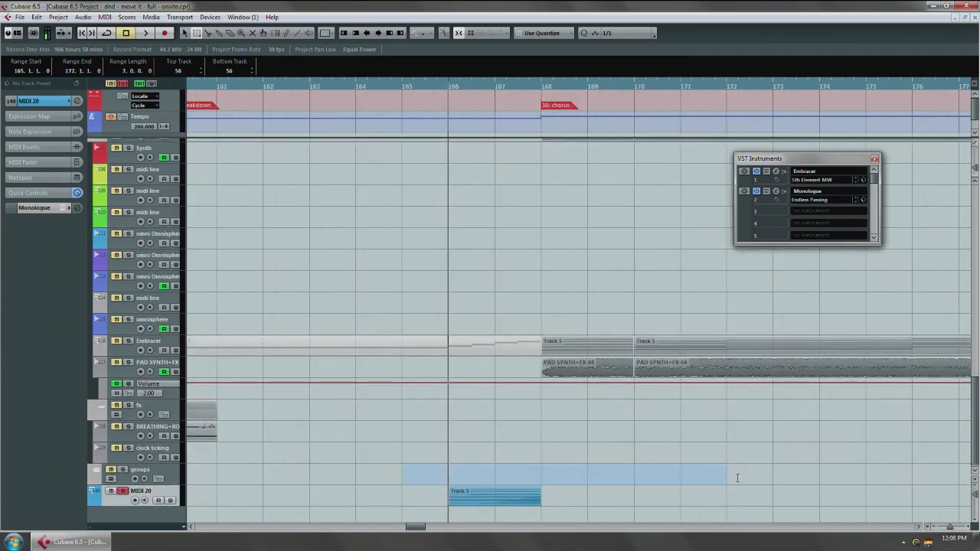
key("p")
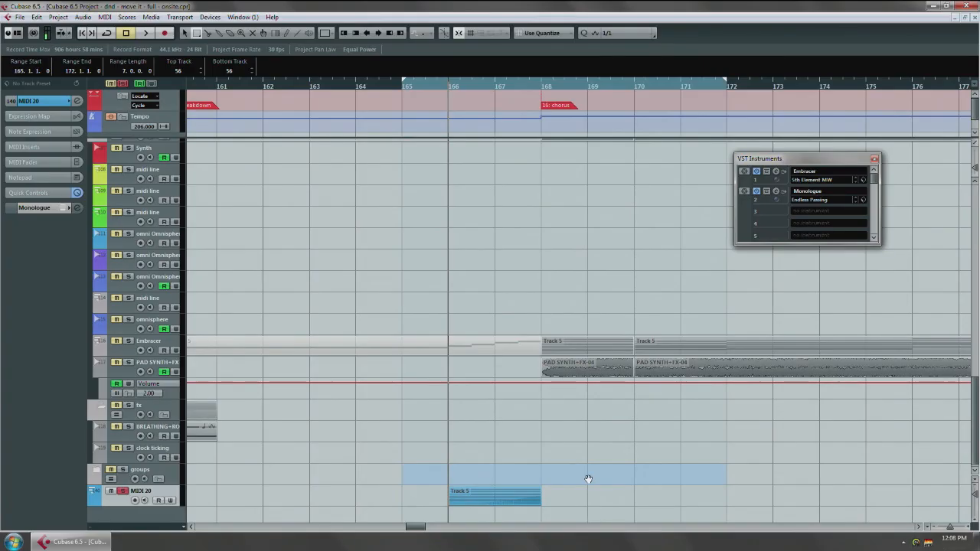
key("KP_1")
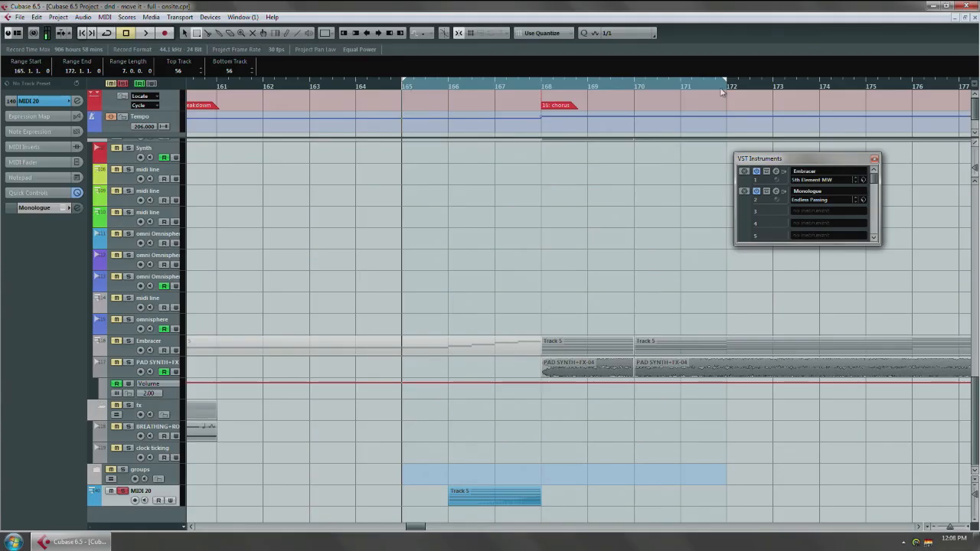
Set the locators to a one-bar range from bar 163 to bar 164, and clear the range selection
left_click_drag(300, 453, 364, 456)
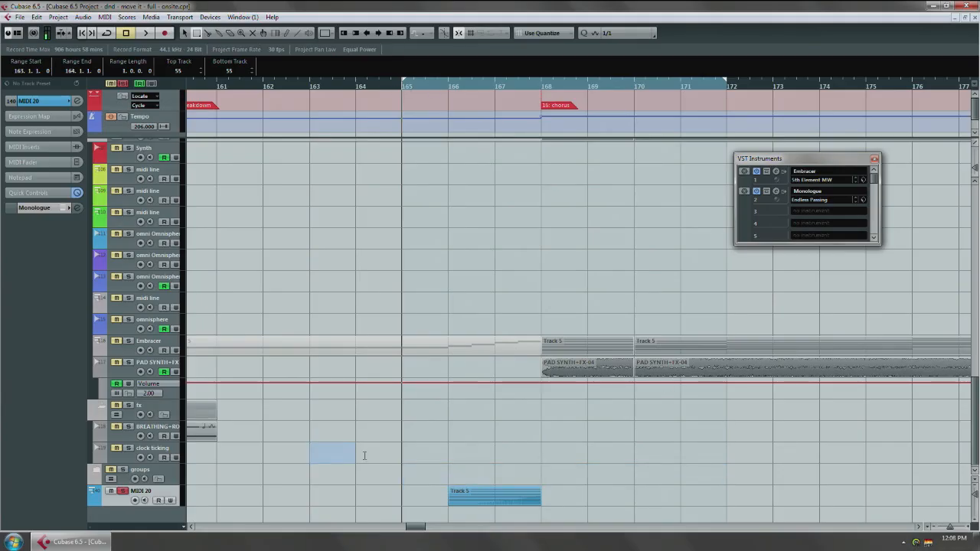
key("p")
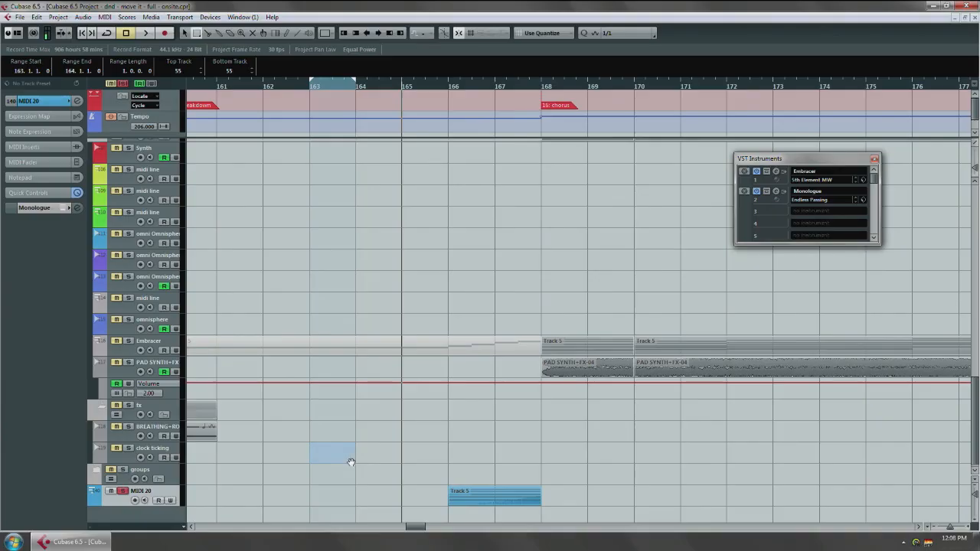
key("ctrl+d")
Play the bent part from around bar 166 past the chorus marker to hear how long its tail rings
left_click_drag(392, 458, 726, 468)
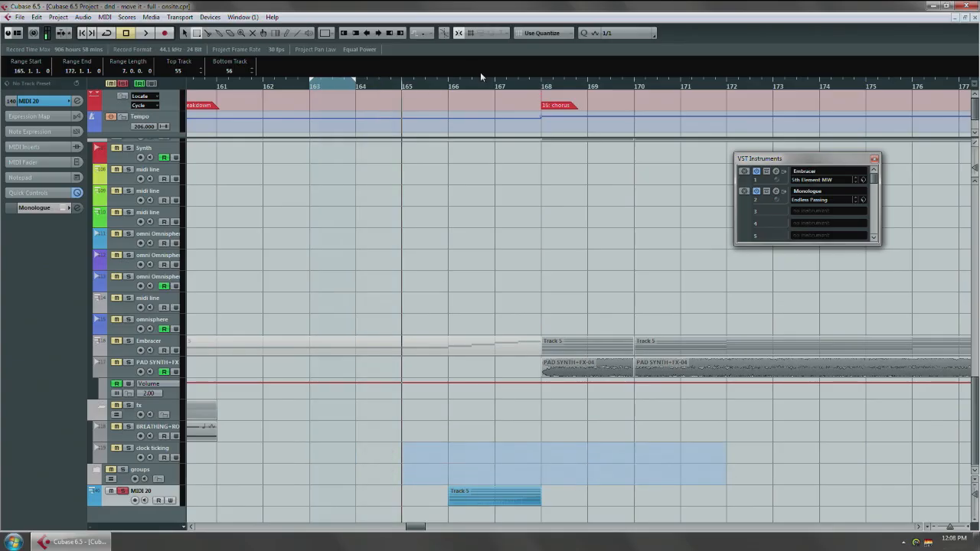
left_click(442, 86)
key("space")
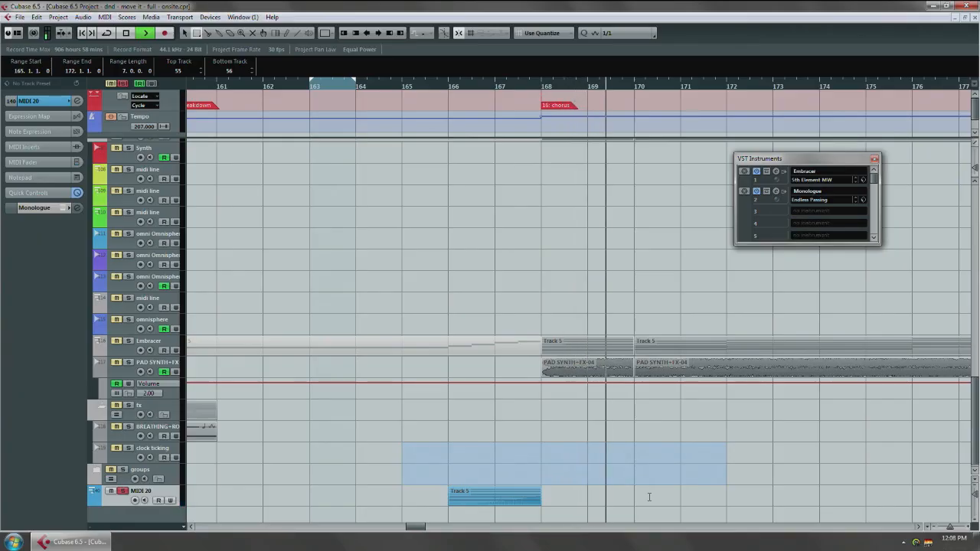
key("space")
left_click(684, 500)
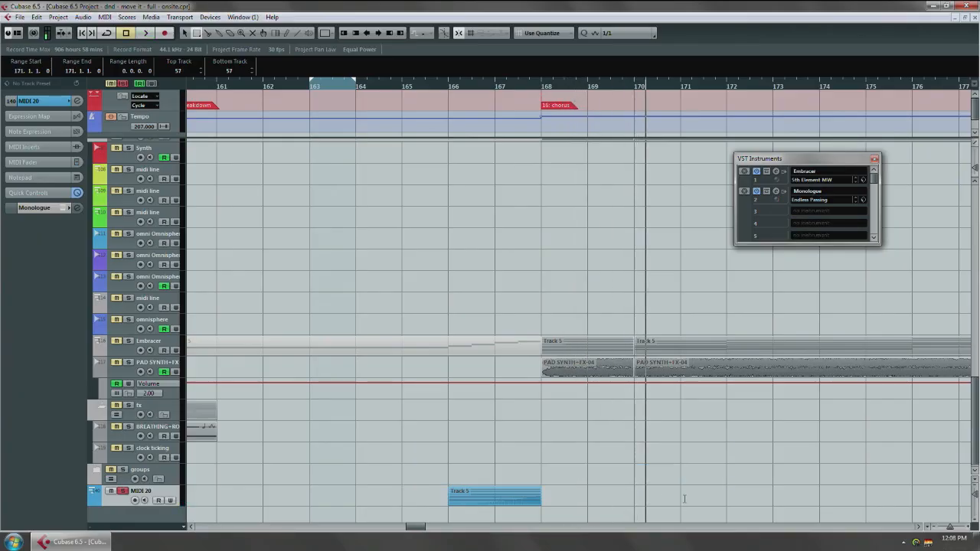
Set the locators to the range from bar 165 to bar 173 and return to the Object Selection tool
left_click_drag(420, 475, 777, 476)
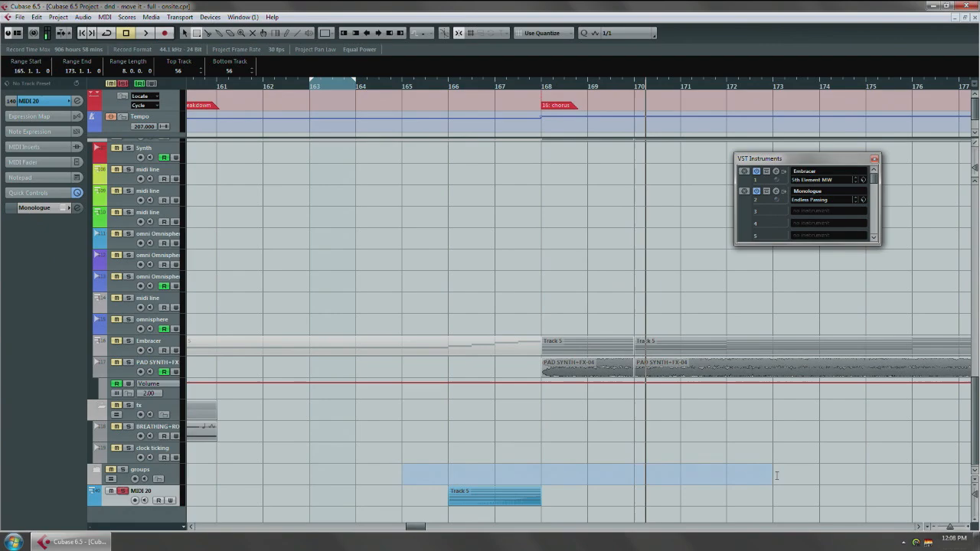
key("p")
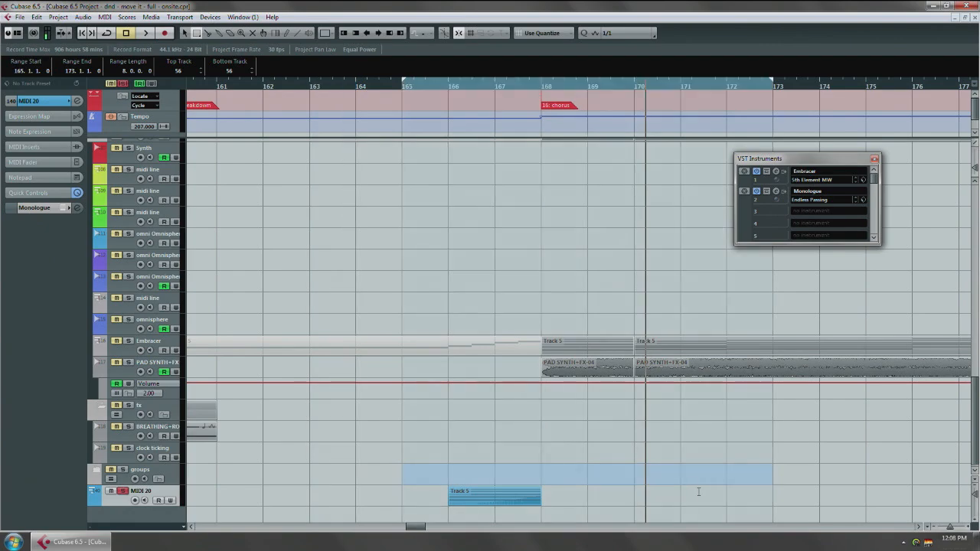
key("KP_1")
right_click(541, 470)
left_click(539, 469)
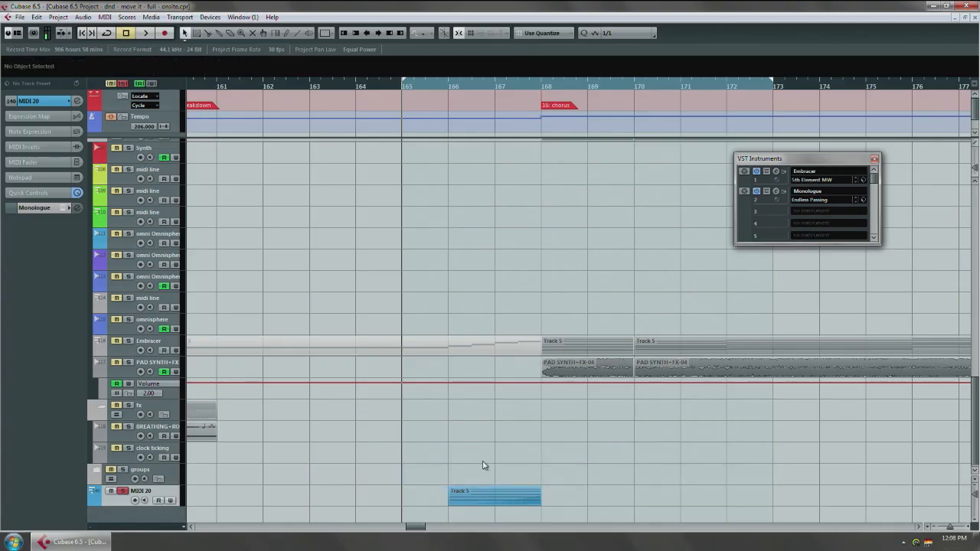
left_click_drag(497, 478, 468, 473)
Export the Monologue instrument channel as the wave file monologue at 44.100 kHz, 24 Bit, imported to the pool and an audio track
key("ctrl+shift+e")
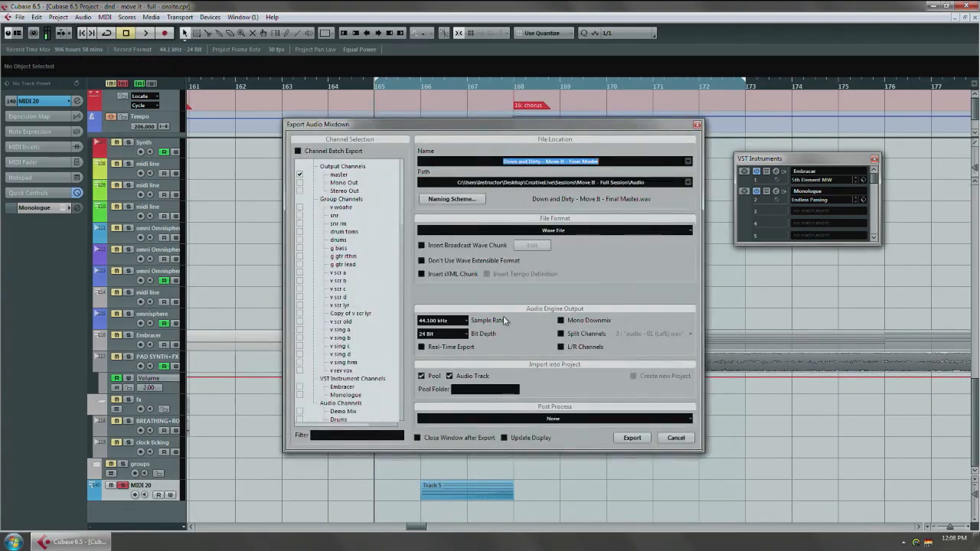
key("BackSpace")
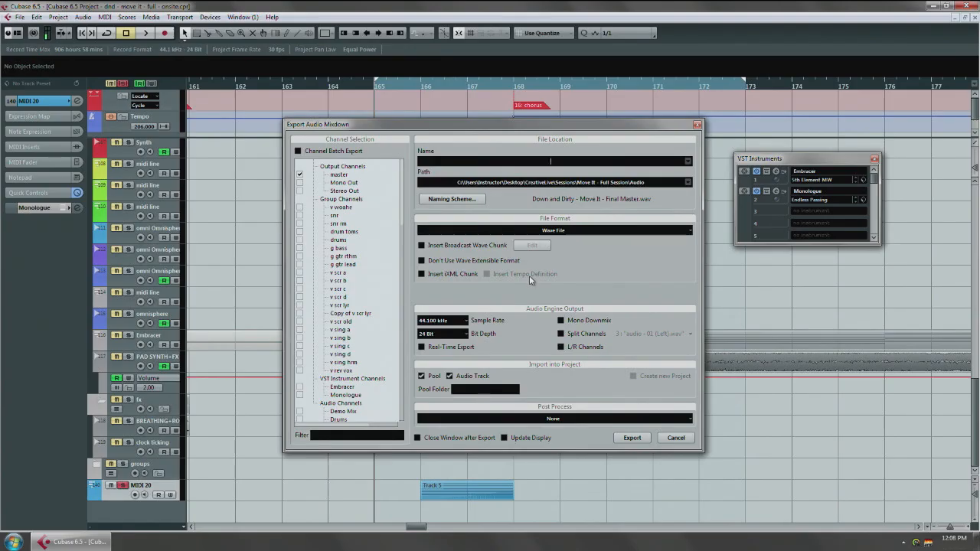
type("monologue")
left_click(299, 396)
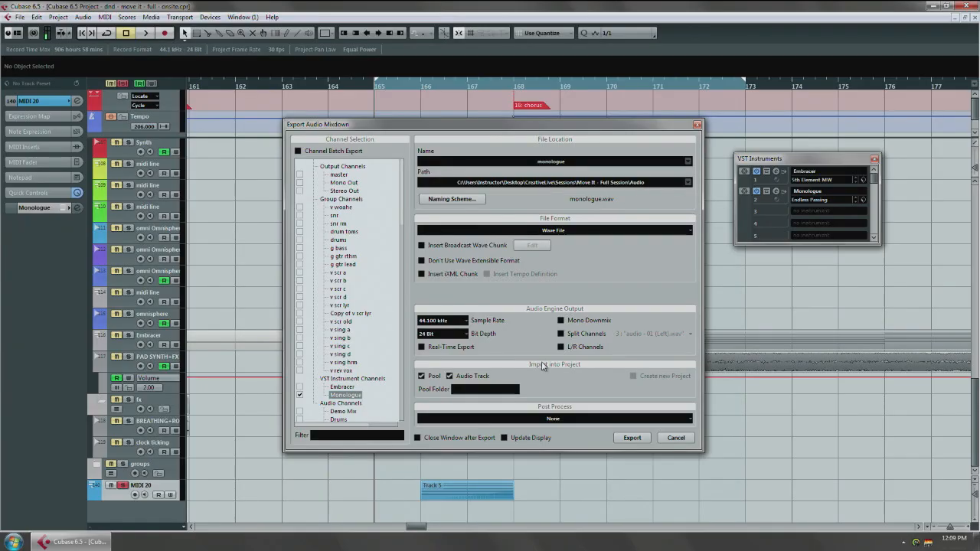
left_click(633, 438)
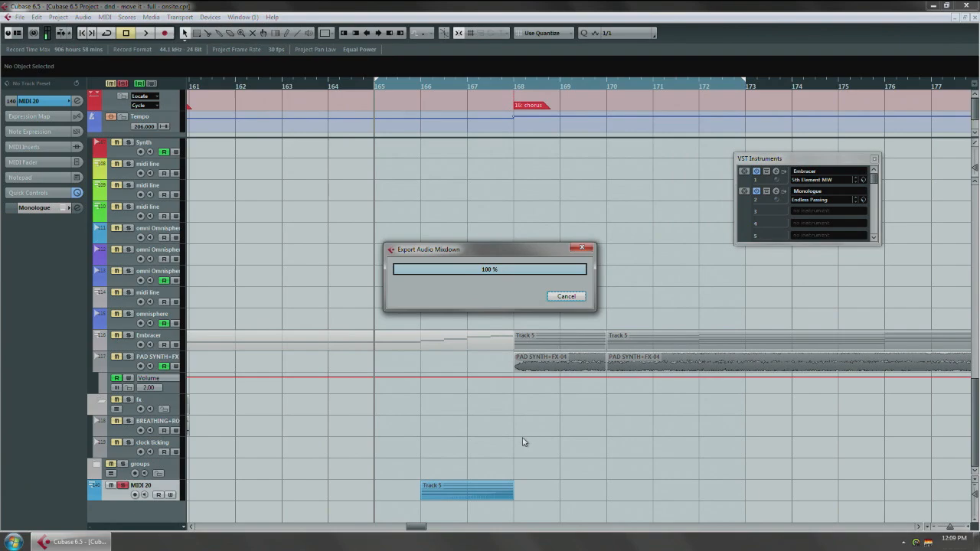
left_click(676, 437)
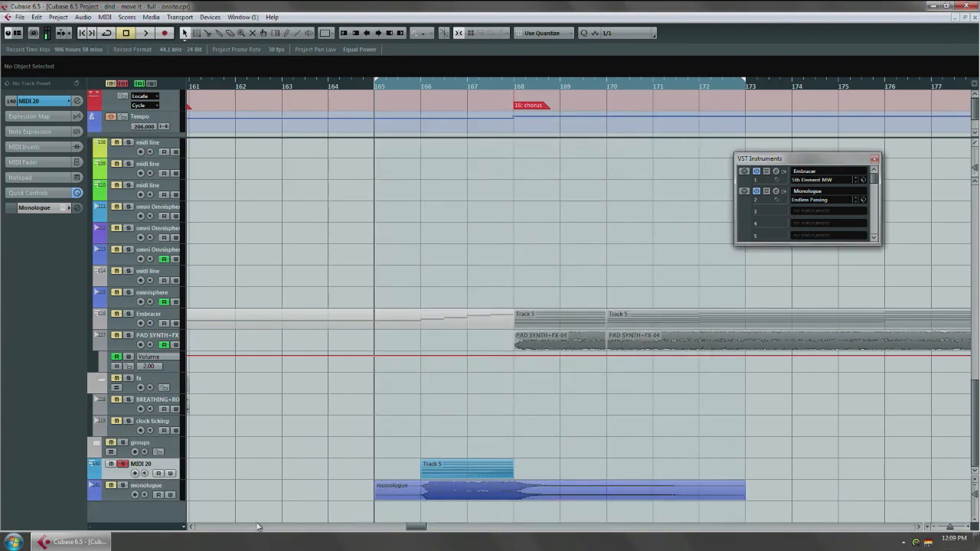
Select the imported monologue audio track and enlarge it to show its waveform
left_click(177, 492)
key("z")
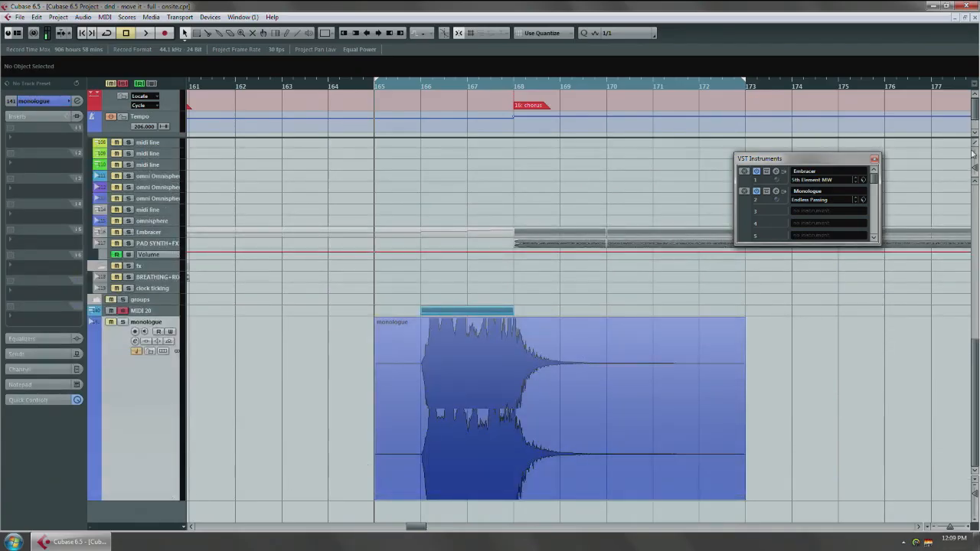
Delete the MIDI 20 track and remove the Monologue synth from the VST Instruments rack, closing the rack when finished
left_click(150, 312)
key("Delete")
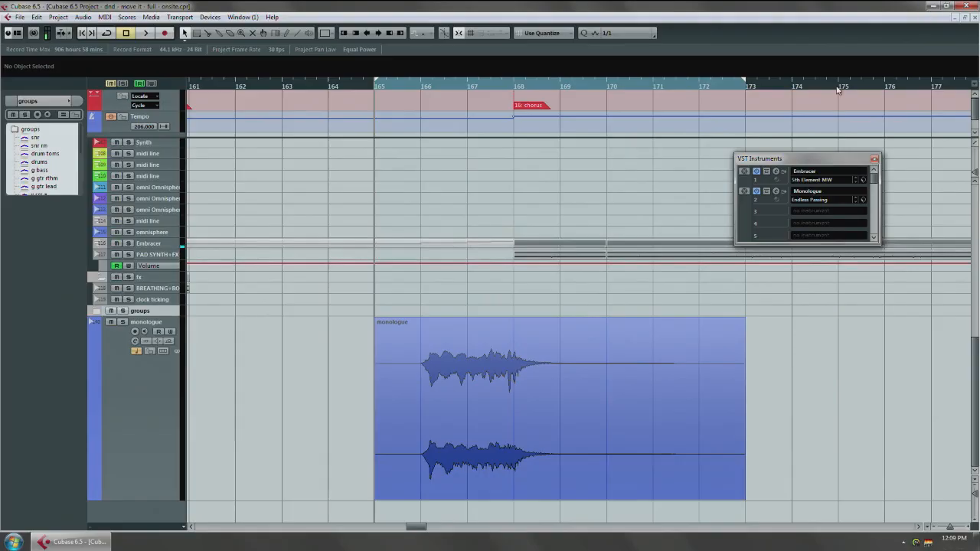
left_click(817, 191)
left_click(823, 201)
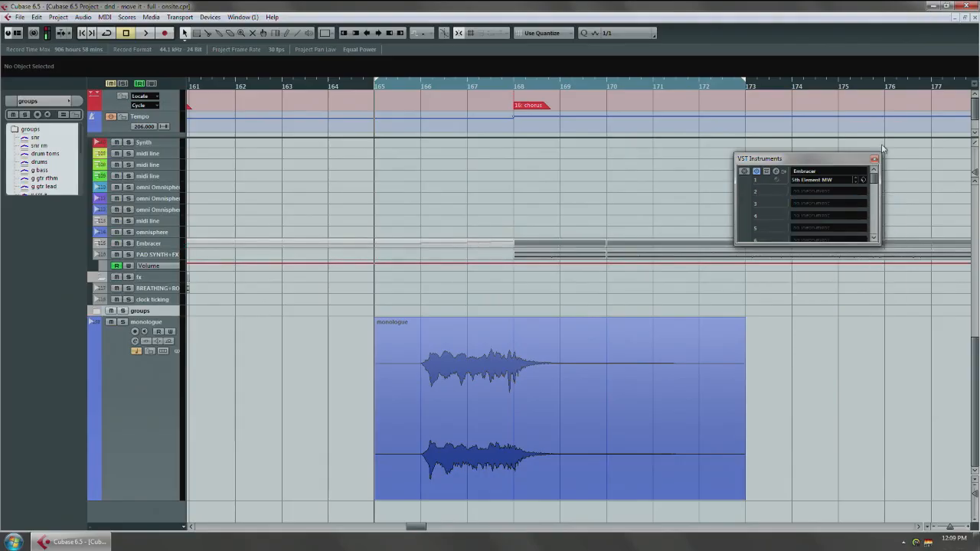
left_click(875, 160)
Select the monologue audio track and place the project cursor at about bar 166, just before the swell starts
right_click(406, 414)
left_click(536, 405)
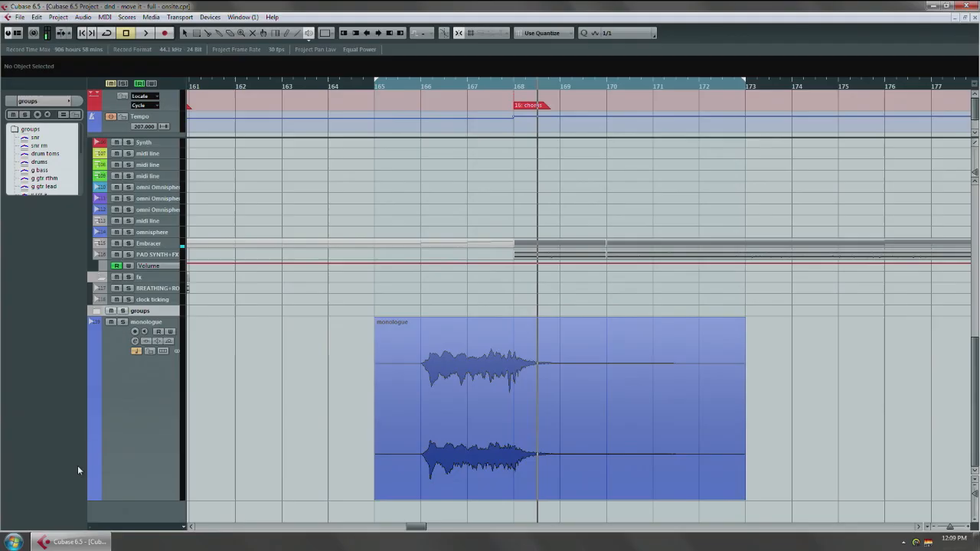
left_click(133, 329)
left_click(447, 373)
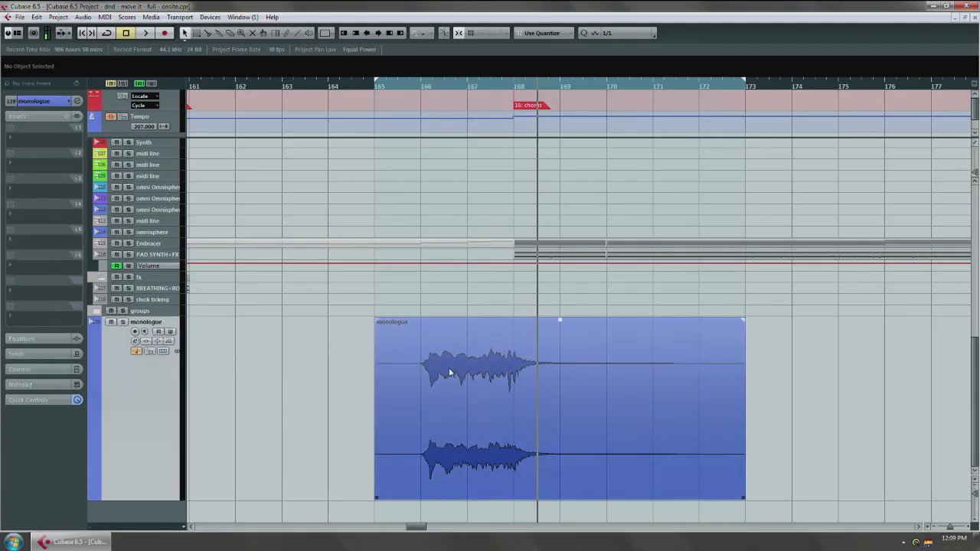
key("h")
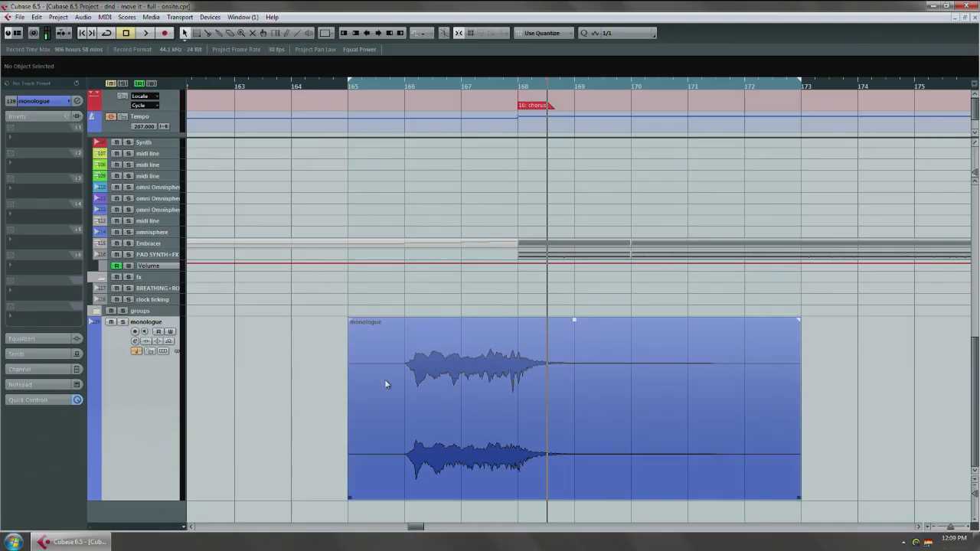
left_click(400, 85)
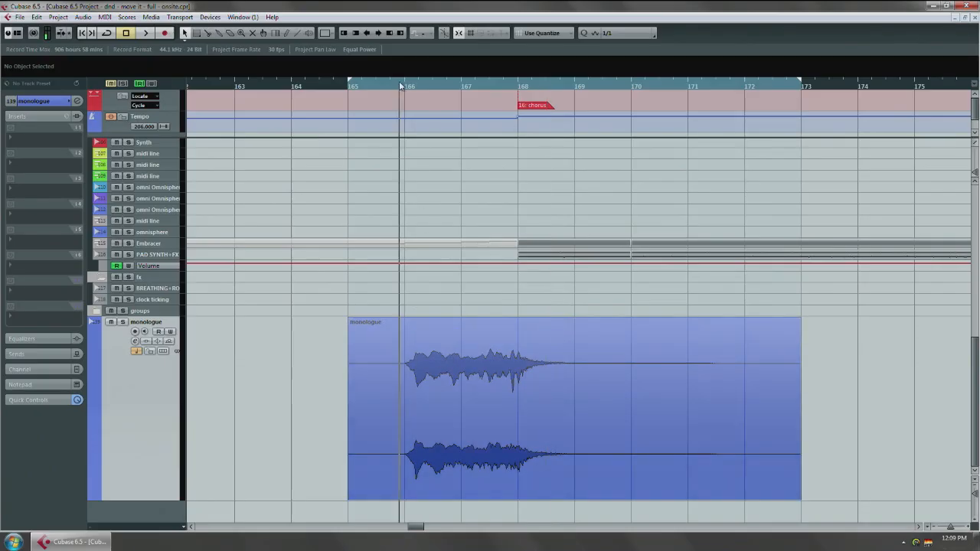
Load the Distortion effect in the third insert slot of the monologue track and solo the track
left_click(37, 201)
mouse_move(54, 262)
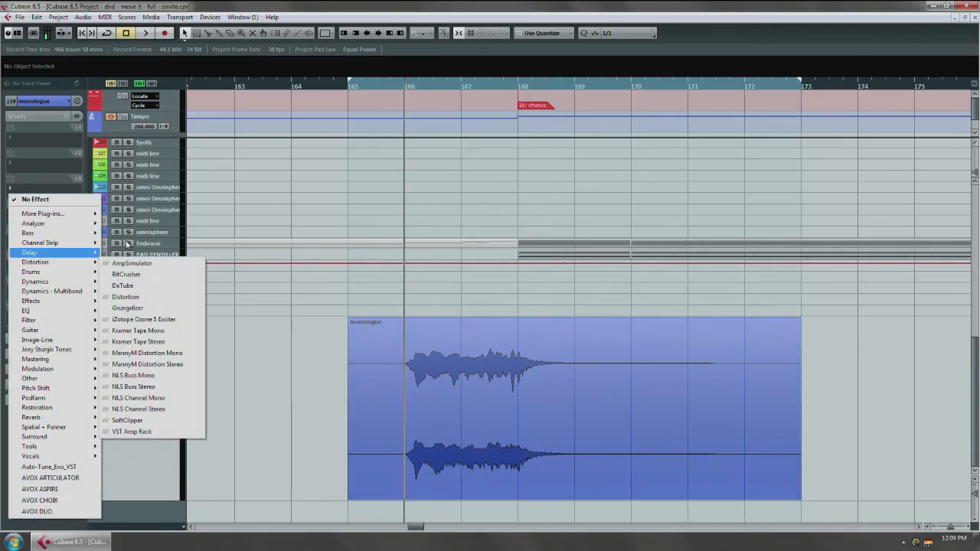
left_click(136, 296)
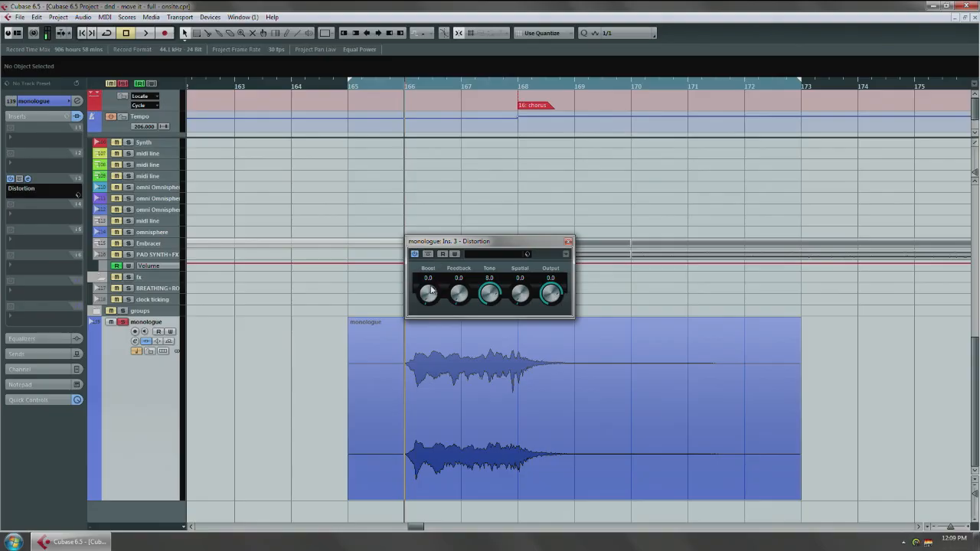
Set the Distortion's Boost to 5.0 and Tone to 5.0 while playing back the swell
key("space")
left_click_drag(431, 290, 443, 257)
left_click(486, 280)
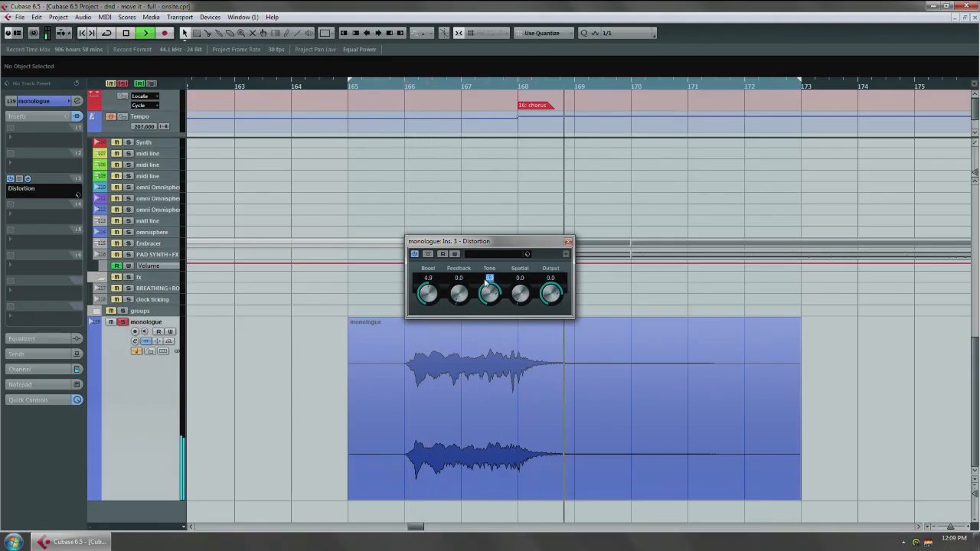
left_click_drag(487, 288, 486, 295)
key("space")
key("space")
mouse_move(426, 295)
left_mouse_down()
mouse_move(438, 282)
mouse_move(433, 295)
left_mouse_up()
left_click(430, 279)
type("5")
key("Return")
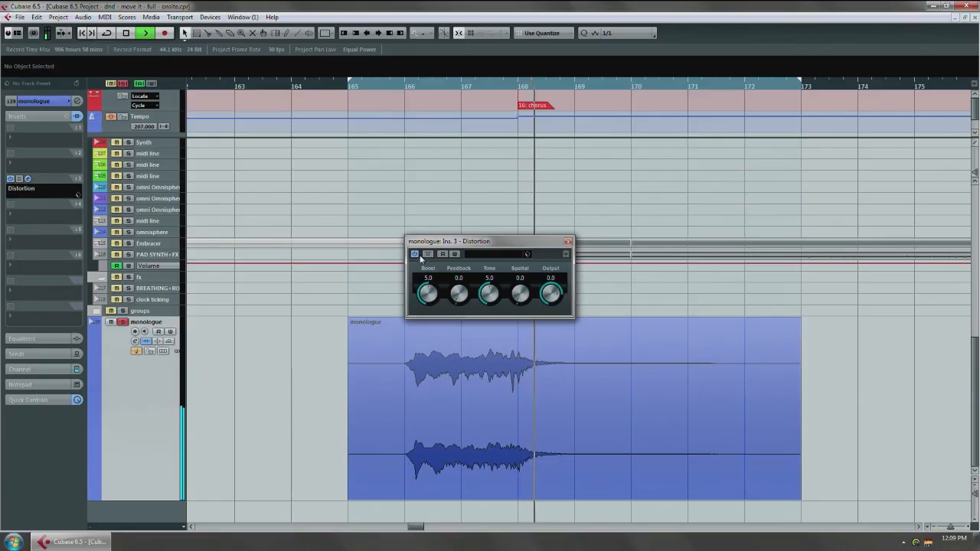
Compare the swell with the Distortion bypassed and active, and raise the effect's Tone to 8.0
left_click(429, 255)
key("space")
key("space")
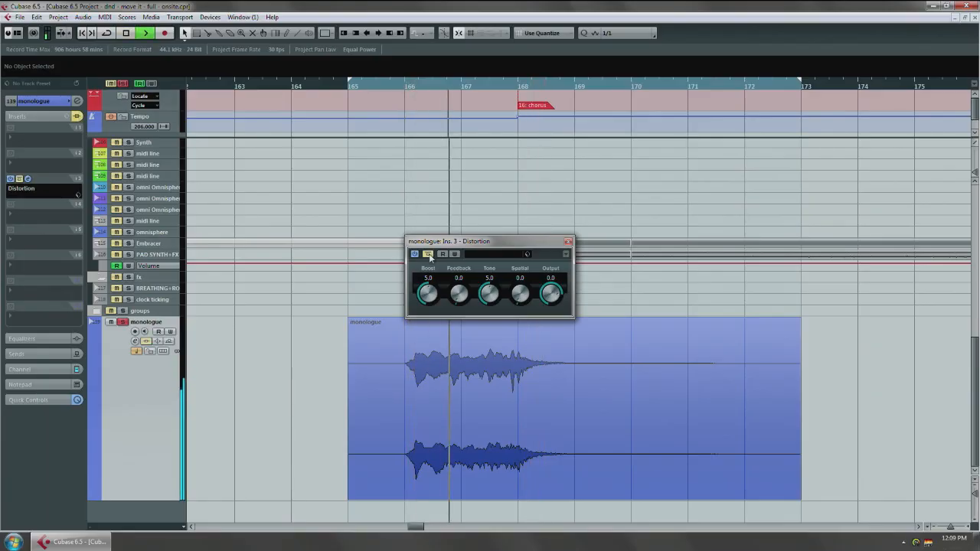
key("space")
left_click(429, 255)
key("space")
left_click_drag(487, 291, 494, 268)
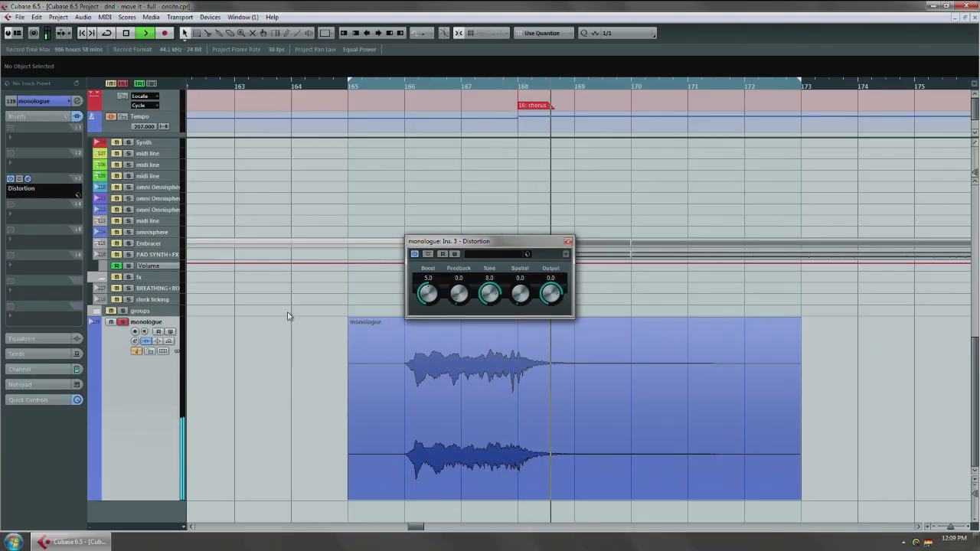
key("space")
Set the locators to a range from bar 167 to bar 169 on the monologue clip and close the Distortion window
scroll(521, 376, "right", 1)
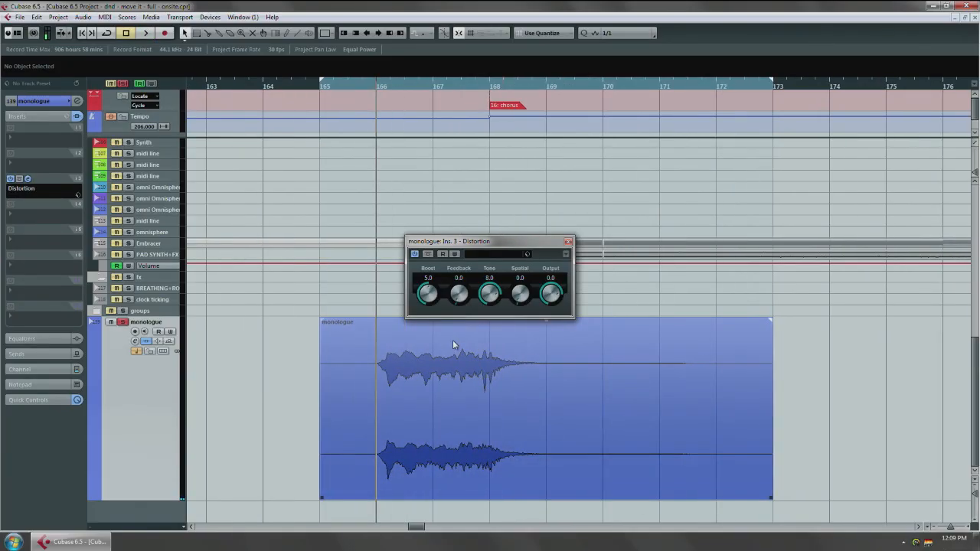
scroll(475, 410, "right", 2)
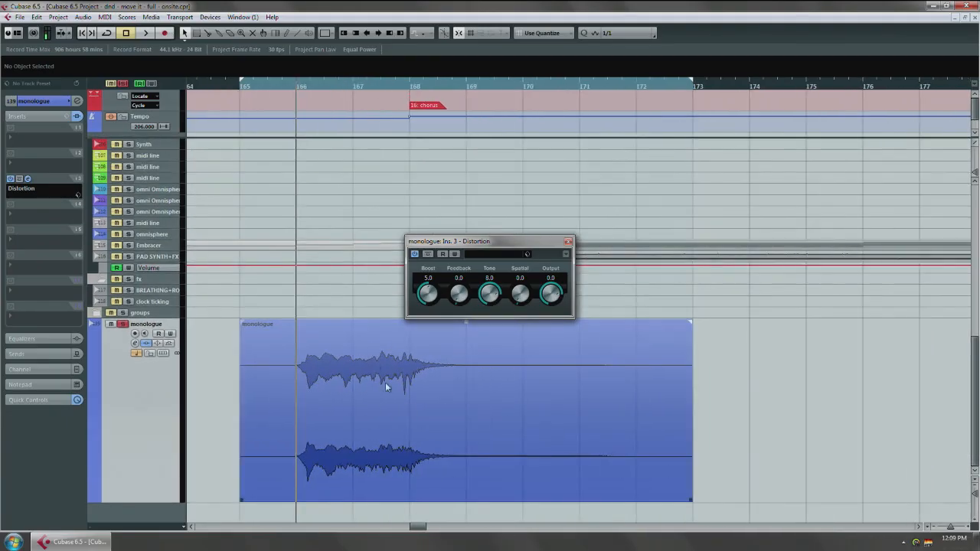
scroll(403, 400, "up", 5)
right_click(403, 400)
left_click(416, 398)
double_click(416, 397)
scroll(415, 397, "down", 3)
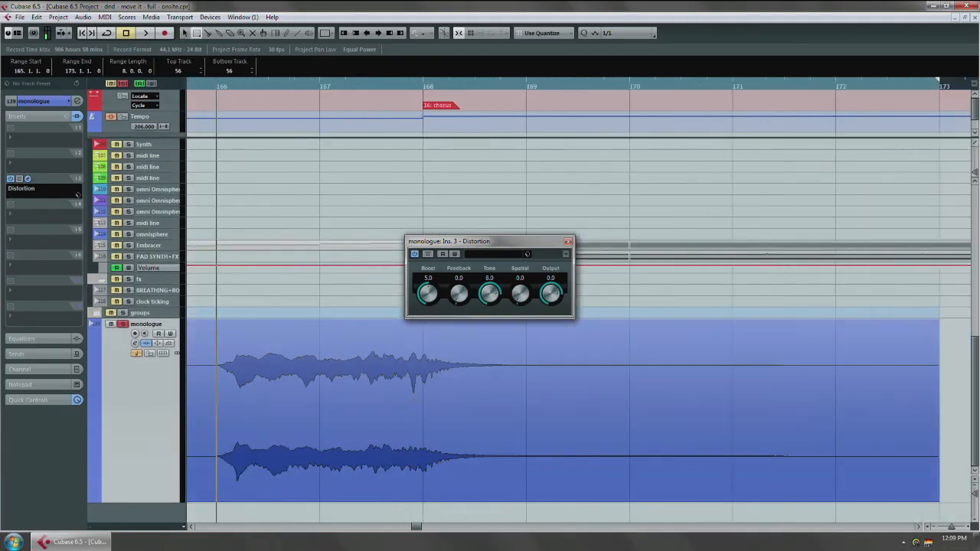
left_click_drag(298, 408, 570, 407)
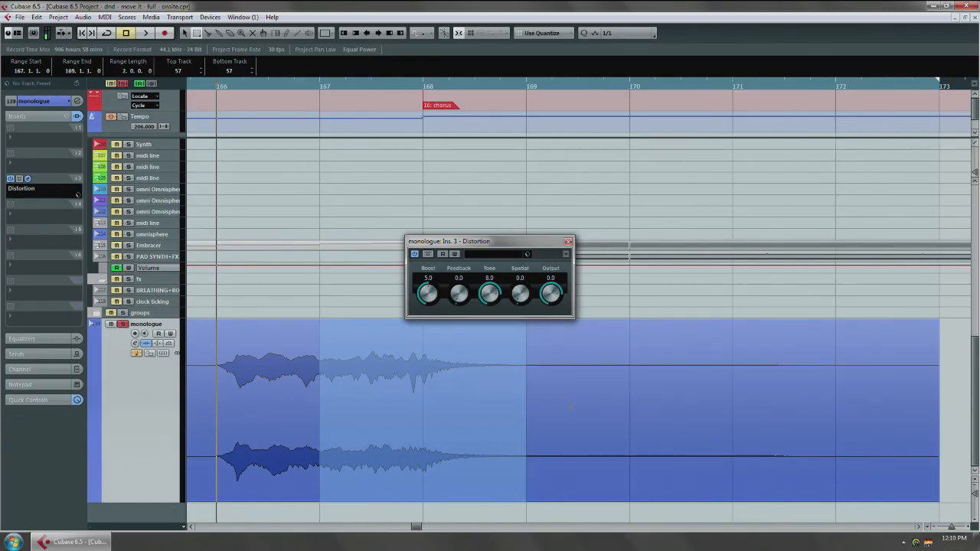
key("p")
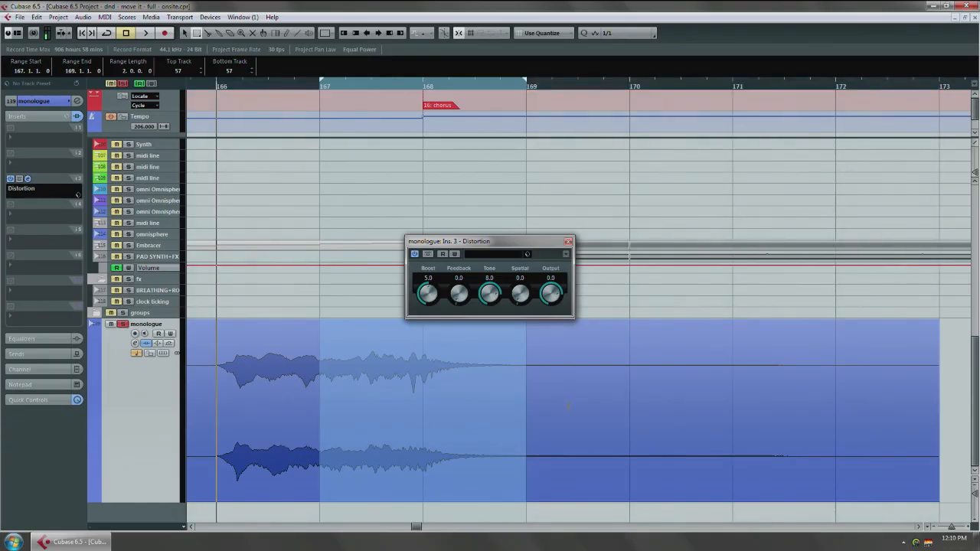
key("KP_1")
key("1")
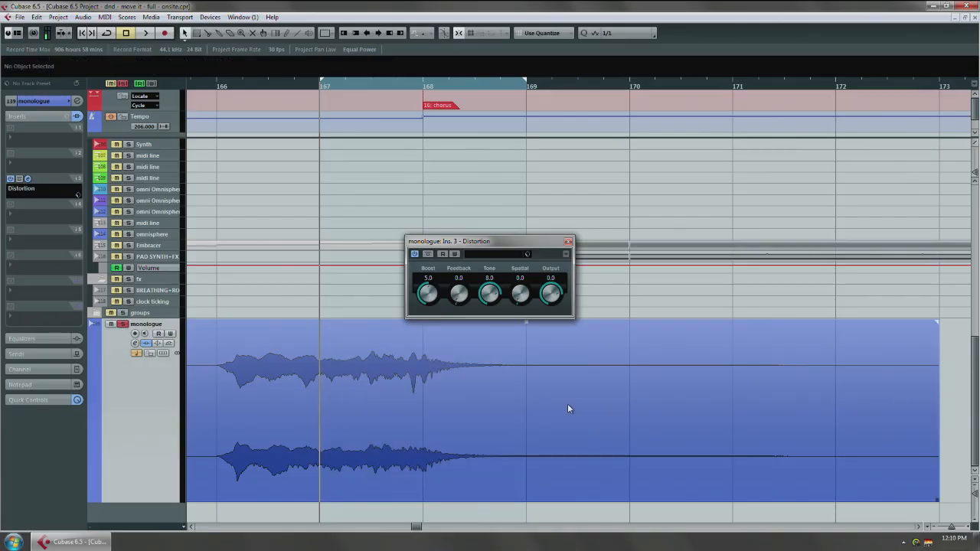
left_click(568, 242)
left_click(453, 351)
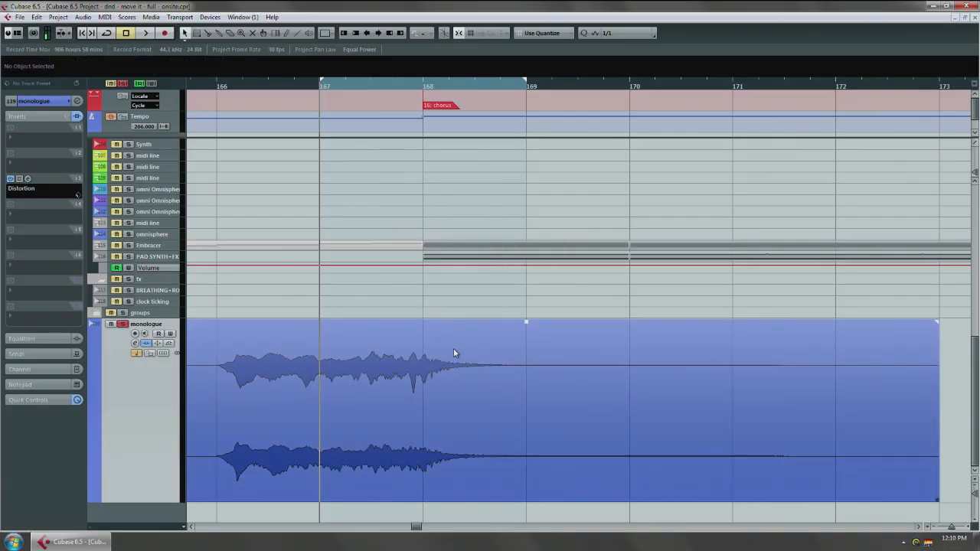
Load the Q10 Stereo equalizer in the monologue track's fourth insert slot and move its window clear of the waveform
scroll(430, 336, "left", 2)
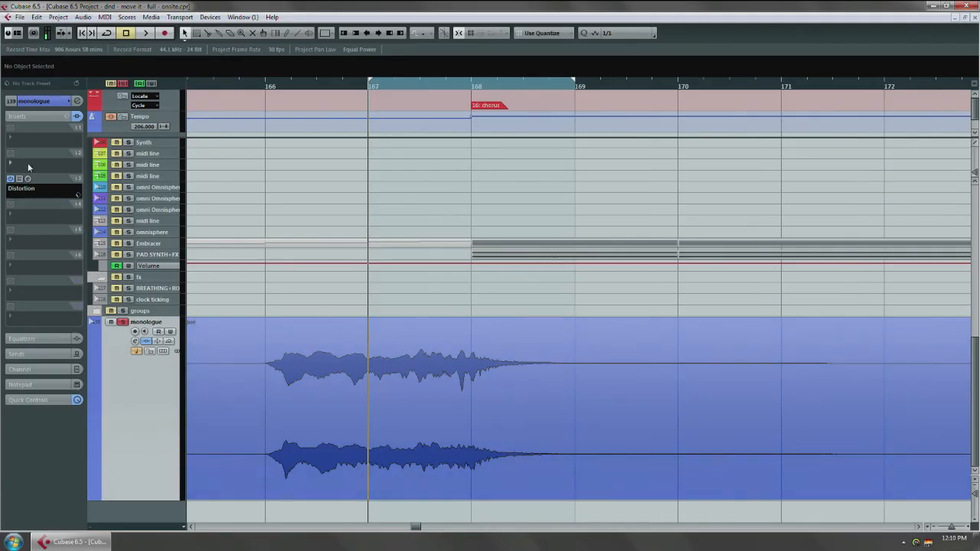
left_click(25, 207)
mouse_move(30, 323)
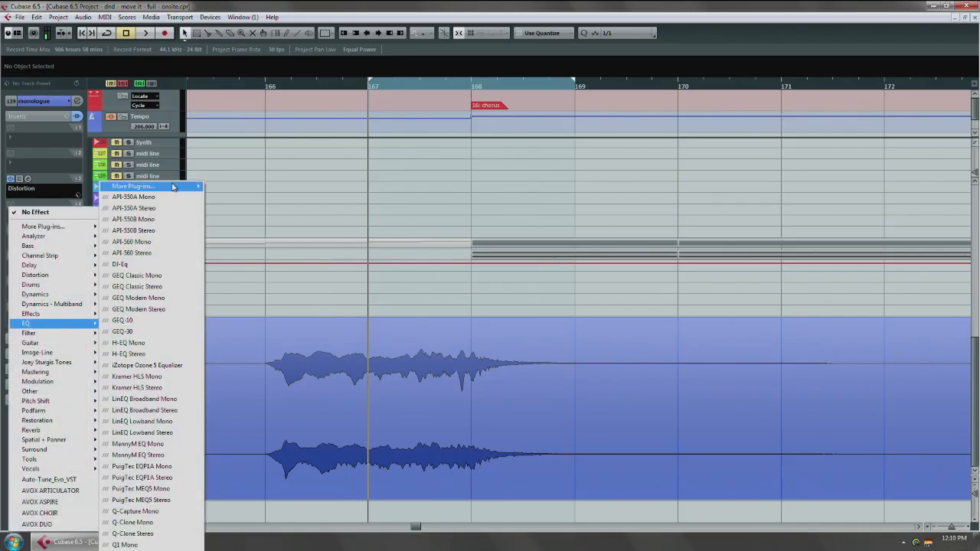
mouse_move(173, 186)
left_click(245, 210)
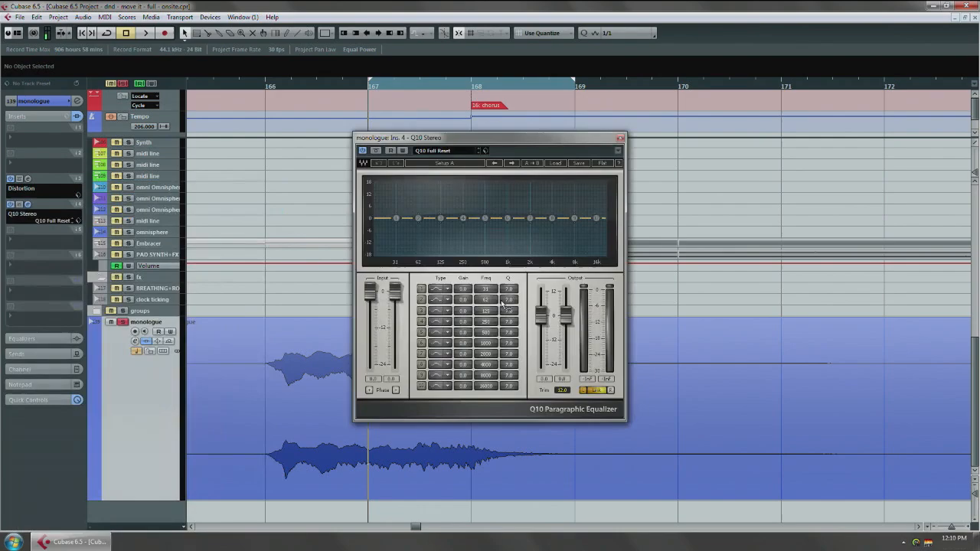
left_click_drag(528, 147, 811, 166)
left_click_drag(425, 324, 336, 330)
left_click(496, 396)
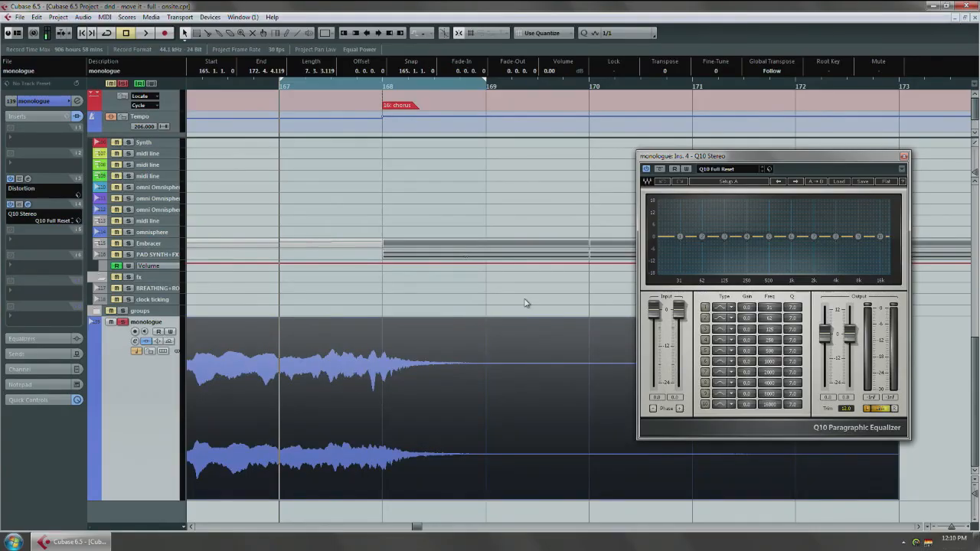
left_click(526, 303)
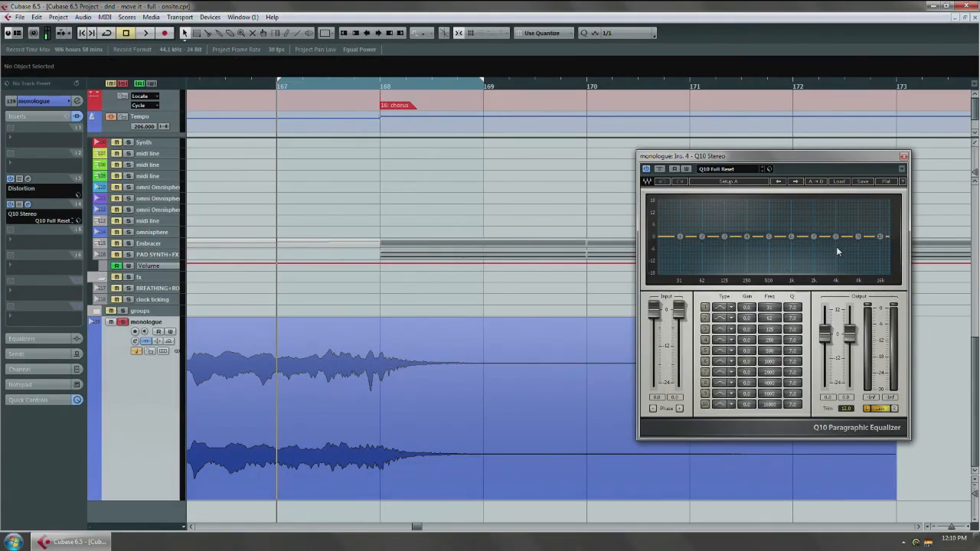
Loop bars 167 to 169 and pull the equalizer's 4 kHz band to an 18 dB cut at about 6.4 kHz
key("space")
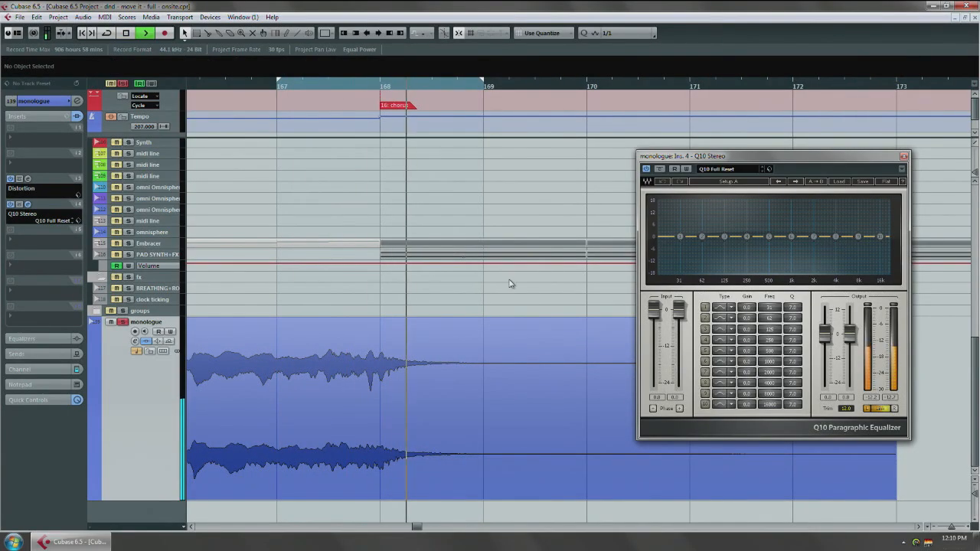
key("space")
key("KP_Divide")
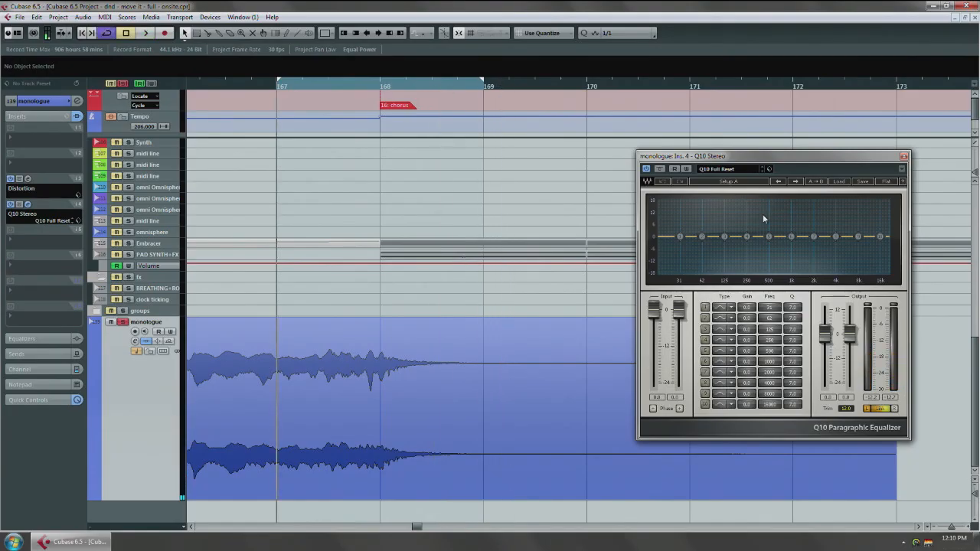
key("space")
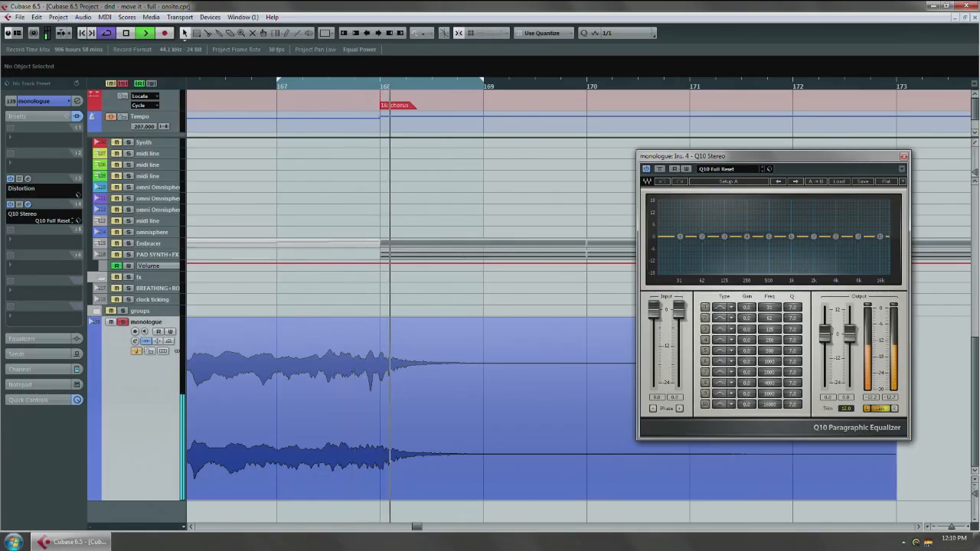
left_click_drag(836, 235, 851, 271)
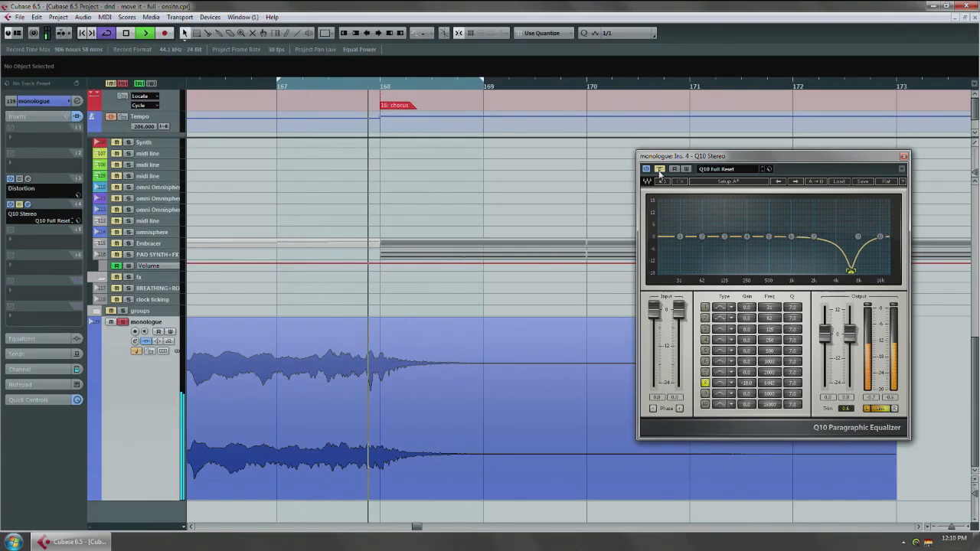
key("space")
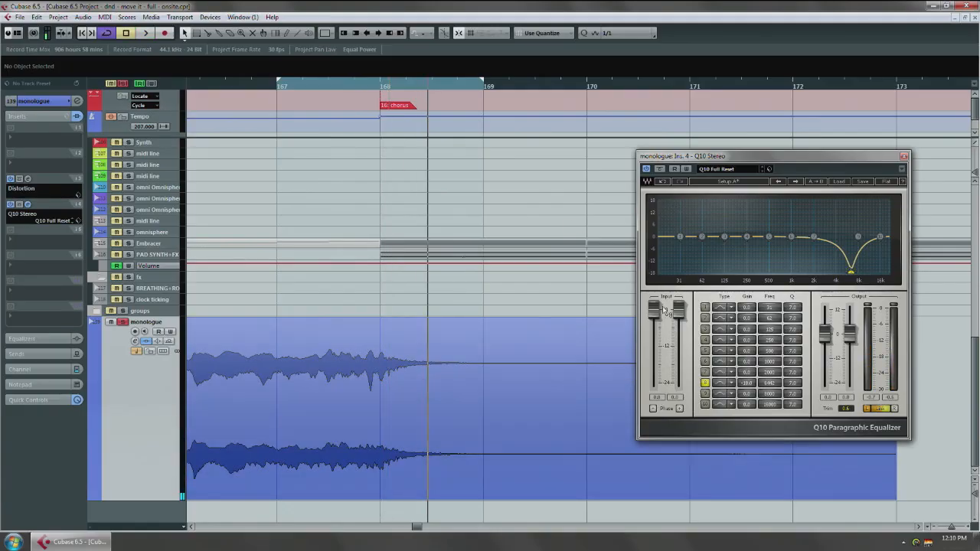
Turn off cycle and the monologue track's solo, and play from bar 164 to hear the swell in the full mix
left_click(482, 387)
key("g")
key("g")
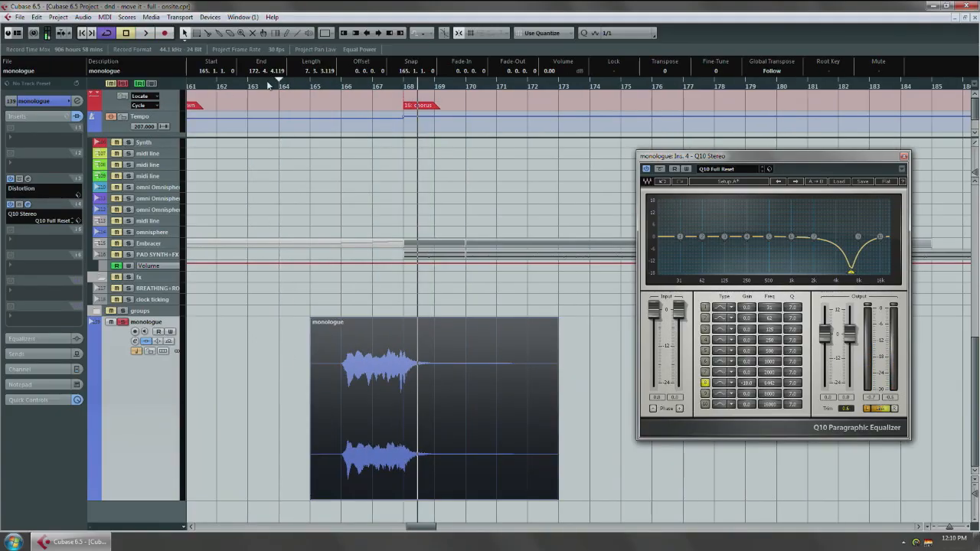
left_click(279, 85)
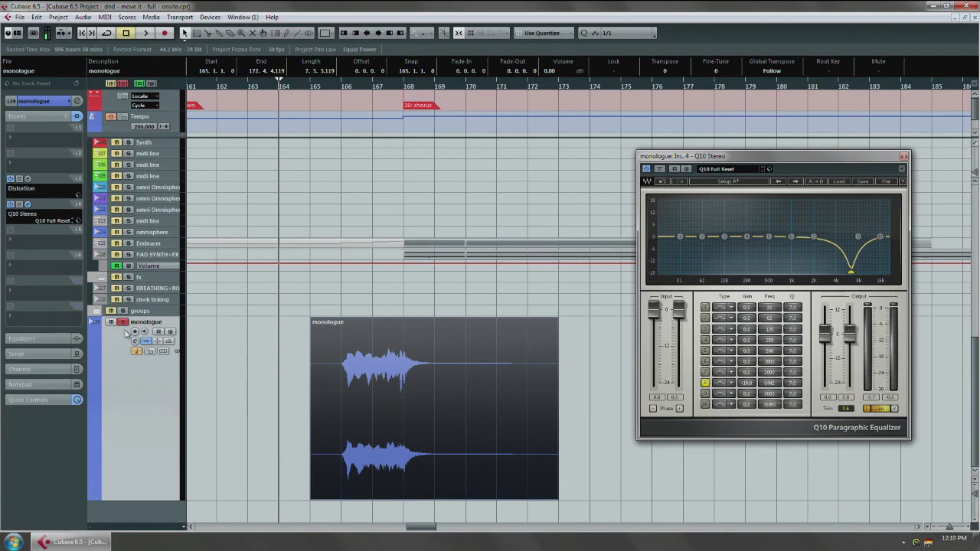
left_click(201, 340)
key("space")
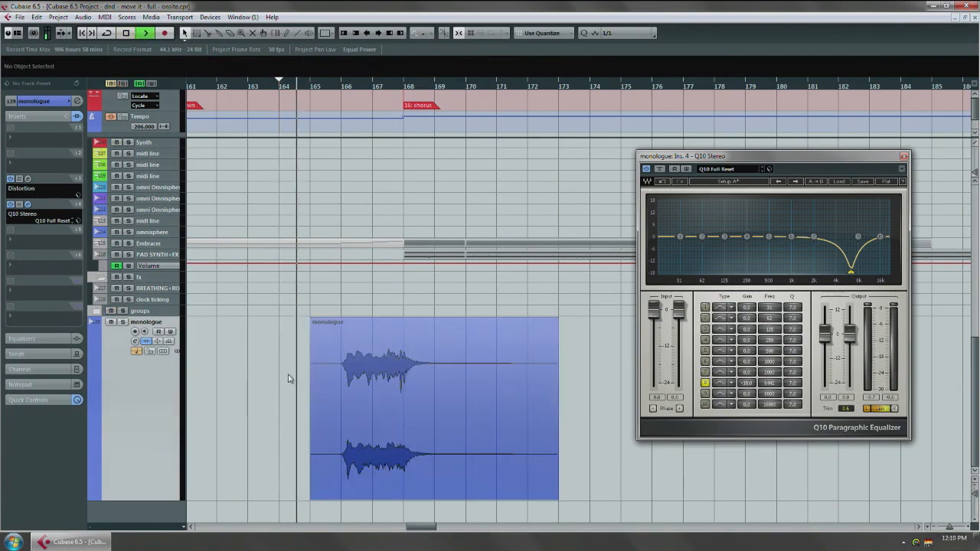
left_click(380, 403)
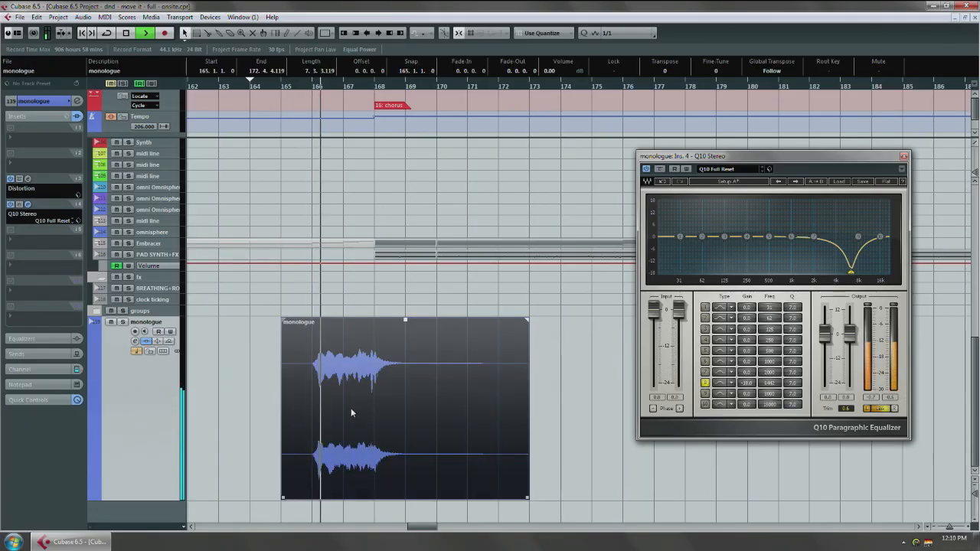
left_click(237, 394)
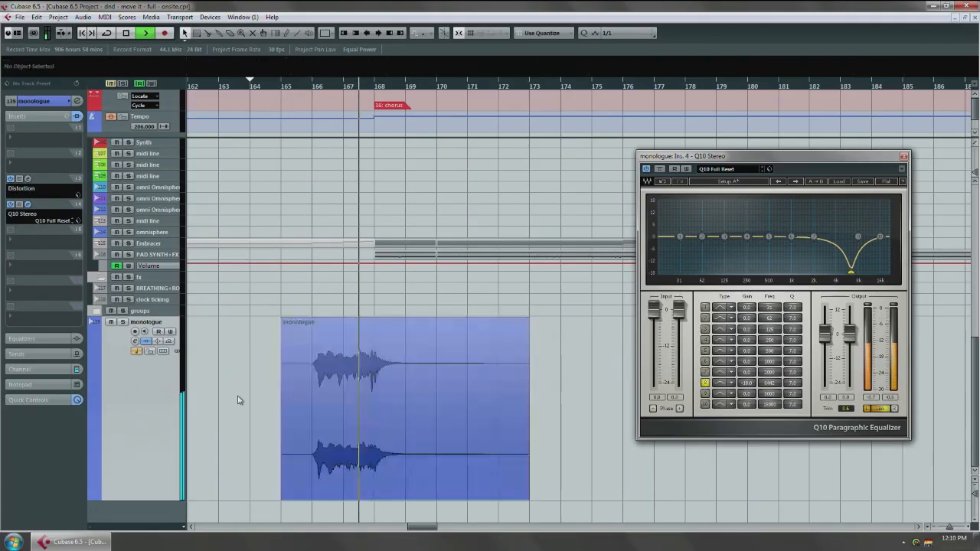
left_click(19, 205)
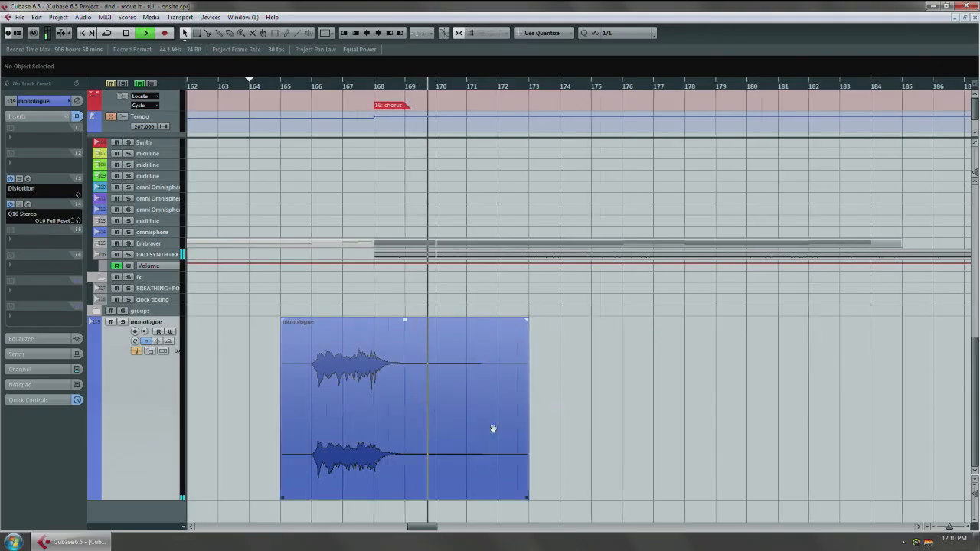
Stop playback and change the snap type to Grid Relative
key("space")
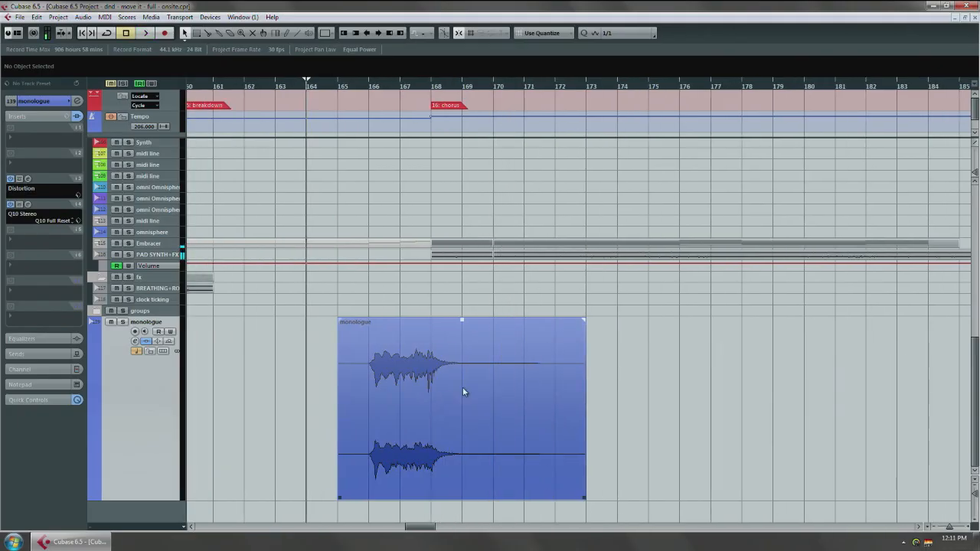
scroll(463, 392, "up", 4)
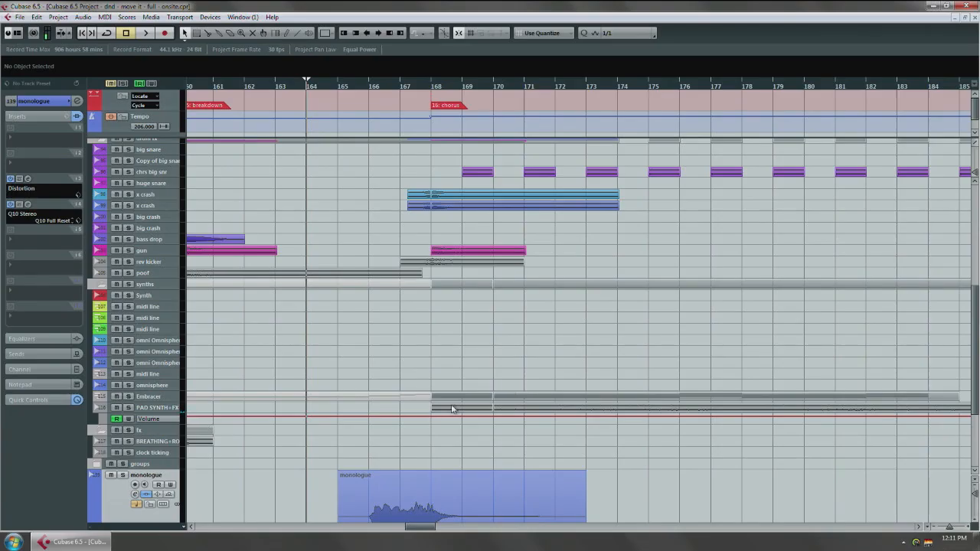
scroll(427, 427, "down", 4)
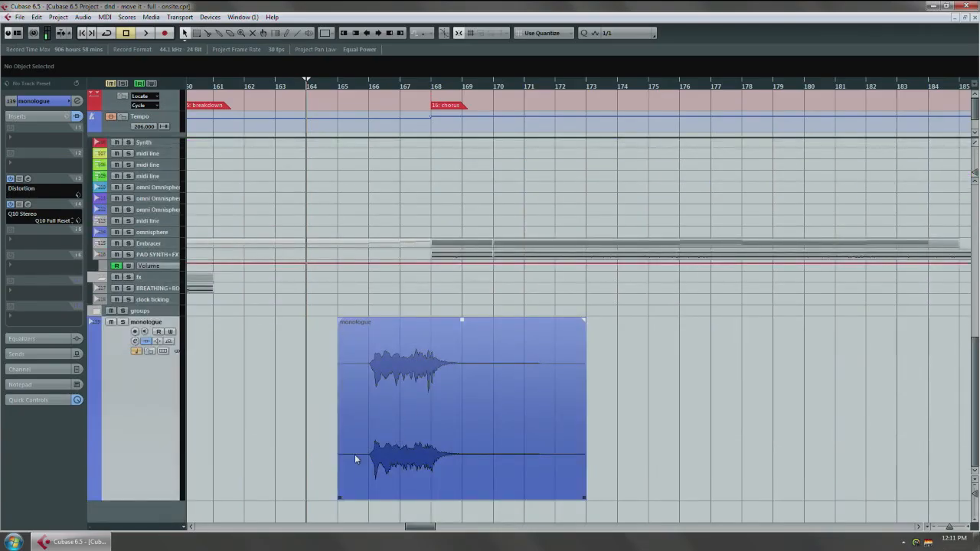
scroll(375, 404, "up", 2)
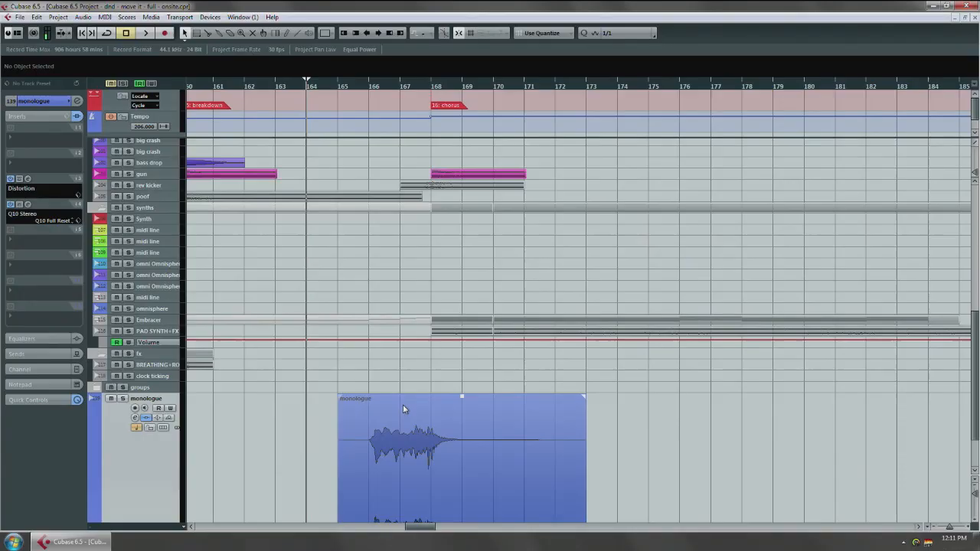
left_click_drag(407, 408, 612, 157)
scroll(616, 155, "down", 3)
left_click(625, 37)
left_click(489, 33)
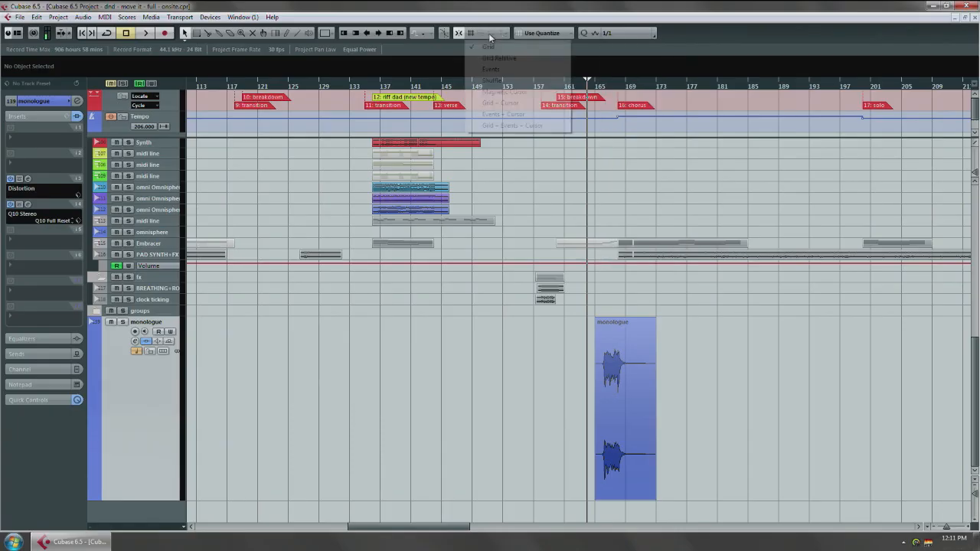
left_click(496, 59)
Copy the monologue clip on its track to bar 133, leading into the riff dad section at bar 136
left_click_drag(451, 146, 776, 147)
scroll(776, 148, "down", 2)
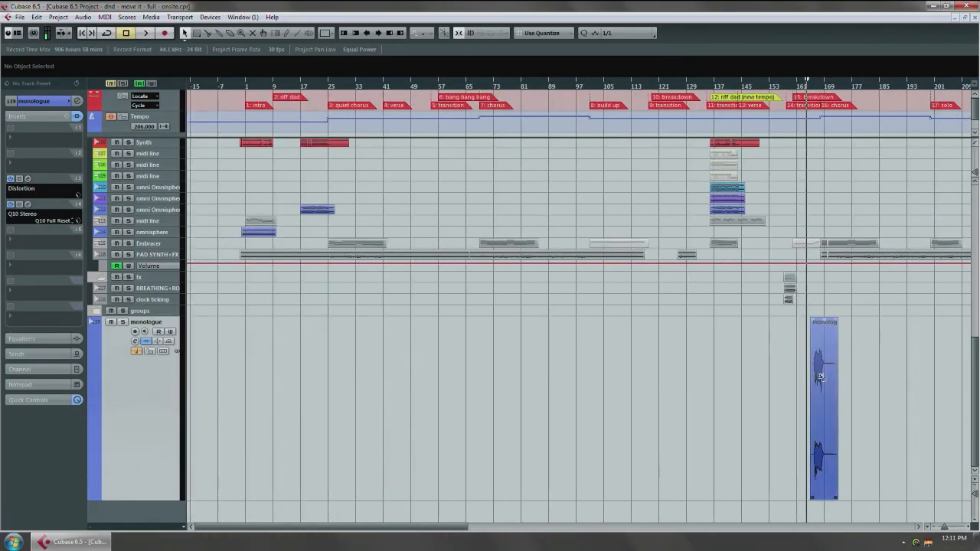
left_click_drag(827, 366, 714, 354)
scroll(714, 354, "up", 8)
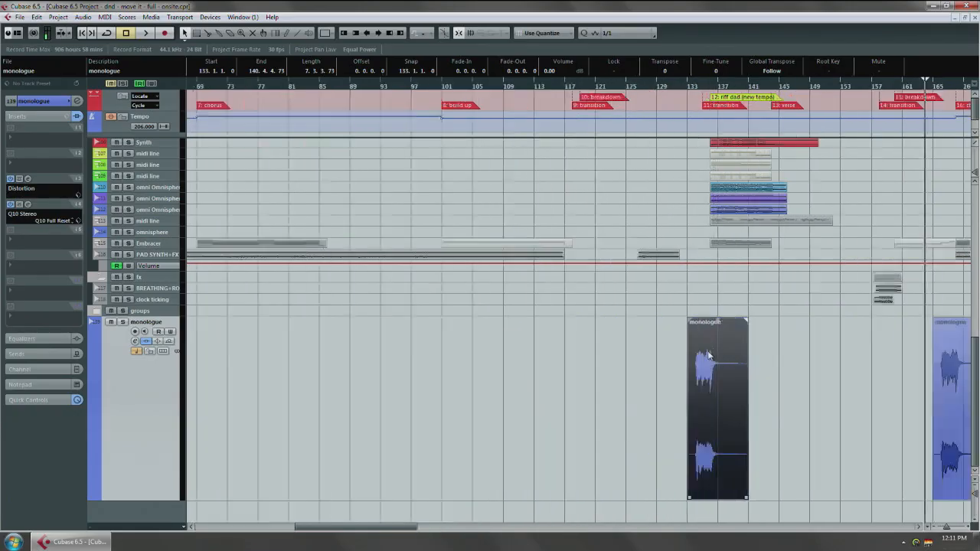
Play from bar 134 to hear the copied swell lead into the riff dad section, then deselect the clip and stop
left_click_drag(573, 371, 593, 373)
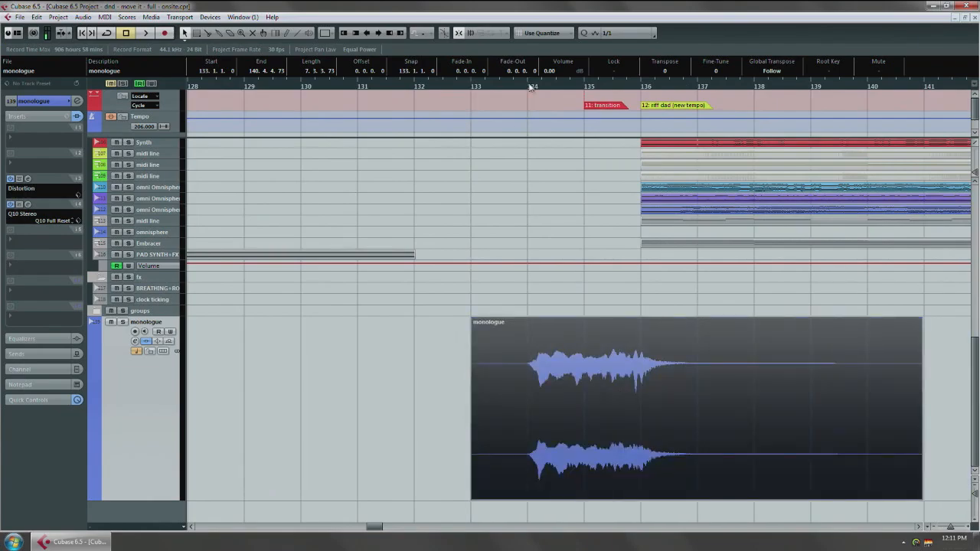
key("space")
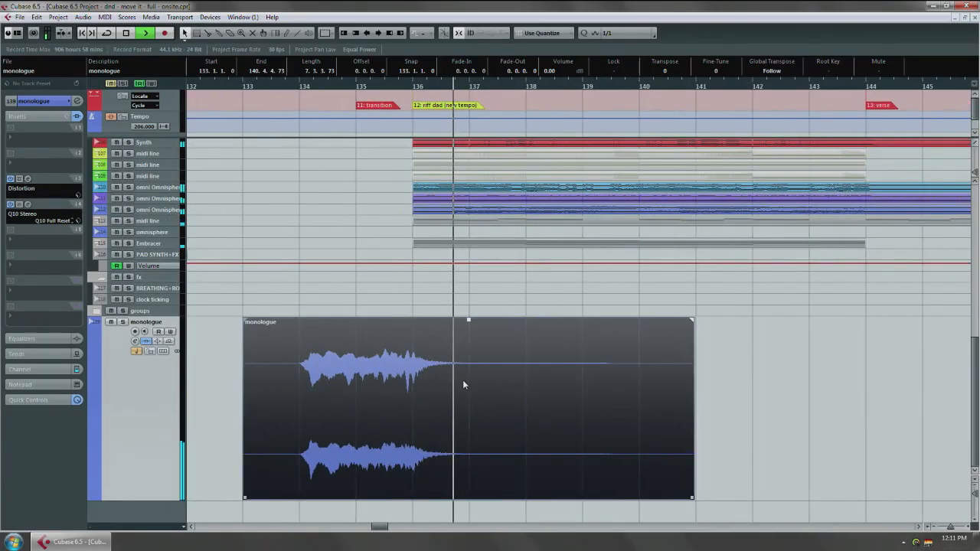
scroll(463, 378, "down", 3)
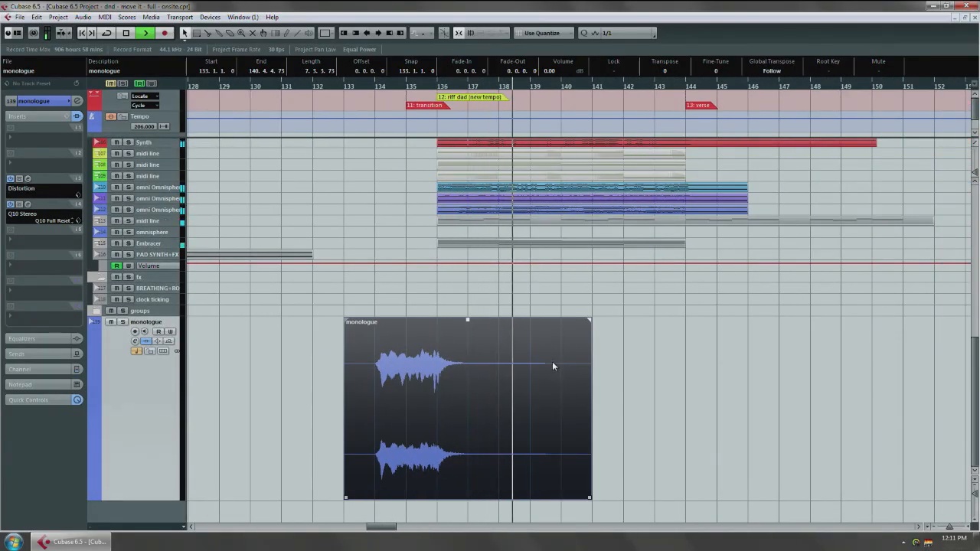
left_click(624, 386)
key("space")
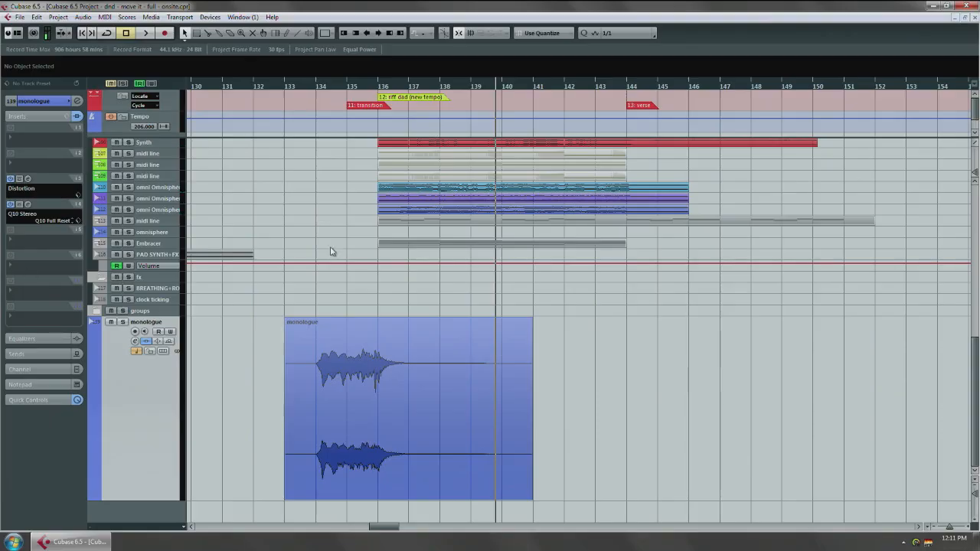
Examine the arrangement around the transition and breakdown markers at bars 118 and 119, and place the playhead at bar 117
scroll(331, 251, "up", 8)
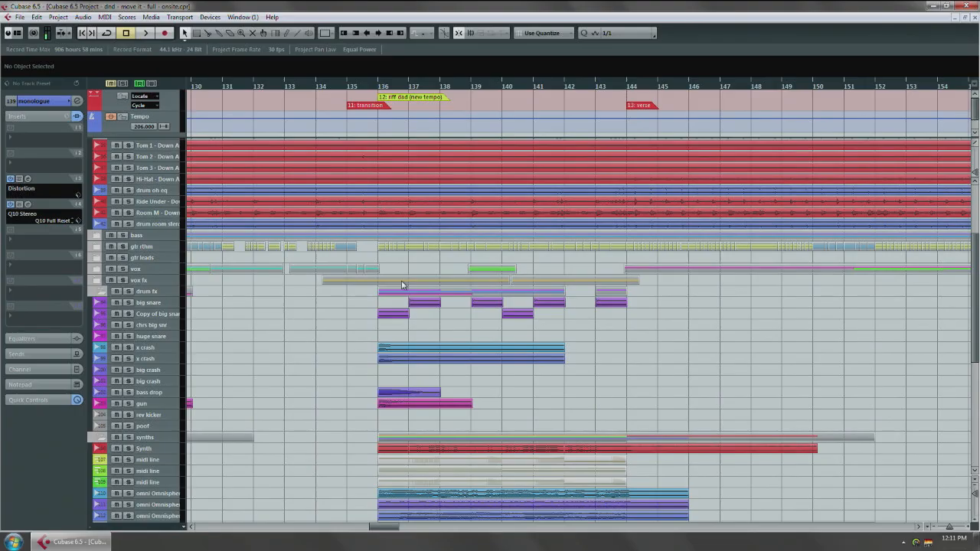
scroll(406, 292, "down", 3)
scroll(493, 313, "down", 2)
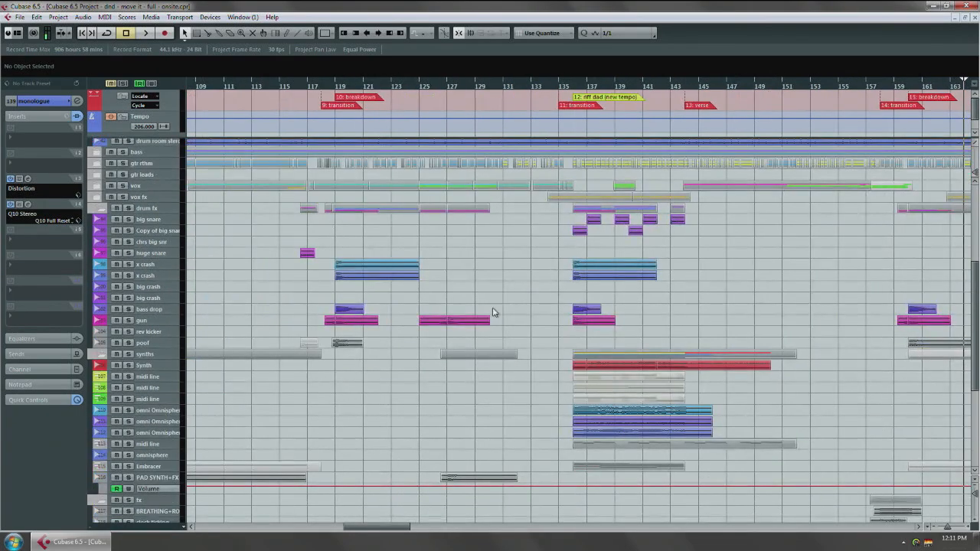
scroll(340, 268, "up", 6)
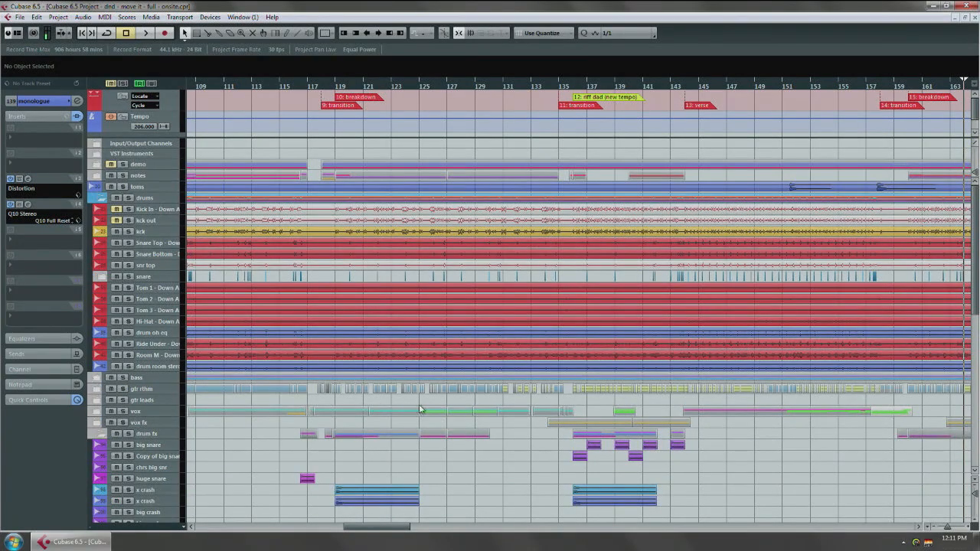
left_click_drag(420, 409, 508, 385)
left_click(406, 87)
scroll(428, 334, "up", 3)
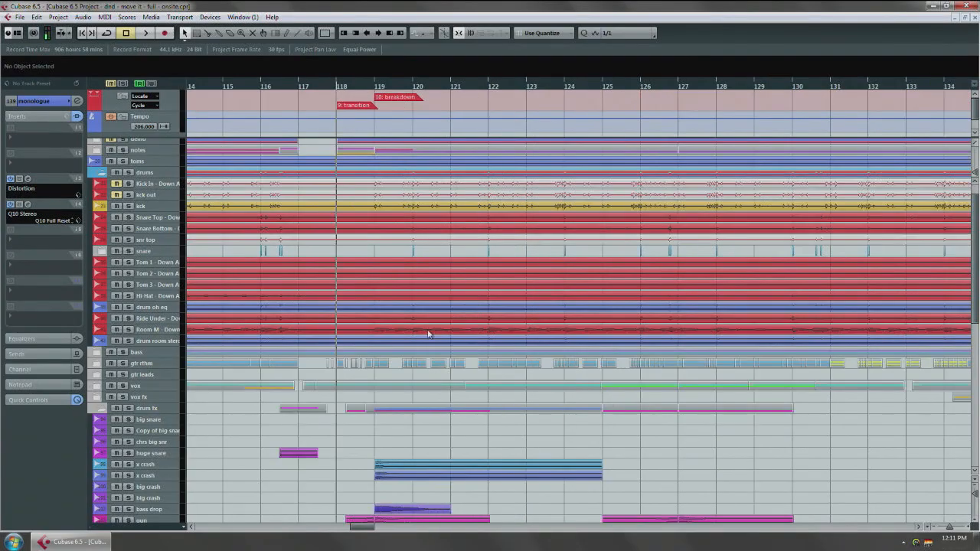
scroll(429, 334, "up", 2)
left_click_drag(392, 369, 535, 208)
left_click(281, 87)
Add an instrument track with the Joey Sturgis Tones Sub Destroyer below the vox fx folder and open its plug-in window
left_click(157, 246)
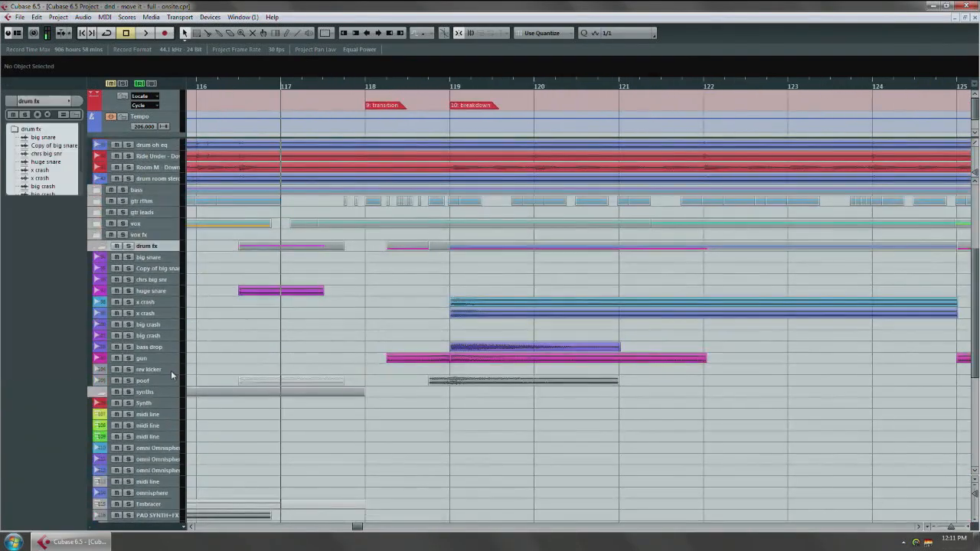
left_click(163, 234)
right_click(163, 234)
mouse_move(322, 237)
left_click(430, 252)
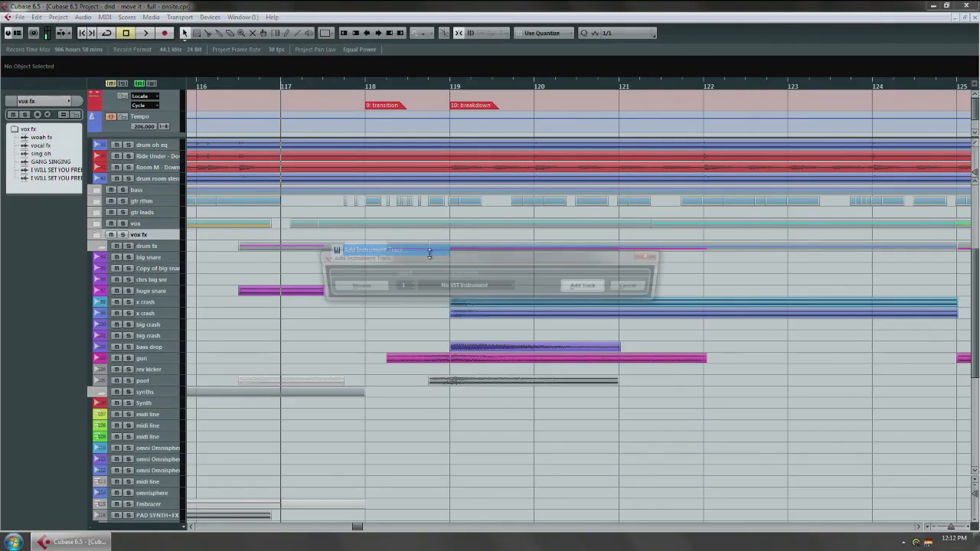
left_click(437, 286)
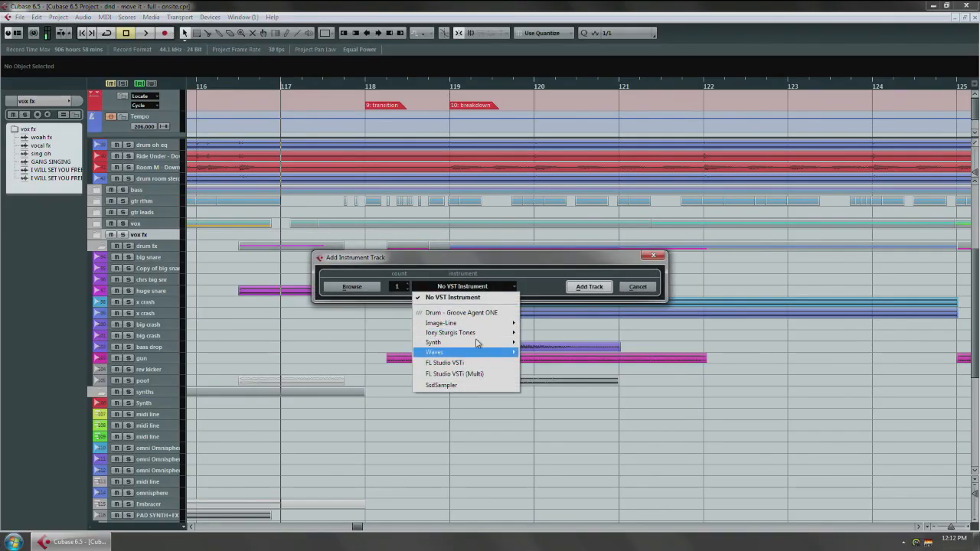
mouse_move(483, 352)
left_click(573, 333)
left_click(589, 287)
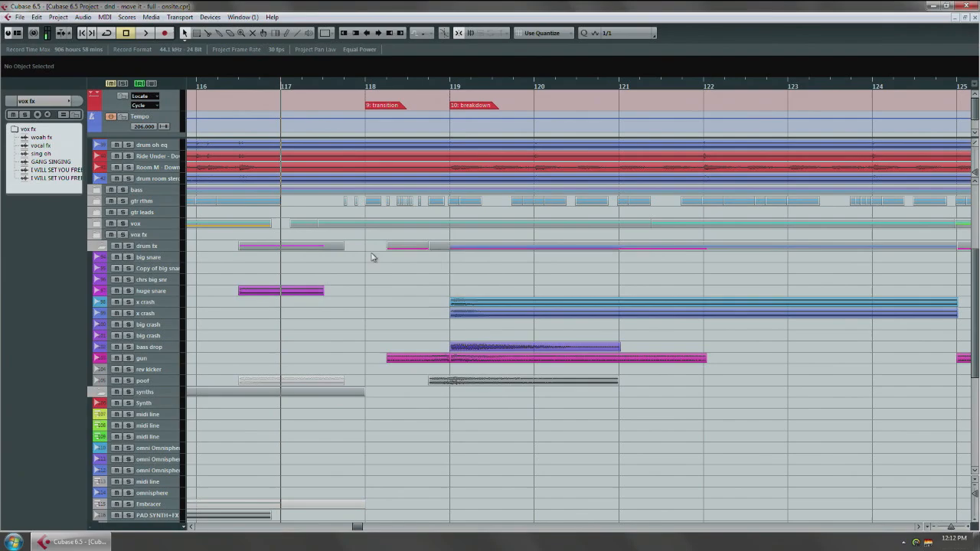
left_click(78, 198)
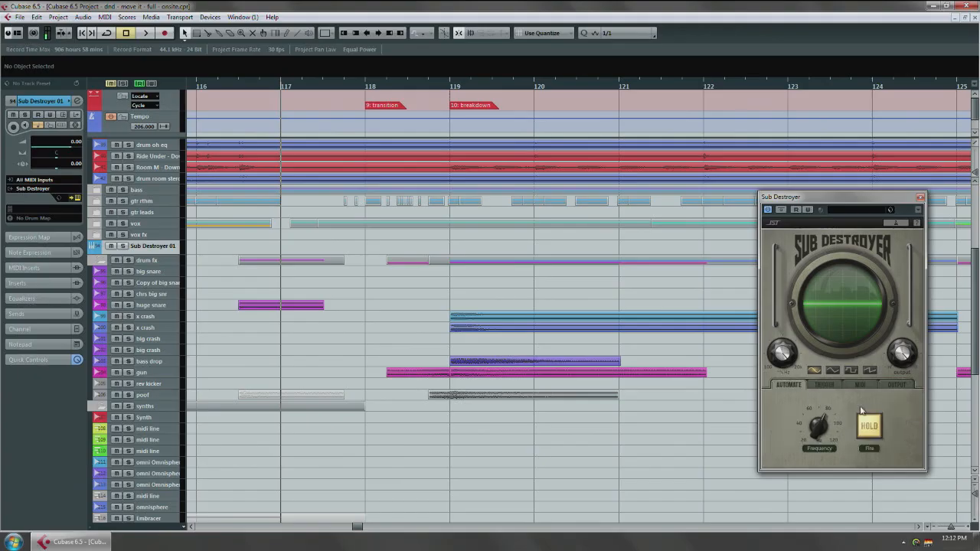
Adjust the Sub Destroyer's frequency and fire Hold to audition its low tone at different settings
left_click_drag(824, 435, 837, 498)
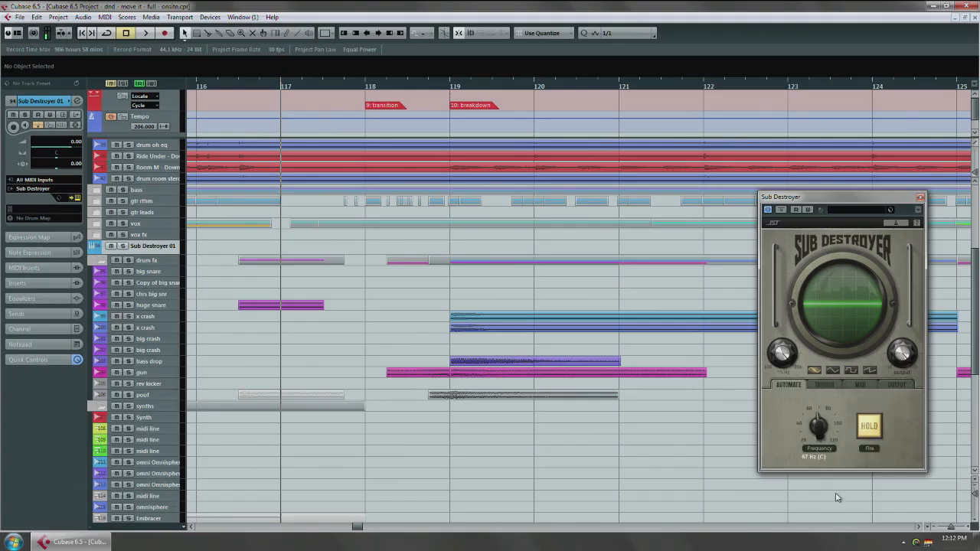
left_click(869, 429)
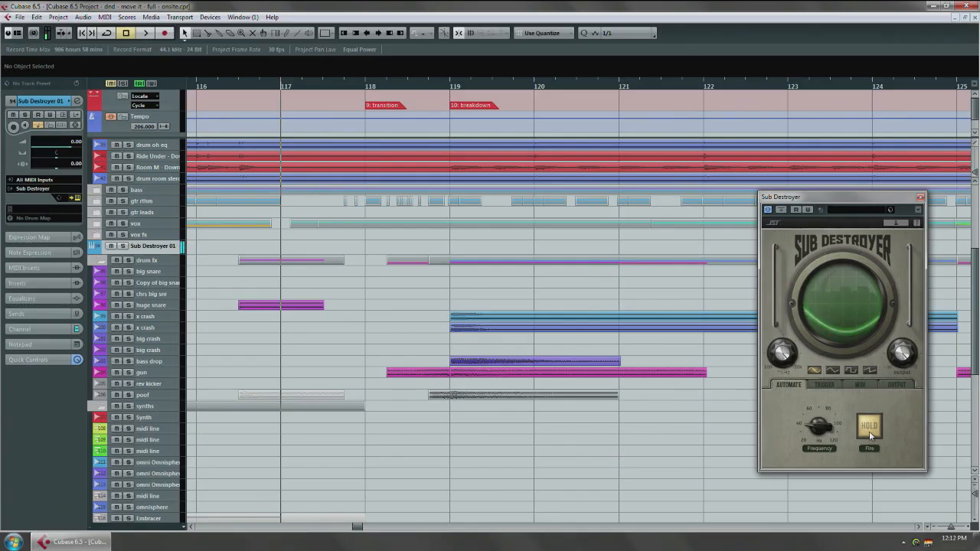
left_click_drag(831, 429, 831, 417)
left_click(871, 422)
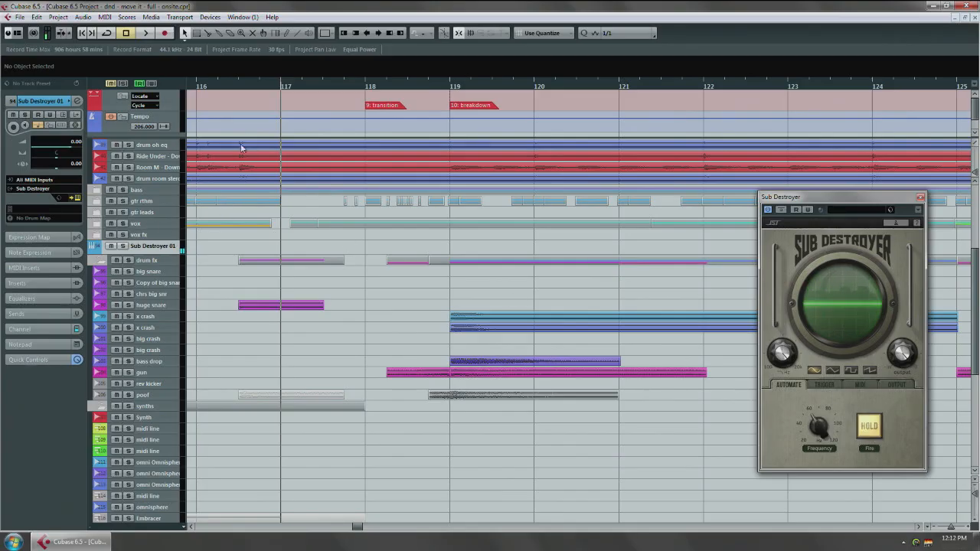
Enable automation read and write on the Sub Destroyer and record a Hold trigger while playing from bar 116
left_click_drag(260, 183, 409, 214)
left_click(349, 87)
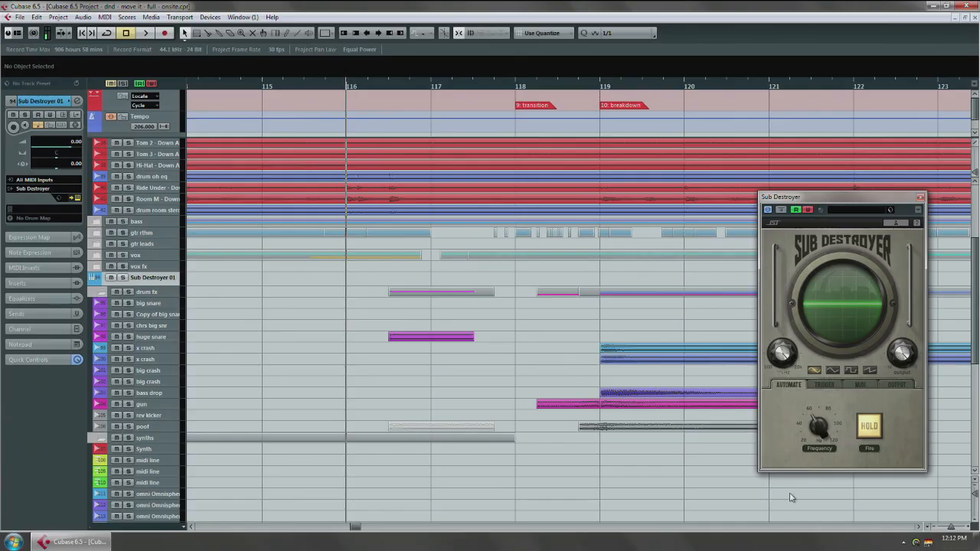
left_click_drag(540, 392, 449, 380)
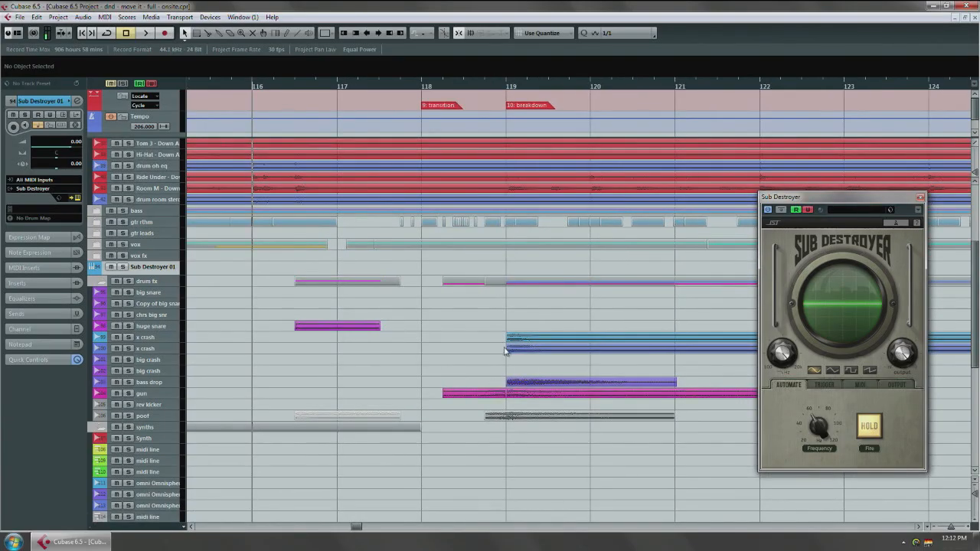
key("space")
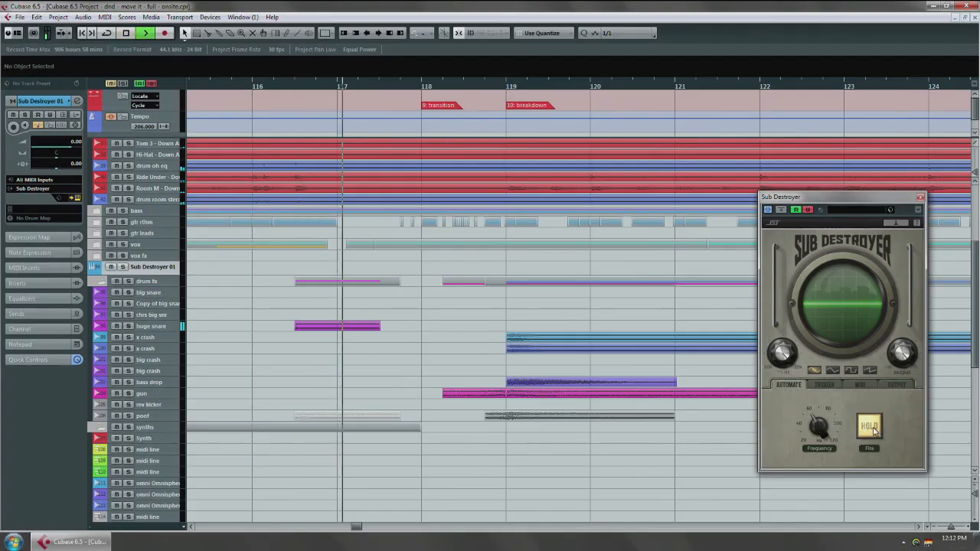
left_click(874, 430)
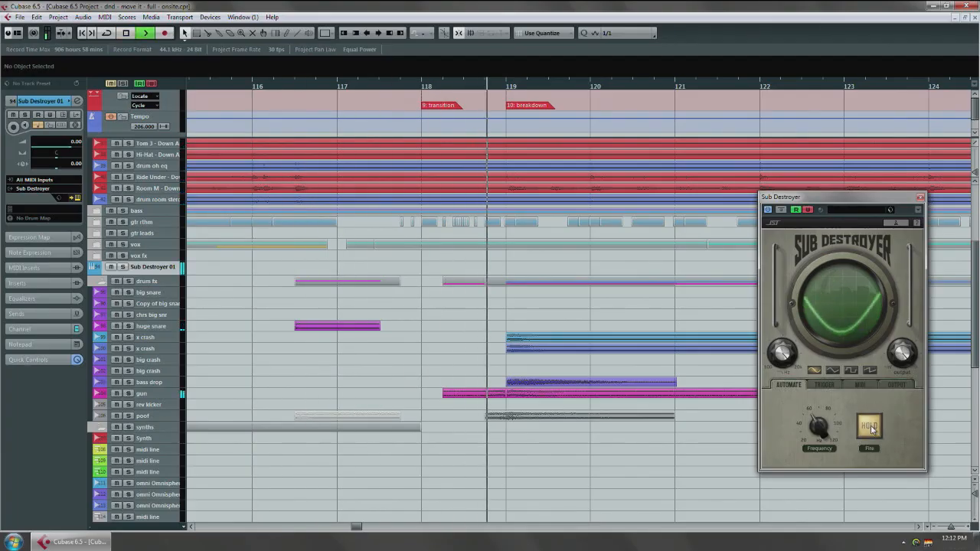
key("space")
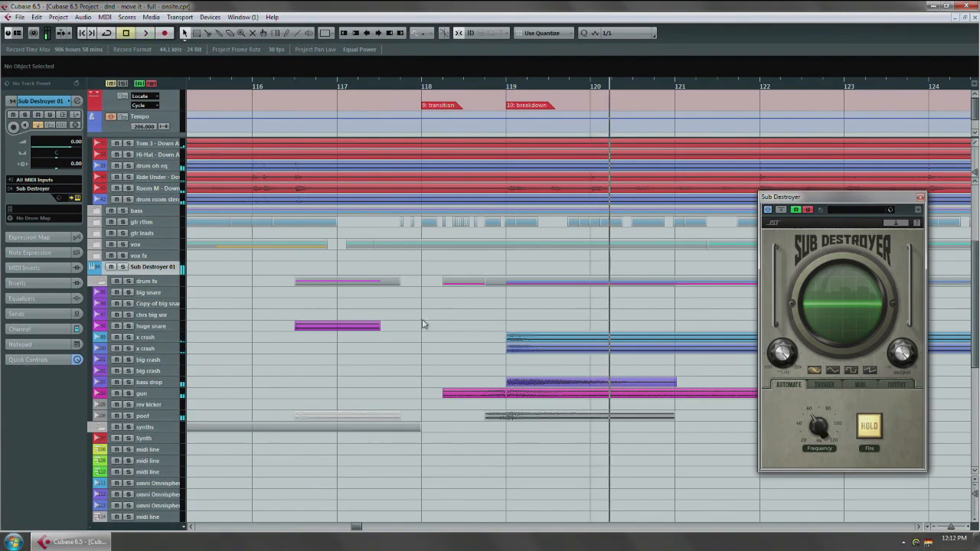
Show the Sub Destroyer track's recorded automation lane and enlarge it vertically
left_click(95, 272)
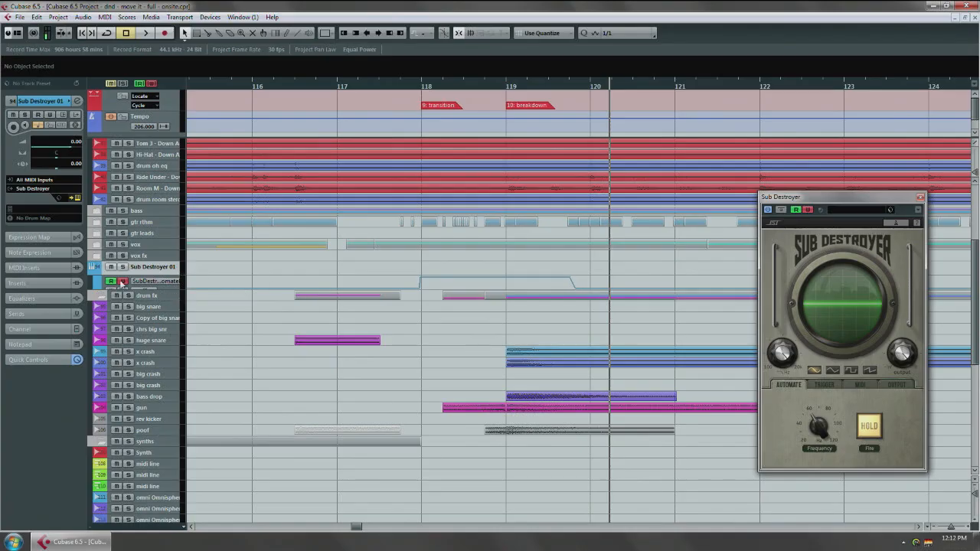
left_click(104, 285)
left_click_drag(139, 288, 139, 460)
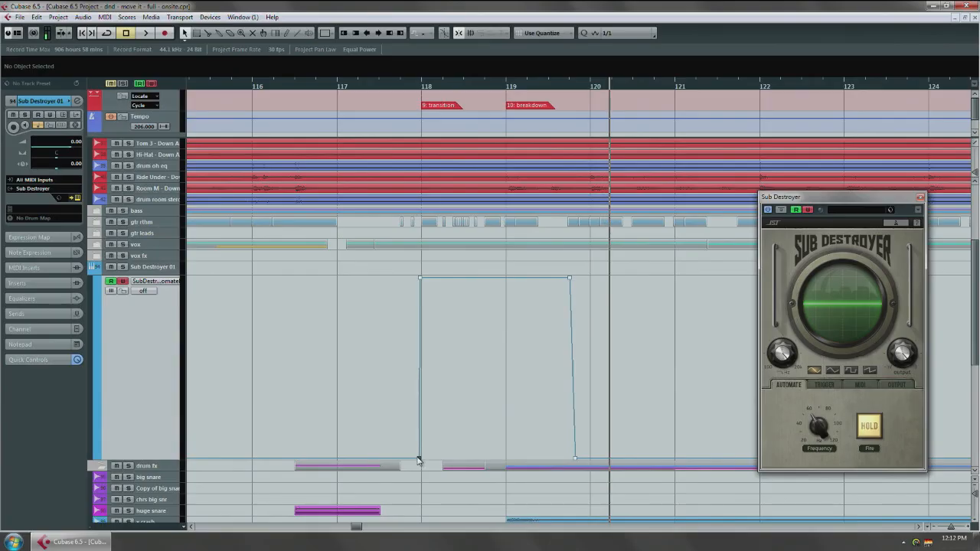
Move the Automate Play points so it is on from bar 117 to bar 119, and play from bar 117 to check
left_click_drag(418, 459, 337, 458)
left_click_drag(418, 280, 337, 277)
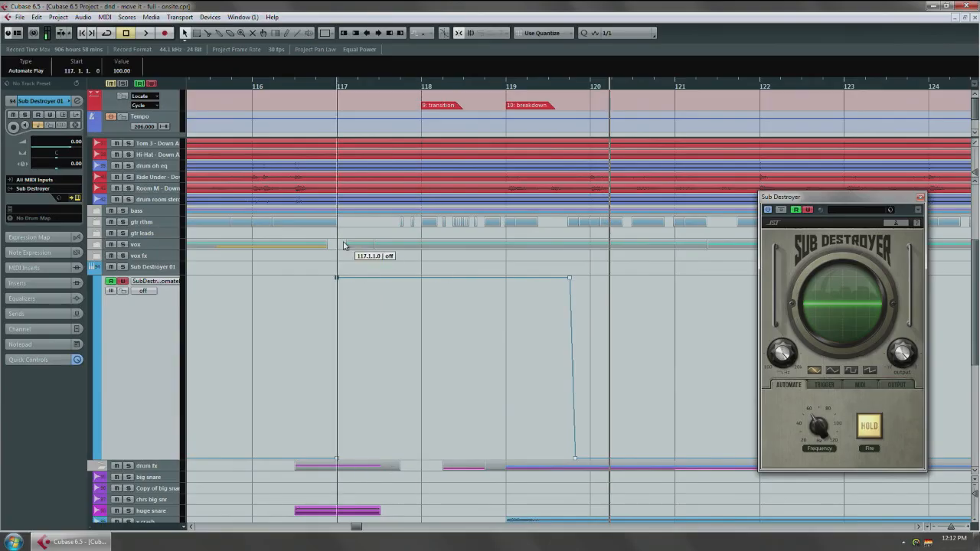
left_click_drag(572, 279, 505, 277)
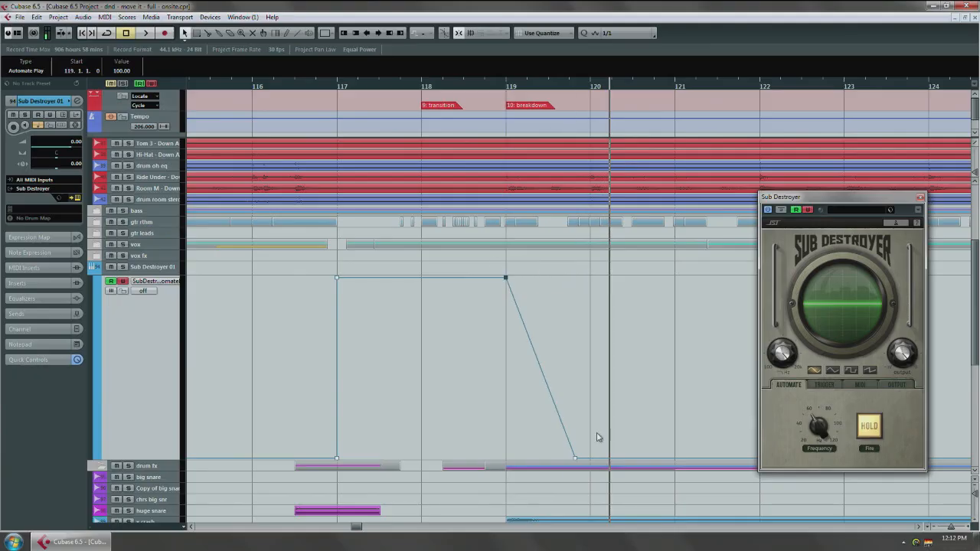
left_click_drag(578, 462, 506, 460)
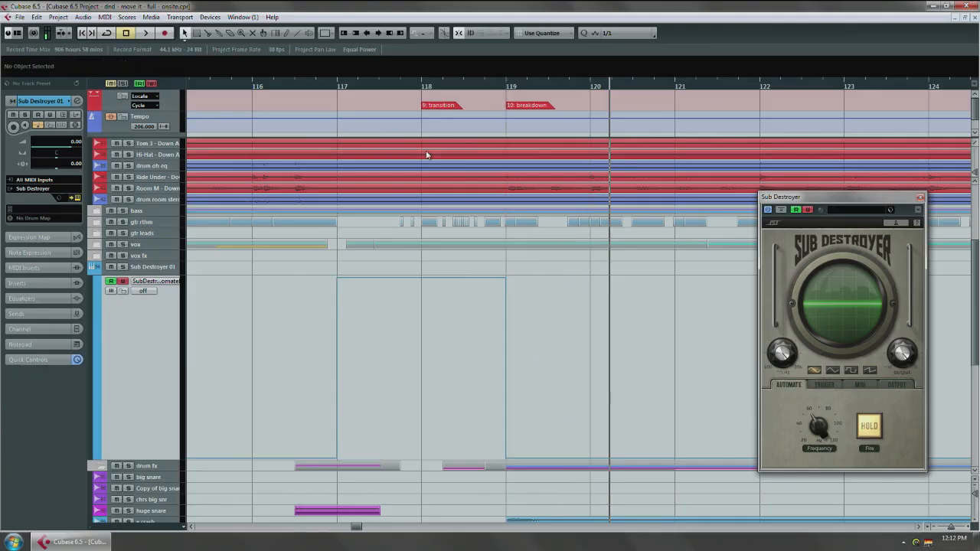
left_click(339, 87)
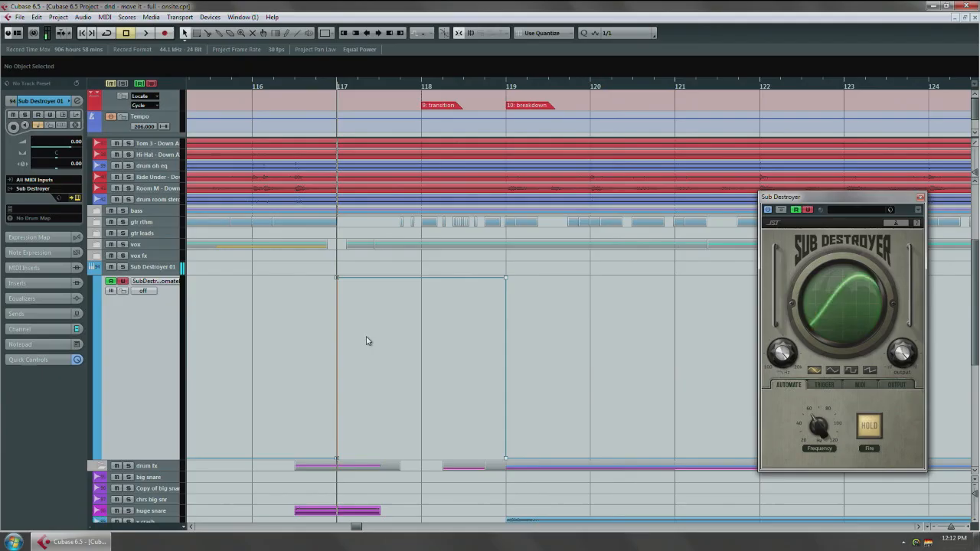
key("space")
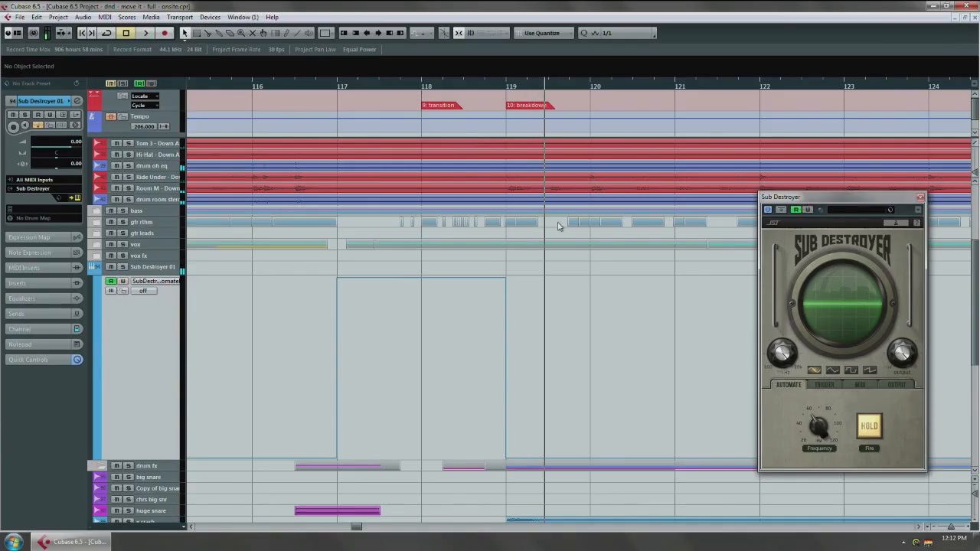
Solo the Sub Destroyer track and play it from bar 117 to hear the automated tone alone
left_click(333, 87)
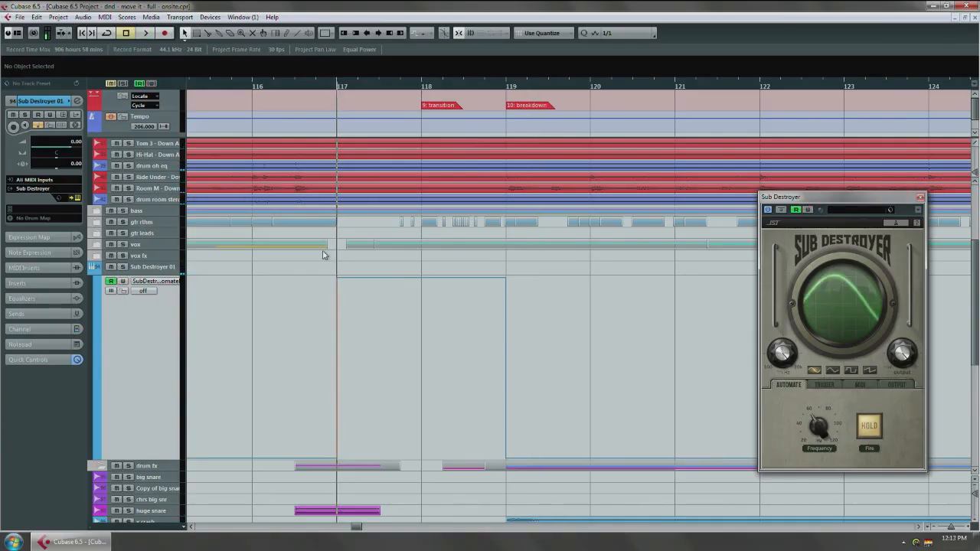
left_click(170, 270)
key("s")
key("space")
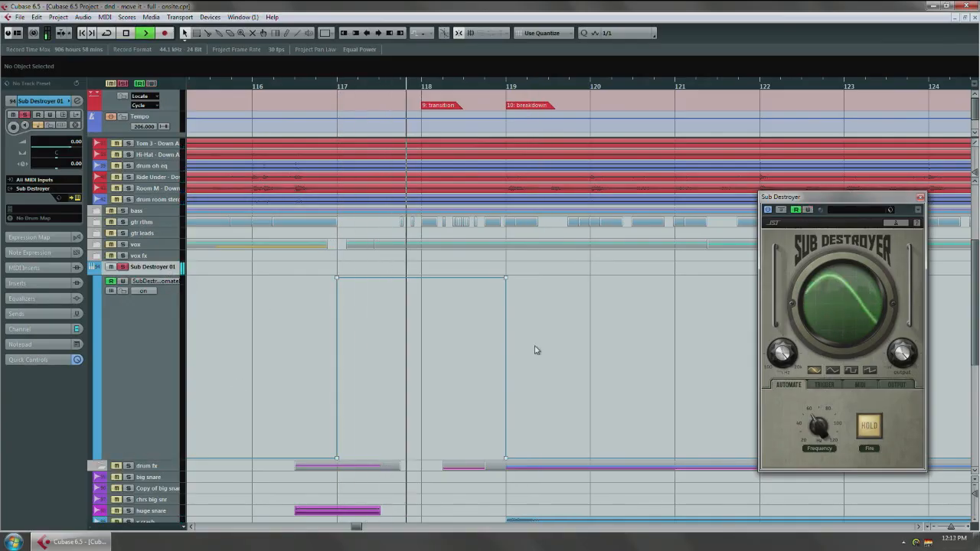
key("space")
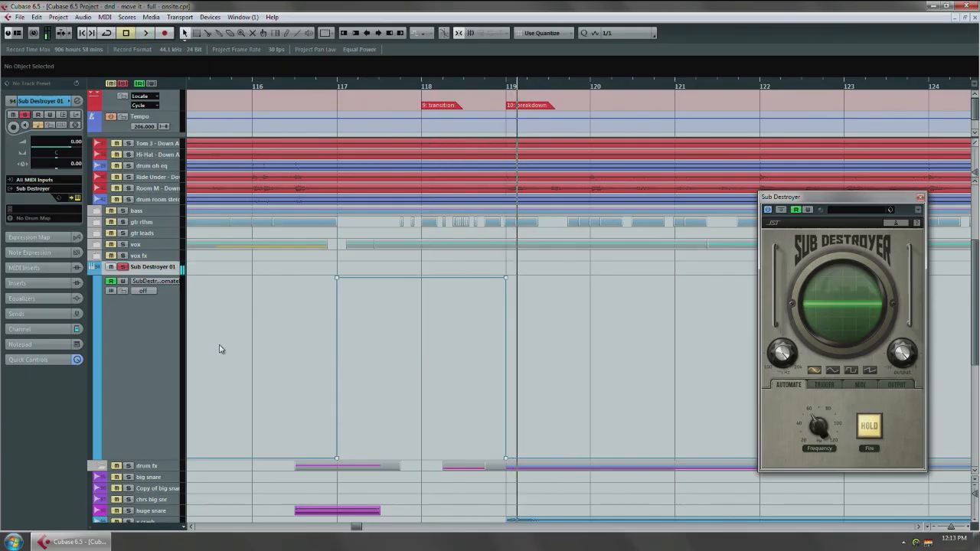
left_click(470, 360)
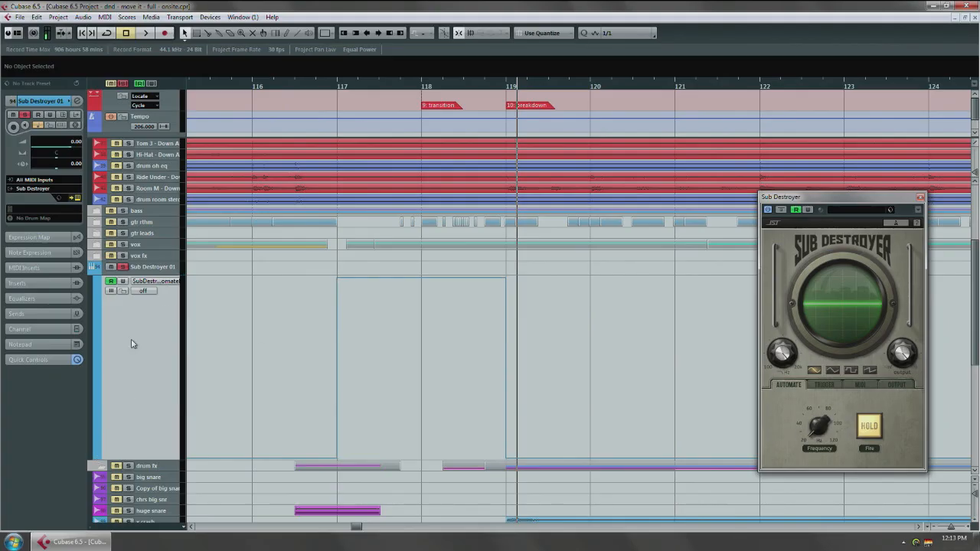
Add a second automation lane to the Sub Destroyer track and assign it to the plug-in's Automate Frequency parameter
scroll(207, 374, "down", 2)
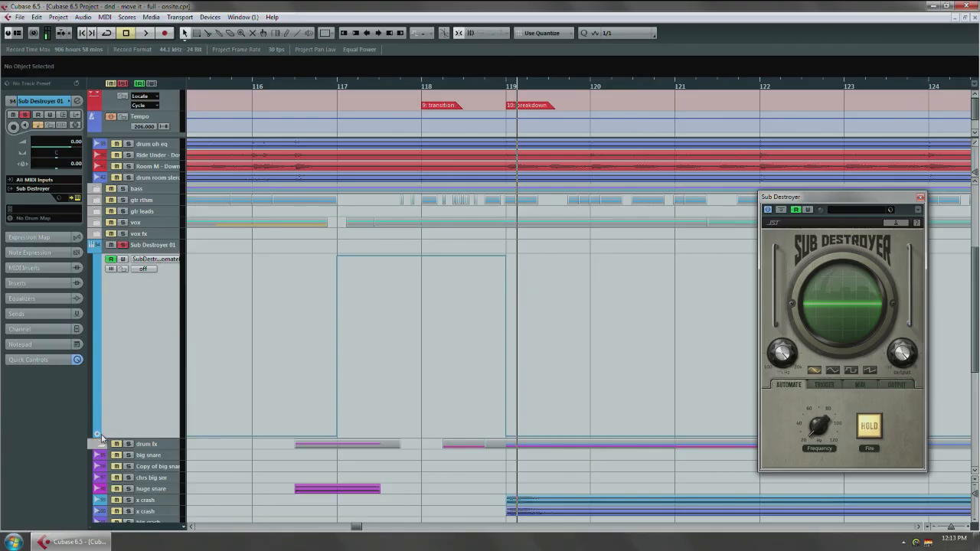
left_click(97, 437)
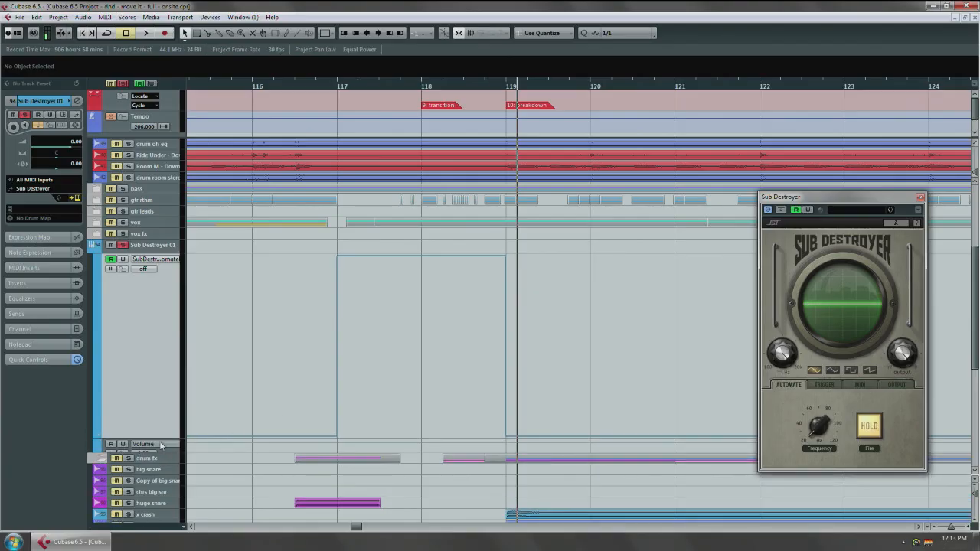
left_click(143, 445)
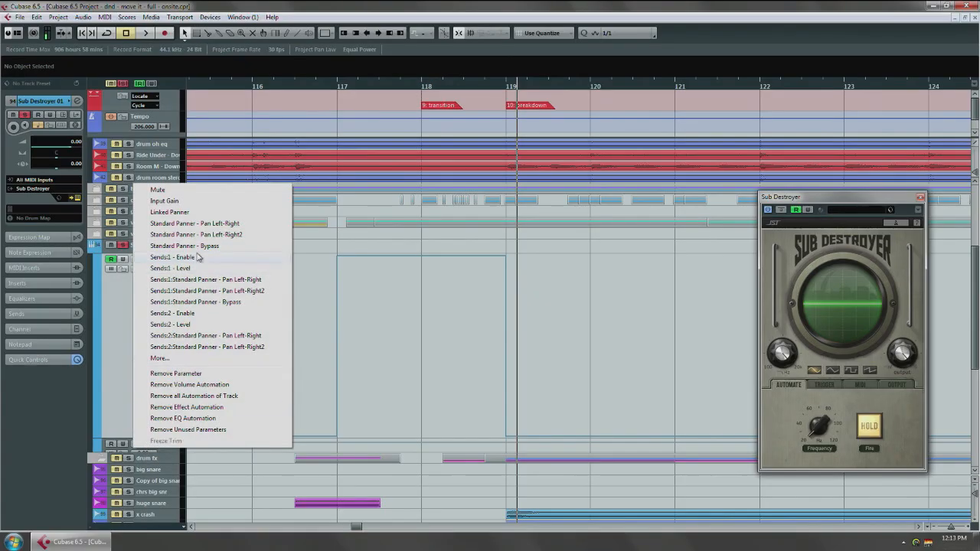
left_click(158, 358)
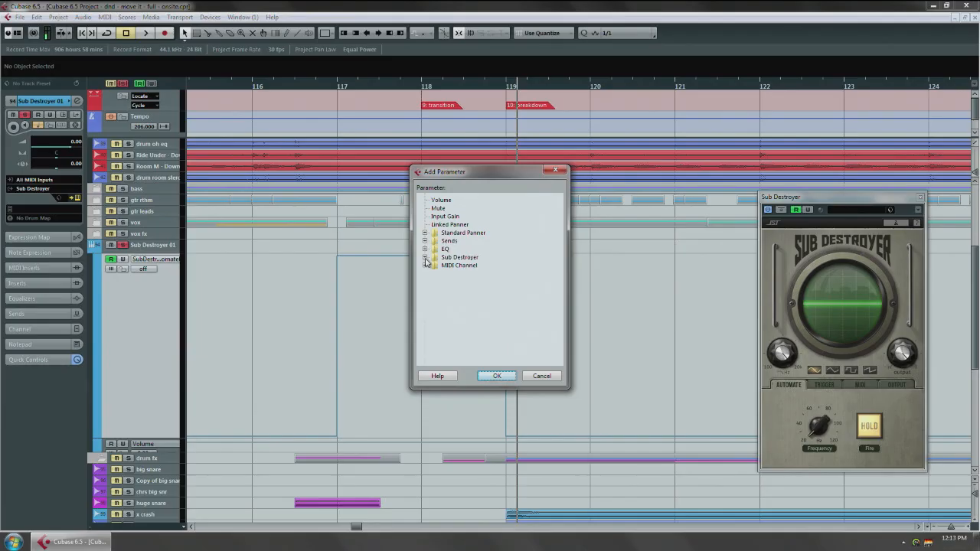
left_click(425, 259)
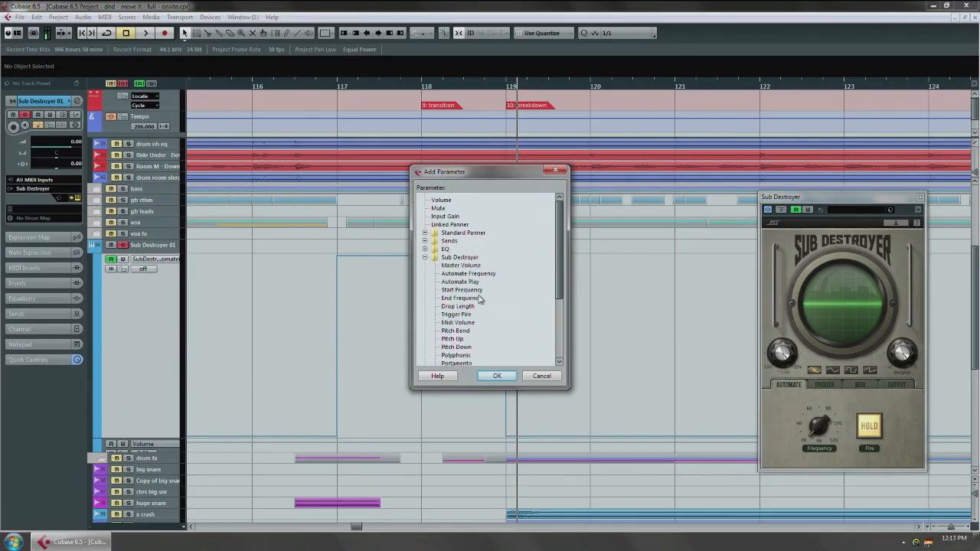
left_click(477, 274)
left_click(495, 376)
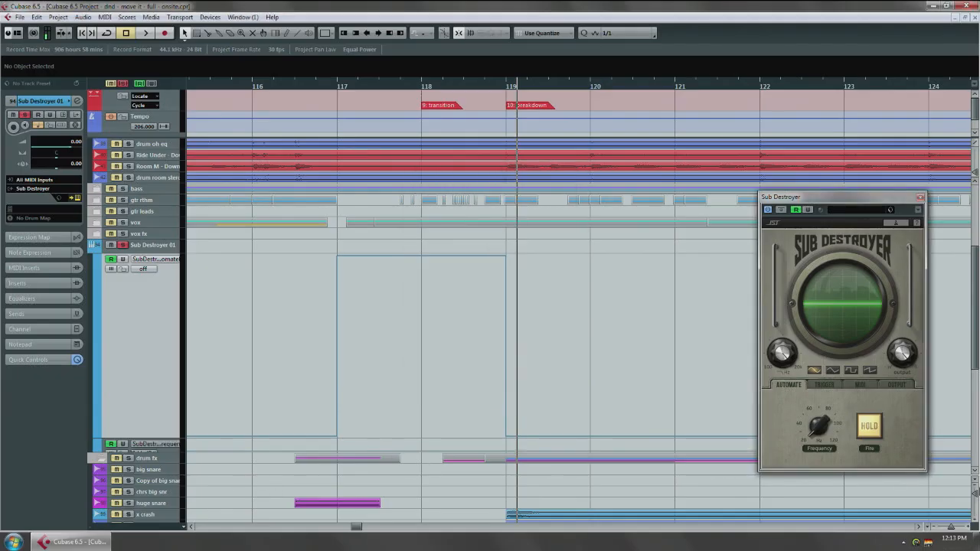
Draw an Automate Frequency ramp rising from bar 117 to 100 at bar 119, and enlarge its lane vertically
left_click(976, 480)
left_click(968, 370)
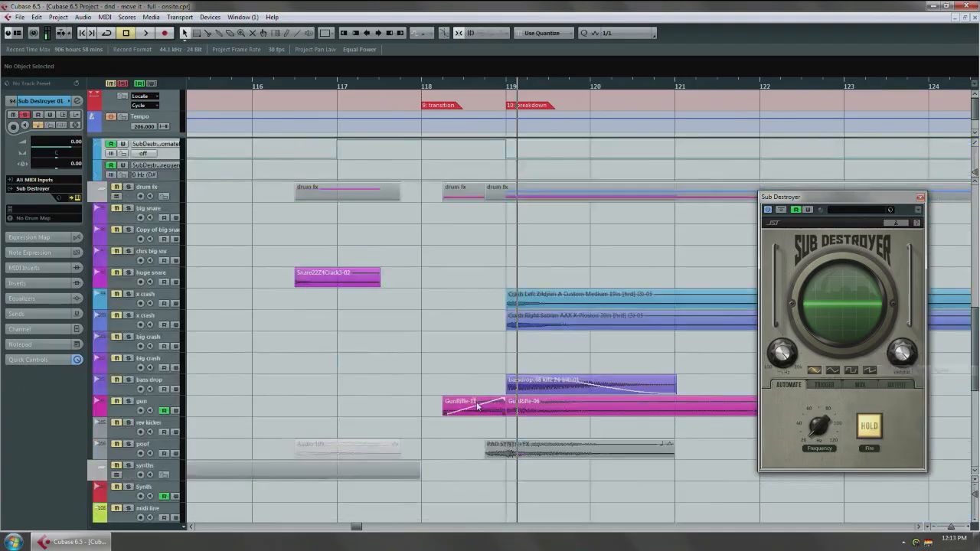
left_click_drag(347, 409, 481, 395)
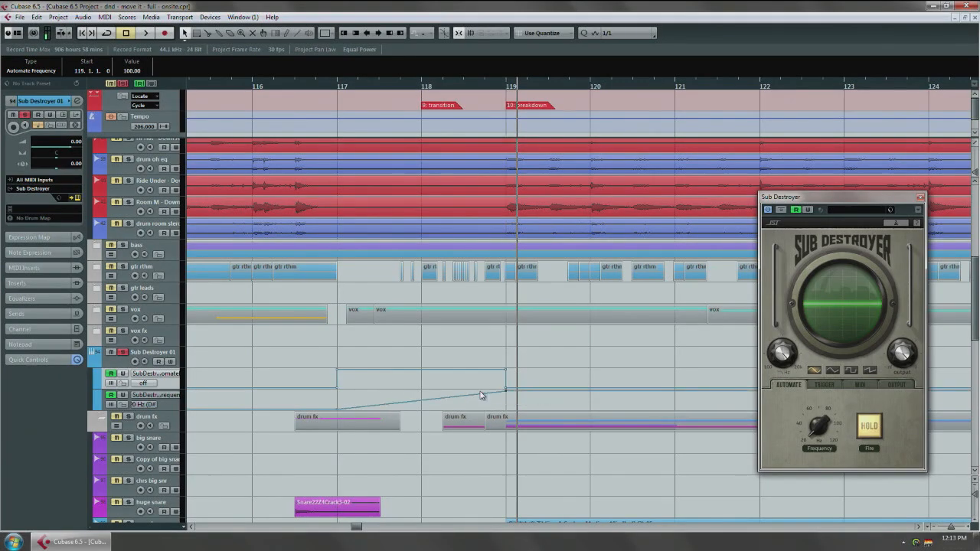
left_click(339, 101)
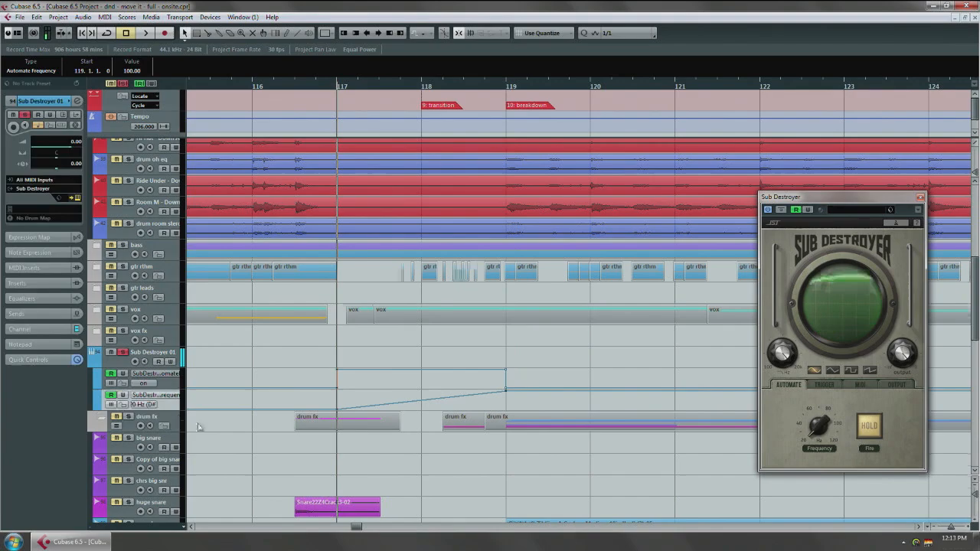
key("z")
left_click_drag(480, 269, 435, 410)
left_click(464, 368)
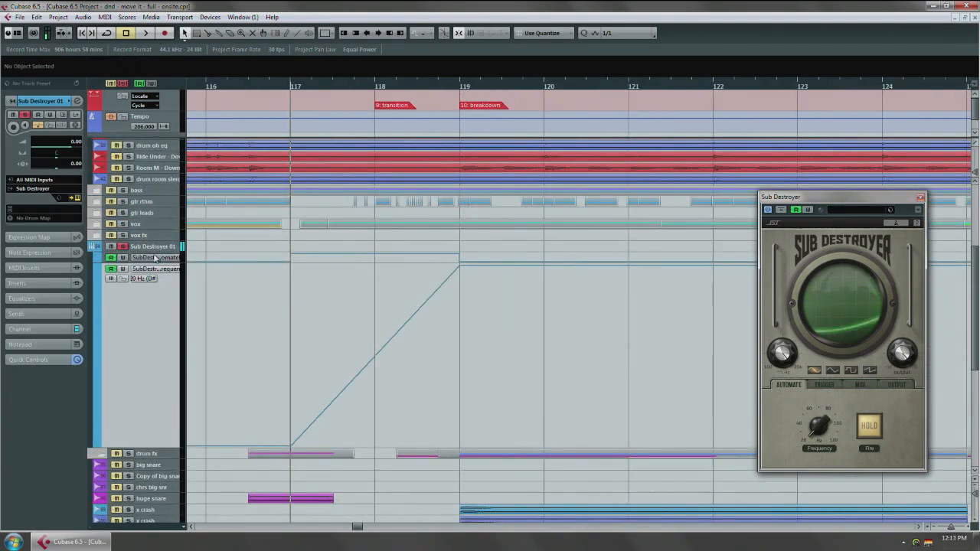
Play the soloed frequency ramp from bar 117 past bar 119 twice to hear the pitch rise
key("space")
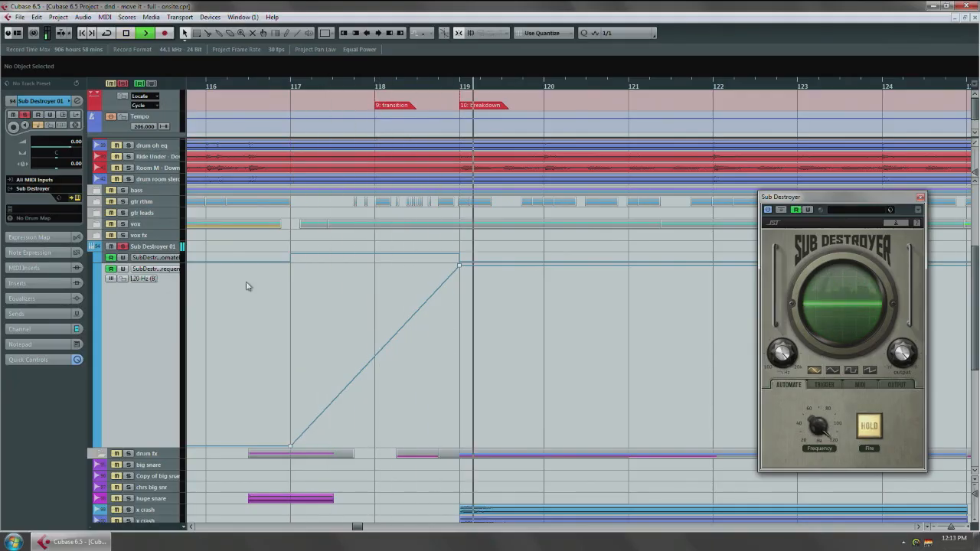
key("space")
left_click(290, 91)
key("space")
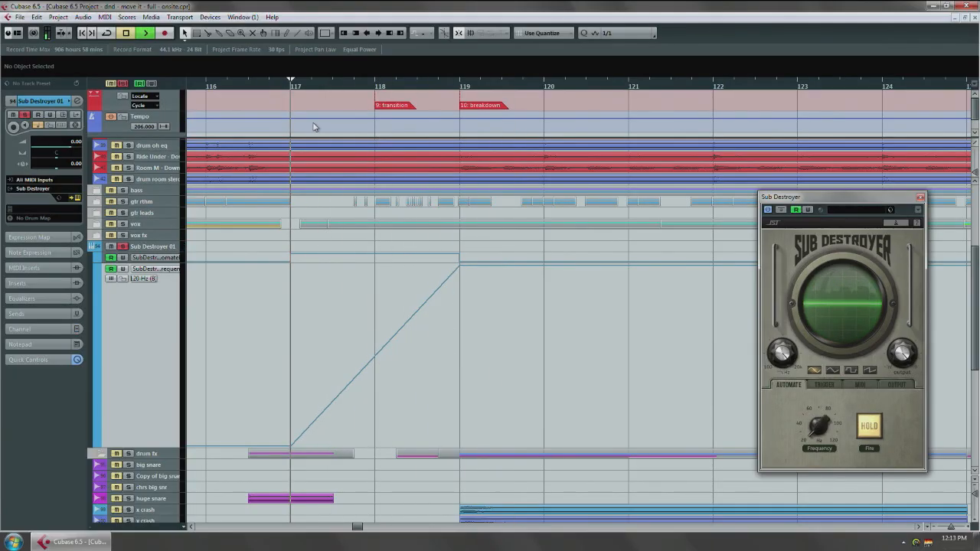
key("space")
Redraw the frequency ramp between bars 117 and 119 as a parabola that starts slowly and steepens, and play it
right_click(462, 338)
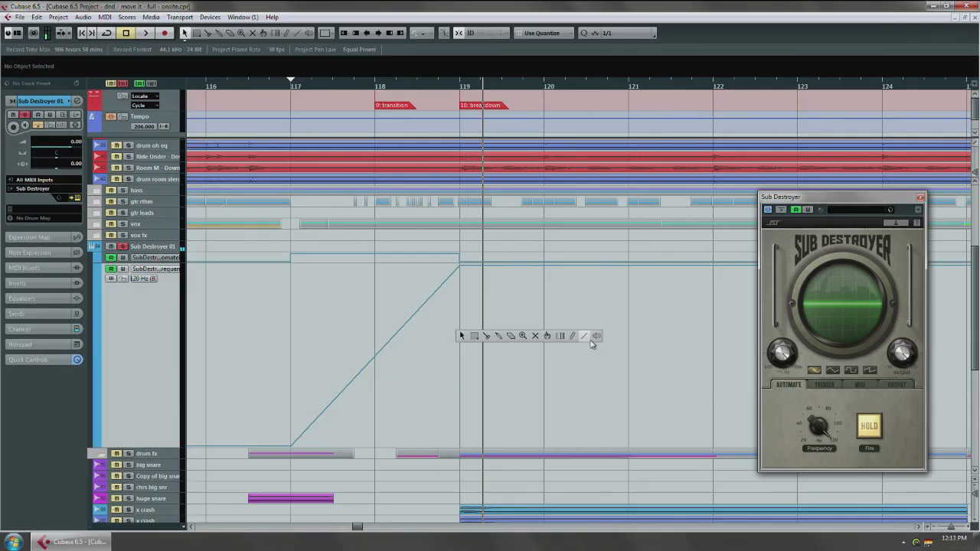
left_click(592, 343)
left_click(605, 360)
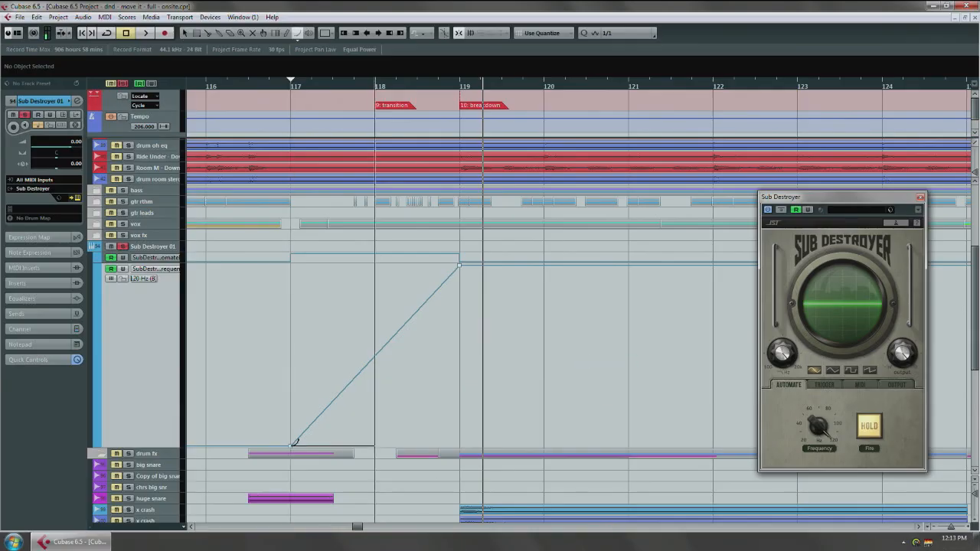
left_click_drag(295, 441, 444, 237)
key("space")
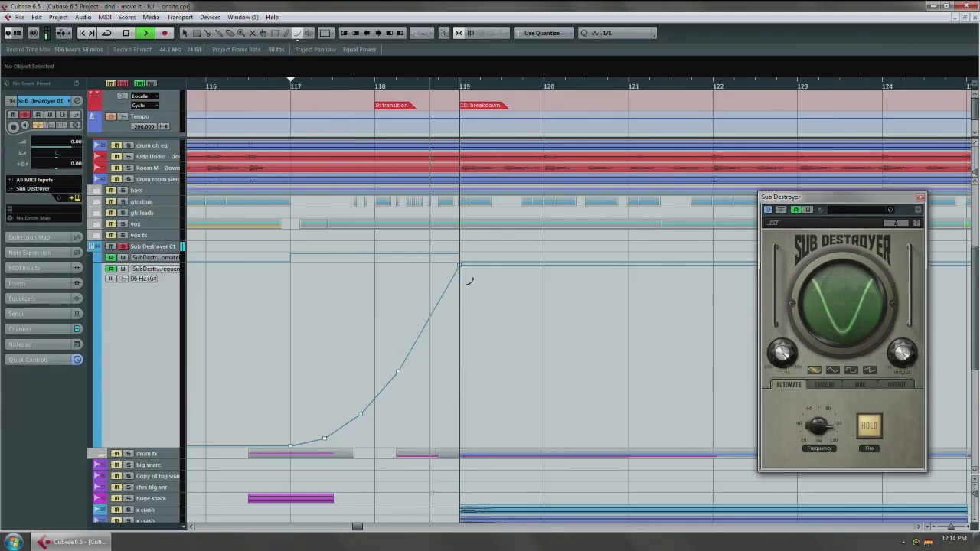
key("space")
Try the opposite parabola, rising fast from bar 117 and flattening toward bar 119, play it and undo it
left_click_drag(460, 266, 314, 452)
key("space")
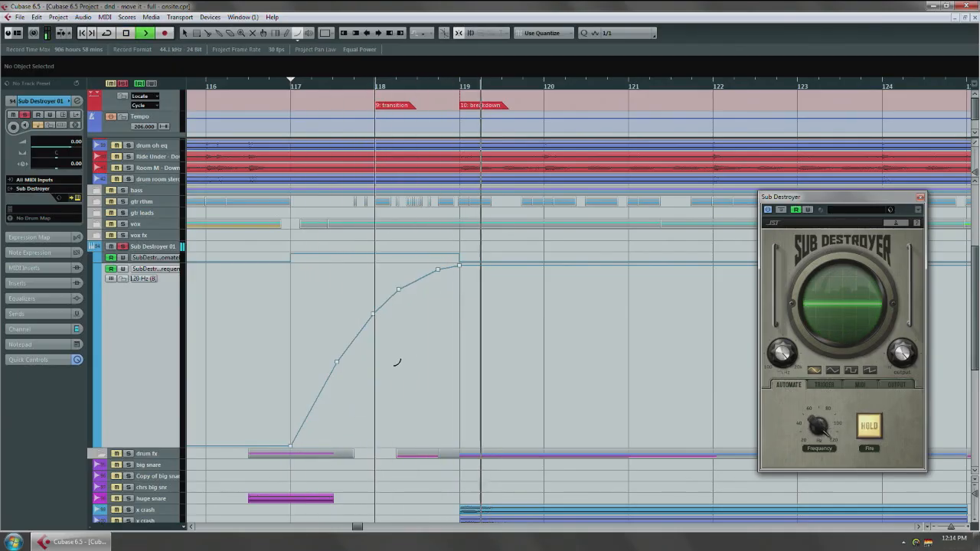
key("space")
key("ctrl+z")
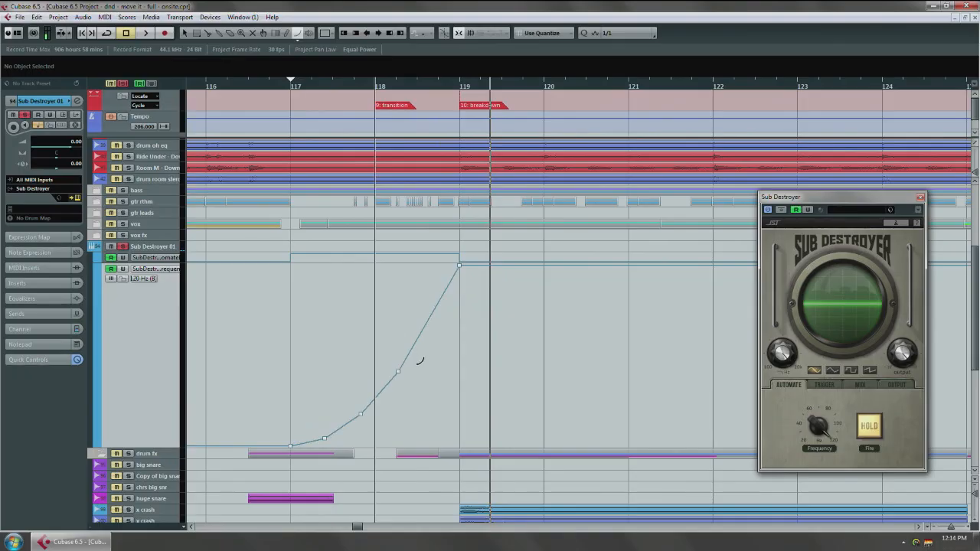
Turn off the Sub Destroyer's solo and play the frequency curve from bar 117 in the full mix
key("KP_0")
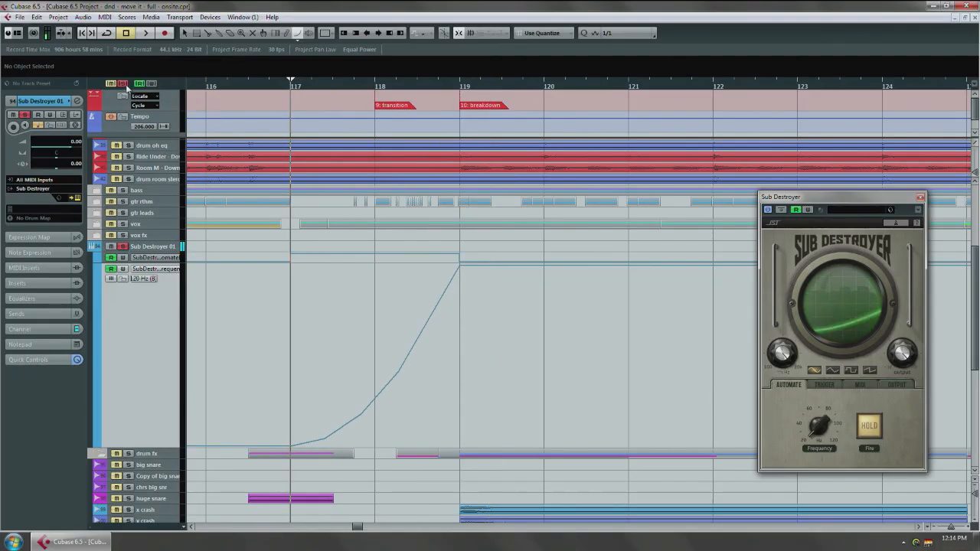
key("space")
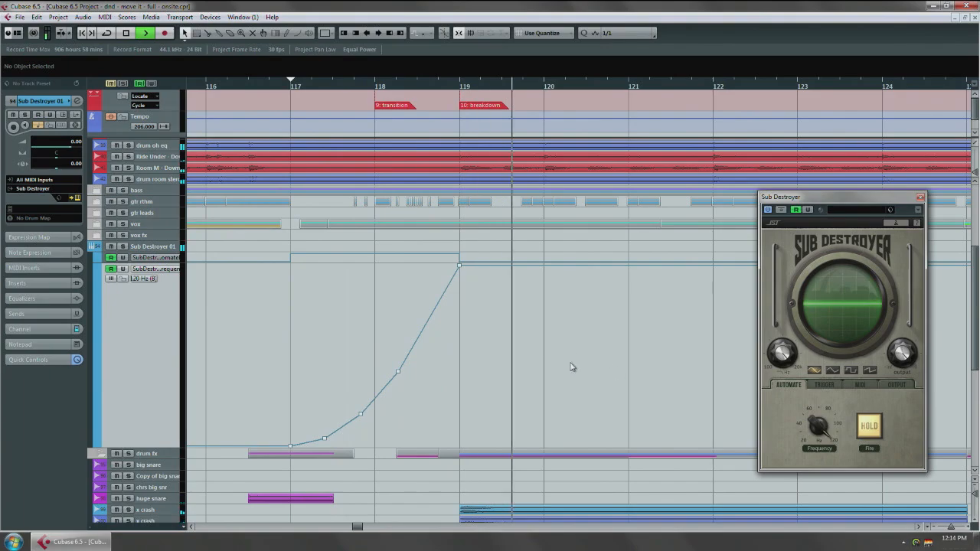
Lower the Automate Frequency end point at bar 119 and reshape the points around bar 118 into a smooth curve, checking it by playback
left_click_drag(462, 270, 468, 350)
left_click_drag(398, 377, 421, 405)
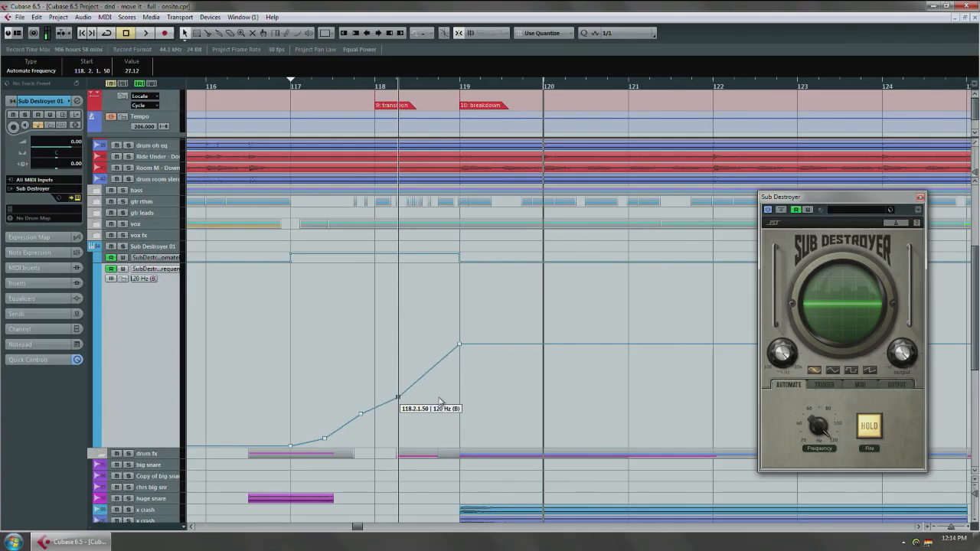
left_click(360, 415)
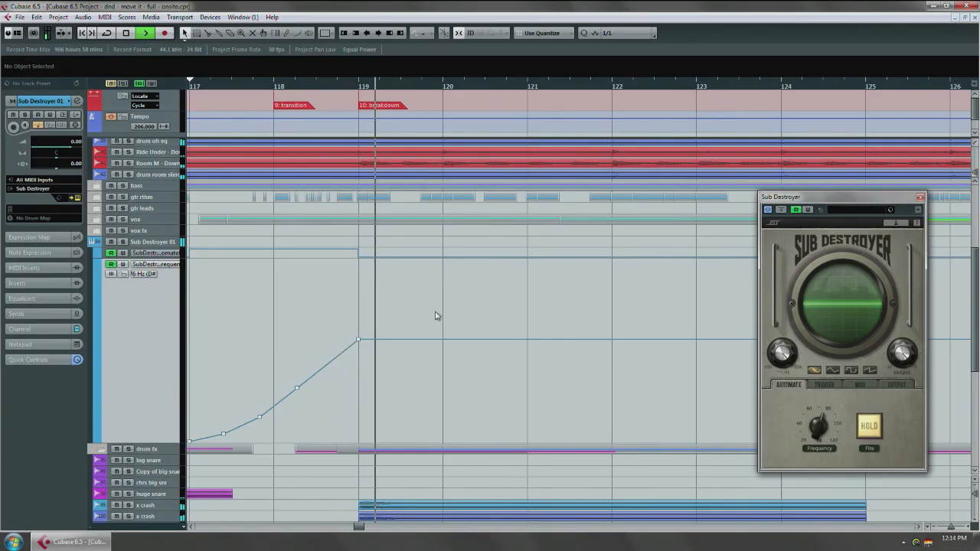
scroll(498, 370, "down", 2)
key("space")
scroll(498, 369, "down", 2)
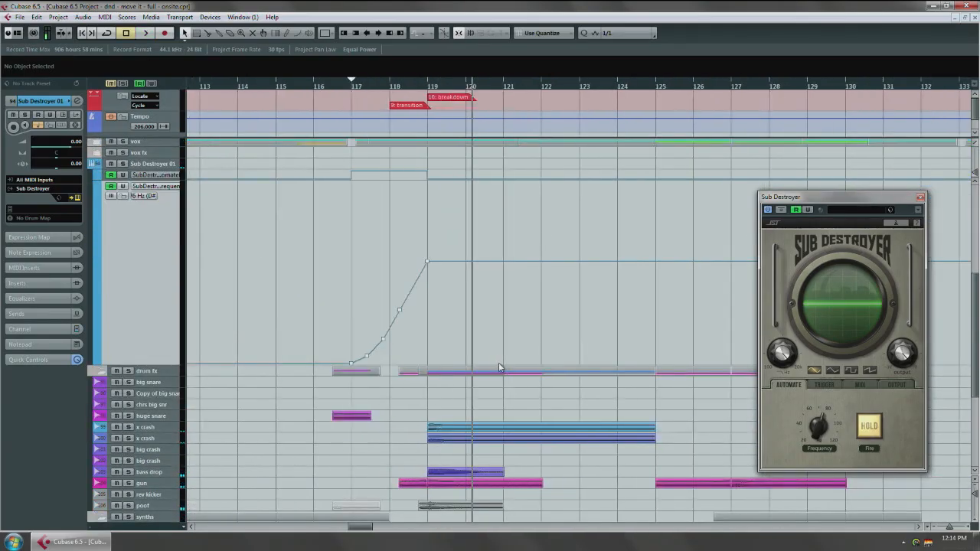